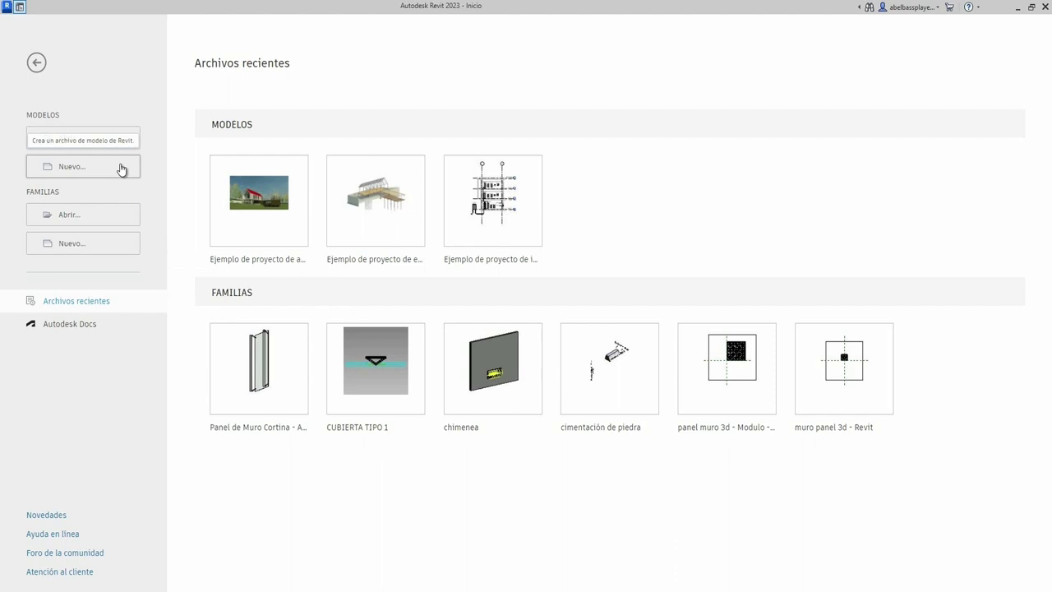
Start a new family from the metric column template
click(121, 169)
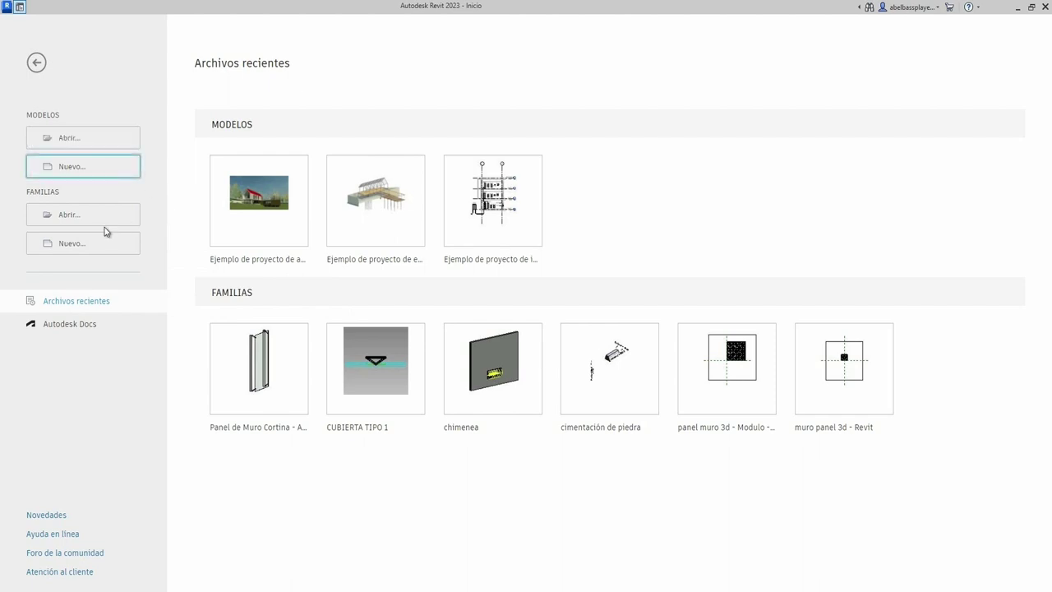
click(106, 245)
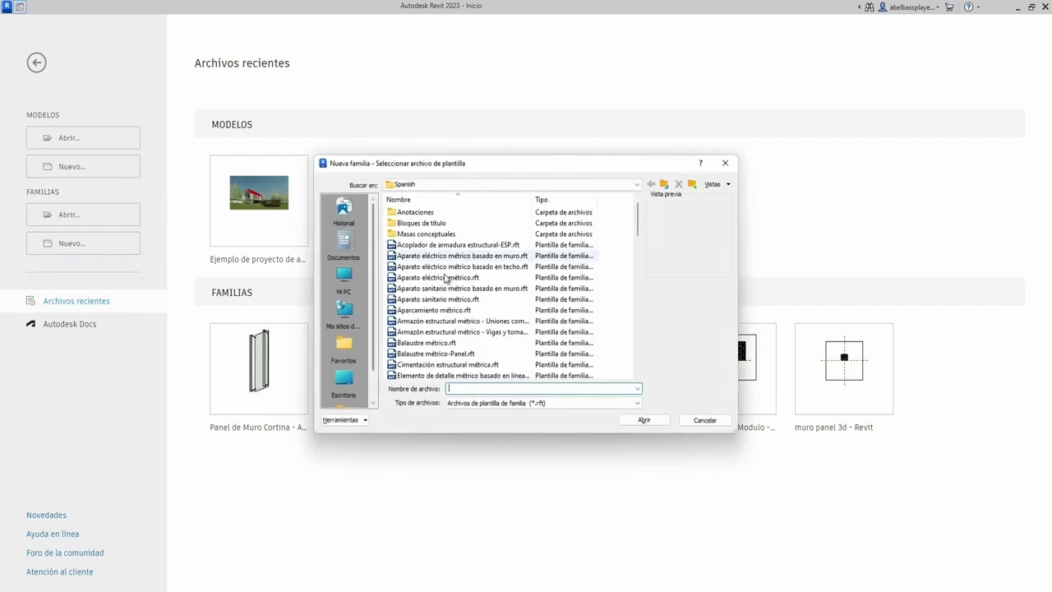
scroll(451, 304, down, 4)
scroll(436, 292, down, 5)
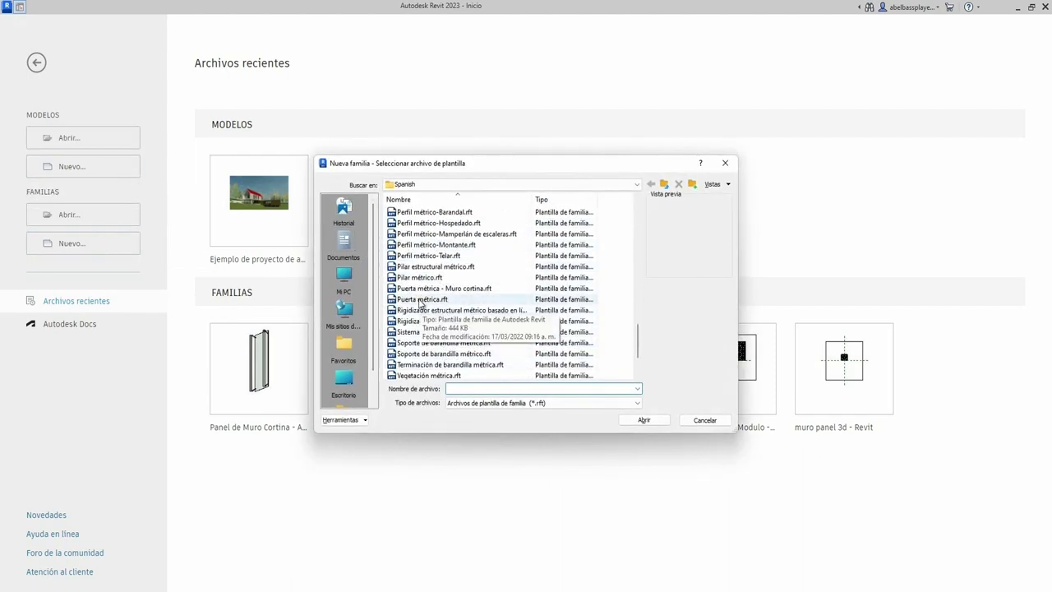
click(421, 278)
click(631, 421)
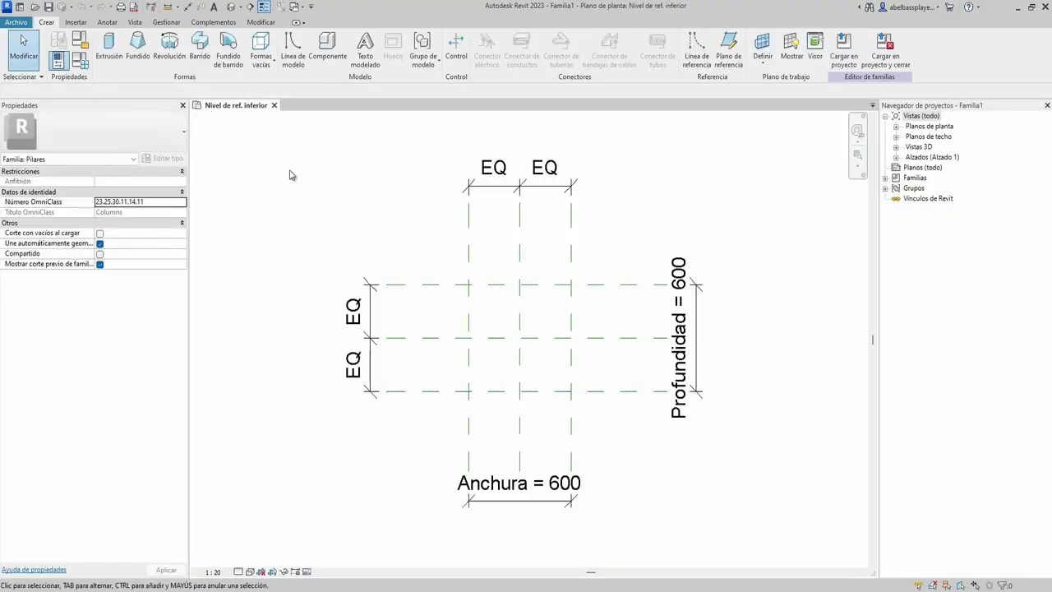
Start another new family from the Modelo genérico métrico.rft template instead
click(23, 25)
mouse_move(40, 66)
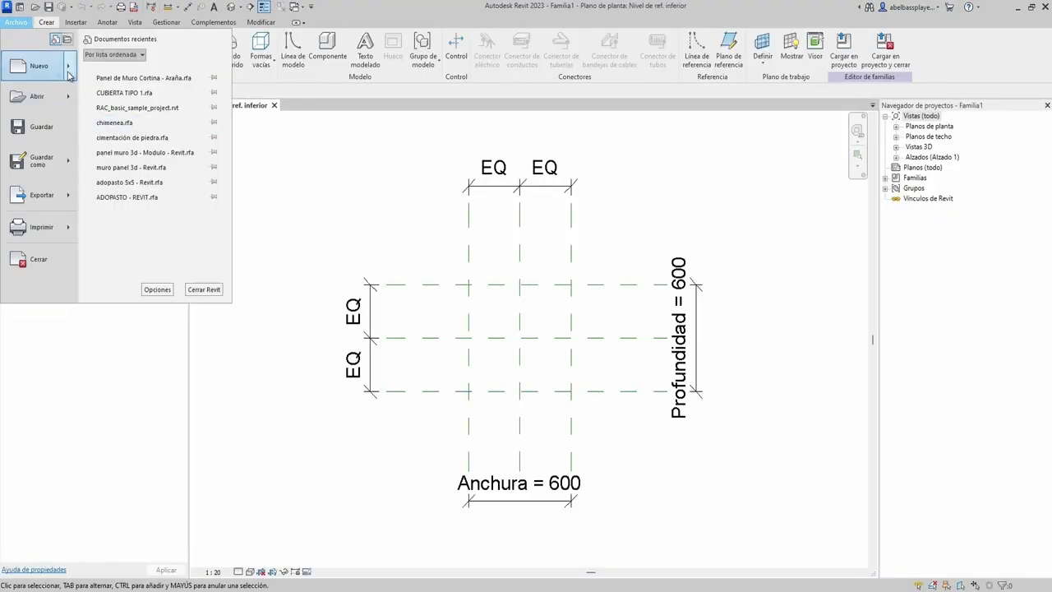
click(119, 102)
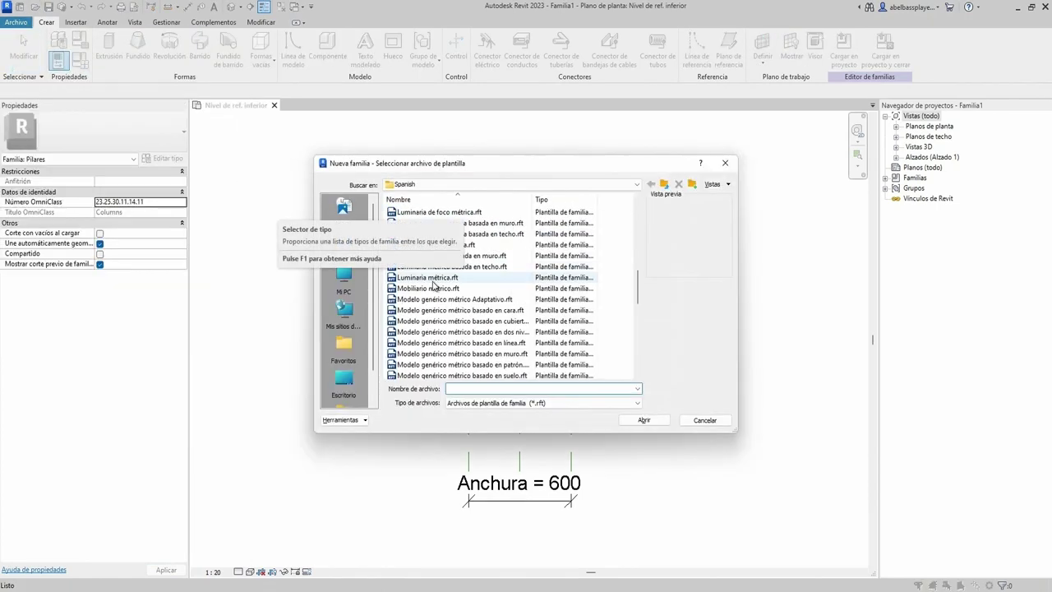
scroll(456, 339, down, 4)
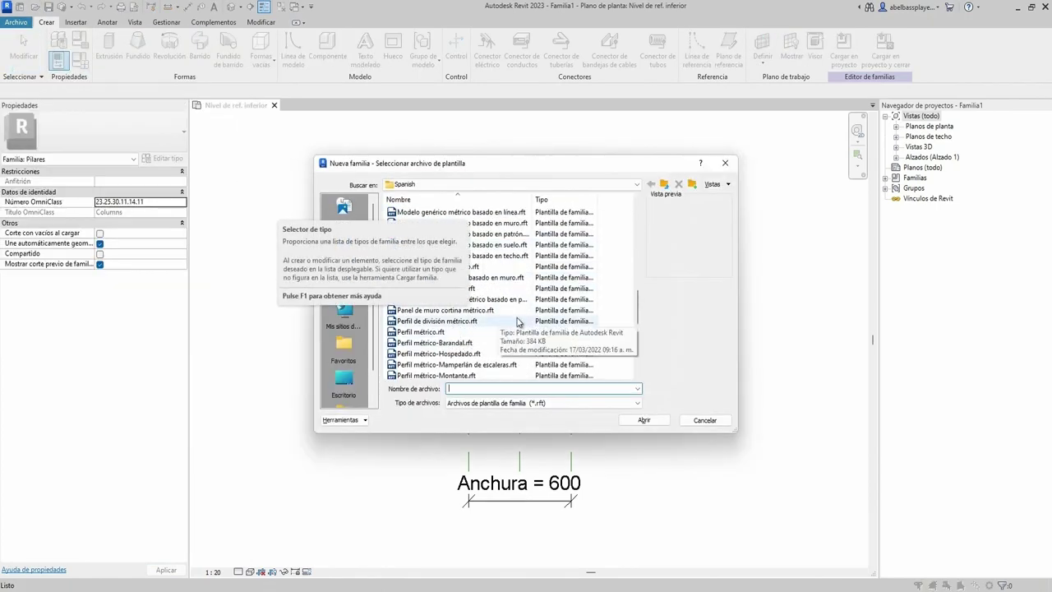
scroll(516, 322, up, 1)
scroll(510, 333, up, 1)
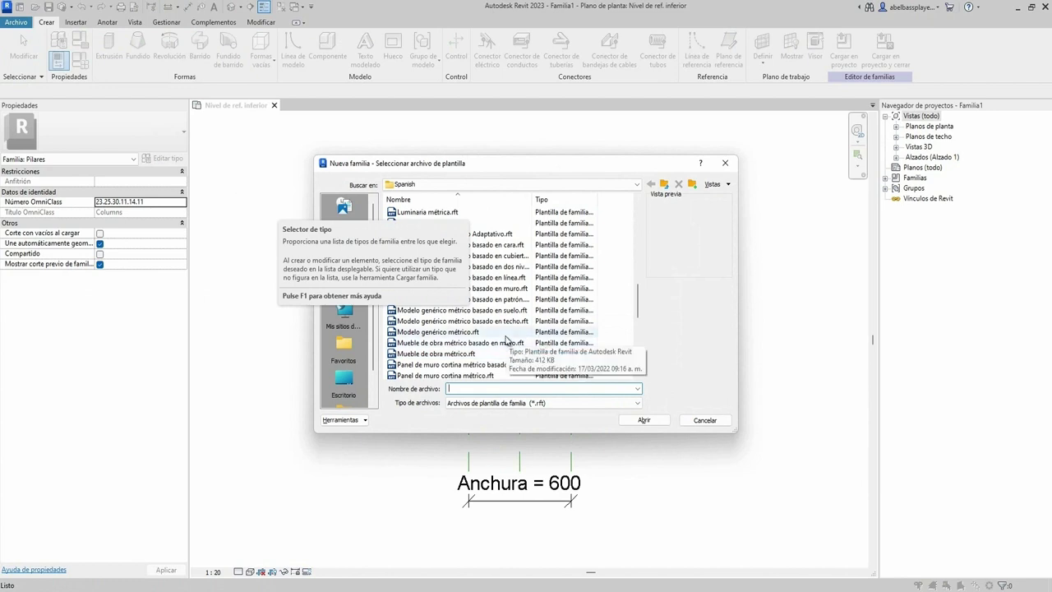
click(444, 333)
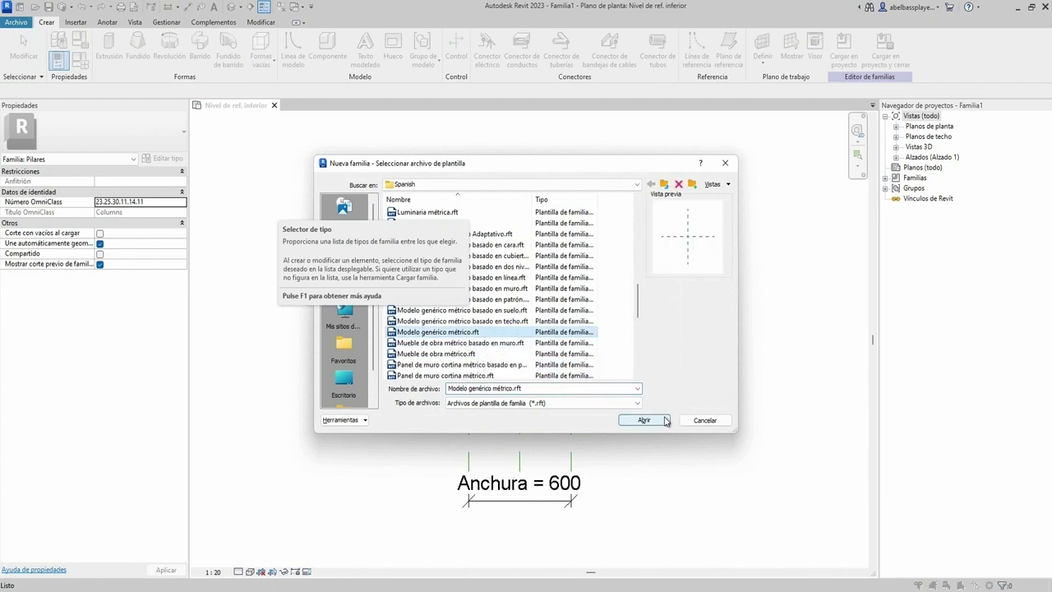
click(644, 420)
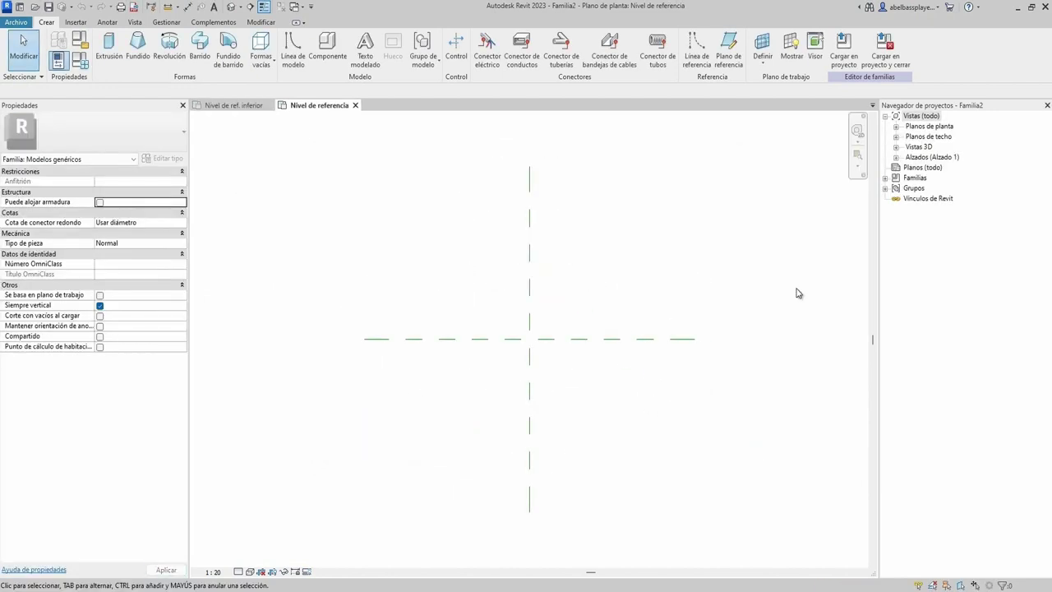
Open the Frontal elevation view under Alzados
double_click(924, 156)
double_click(926, 178)
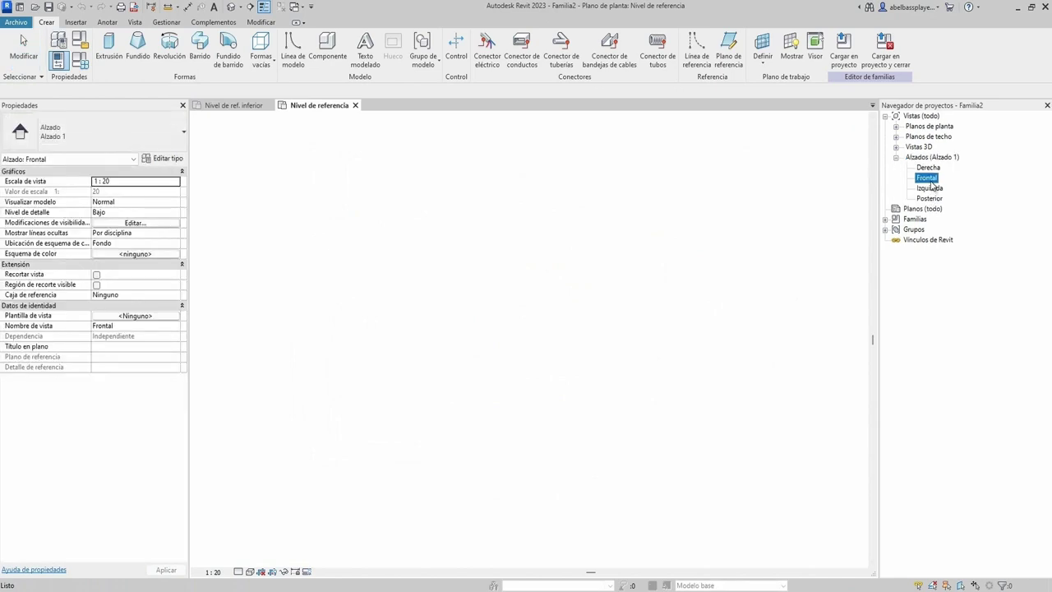
scroll(524, 416, up, 3)
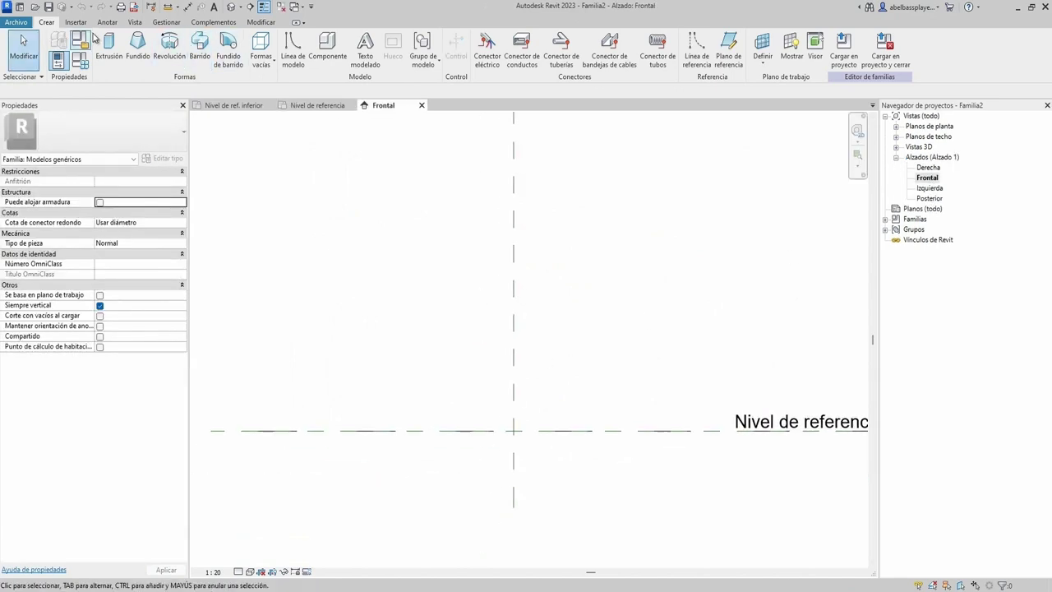
Begin a revolve with a 700-long axis up the vertical centre reference plane
click(168, 45)
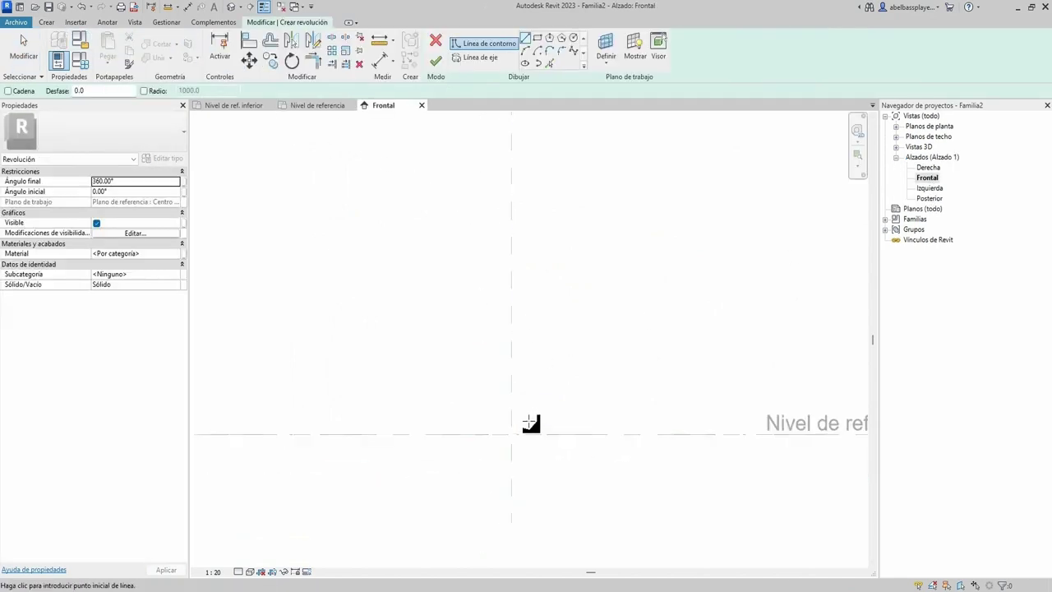
click(480, 57)
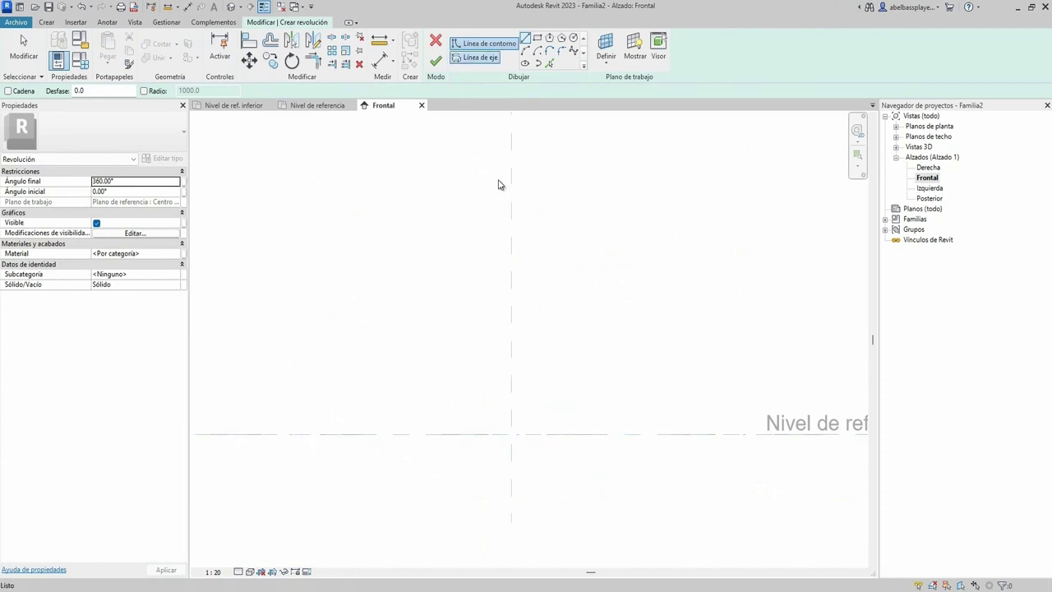
click(512, 434)
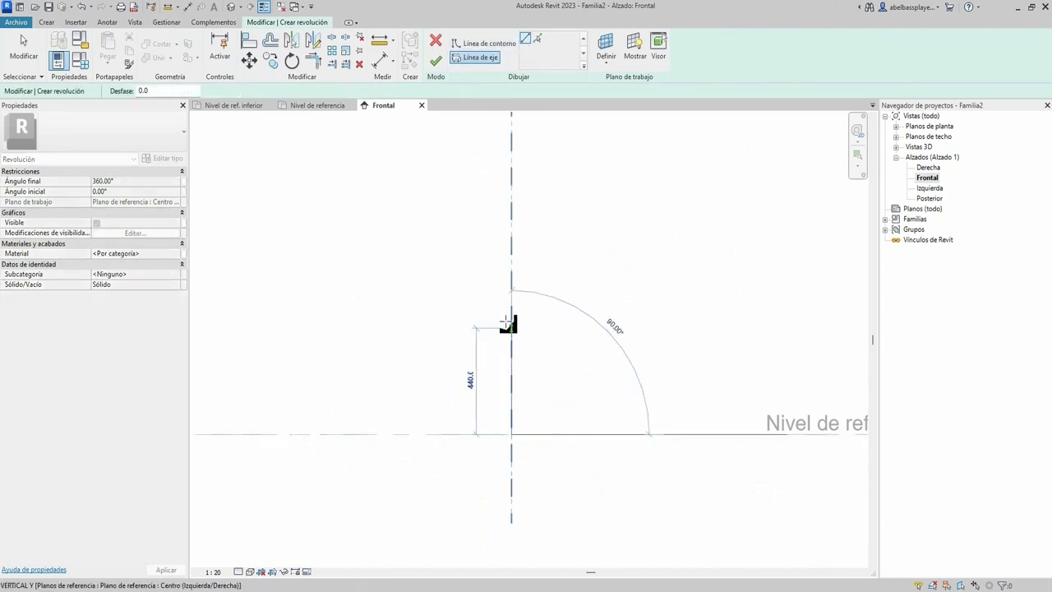
click(511, 265)
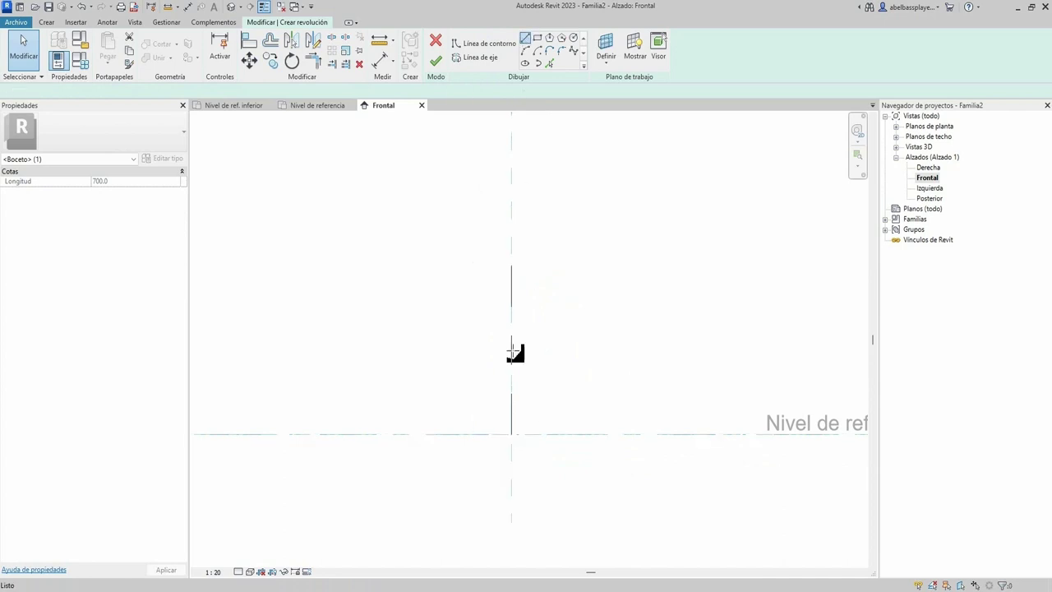
click(511, 434)
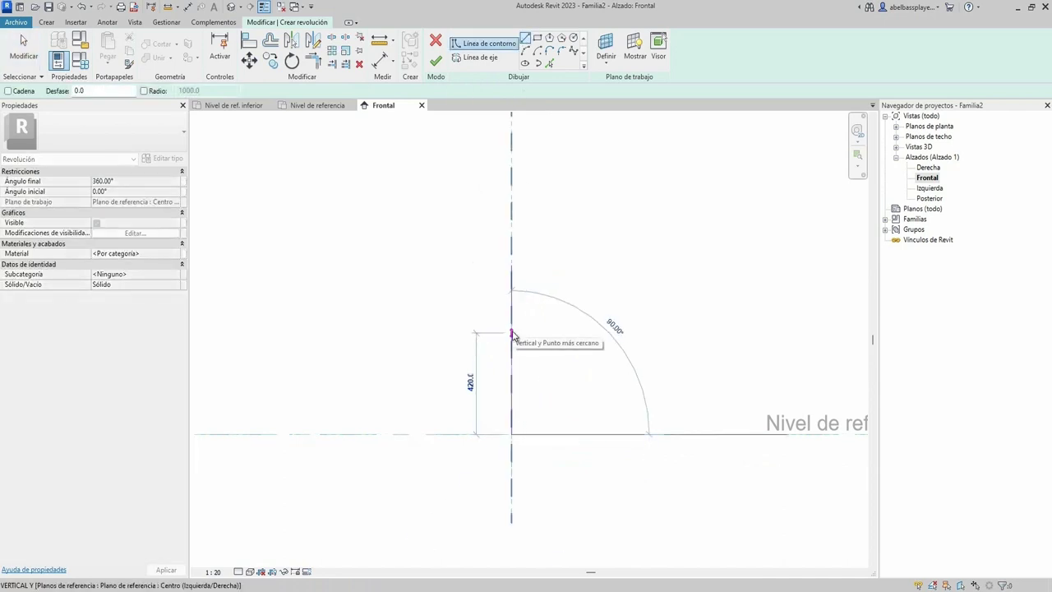
text(300)
Draw the stepped profile edges of 250, 150 and 60 from the level
click(511, 361)
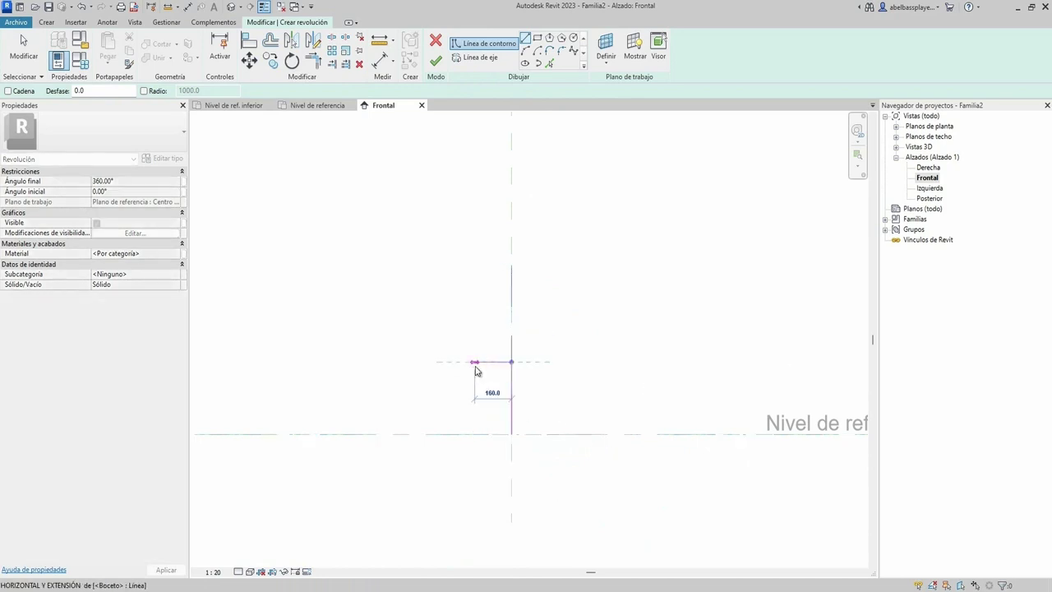
text(250)
key(Return)
scroll(463, 334, up, 3)
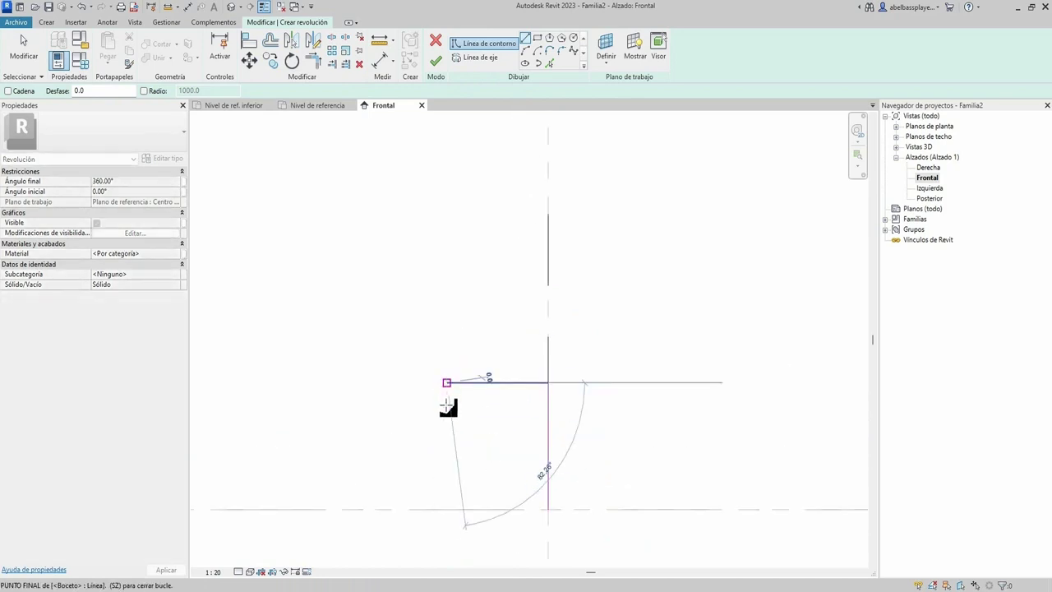
text(150)
key(Return)
scroll(447, 415, up, 2)
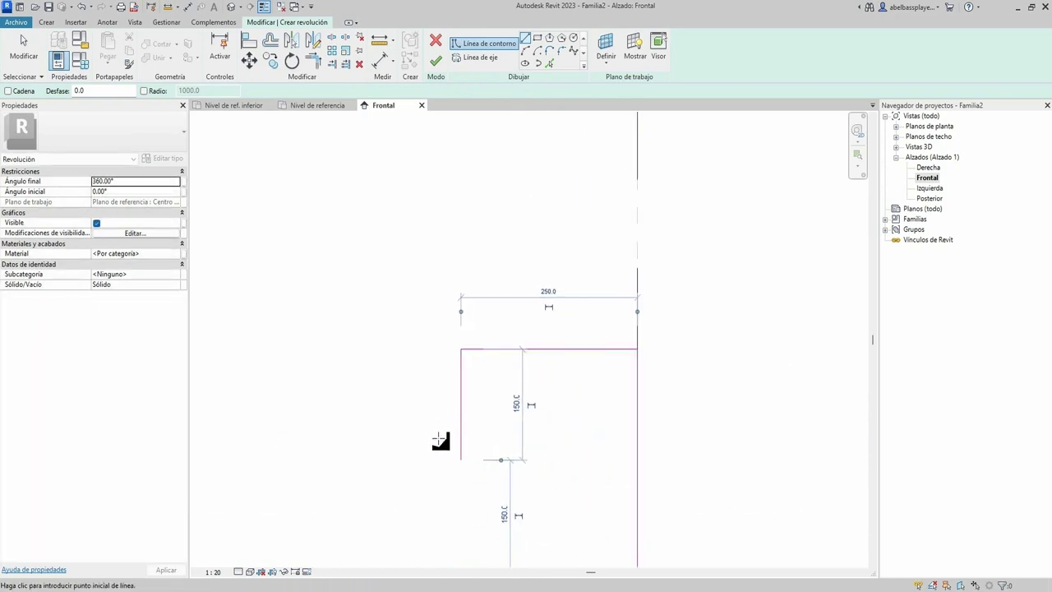
scroll(439, 439, up, 1)
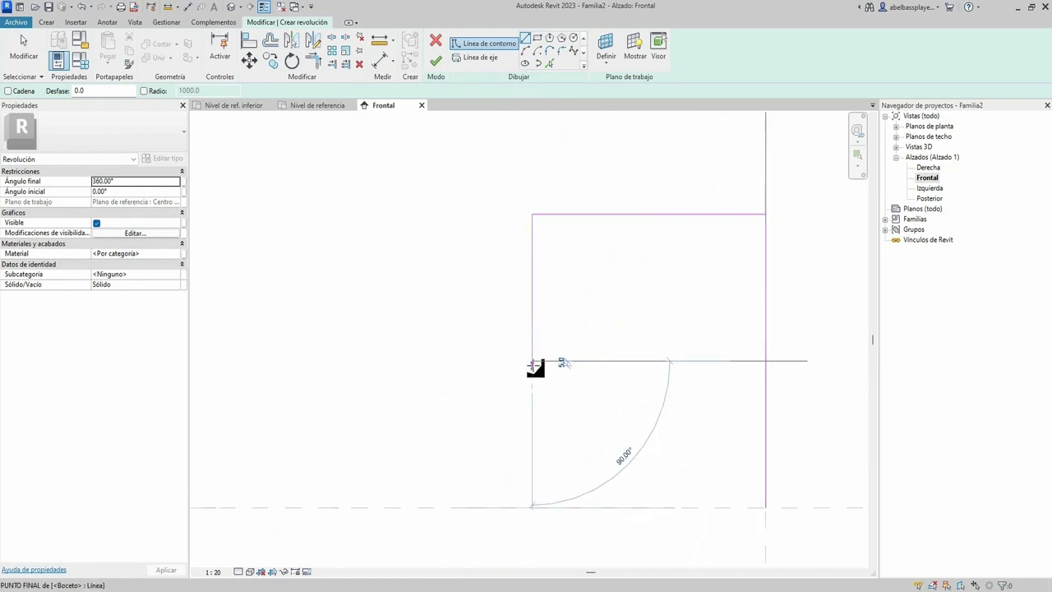
click(533, 360)
text(60)
key(Return)
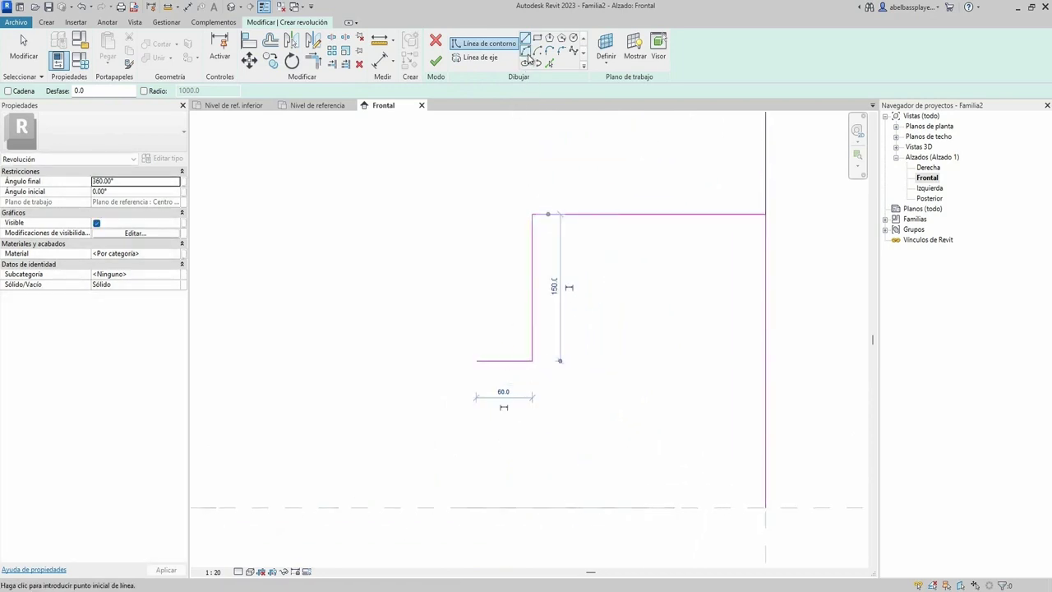
scroll(485, 362, up, 2)
Add a short drop, a radius 15 half-circle arc, a line under it and a tangent arc
click(492, 344)
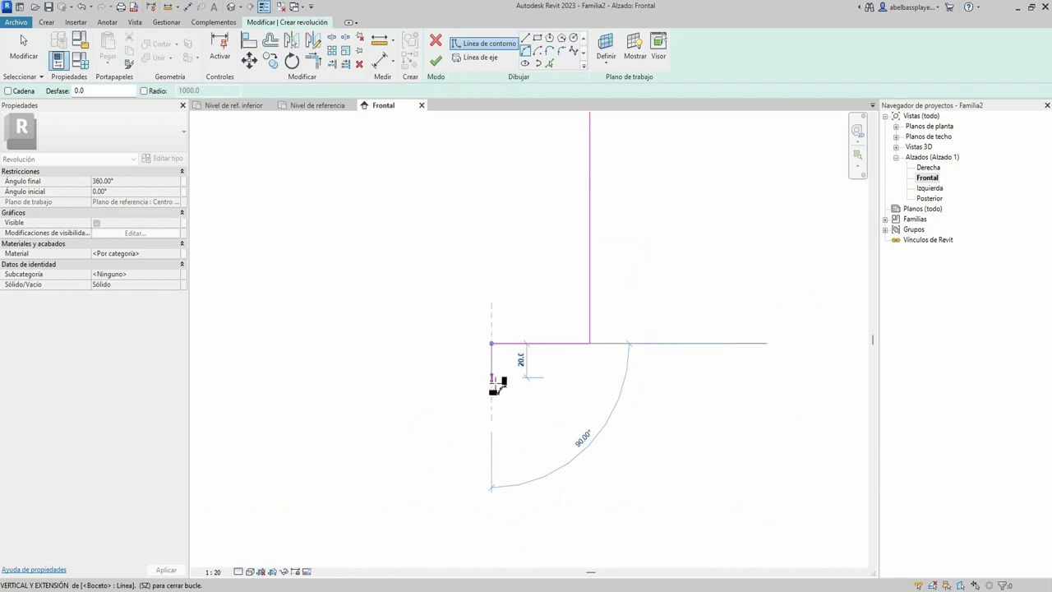
click(492, 387)
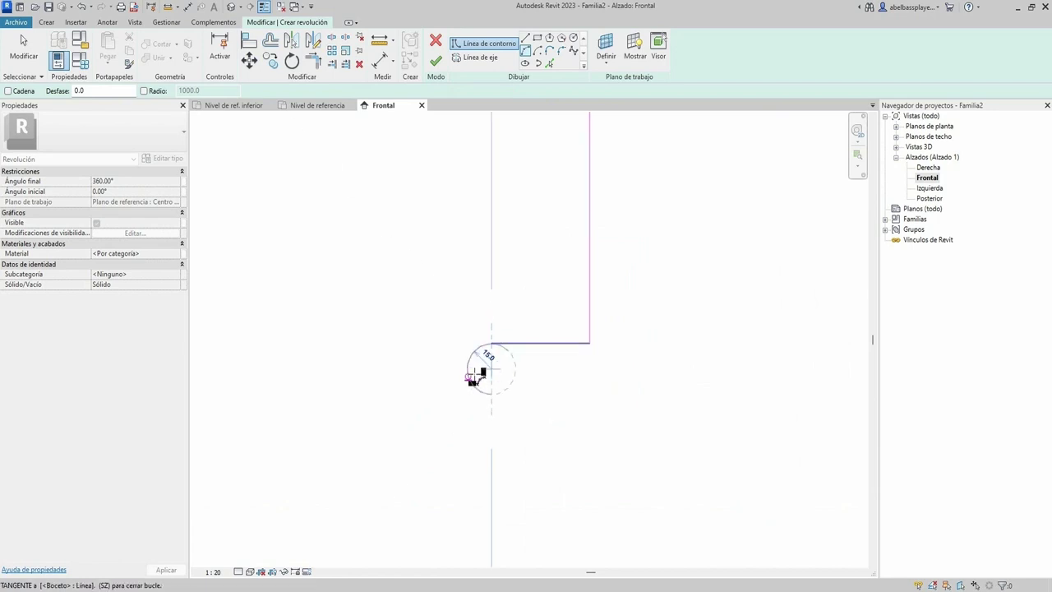
click(474, 379)
click(528, 40)
click(491, 395)
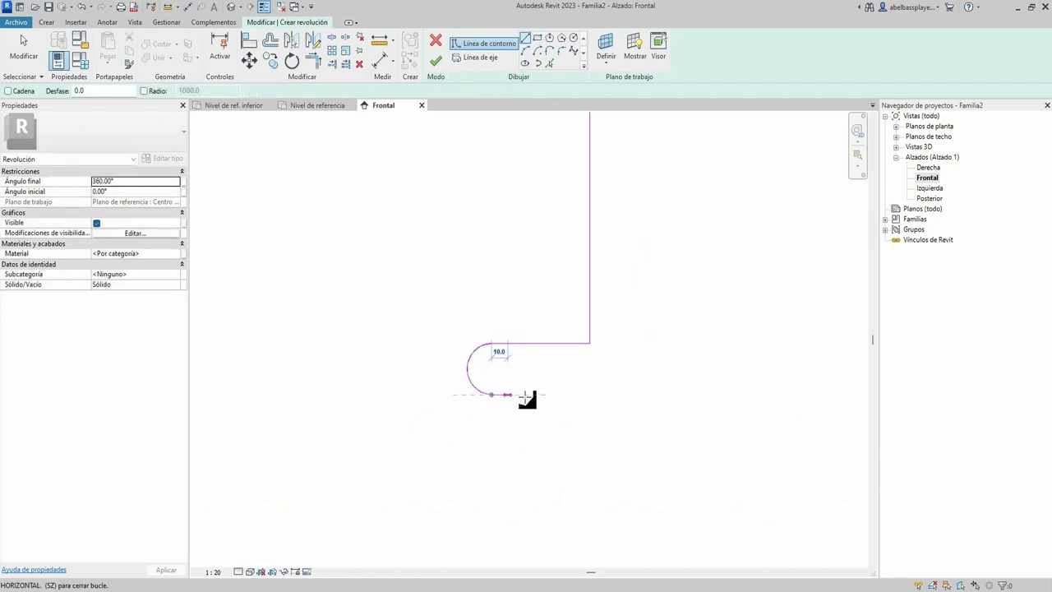
click(532, 395)
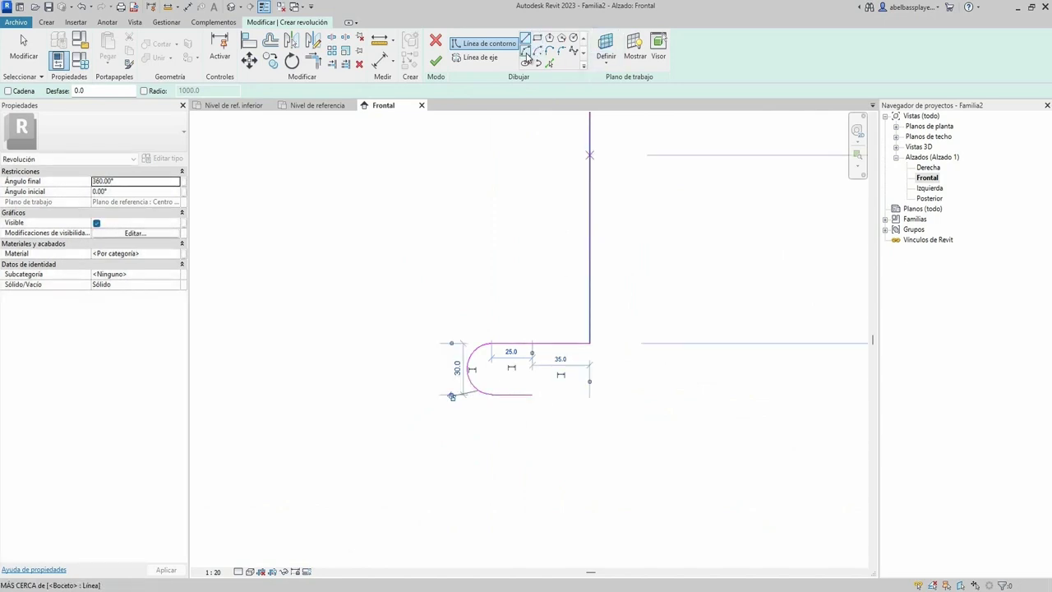
click(527, 52)
click(532, 395)
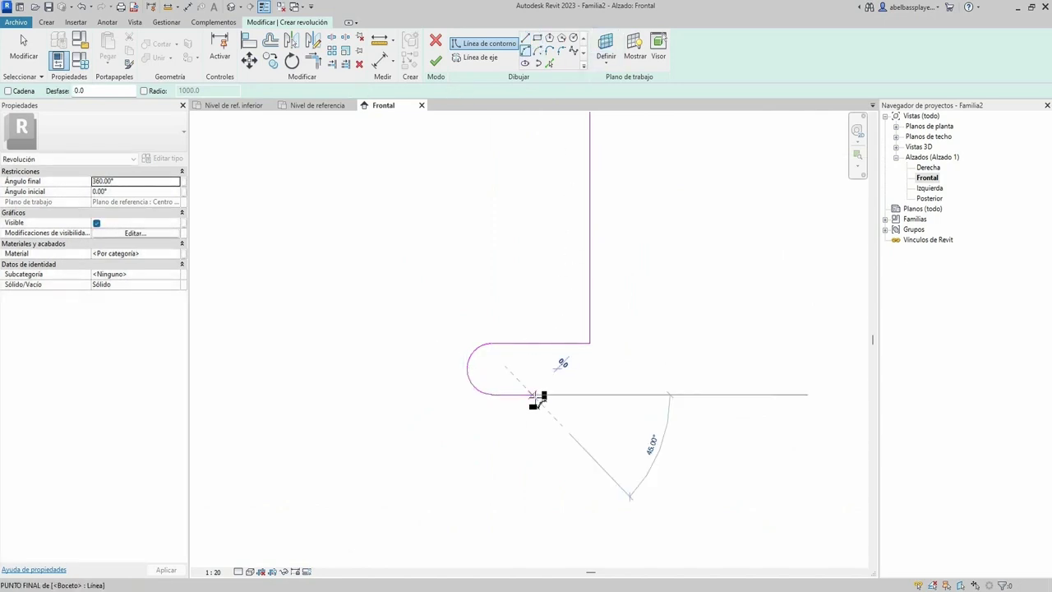
Place a semicircular arc continuing the scroll and a horizontal line from its end
click(551, 436)
scroll(575, 394, down, 2)
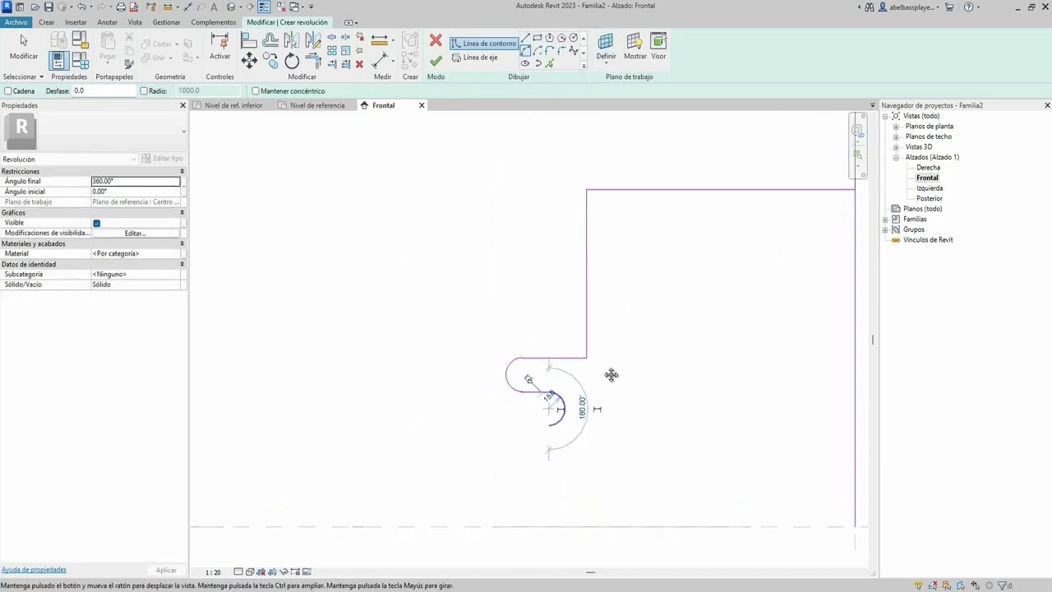
click(526, 39)
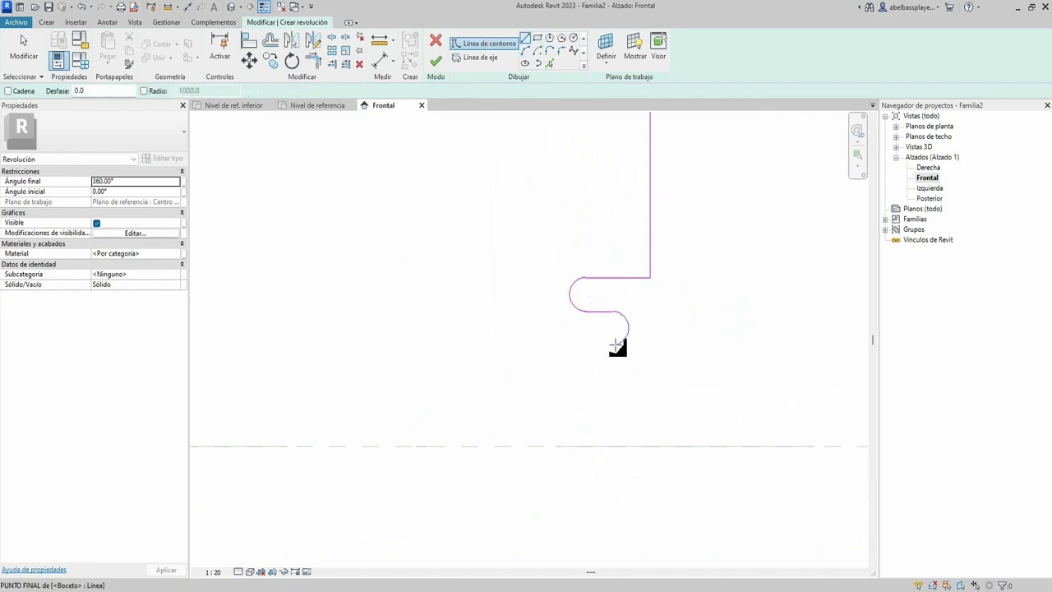
click(616, 346)
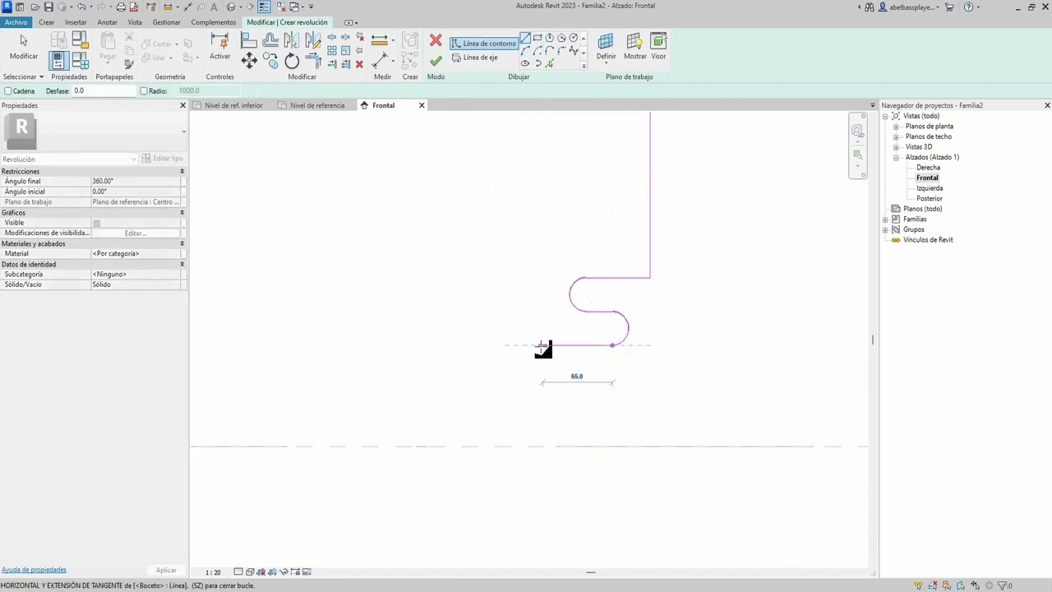
click(539, 346)
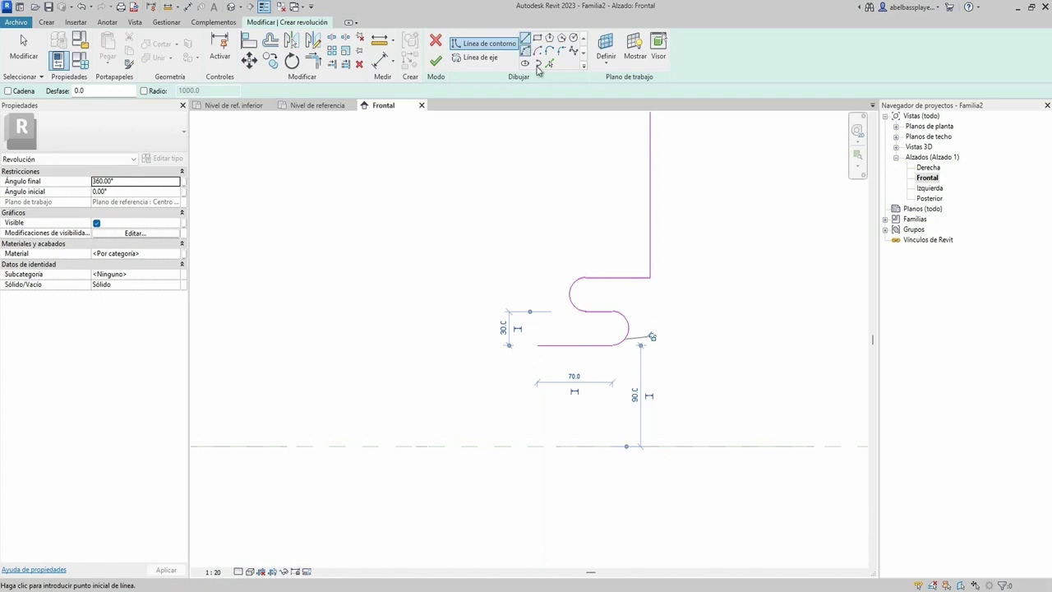
scroll(540, 360, up, 2)
Add two left-bulging semicircular arcs joined by a 30-long horizontal line
click(535, 338)
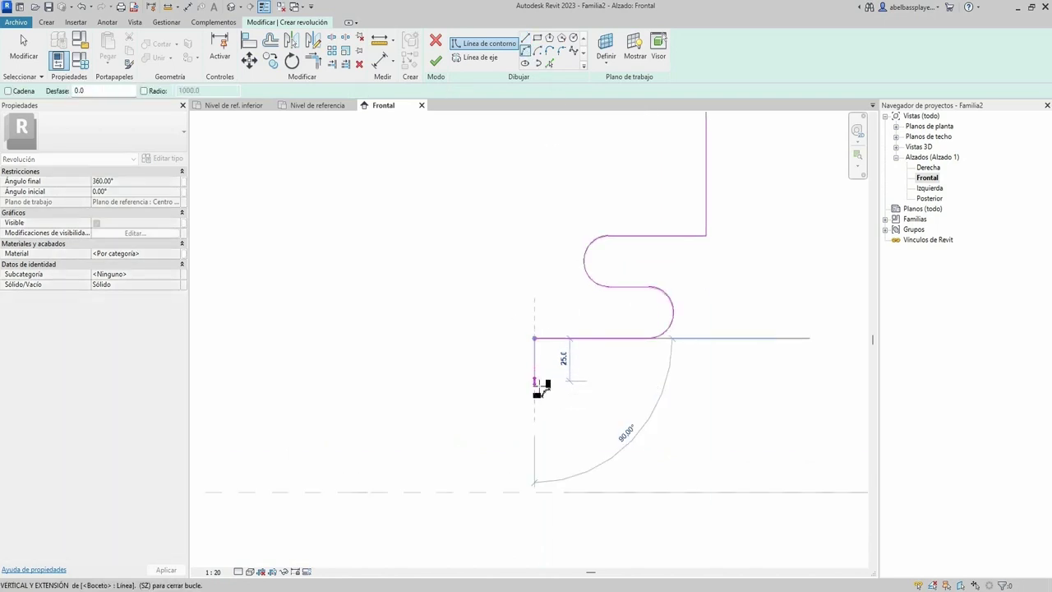
click(535, 389)
click(511, 362)
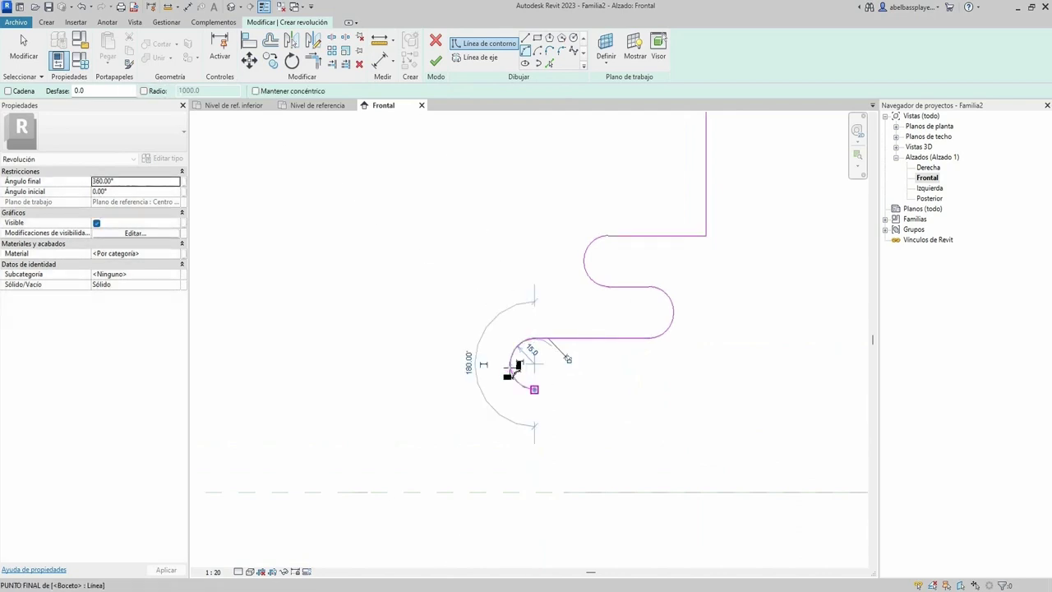
click(526, 39)
click(535, 389)
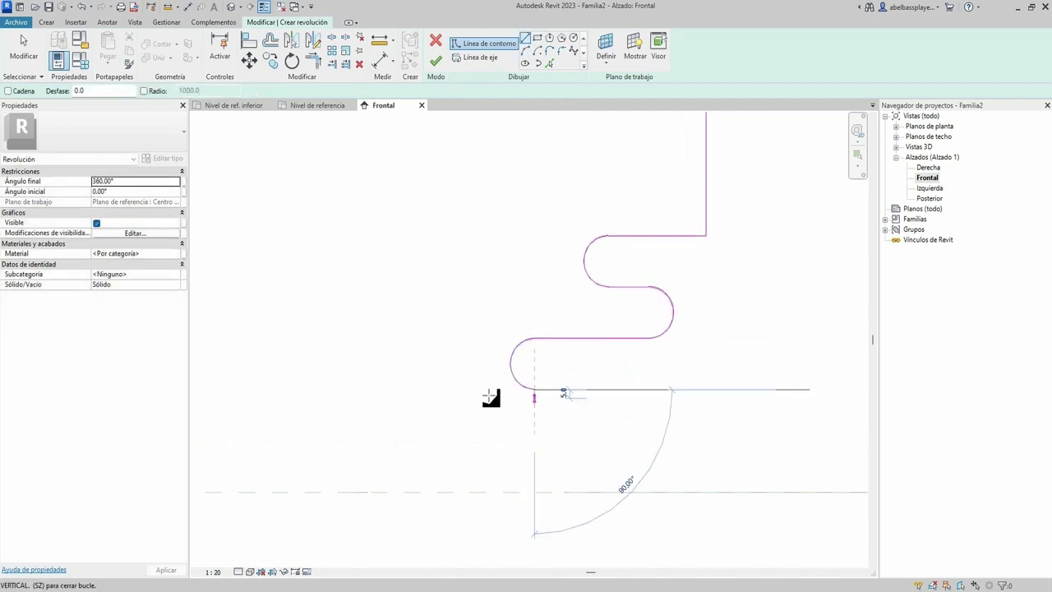
click(488, 390)
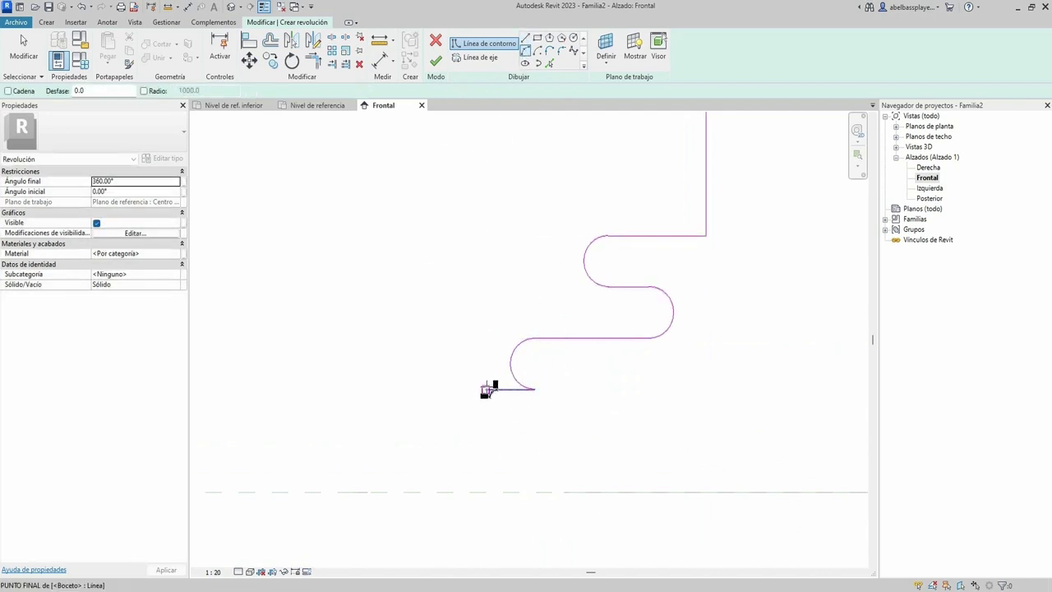
click(486, 389)
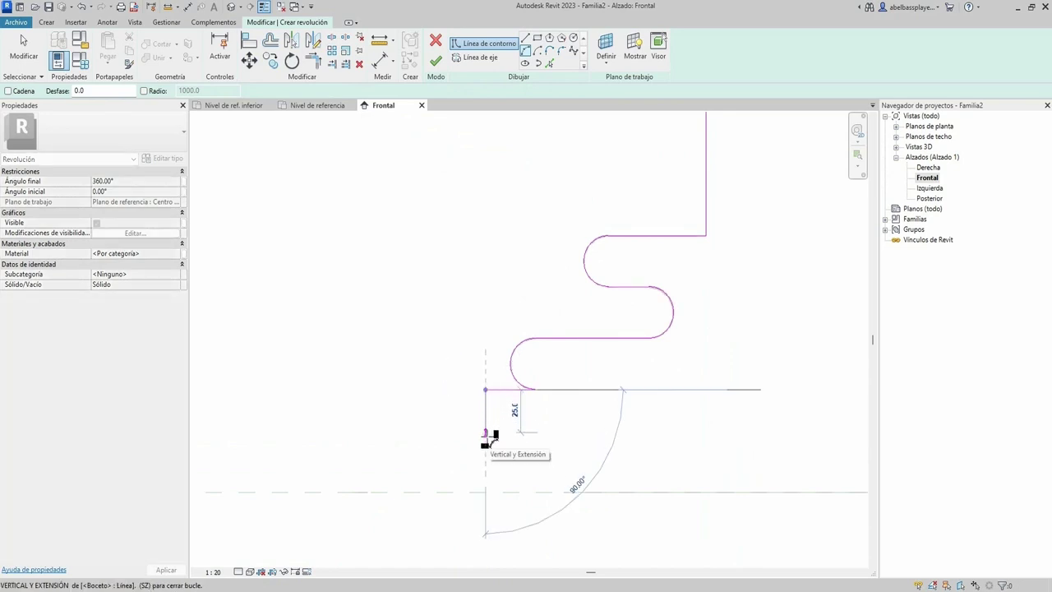
click(485, 440)
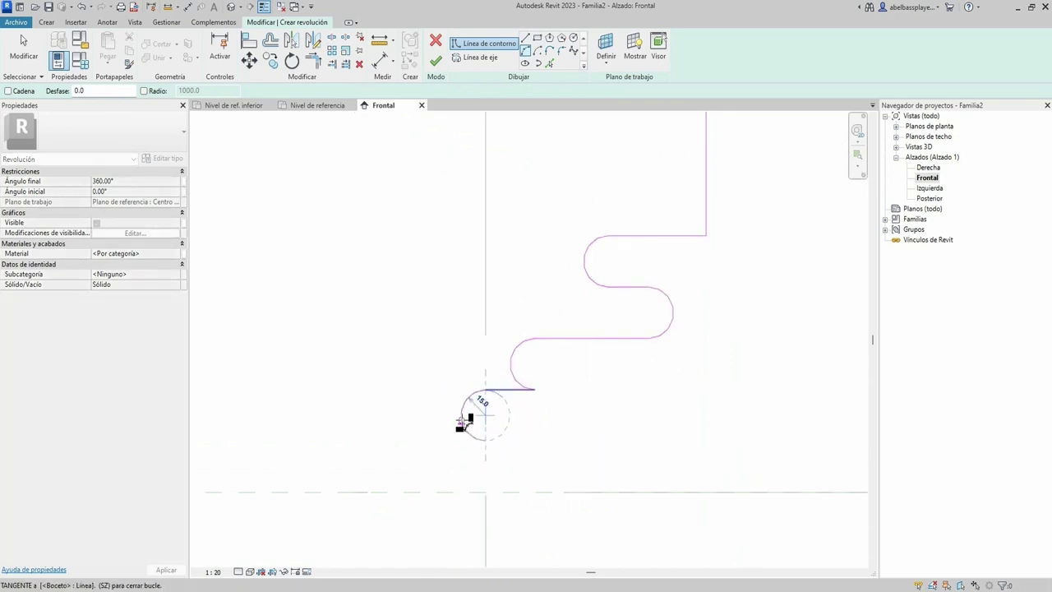
click(462, 425)
scroll(511, 411, up, 1)
key(Escape)
key(Escape)
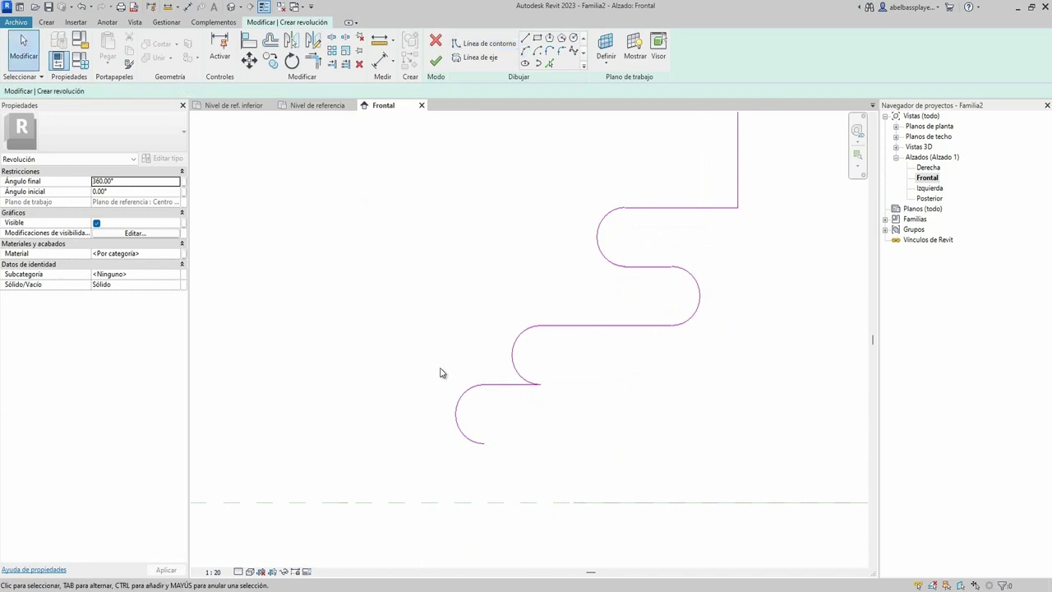
Select the profile's last line and arc and begin moving them from their junction
drag(439, 371, 547, 452)
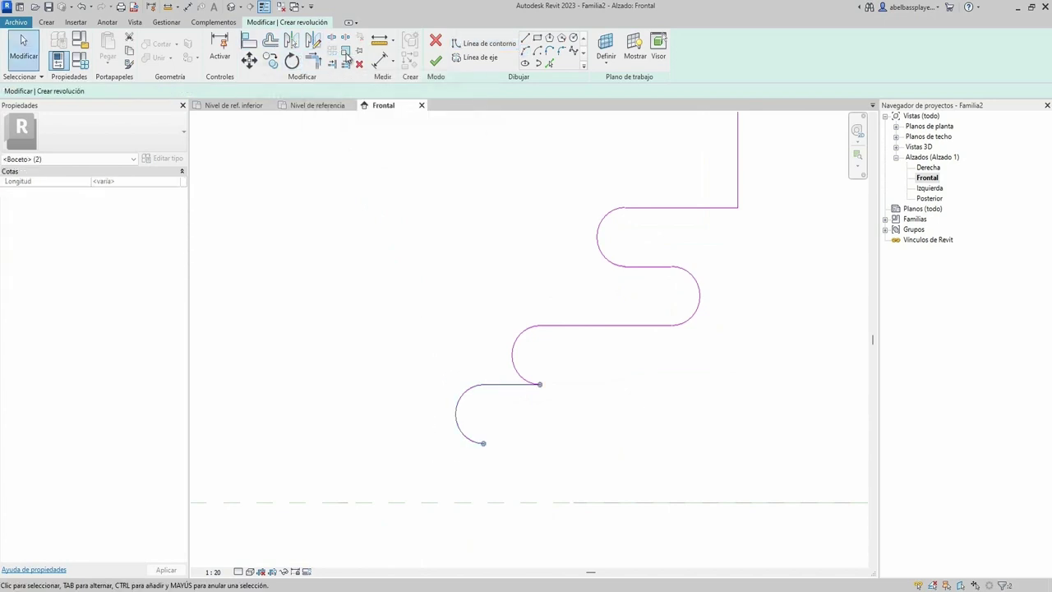
click(271, 61)
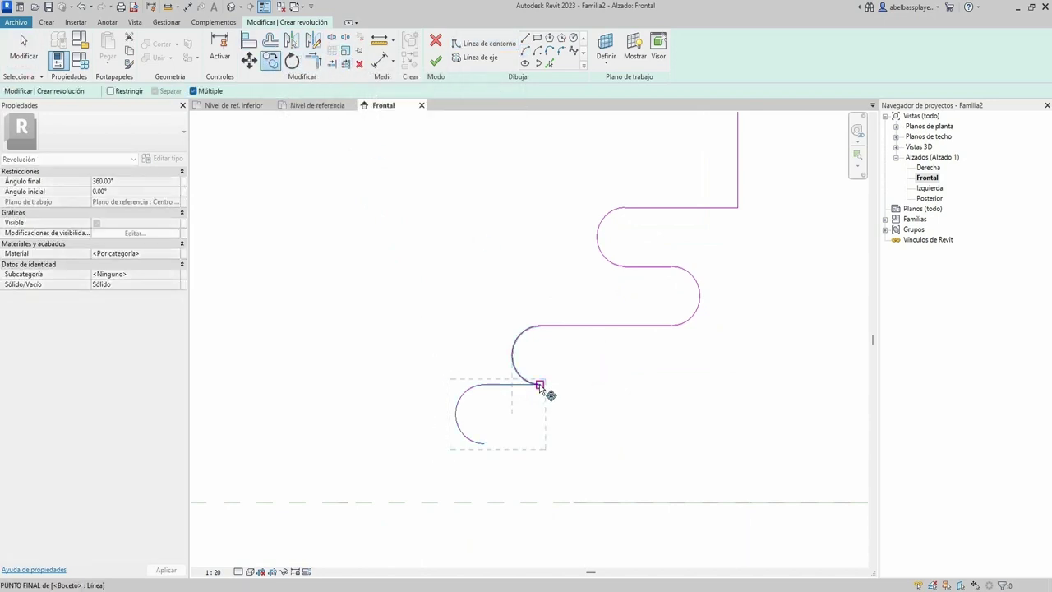
click(540, 384)
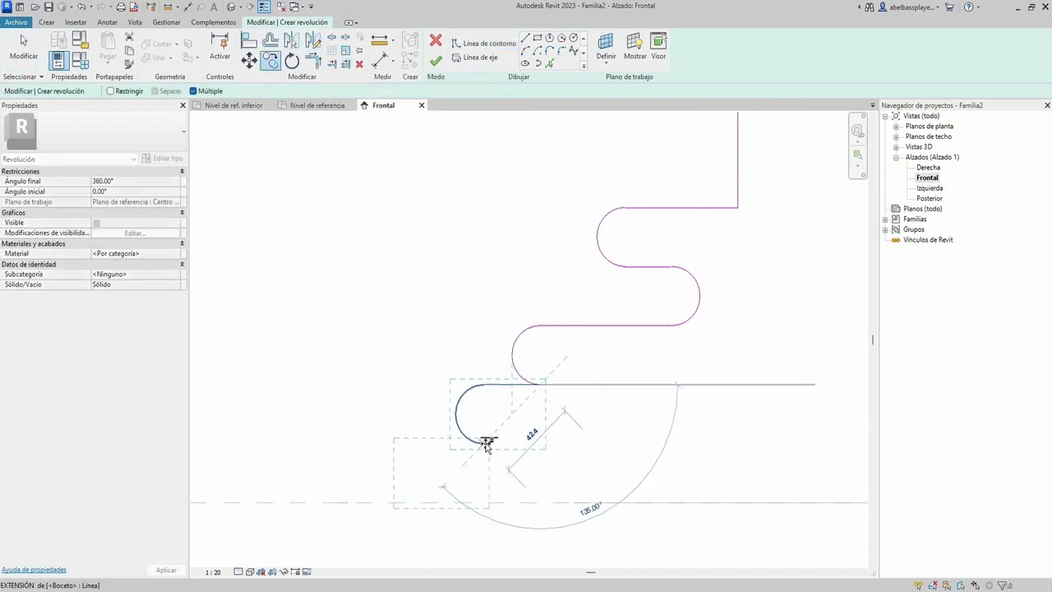
Drop the move and finish the sketch, creating the block on stacked rounded rings
click(533, 40)
click(427, 502)
scroll(535, 499, down, 3)
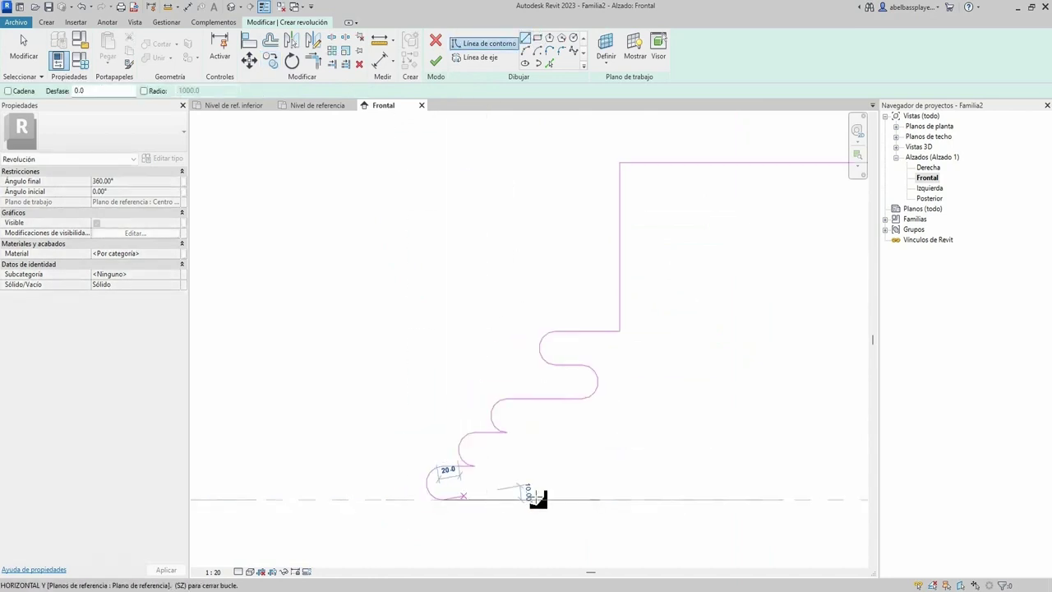
middle_drag(690, 487, 556, 479)
key(Escape)
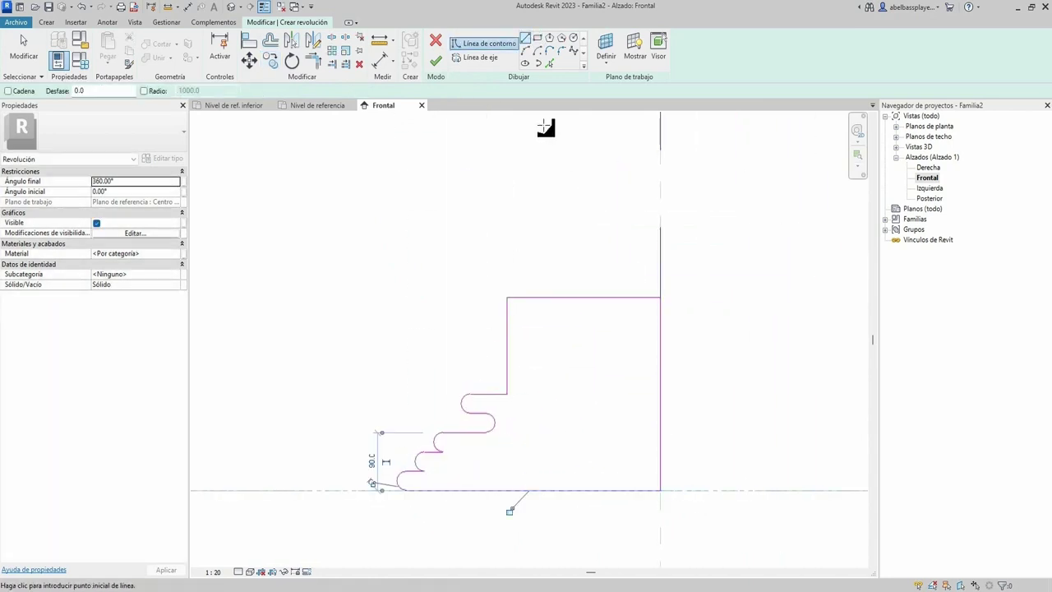
click(443, 65)
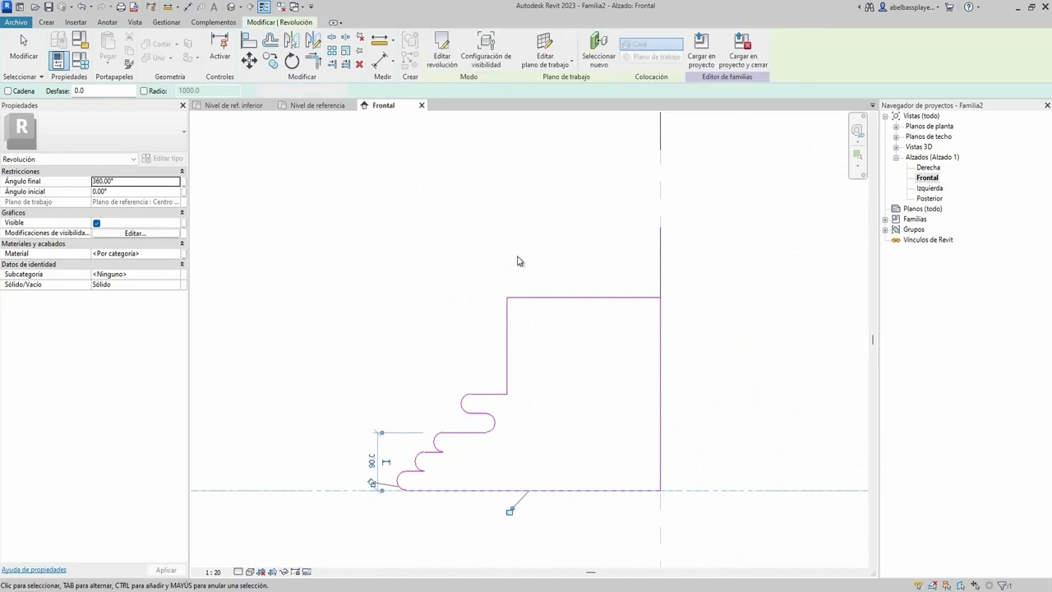
Start a void revolution with a 235-tall vertical axis at the block's left edge
click(475, 326)
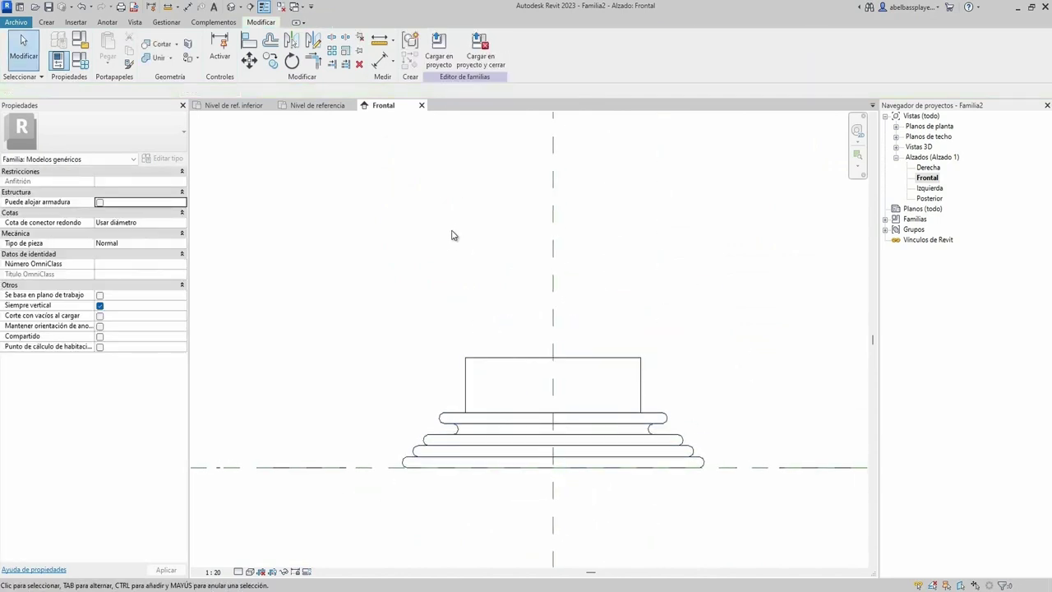
scroll(474, 373, up, 1)
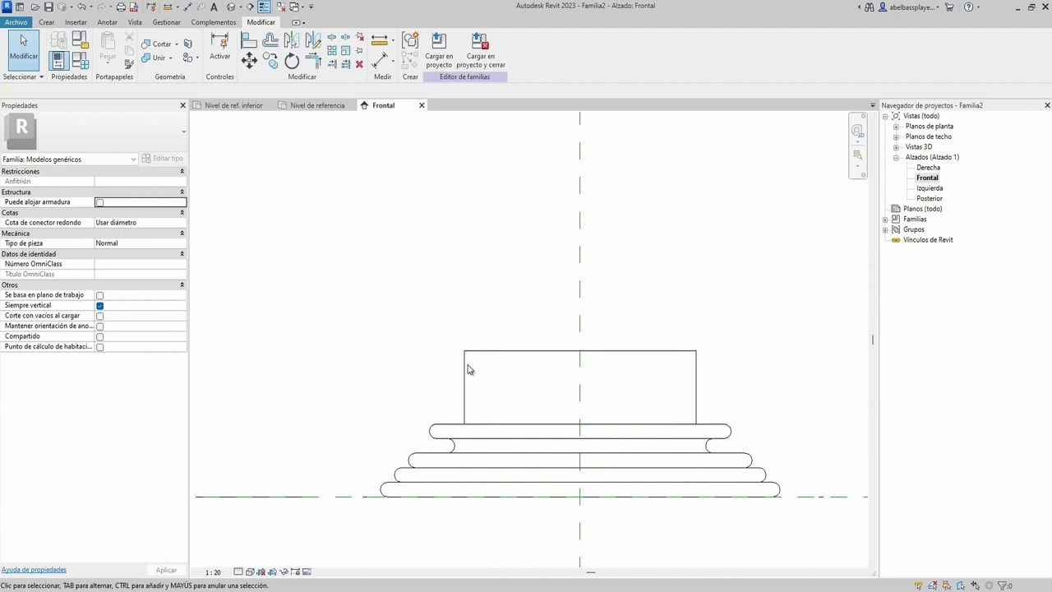
click(52, 23)
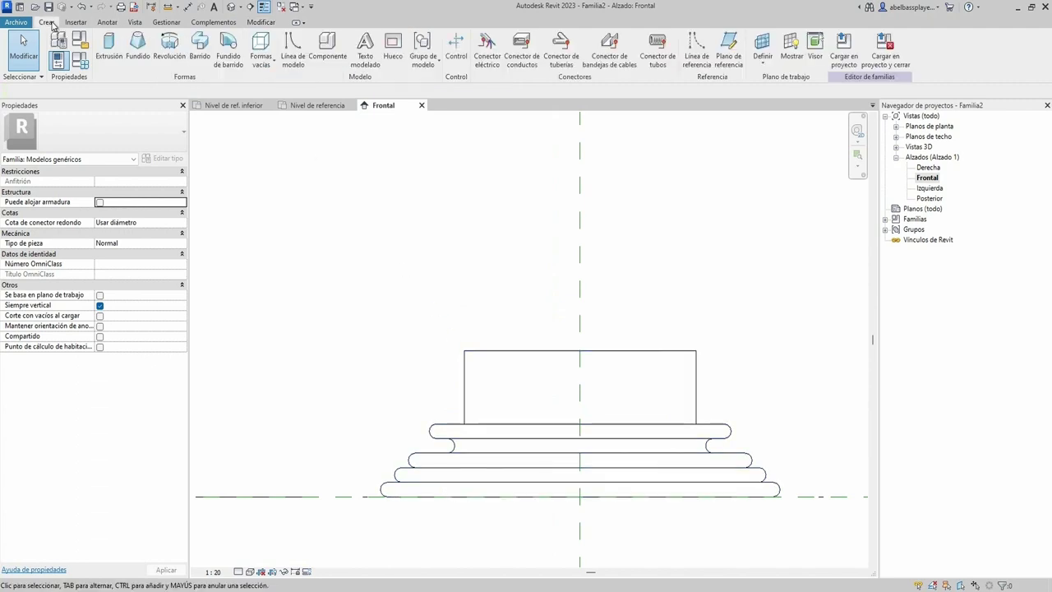
click(261, 47)
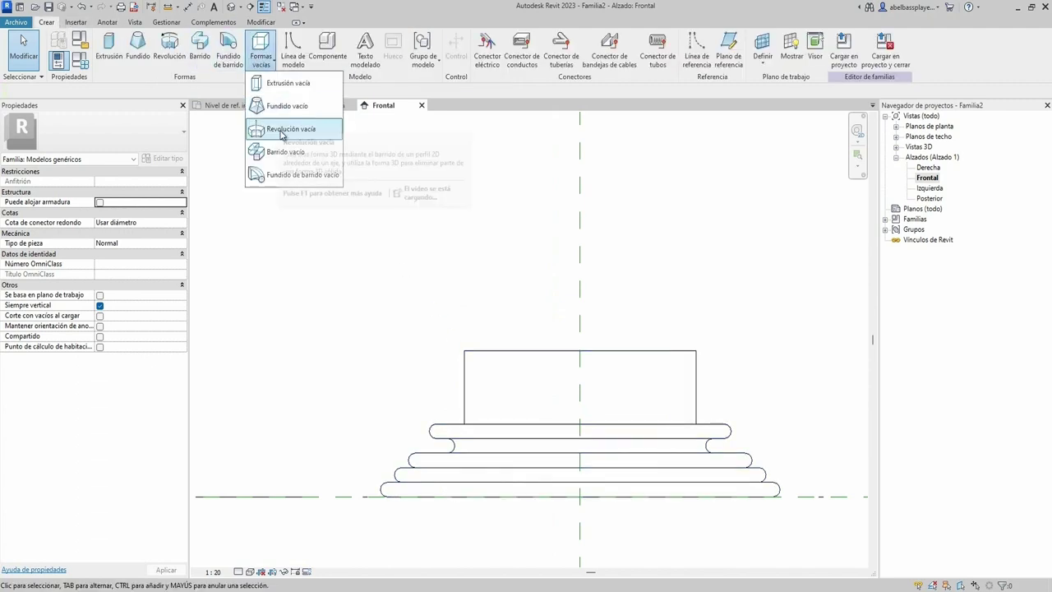
click(284, 129)
scroll(497, 392, up, 2)
scroll(484, 404, up, 1)
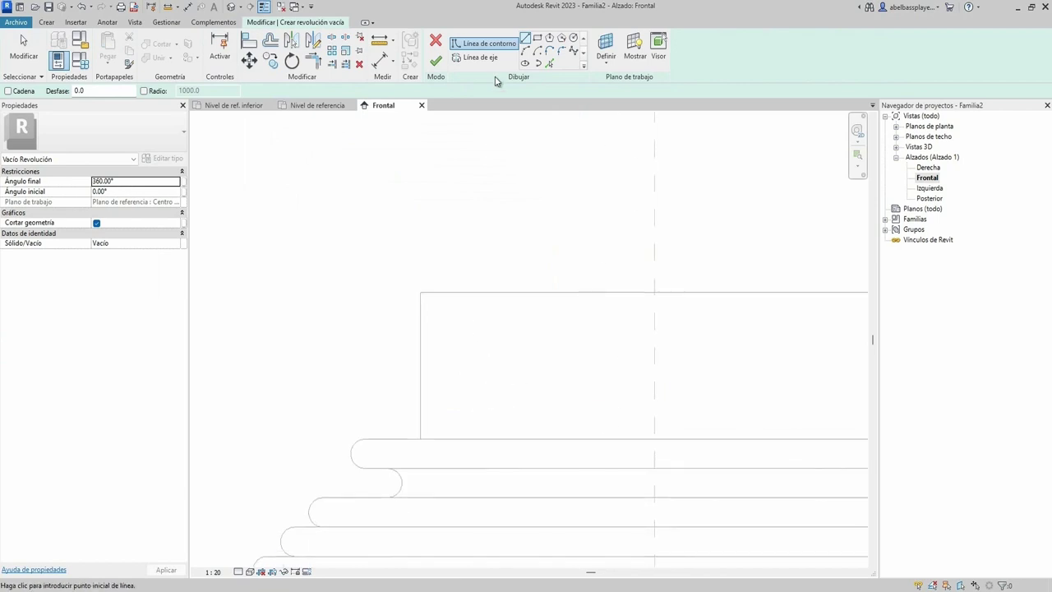
click(420, 438)
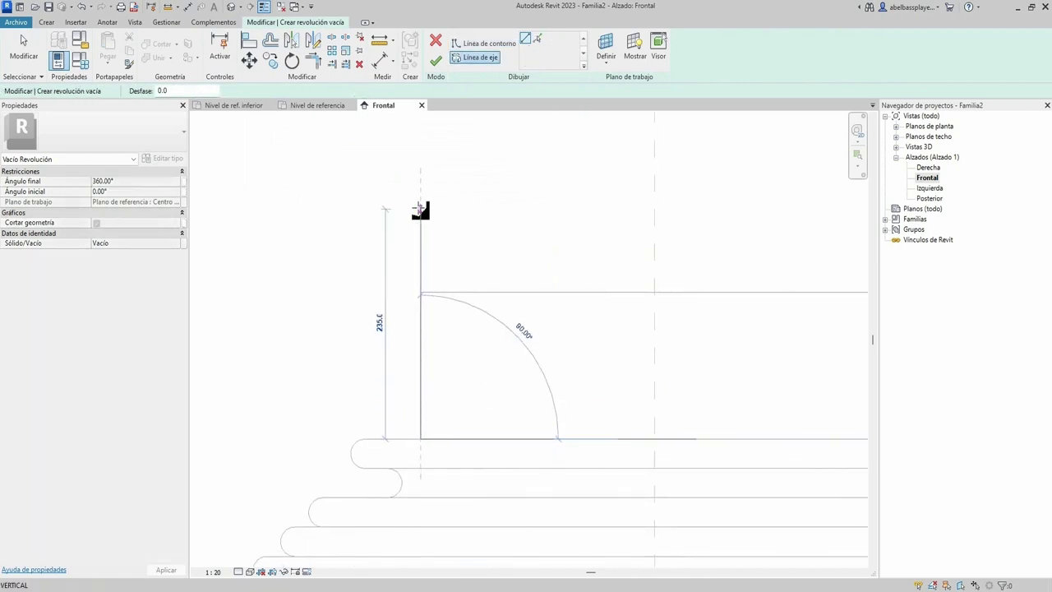
click(420, 209)
key(Escape)
Sketch the U-shaped void profile with a 50-long 45° line and arc, then finish
click(525, 37)
click(420, 408)
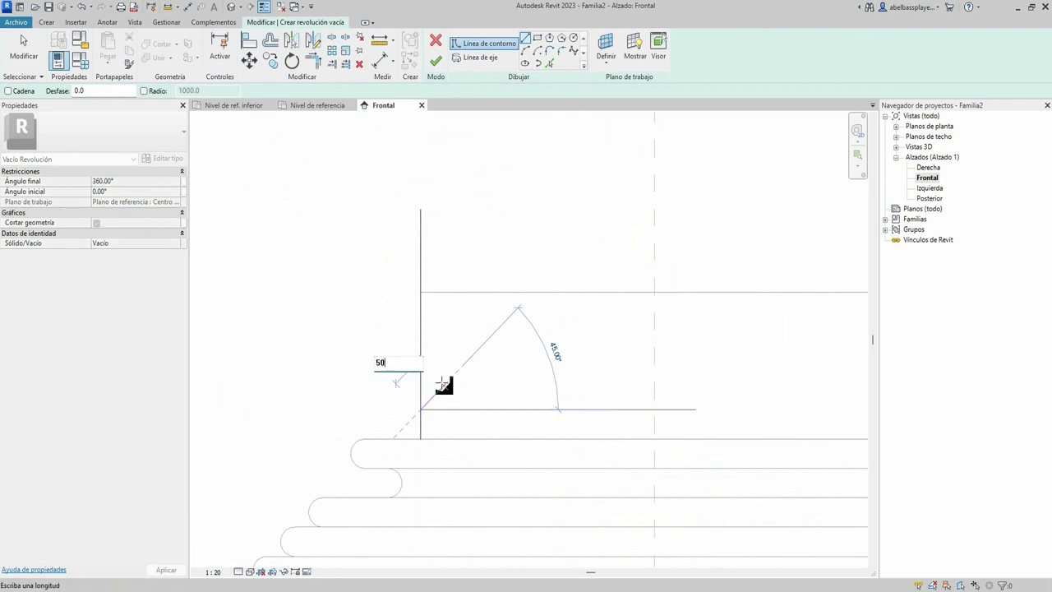
click(446, 380)
click(525, 64)
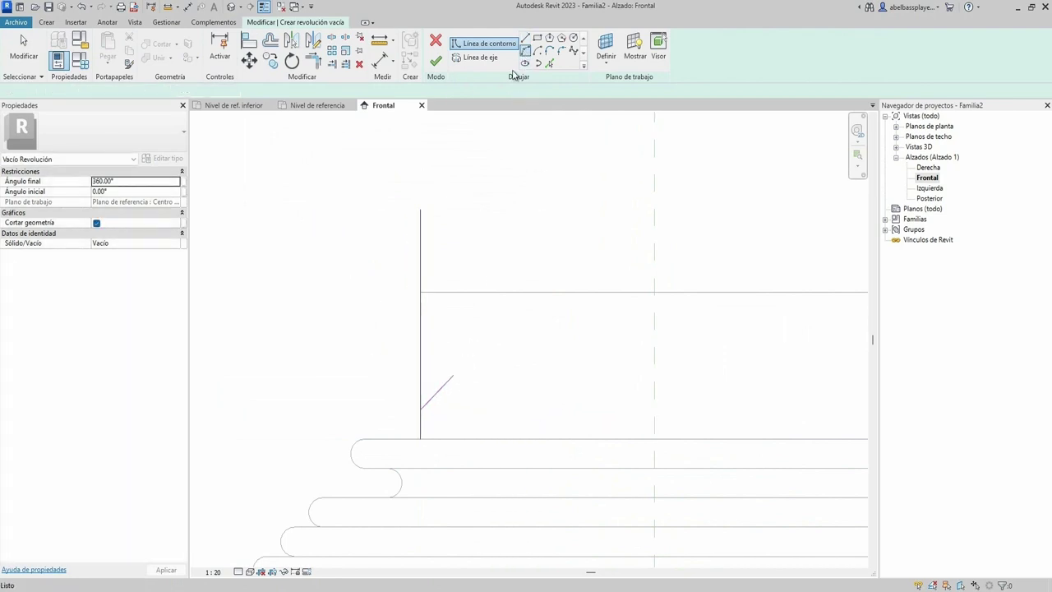
click(420, 409)
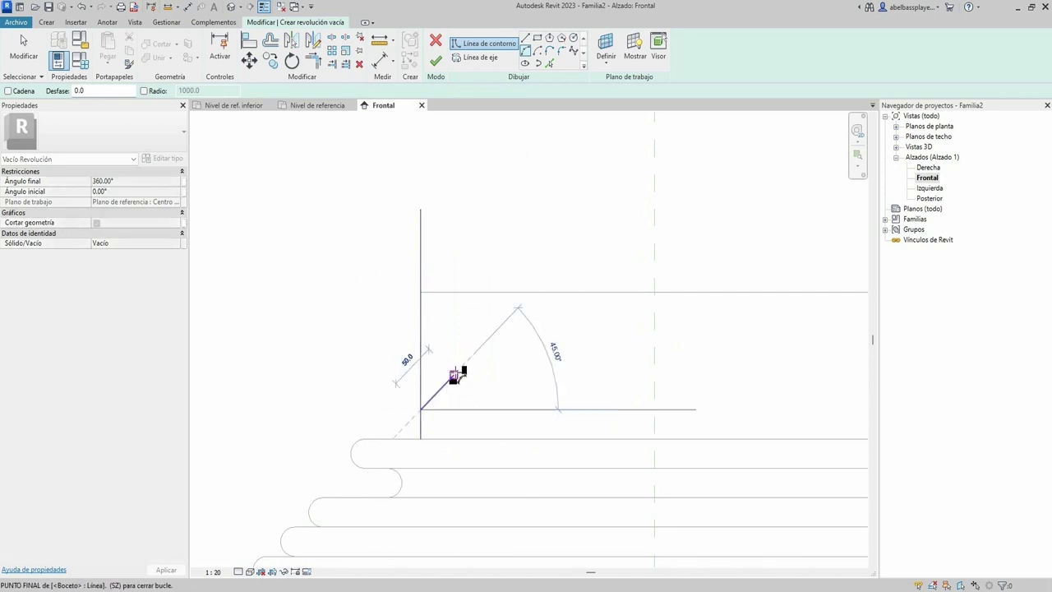
click(441, 392)
click(454, 375)
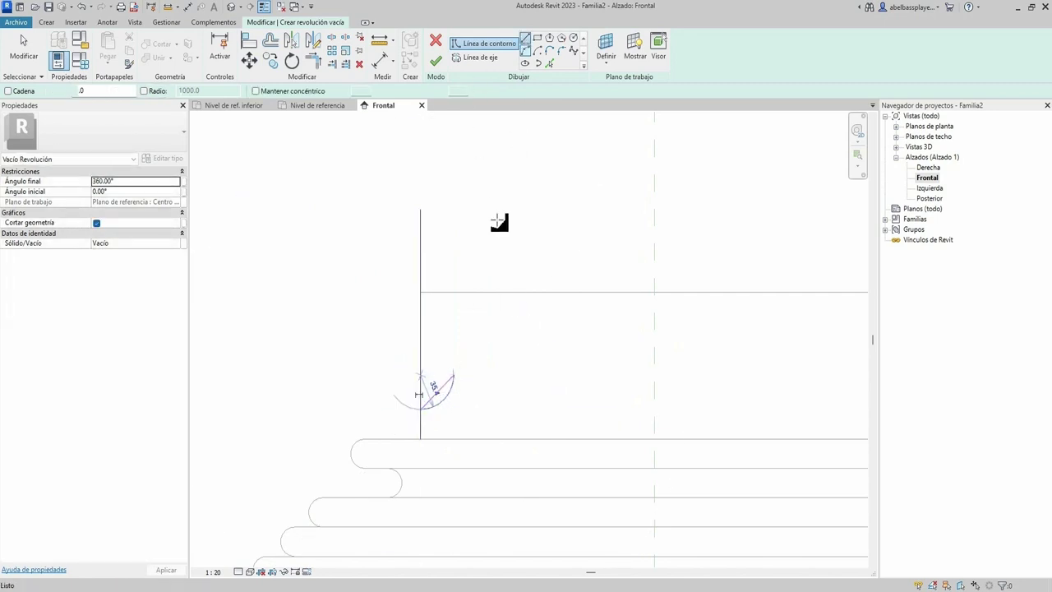
click(455, 376)
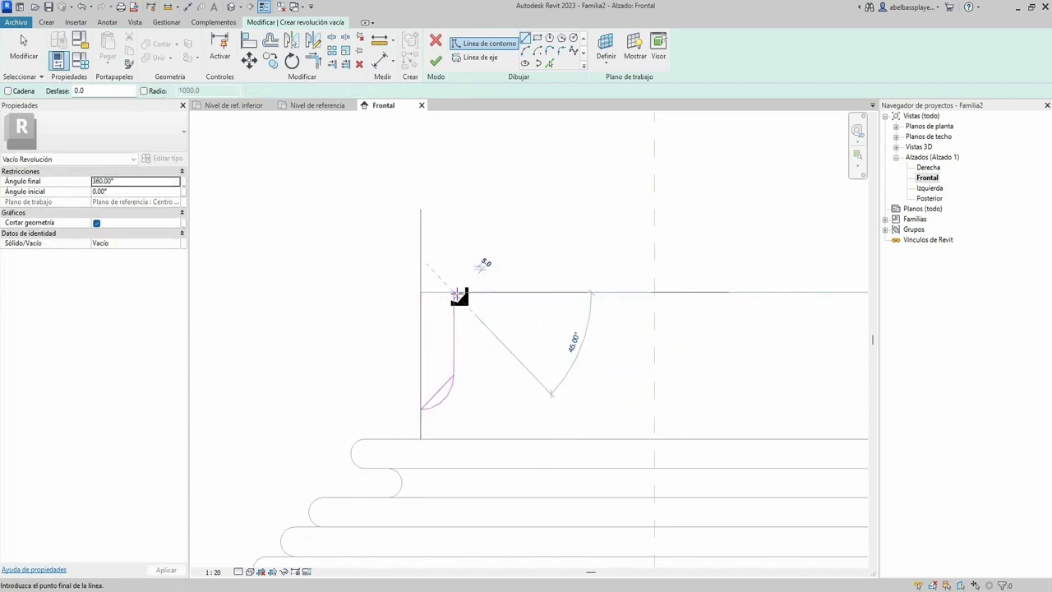
click(455, 292)
click(421, 293)
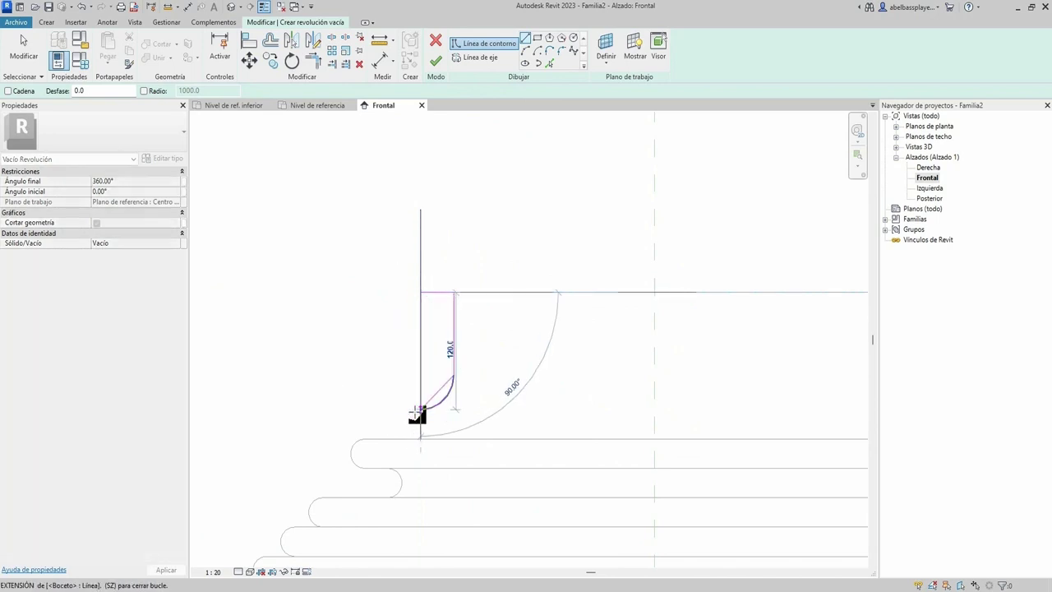
click(420, 408)
key(Escape)
key(Escape)
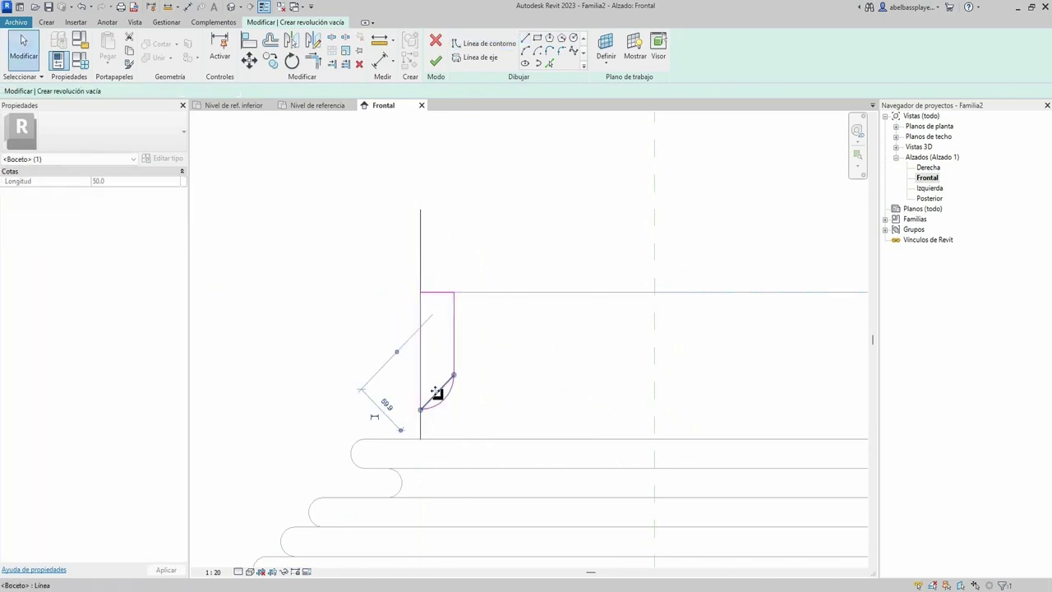
click(436, 61)
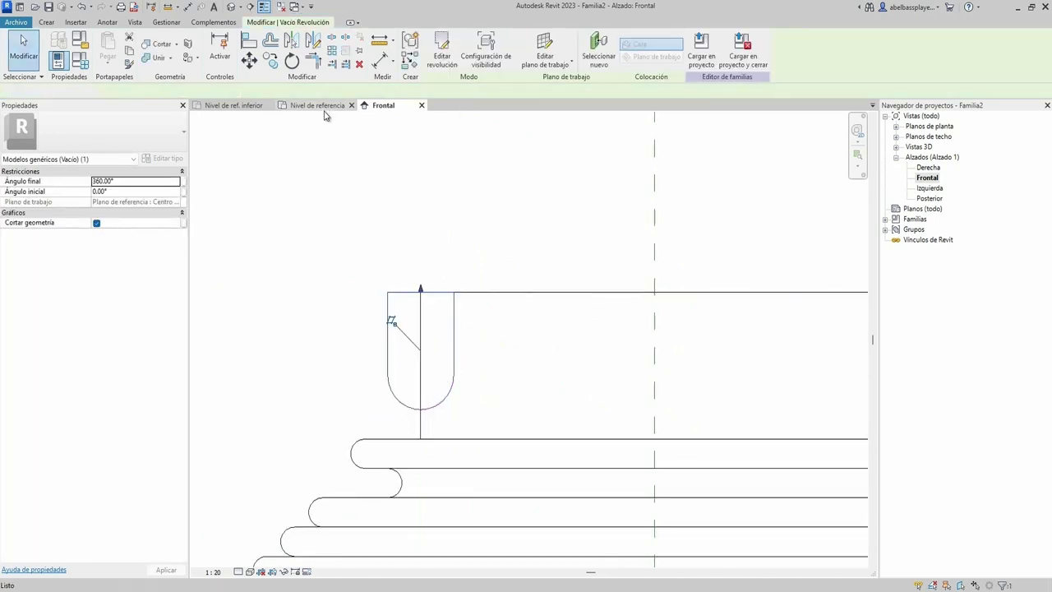
In the Nivel de referencia plan, move the void onto the shaft's edge circle
click(325, 105)
scroll(482, 307, up, 3)
scroll(383, 236, up, 3)
key(m)
key(v)
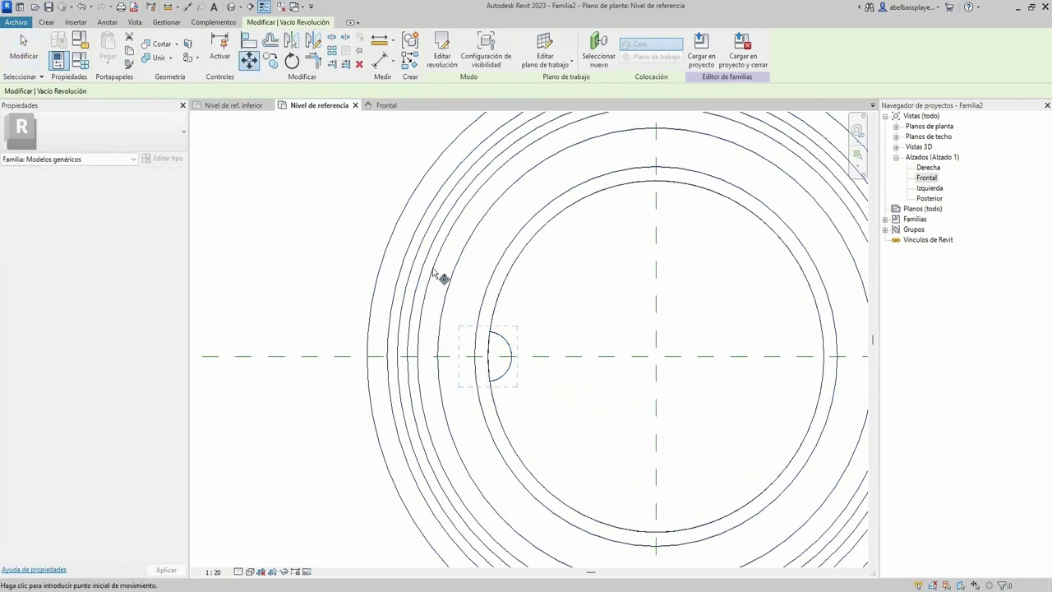
scroll(435, 273, up, 2)
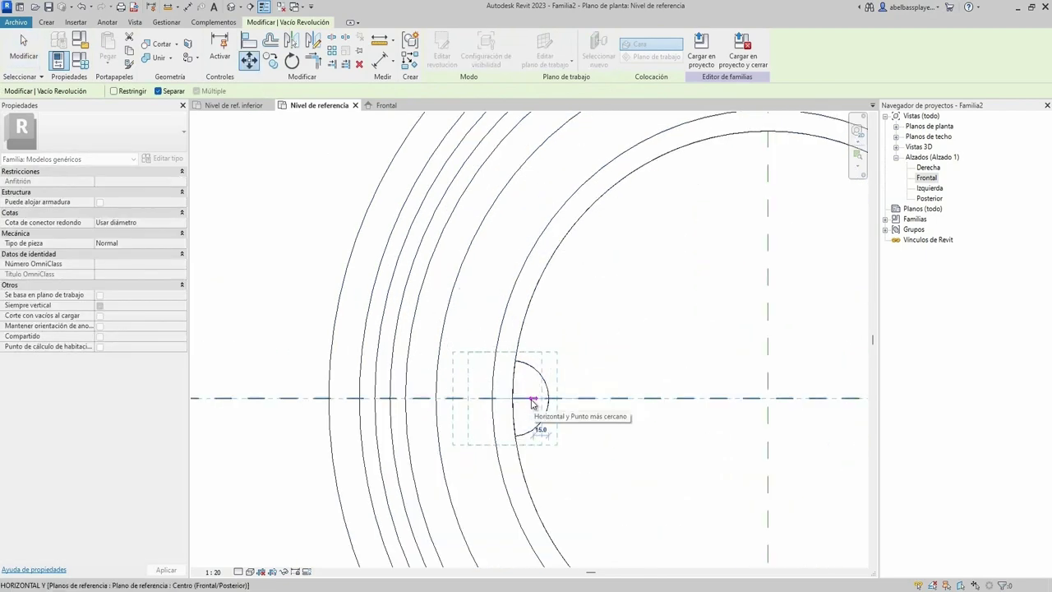
click(533, 402)
scroll(548, 389, down, 2)
scroll(516, 386, down, 2)
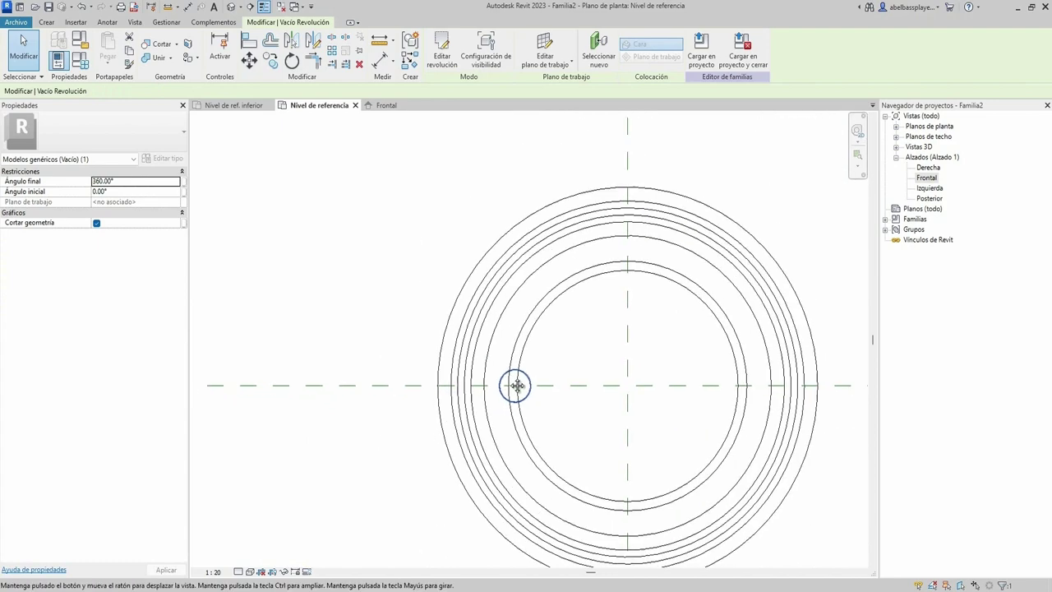
middle_drag(517, 386, 463, 385)
Radially array the void into 20 copies around the shaft centre
click(332, 51)
middle_drag(408, 212, 345, 196)
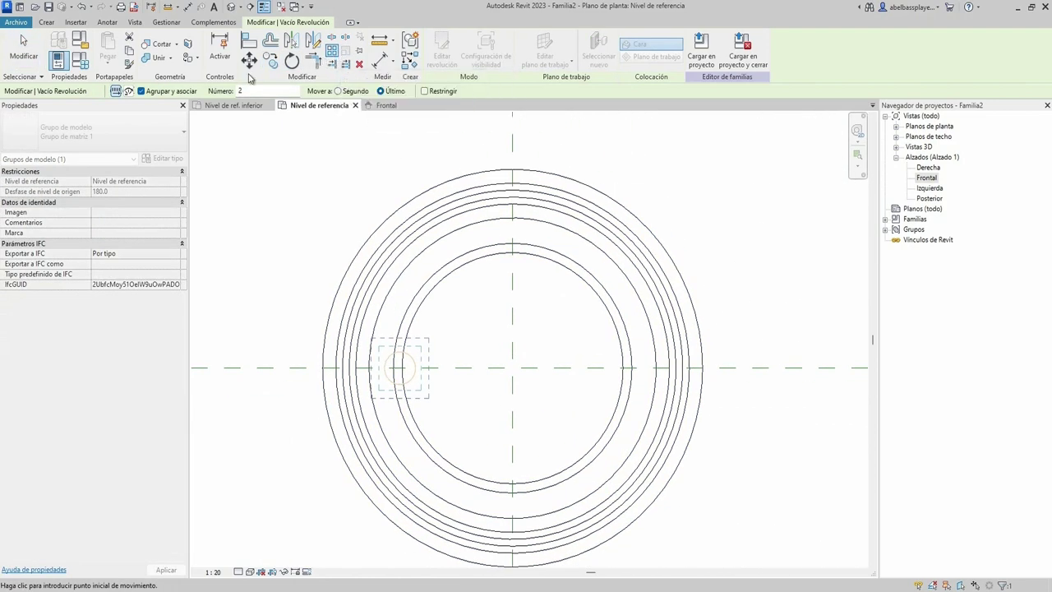
click(128, 92)
click(311, 145)
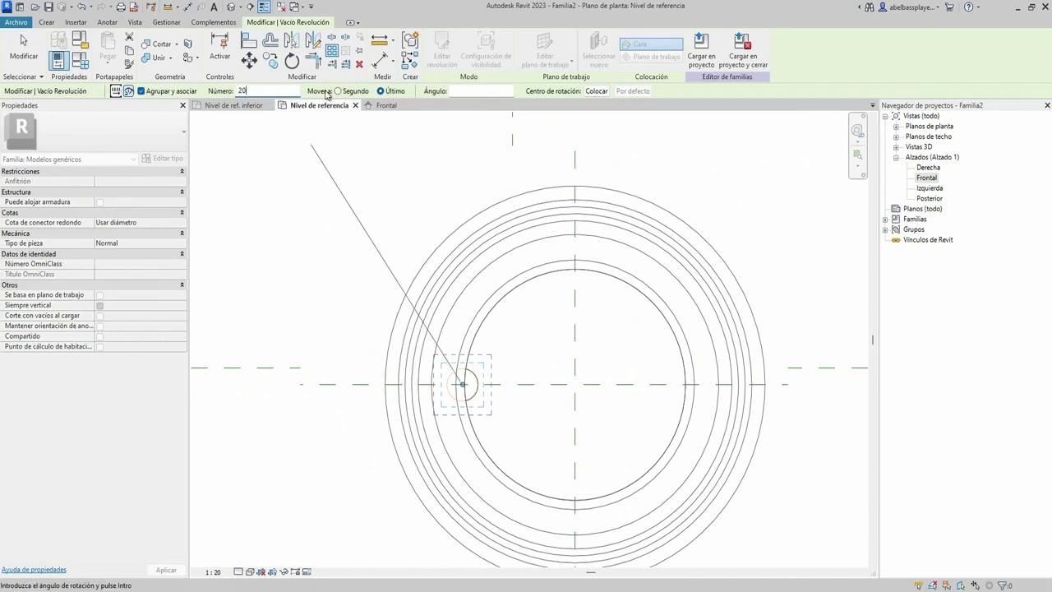
click(608, 92)
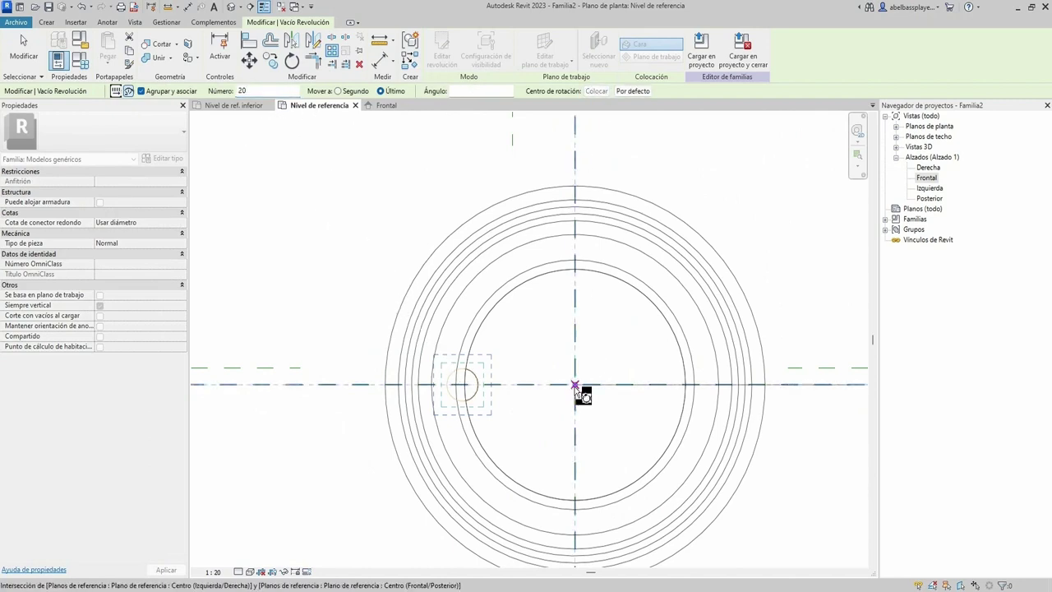
click(413, 386)
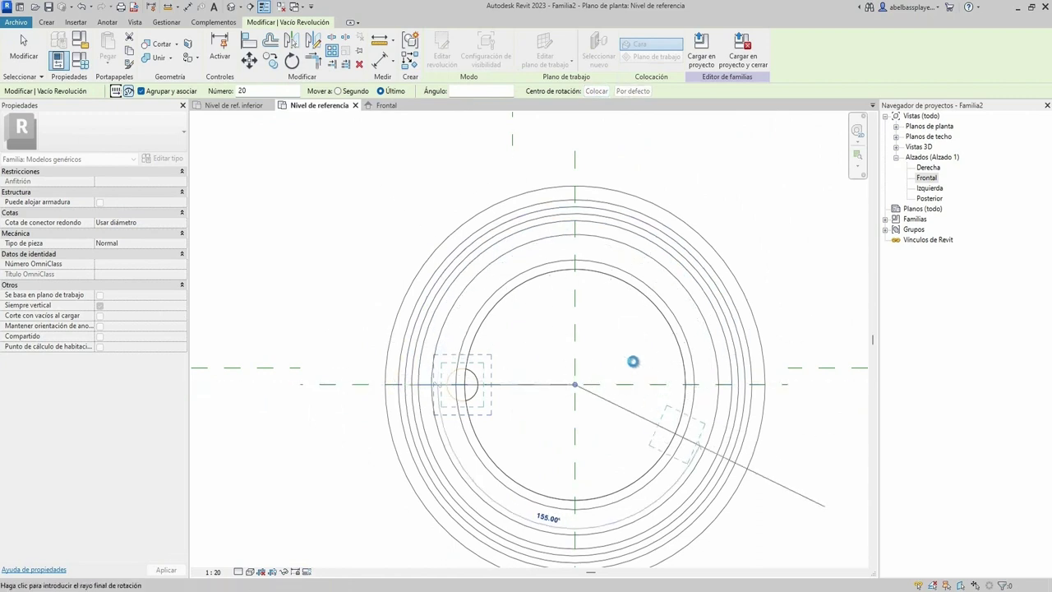
key(Return)
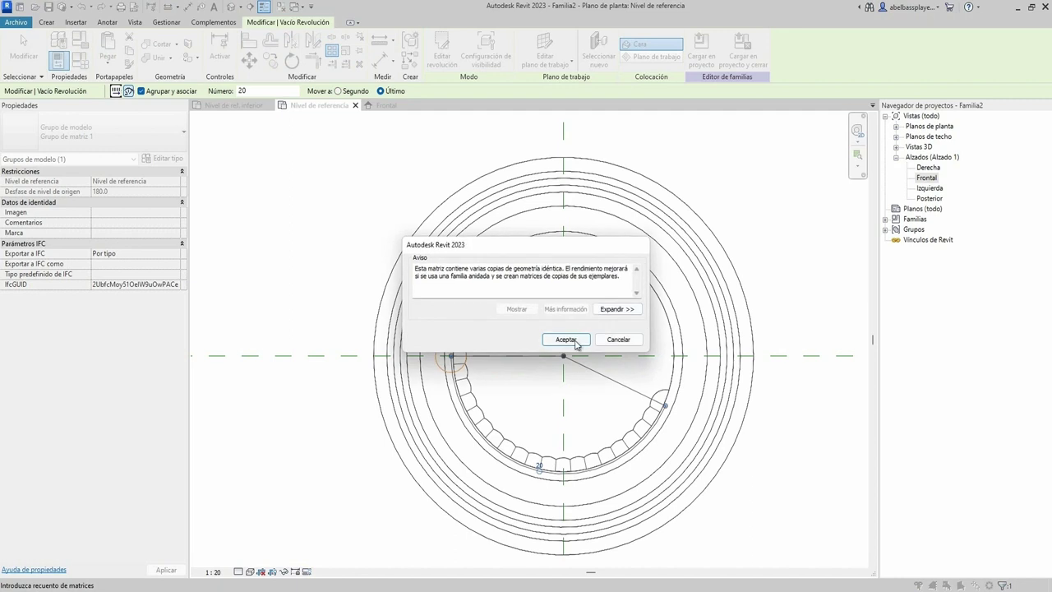
Dismiss the identical-copies warning, drag the 20-flute array around the full circle, and view it in 3D
click(567, 340)
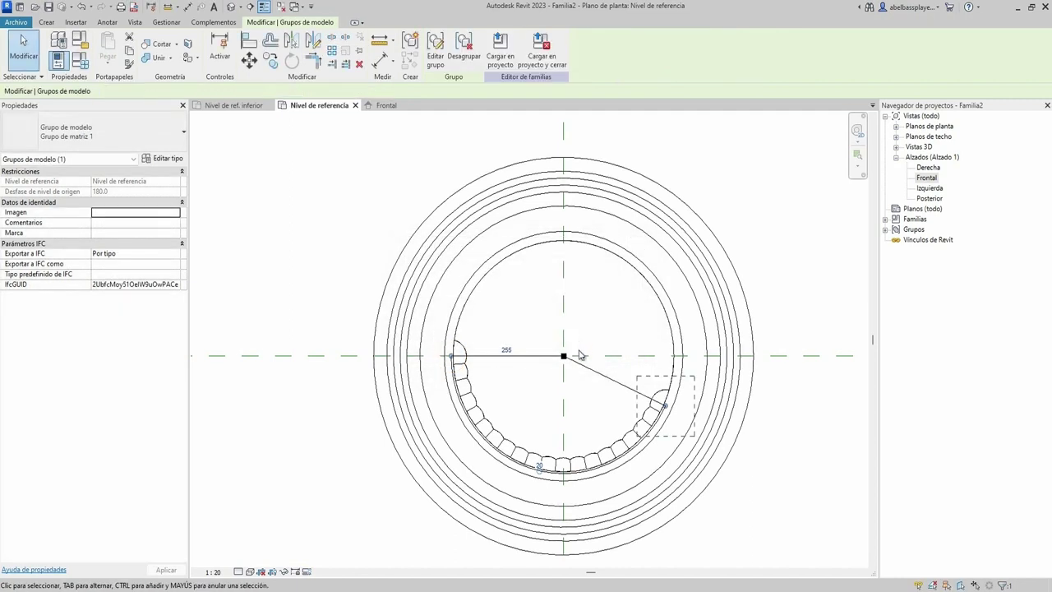
mouse_move(667, 404)
mouse_down()
mouse_move(543, 291)
mouse_move(470, 297)
mouse_up()
scroll(528, 279, up, 2)
scroll(529, 301, up, 2)
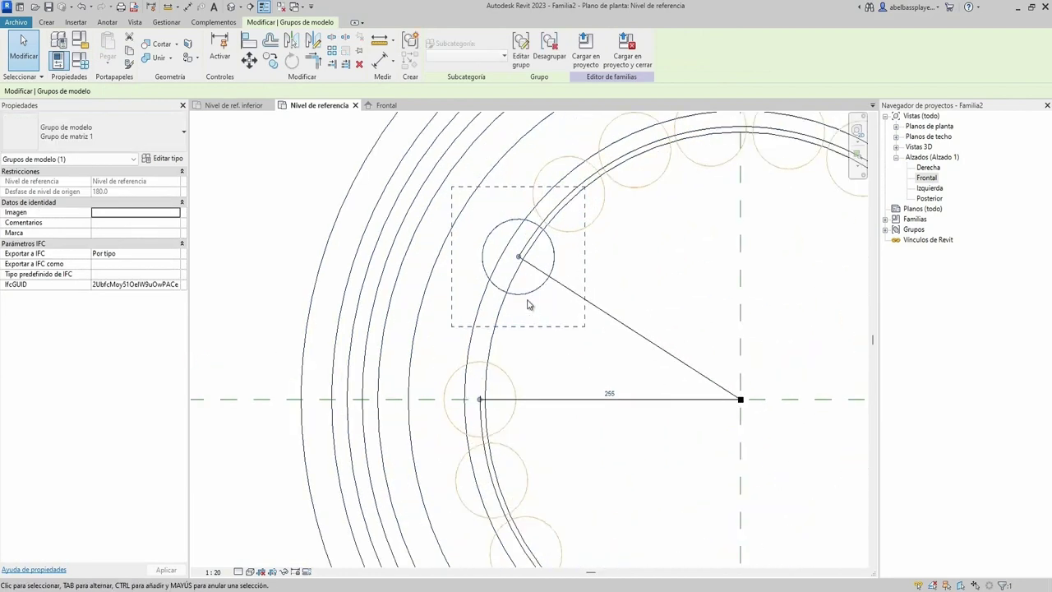
mouse_move(518, 258)
mouse_down()
mouse_move(507, 304)
mouse_move(494, 314)
mouse_up()
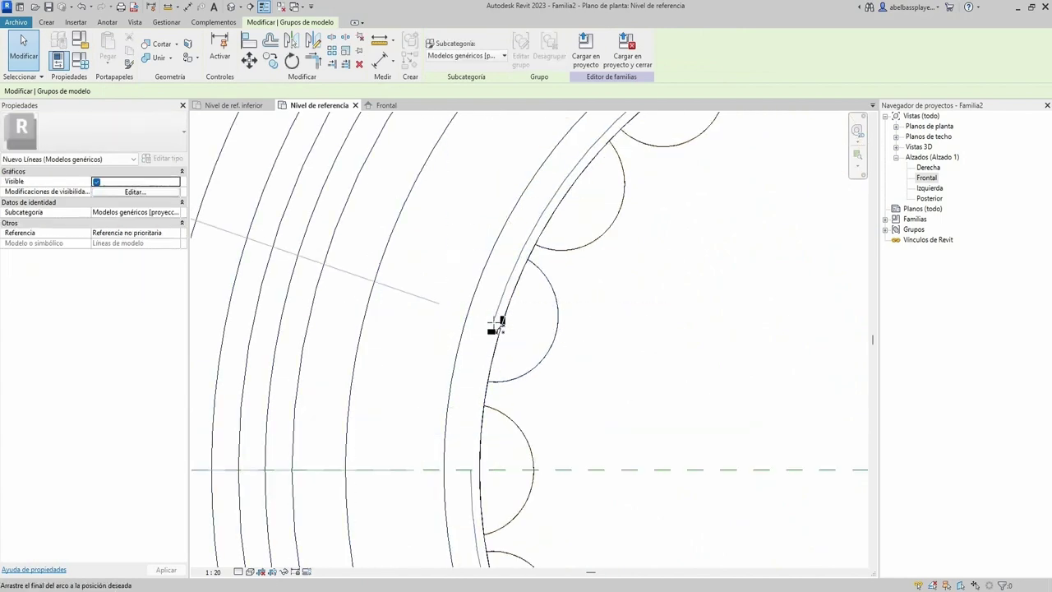
scroll(493, 370, down, 2)
scroll(493, 374, down, 5)
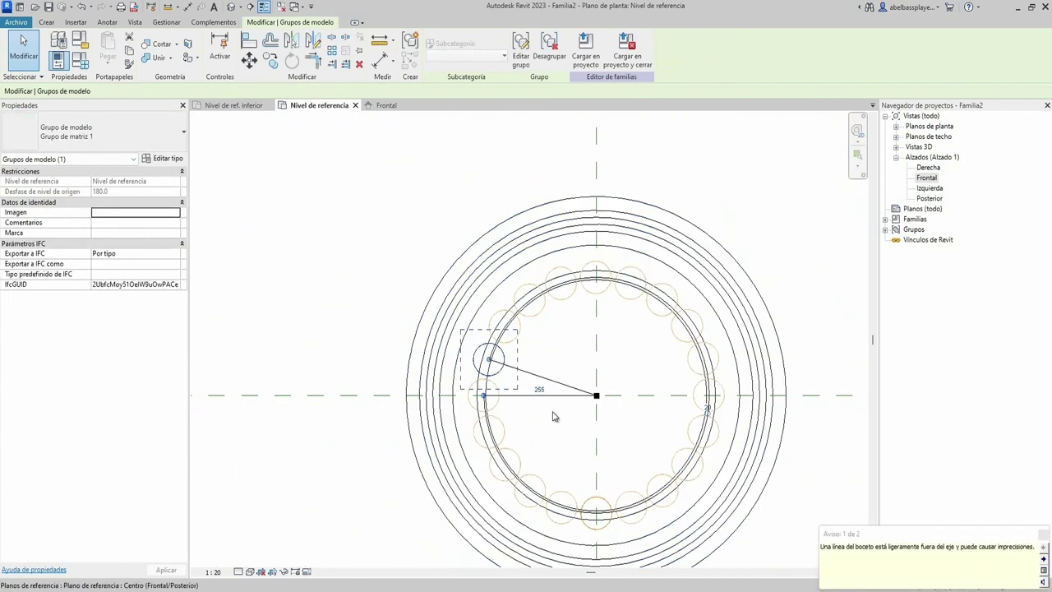
key(Escape)
click(236, 6)
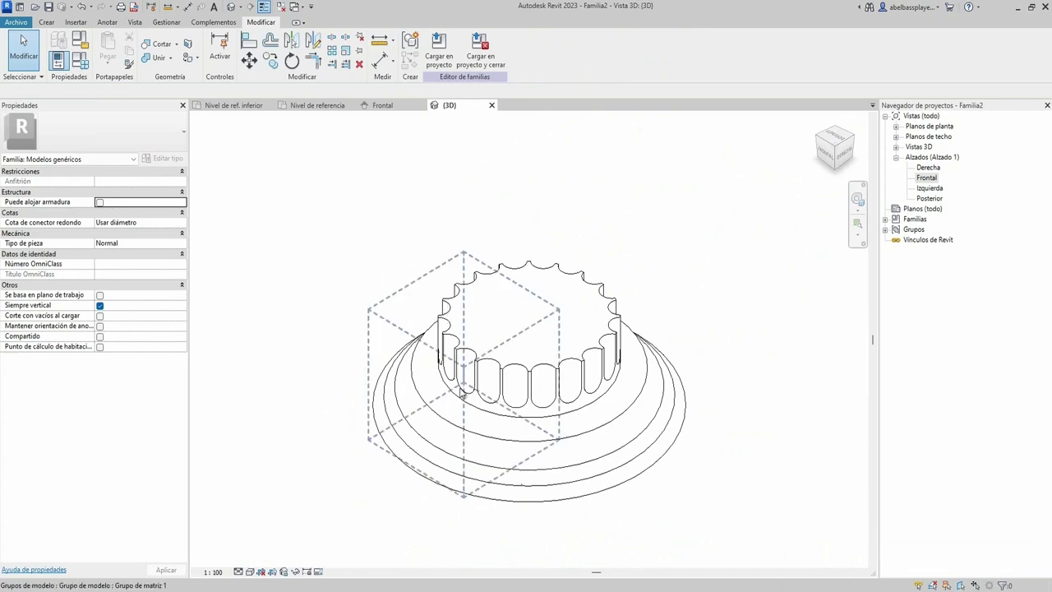
Link the revolve's material to a new Material Tipo 1 parameter and load the family into Familia1
shift+middle_drag(415, 408, 575, 329)
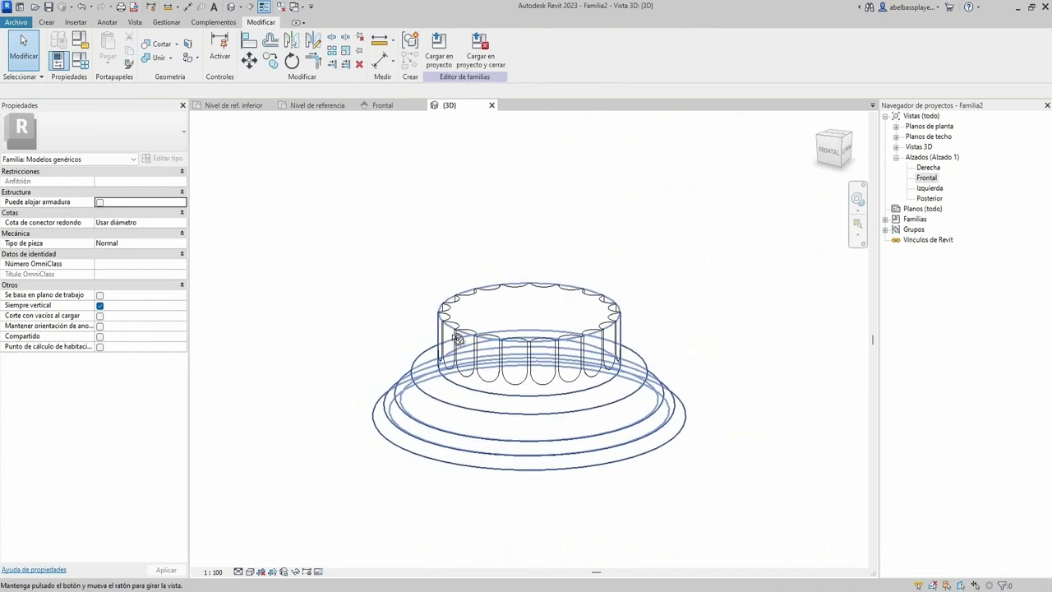
click(818, 158)
click(555, 347)
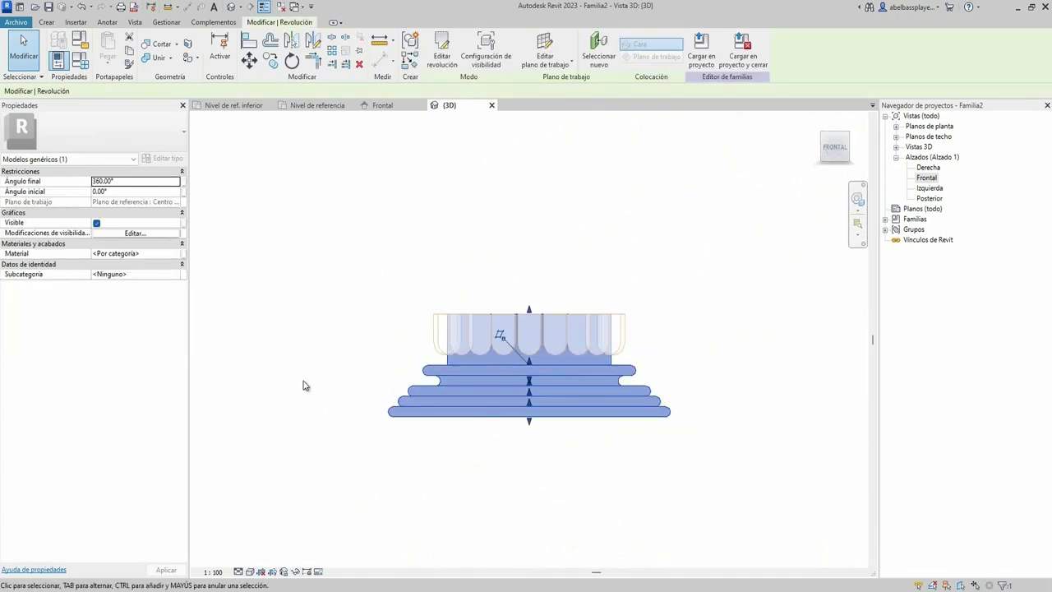
click(183, 254)
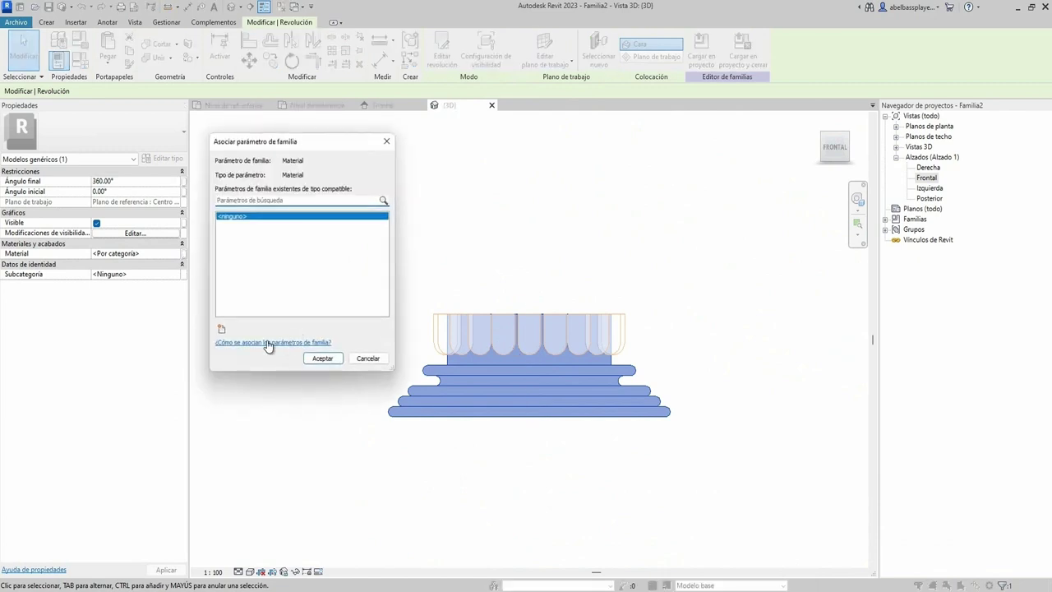
click(221, 330)
text(Material Tipo)
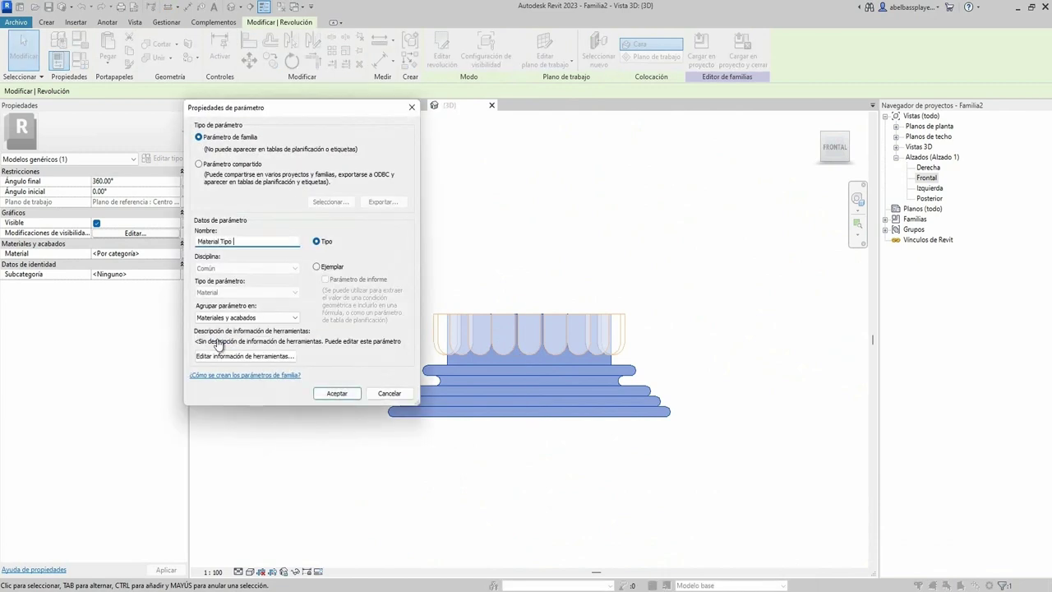
text(1)
key(Return)
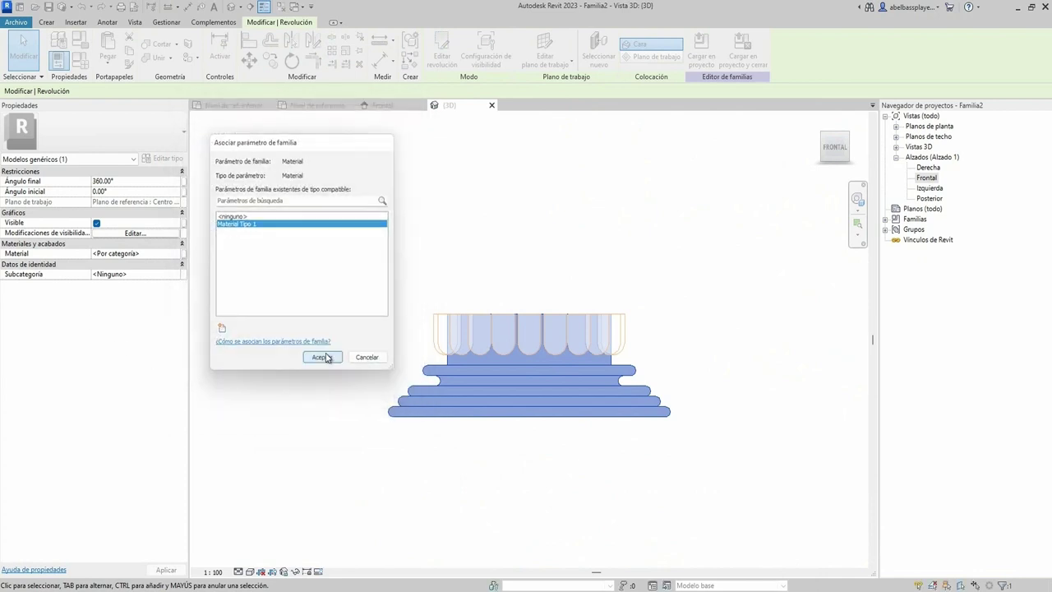
click(323, 358)
click(696, 43)
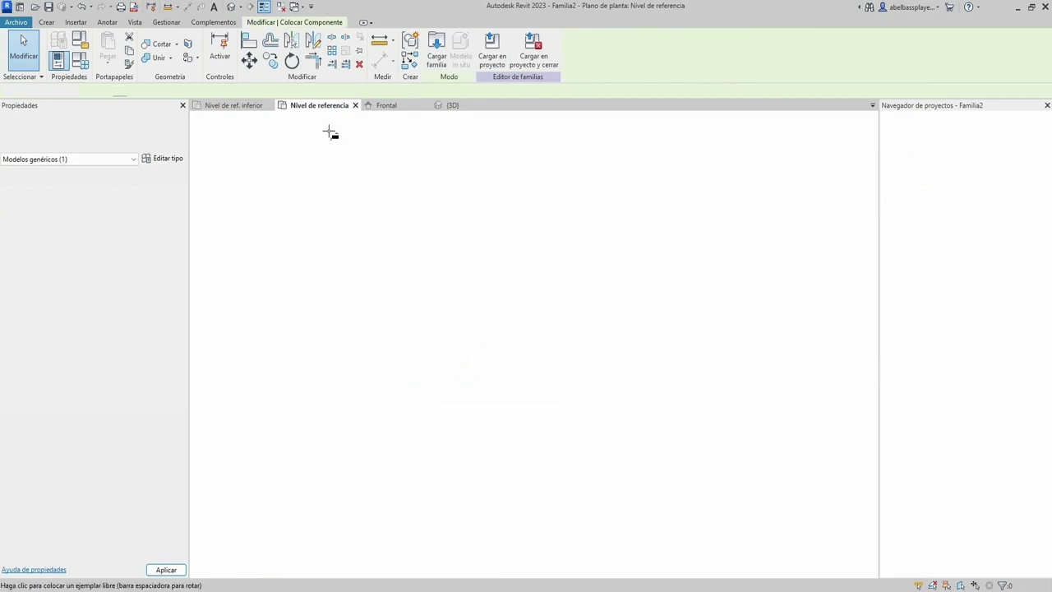
Place the capital at the column's centre, then start Familia3 from Modelo genérico métrico.rft
click(233, 105)
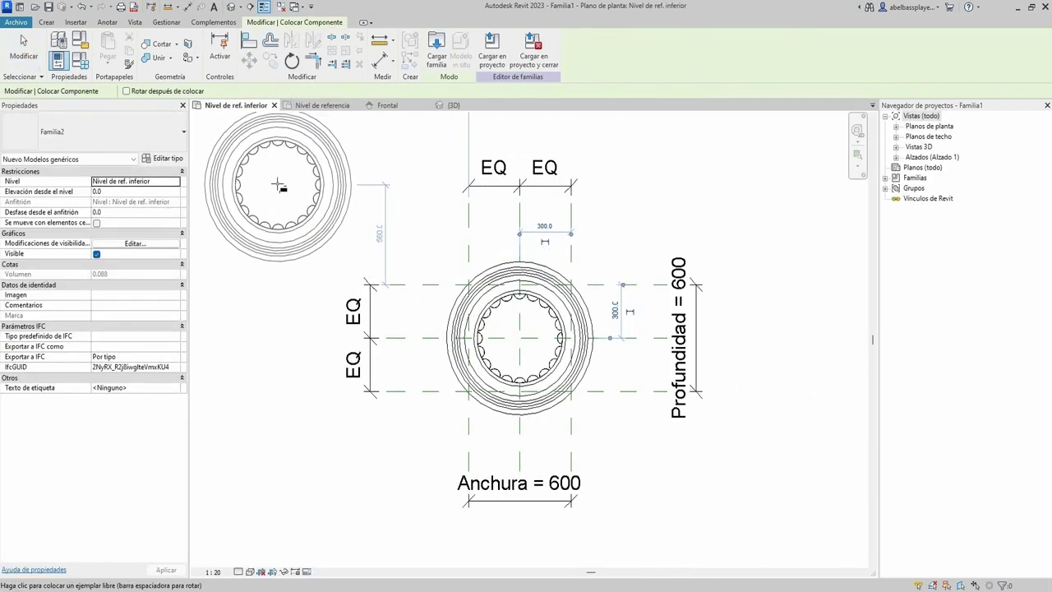
key(Escape)
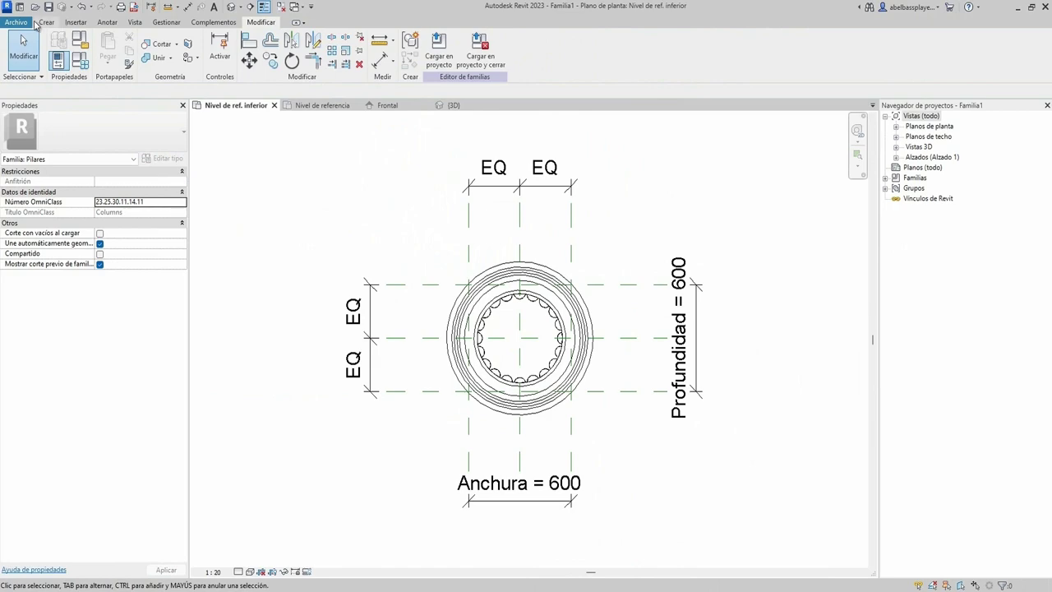
click(18, 22)
mouse_move(39, 66)
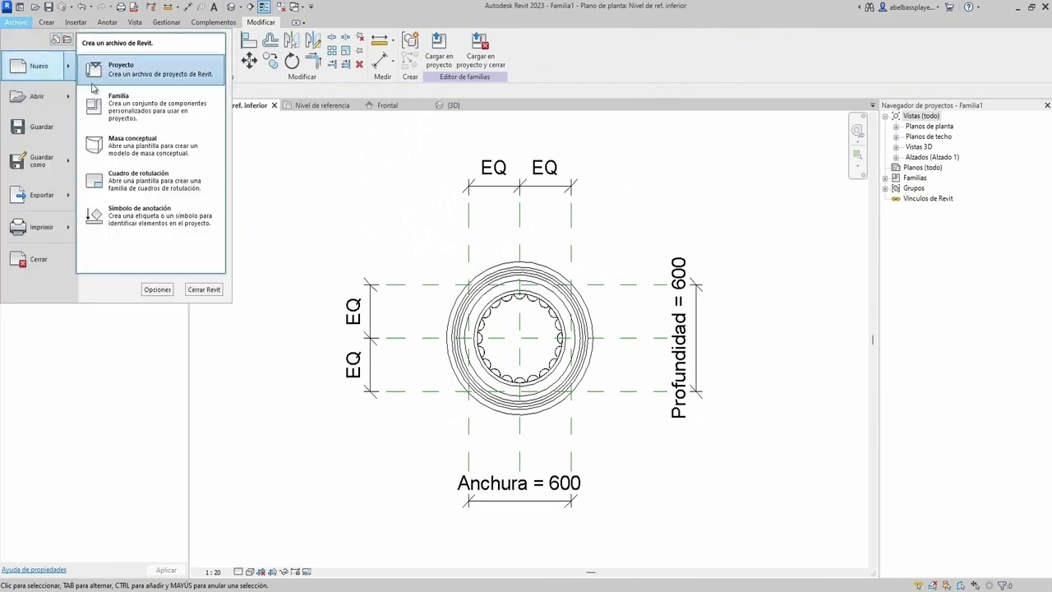
click(119, 98)
scroll(490, 315, down, 10)
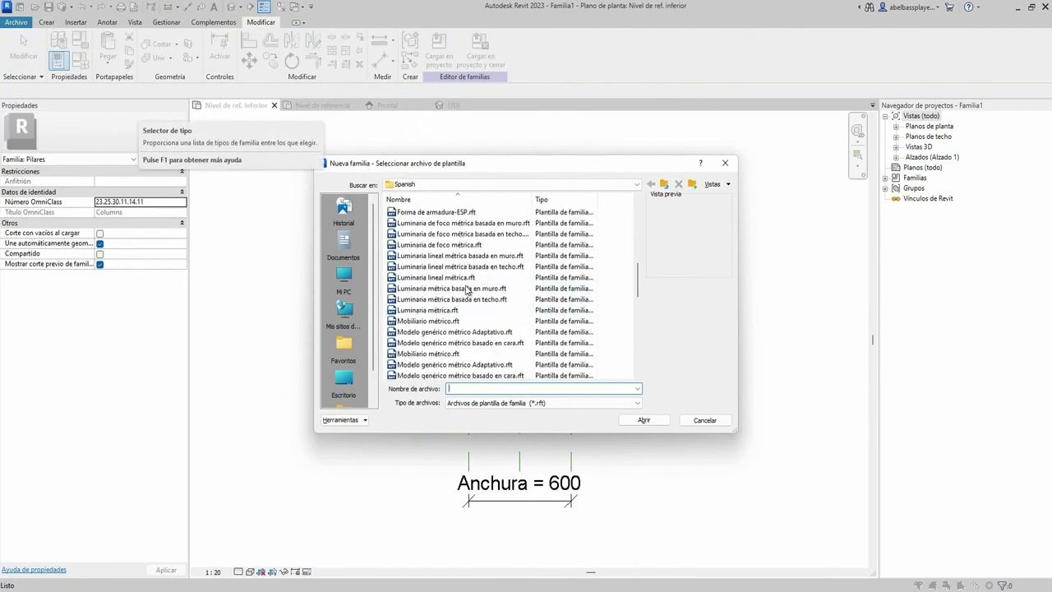
scroll(461, 306, down, 5)
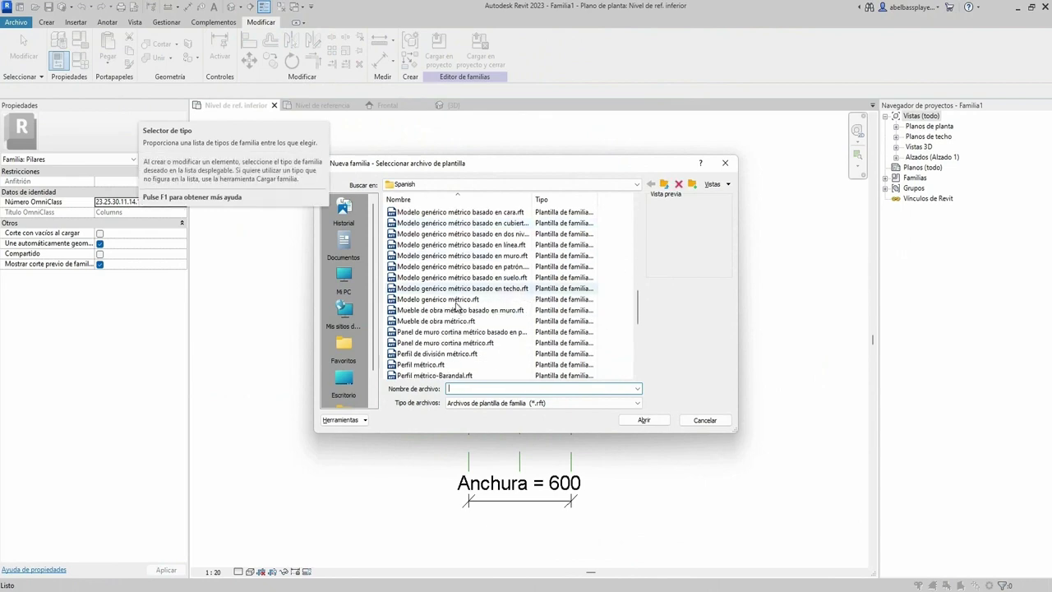
click(456, 301)
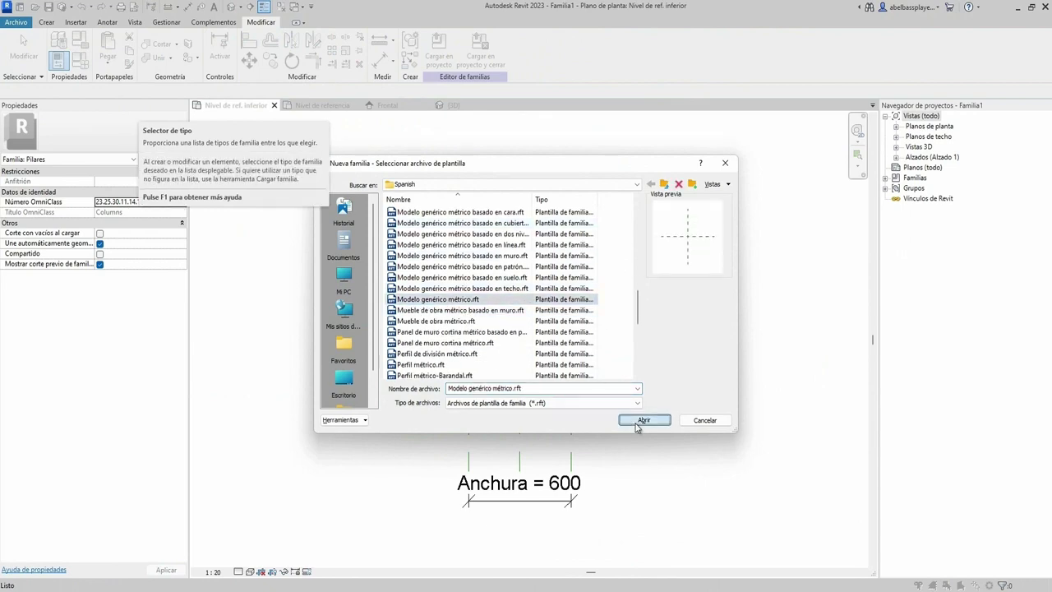
click(640, 420)
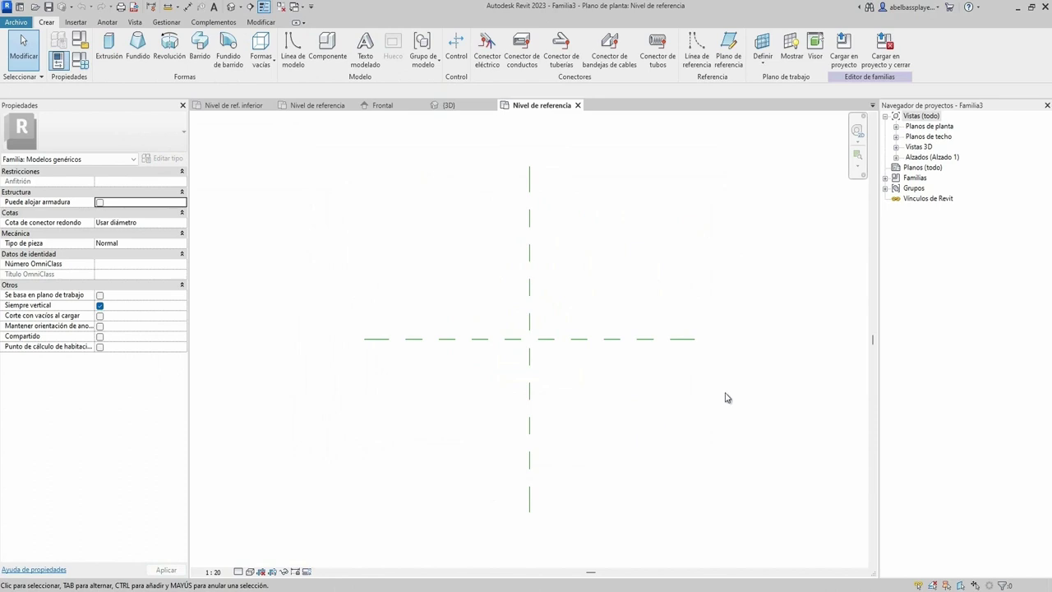
In the Frontal elevation, start a revolve and draw its axis downward from the reference planes' intersection
double_click(921, 158)
double_click(927, 177)
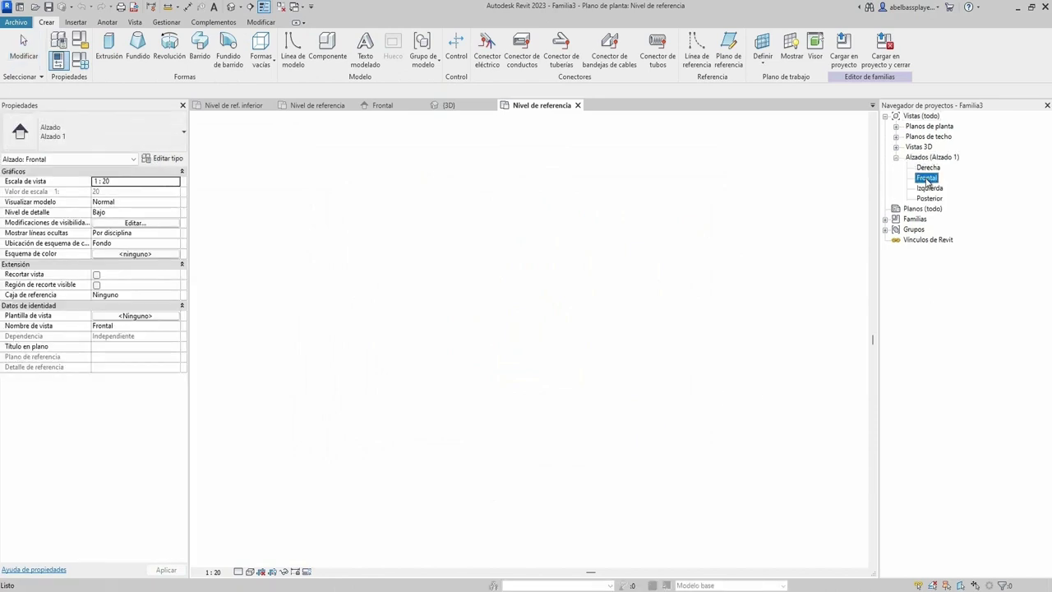
middle_drag(488, 438, 390, 383)
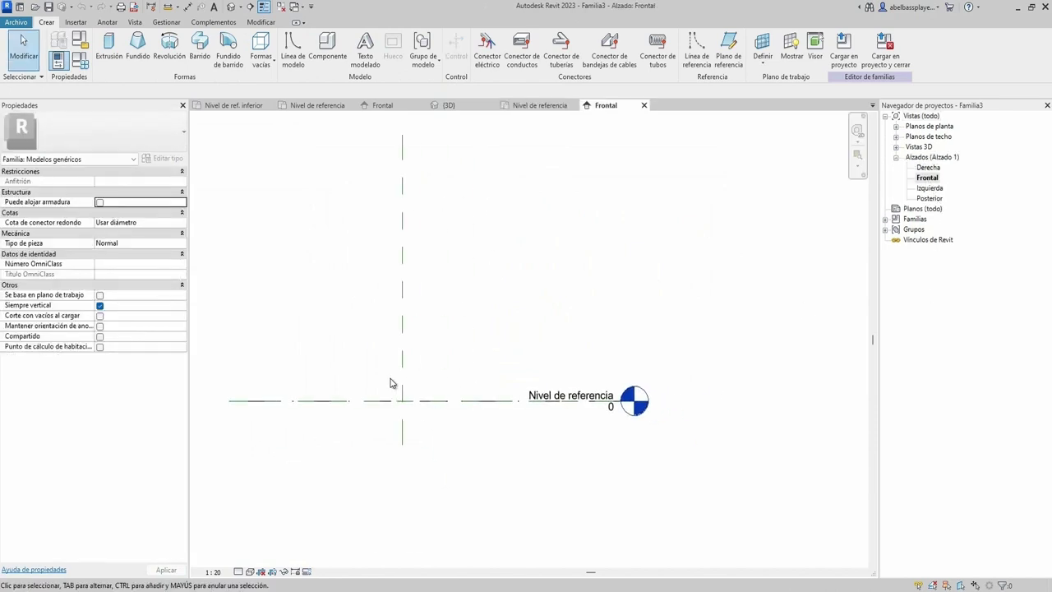
scroll(391, 384, up, 2)
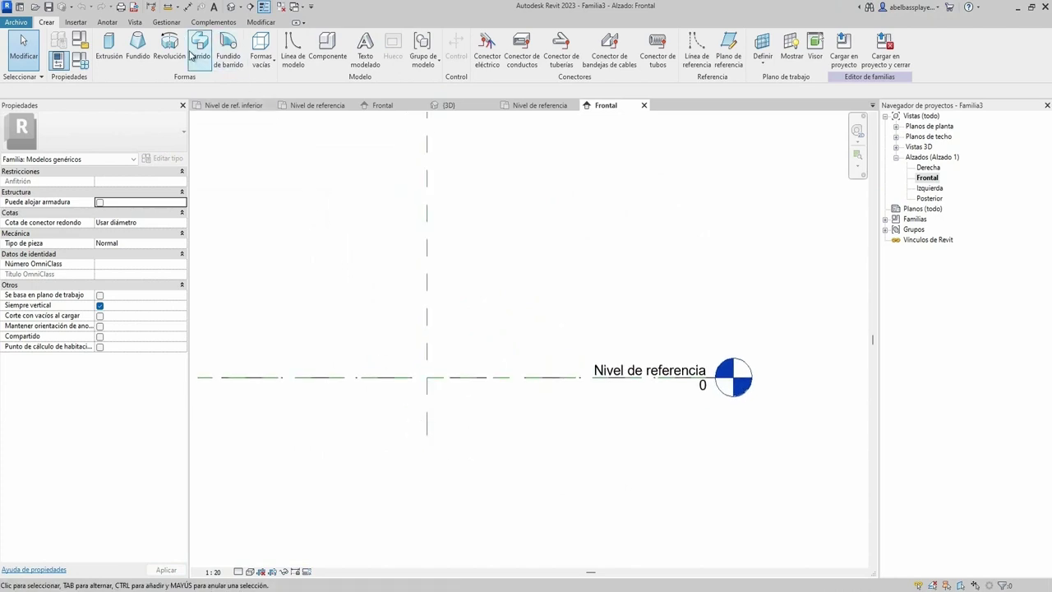
click(164, 51)
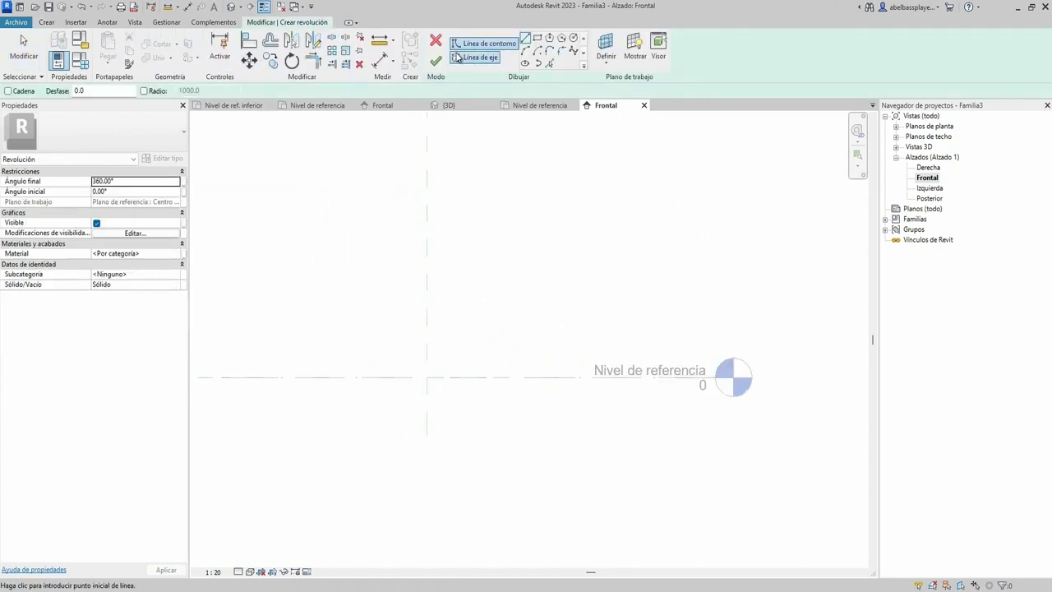
click(457, 58)
click(427, 378)
middle_drag(432, 522, 459, 462)
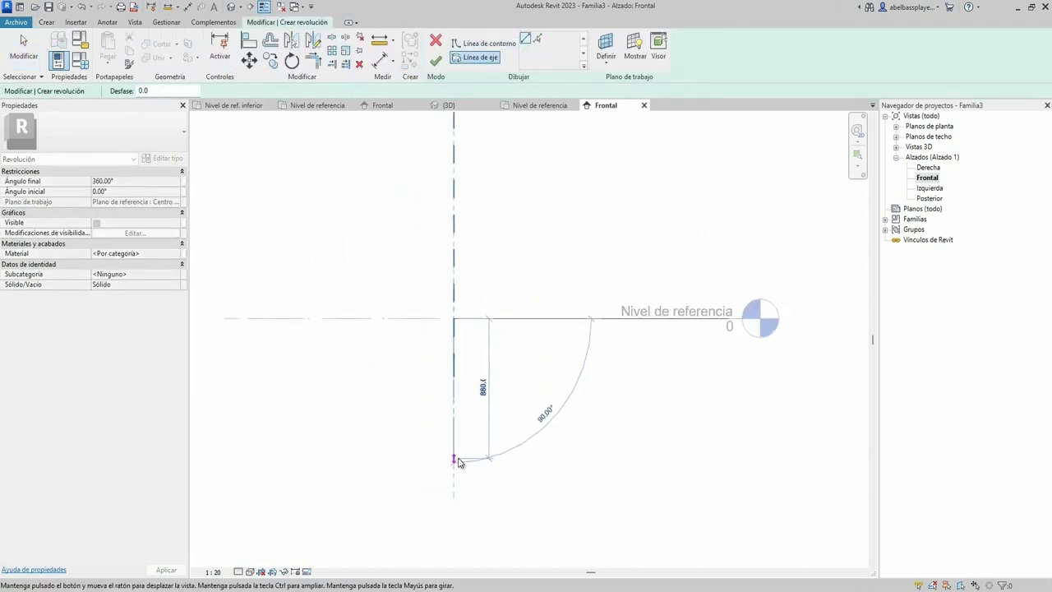
click(457, 462)
Sketch a closed rectangular profile with a 250 side, starting on the axis
click(485, 43)
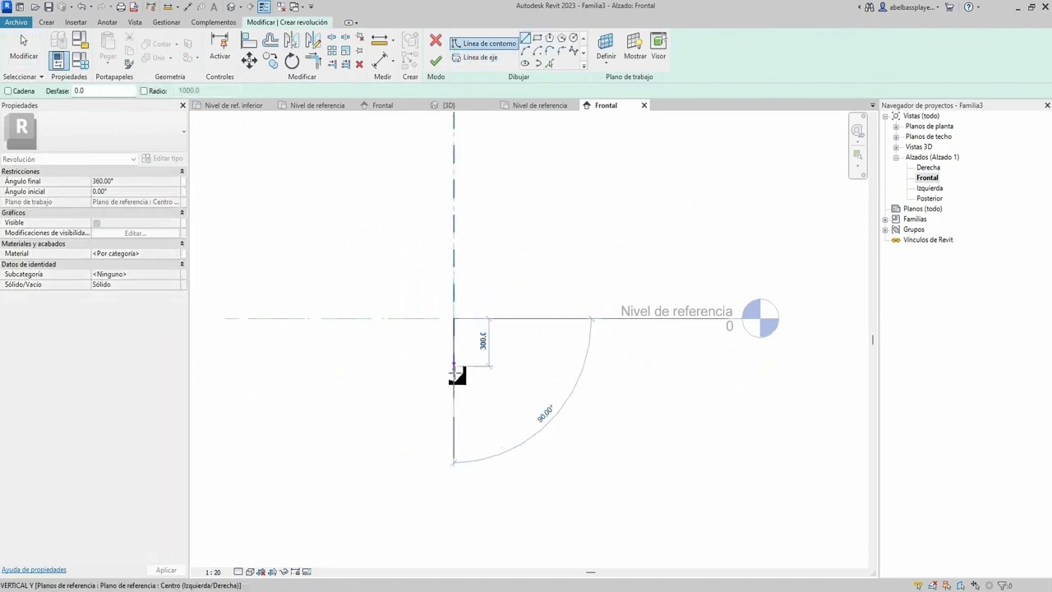
click(453, 383)
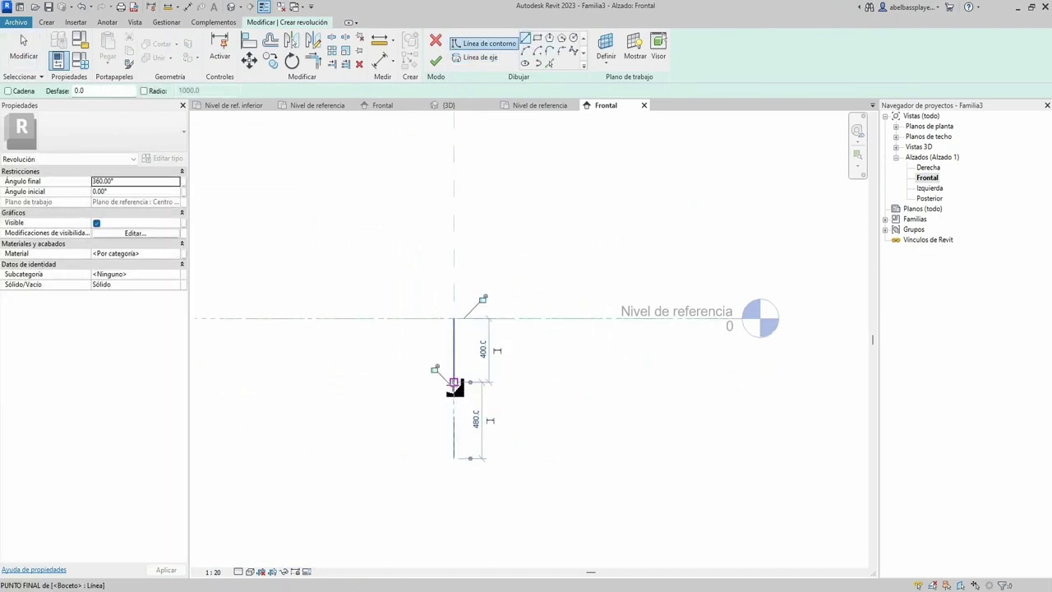
click(453, 382)
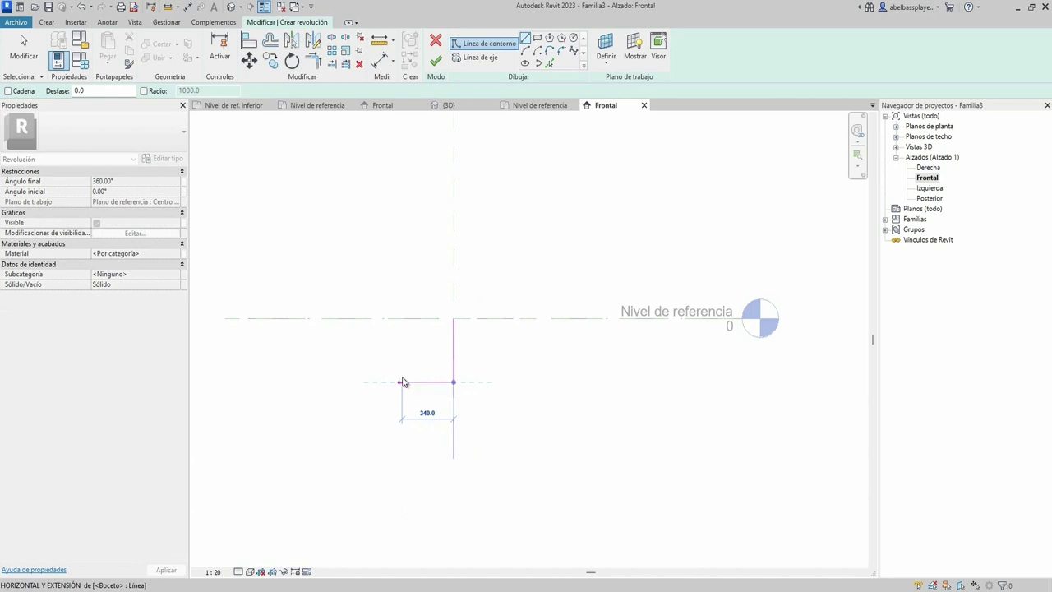
text(250)
key(Return)
scroll(404, 380, up, 2)
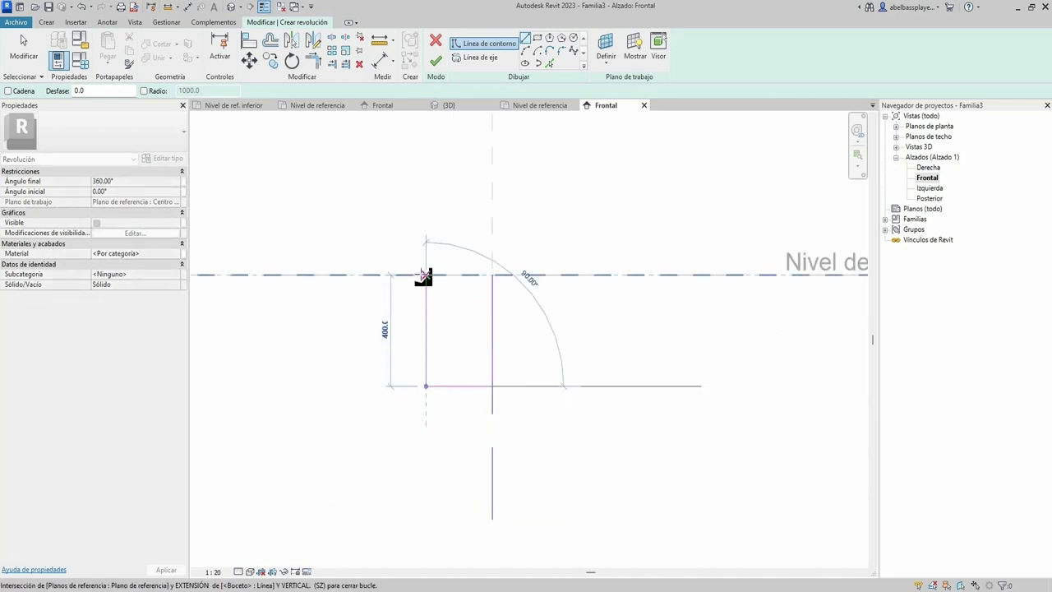
click(427, 275)
click(492, 275)
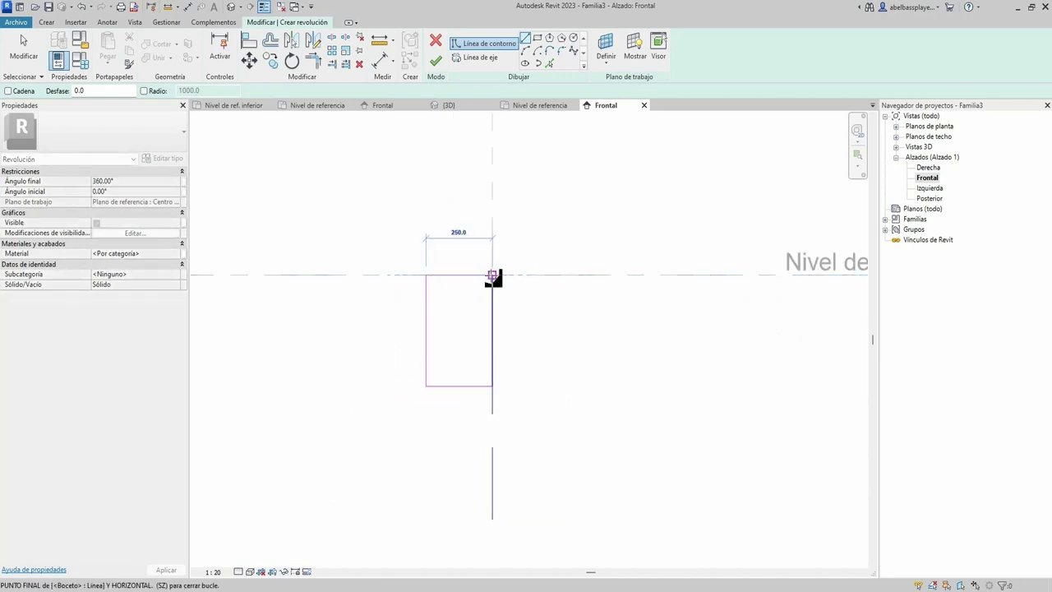
scroll(497, 304, up, 1)
key(Escape)
key(Escape)
Move the rectangle profile down 60 and finish the sketch into a revolved solid
drag(540, 430, 362, 238)
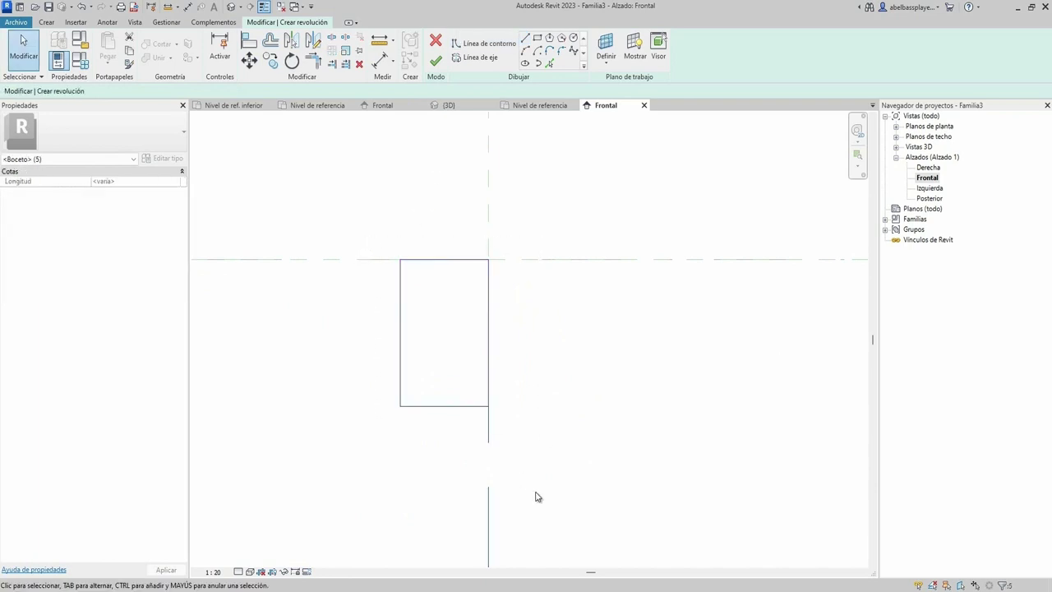
shift+click(488, 472)
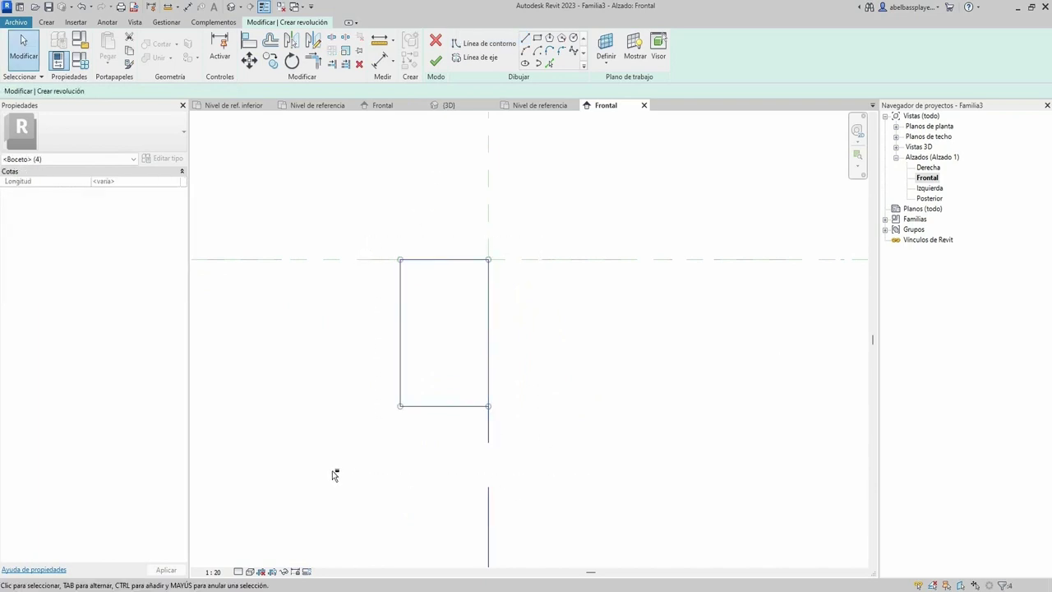
click(251, 60)
click(488, 260)
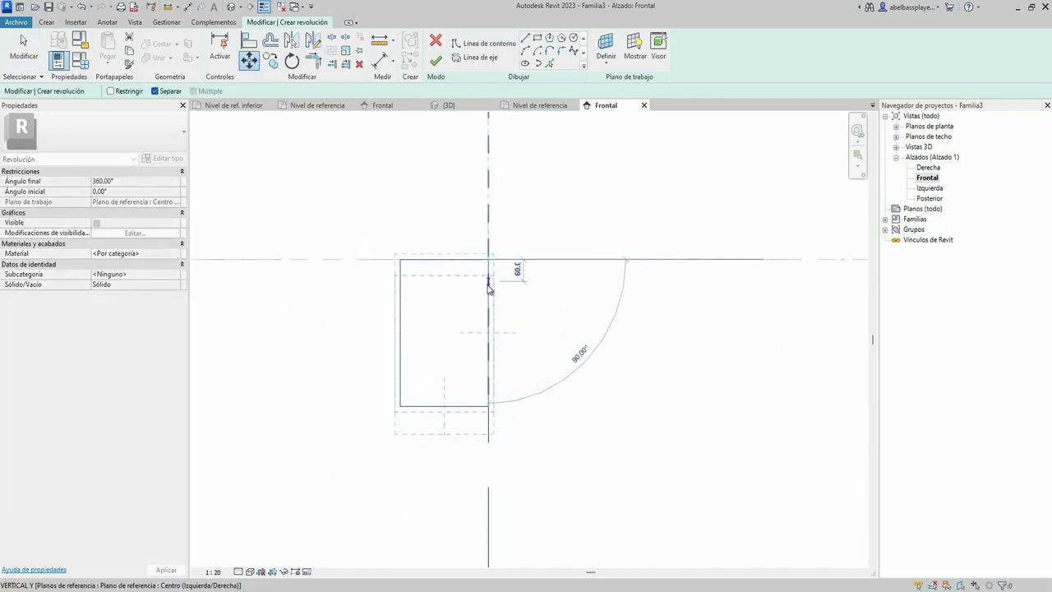
click(488, 284)
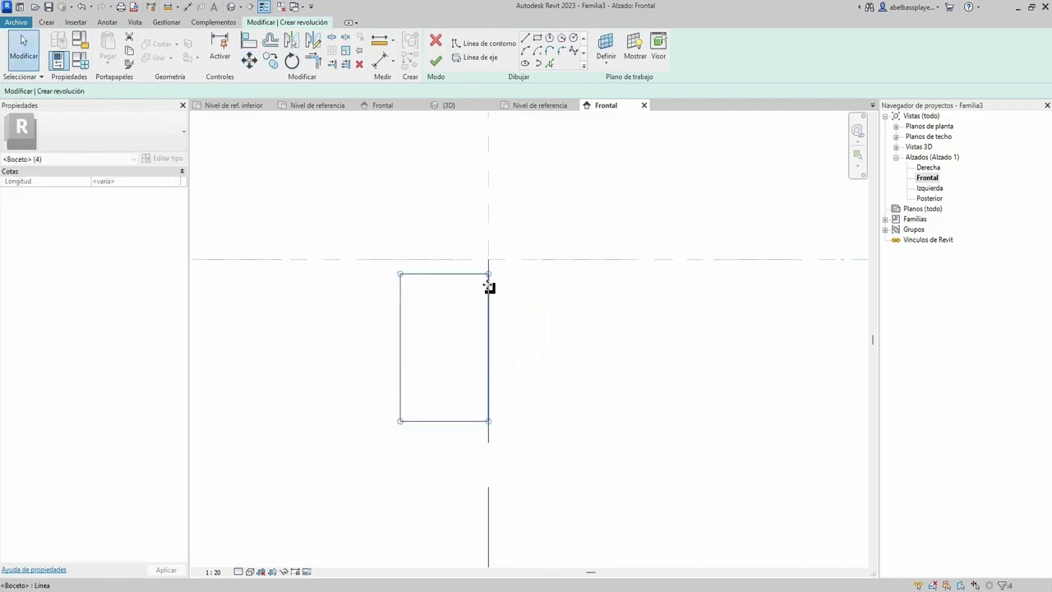
click(435, 63)
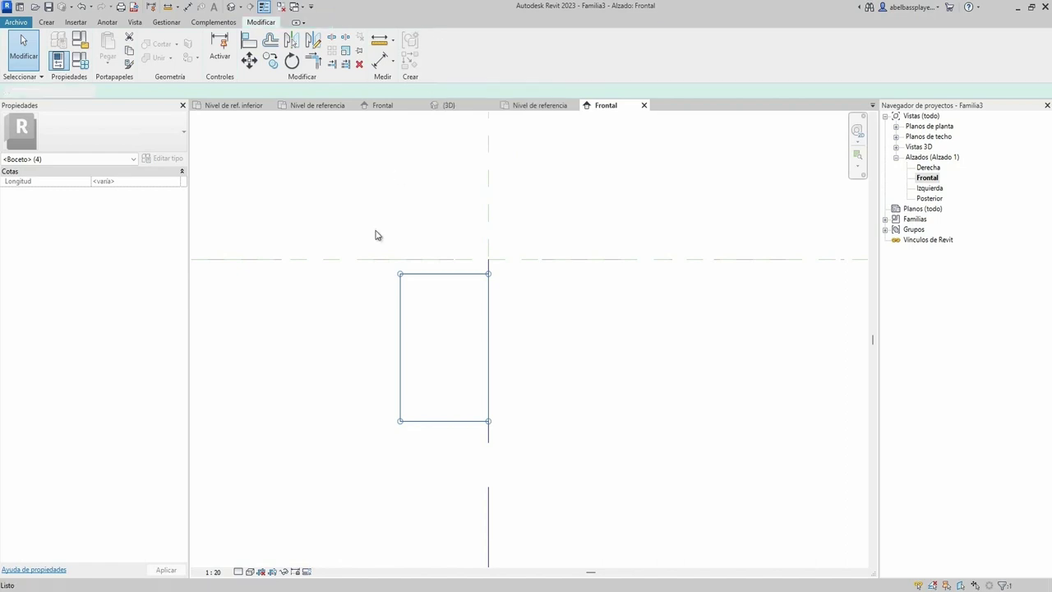
middle_drag(465, 253, 470, 273)
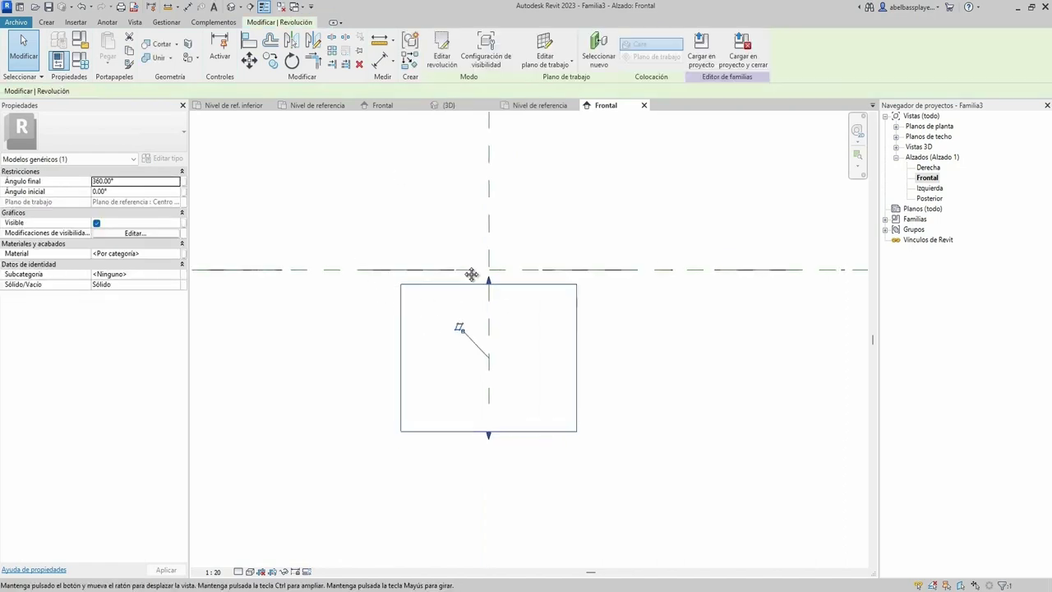
Reopen the revolve profile and draw two semicircular arcs at its top-left corner
double_click(463, 336)
scroll(444, 246, up, 2)
scroll(440, 255, up, 1)
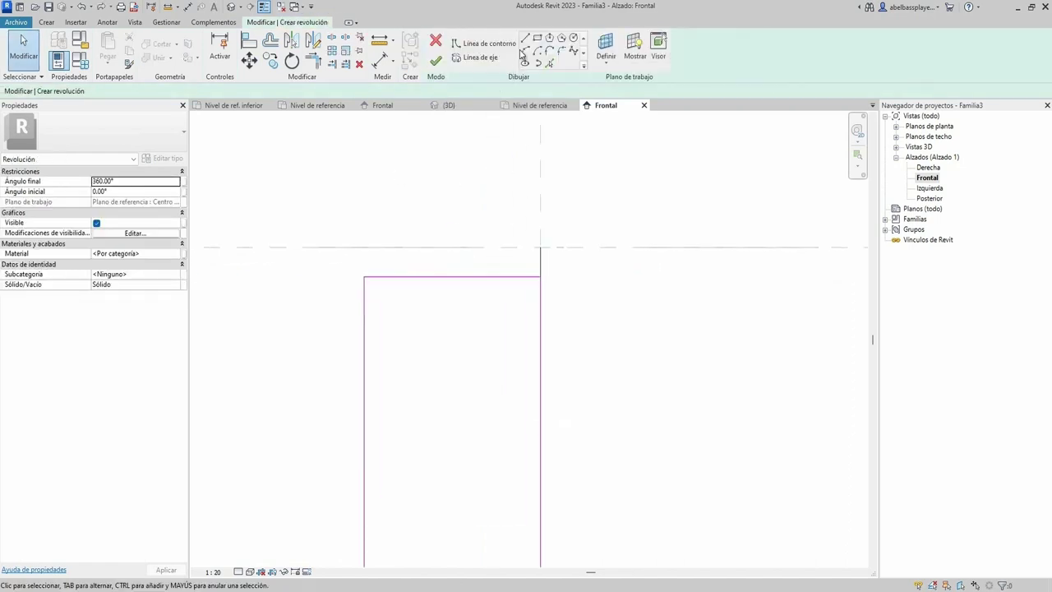
key(l)
key(i)
click(364, 277)
scroll(366, 300, up, 3)
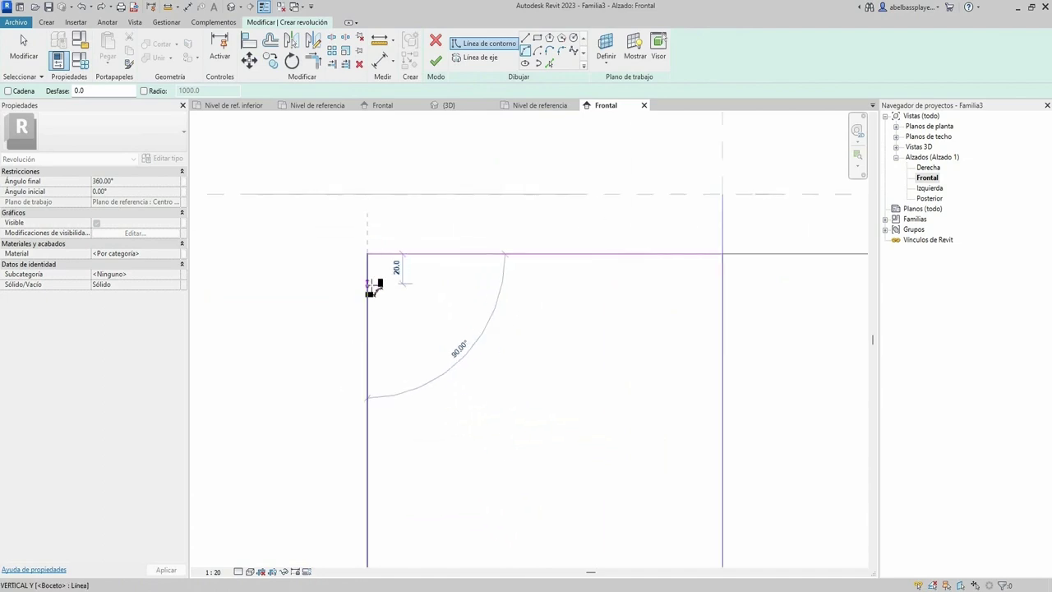
scroll(366, 284, up, 1)
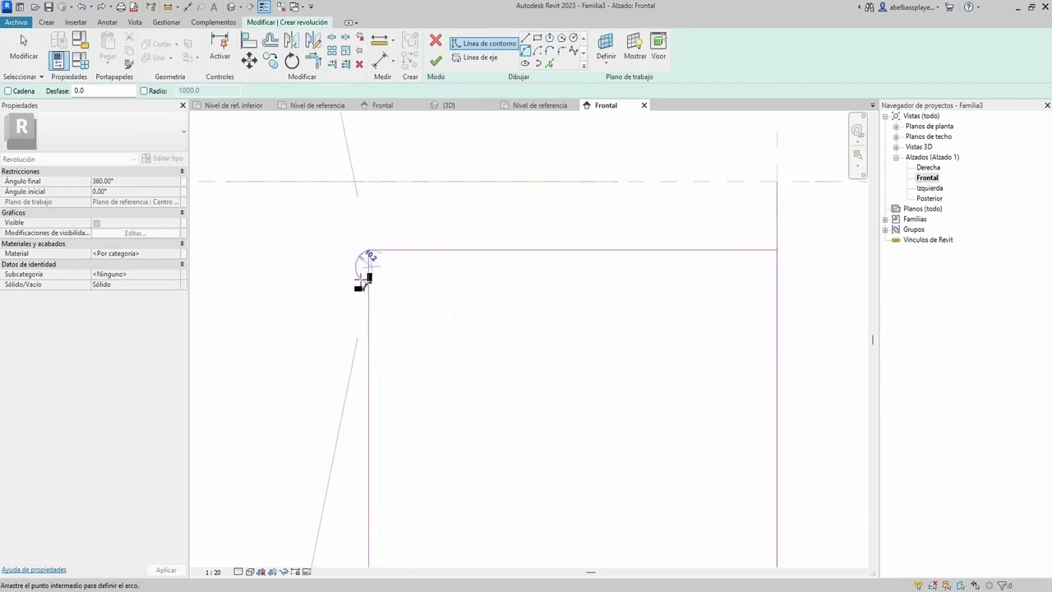
scroll(364, 279, up, 2)
click(352, 282)
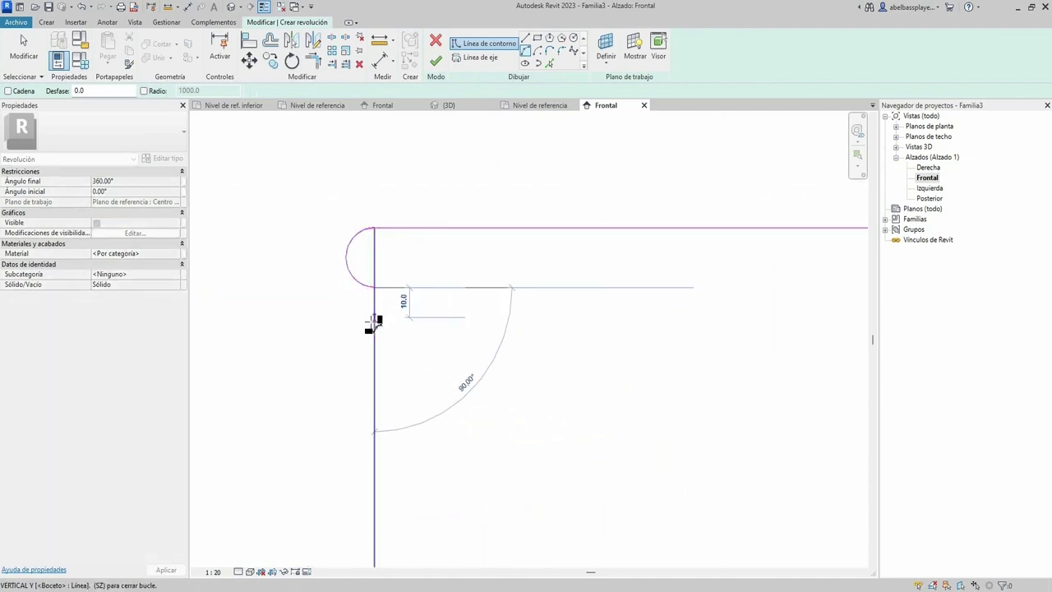
click(374, 345)
click(375, 345)
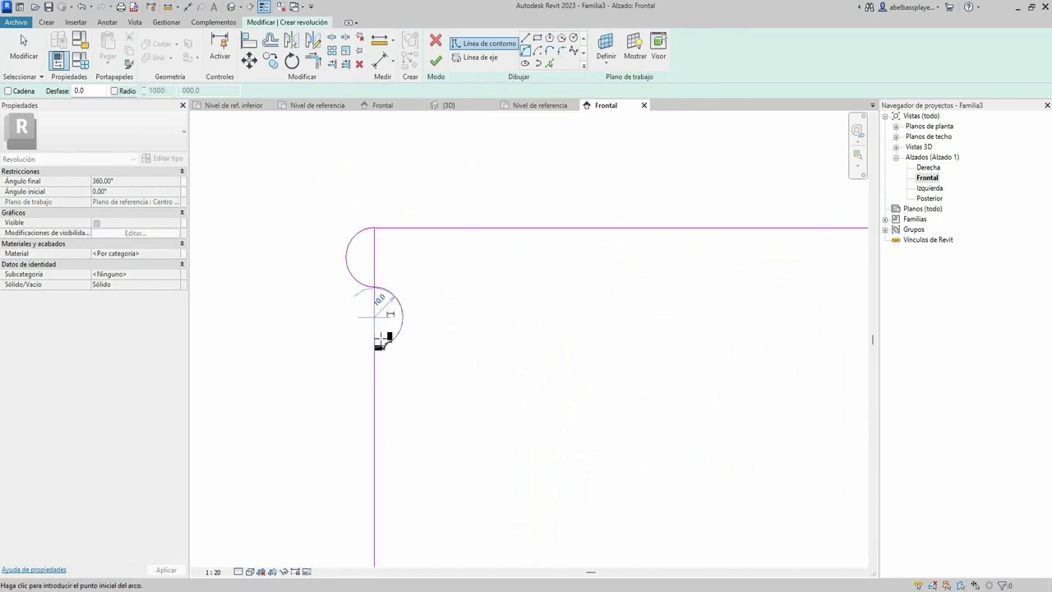
mouse_move(376, 346)
middle_down()
mouse_move(447, 258)
mouse_move(462, 319)
middle_up()
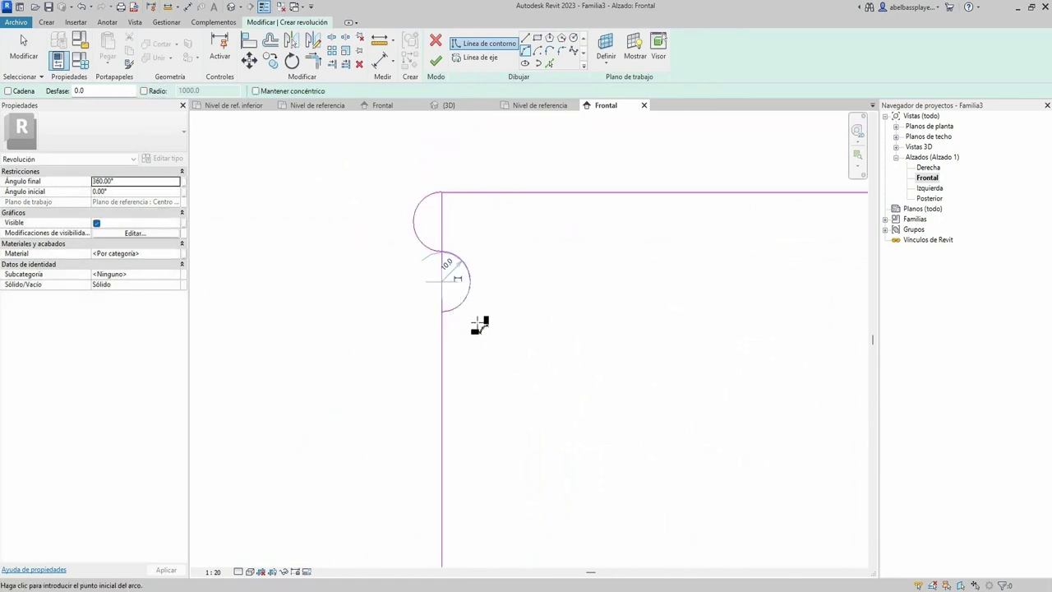
key(Escape)
key(Escape)
Copy the two arcs downward, shorten the left profile line, split elements, and finish the revolve
drag(482, 329, 407, 206)
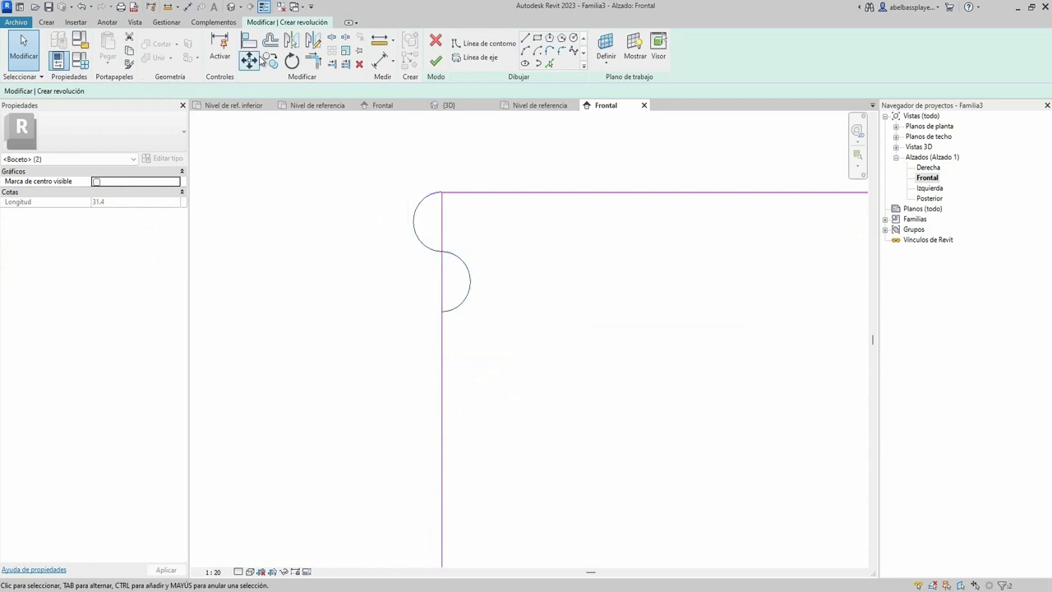
click(270, 60)
click(441, 193)
scroll(452, 304, down, 2)
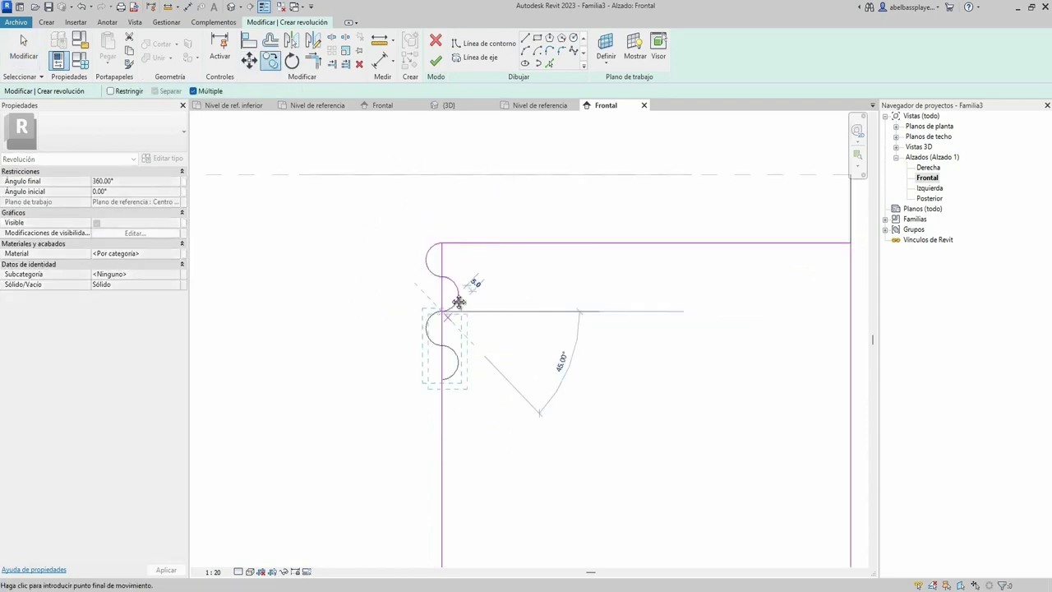
scroll(459, 301, down, 2)
click(436, 265)
key(Escape)
key(Escape)
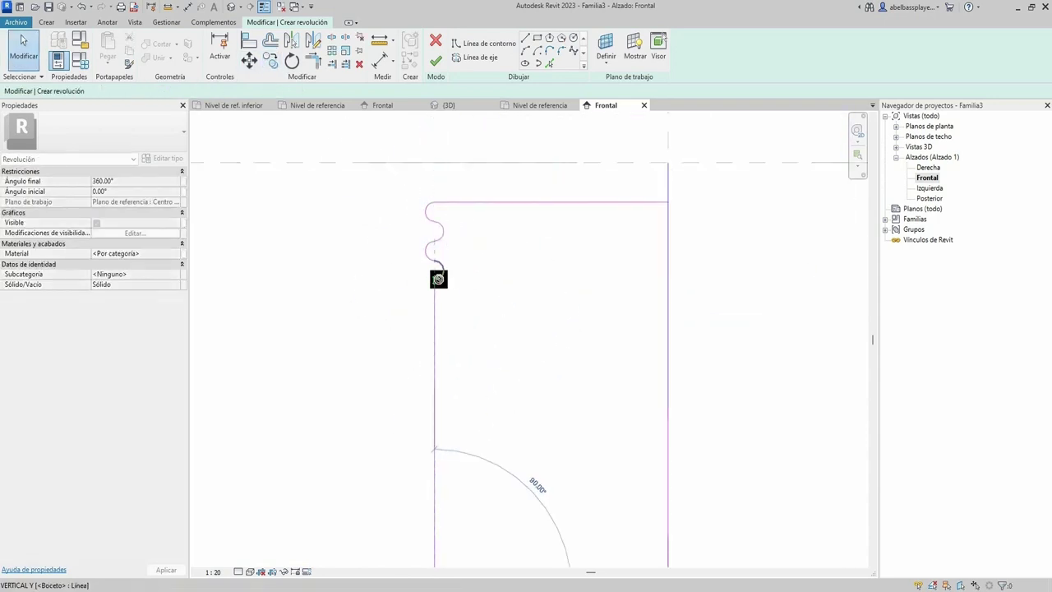
drag(438, 279, 496, 287)
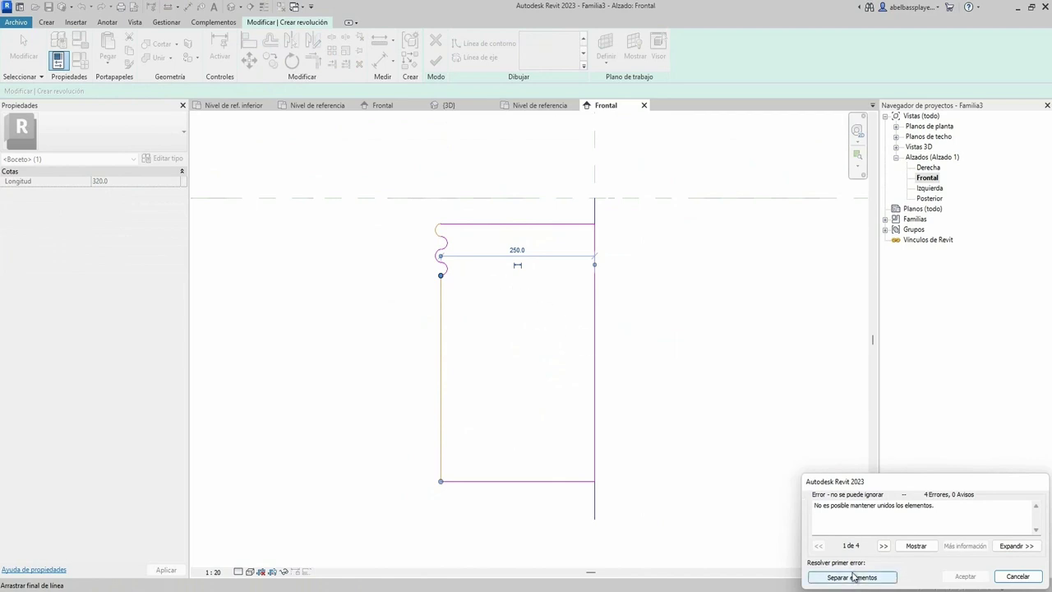
click(853, 576)
click(436, 57)
Start a new extrusion with a 600-wide abacus rectangle above the rings
middle_drag(575, 329, 508, 403)
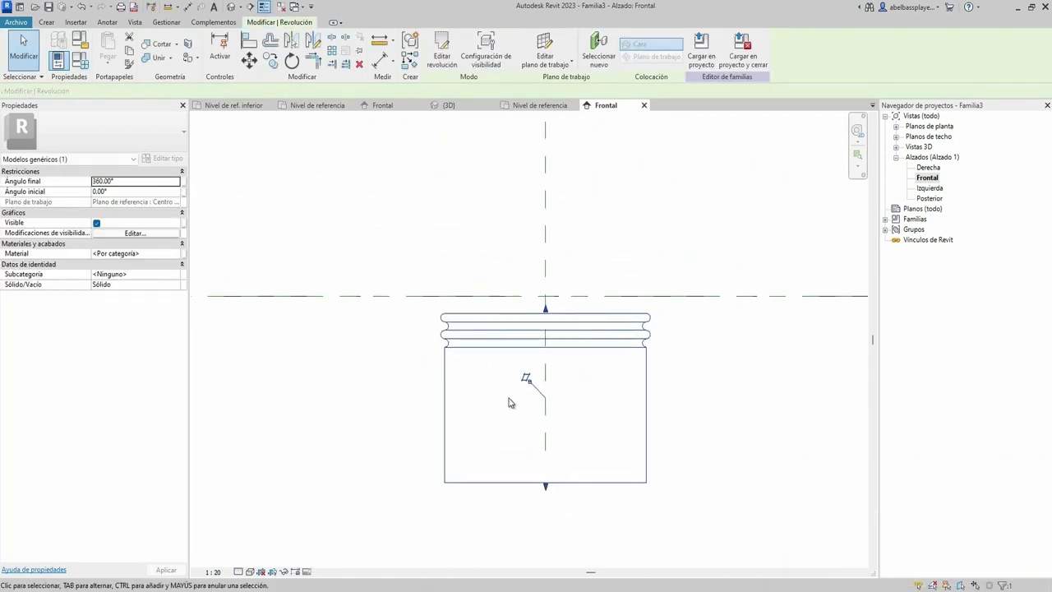
key(Escape)
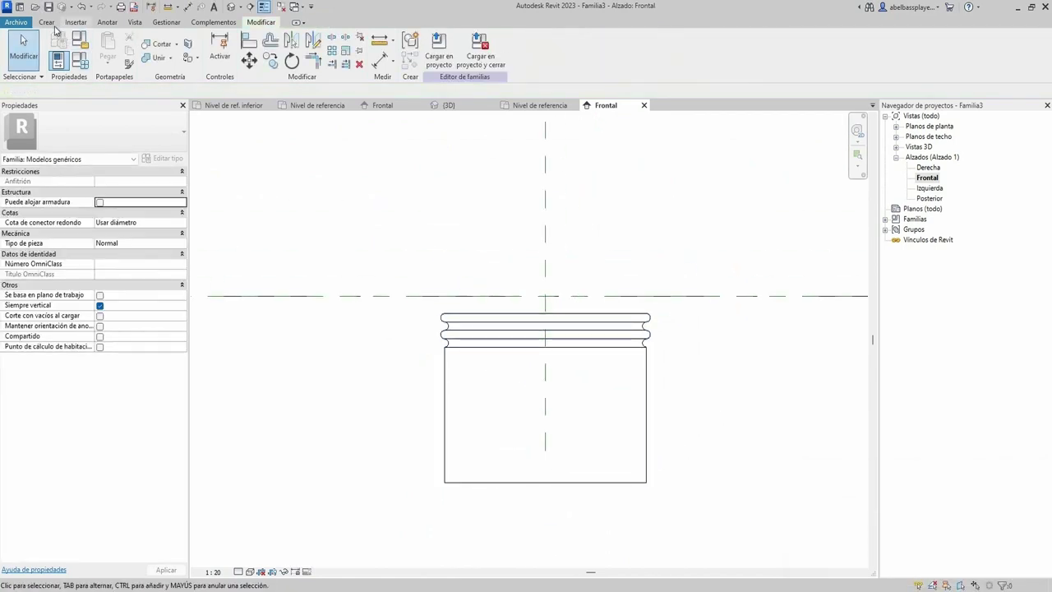
click(50, 23)
click(111, 45)
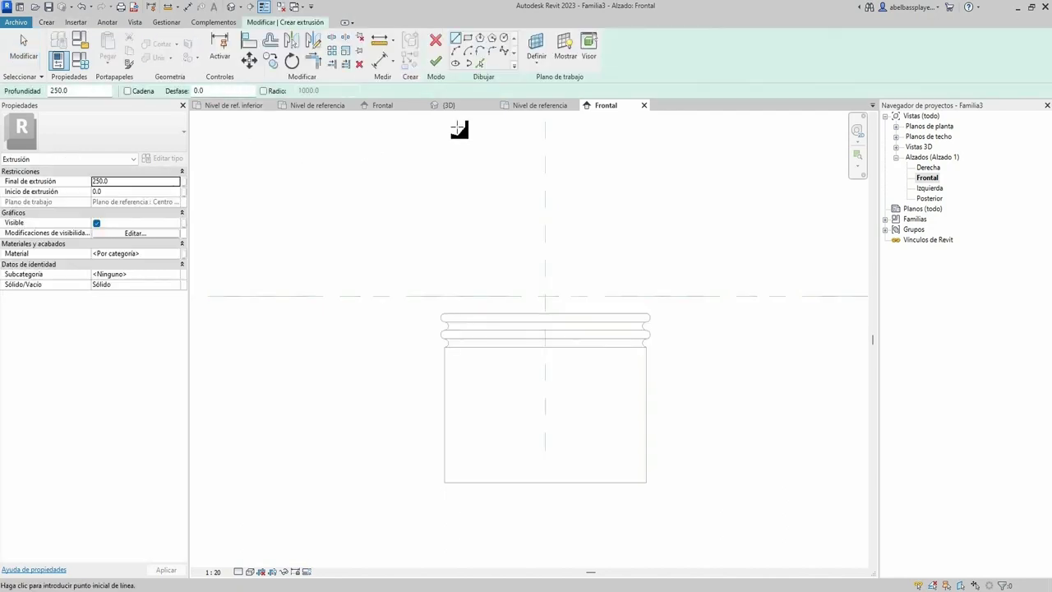
click(469, 40)
click(652, 296)
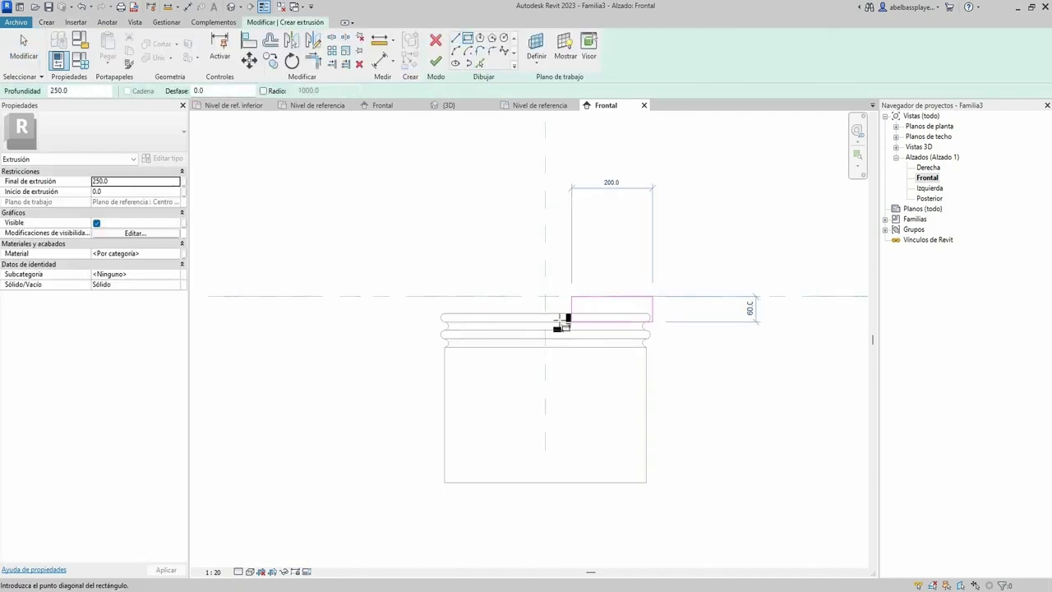
scroll(421, 311, up, 2)
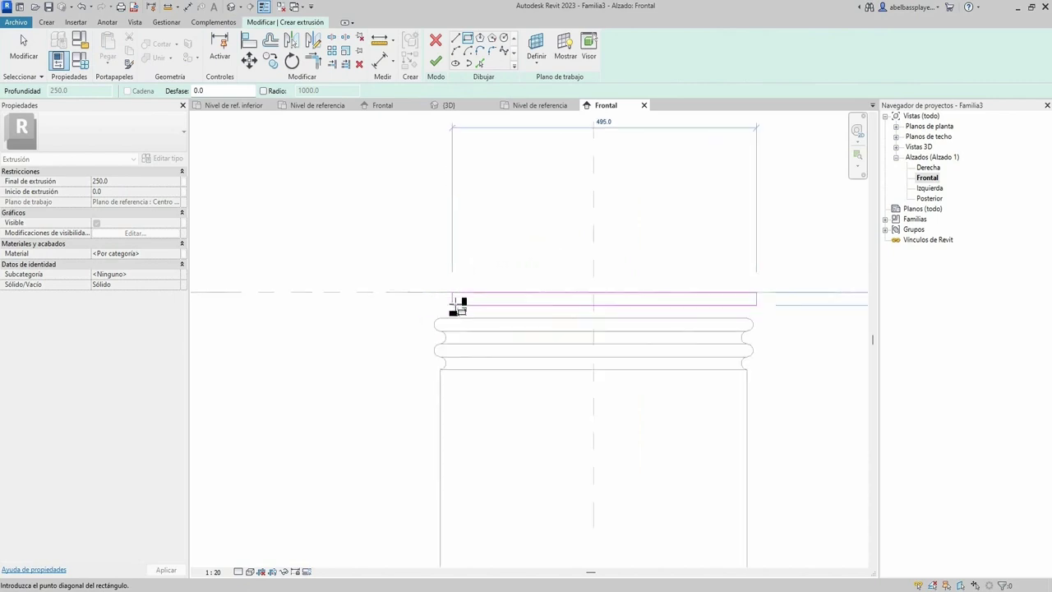
scroll(411, 316, up, 1)
click(402, 321)
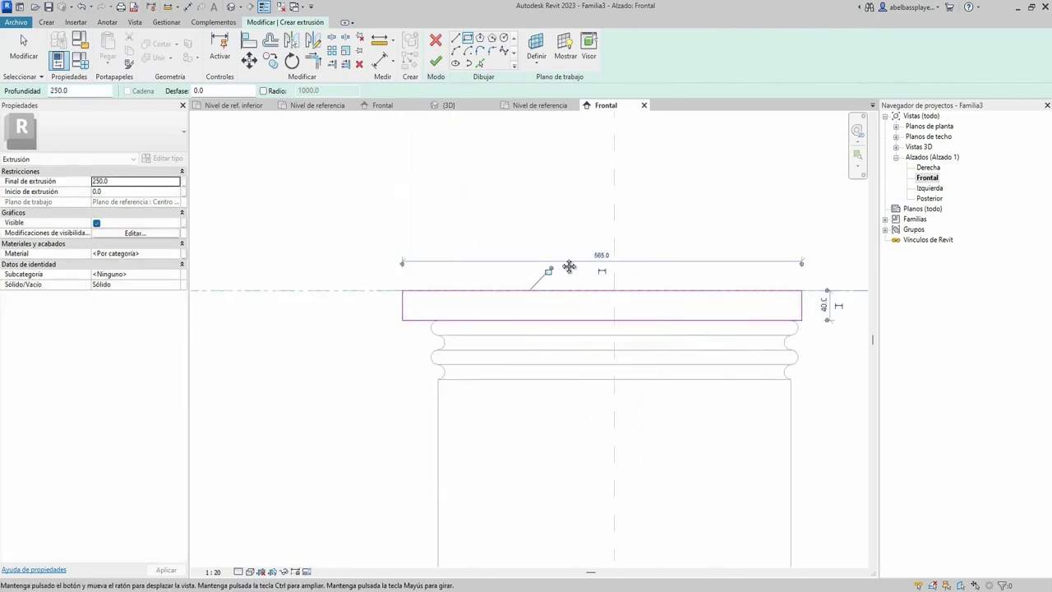
middle_drag(568, 265, 409, 266)
key(Escape)
key(Escape)
drag(644, 306, 667, 311)
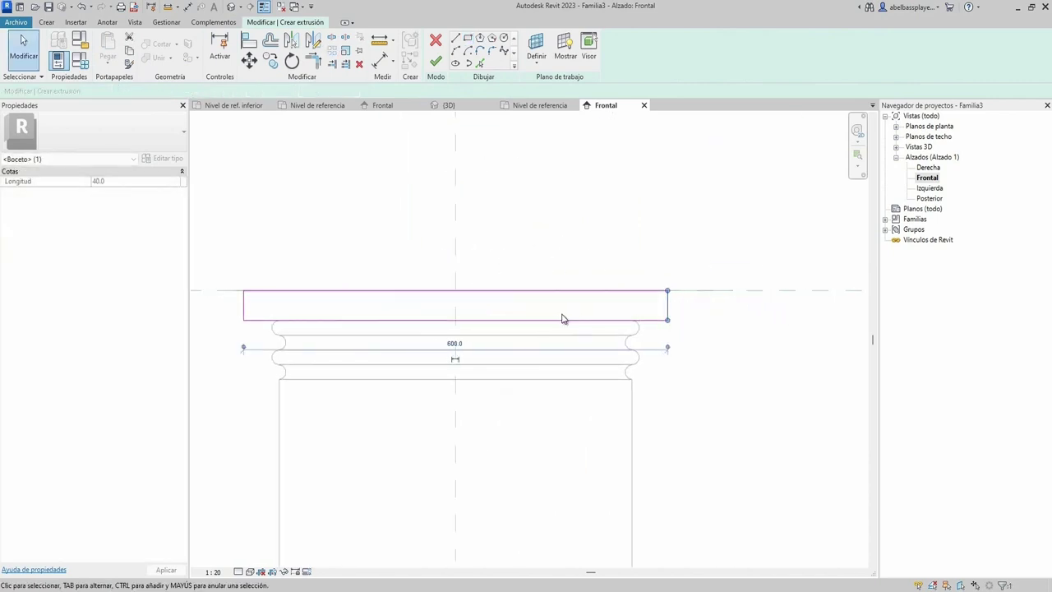
middle_drag(555, 314, 622, 318)
middle_drag(458, 361, 531, 320)
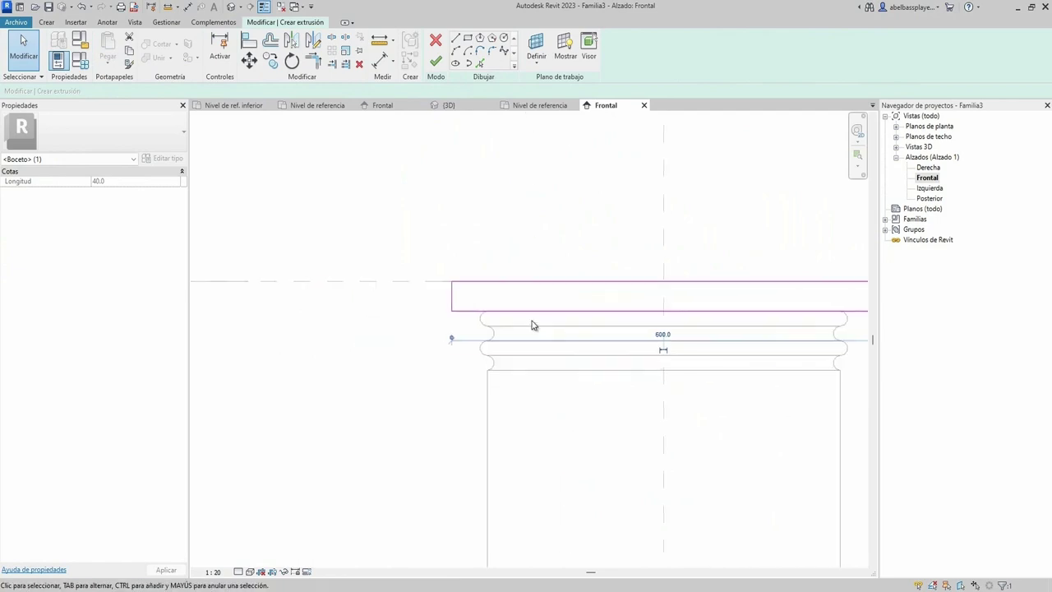
Add an 80-radius volute circle at the abacus's left end and delete that end's edge
click(504, 40)
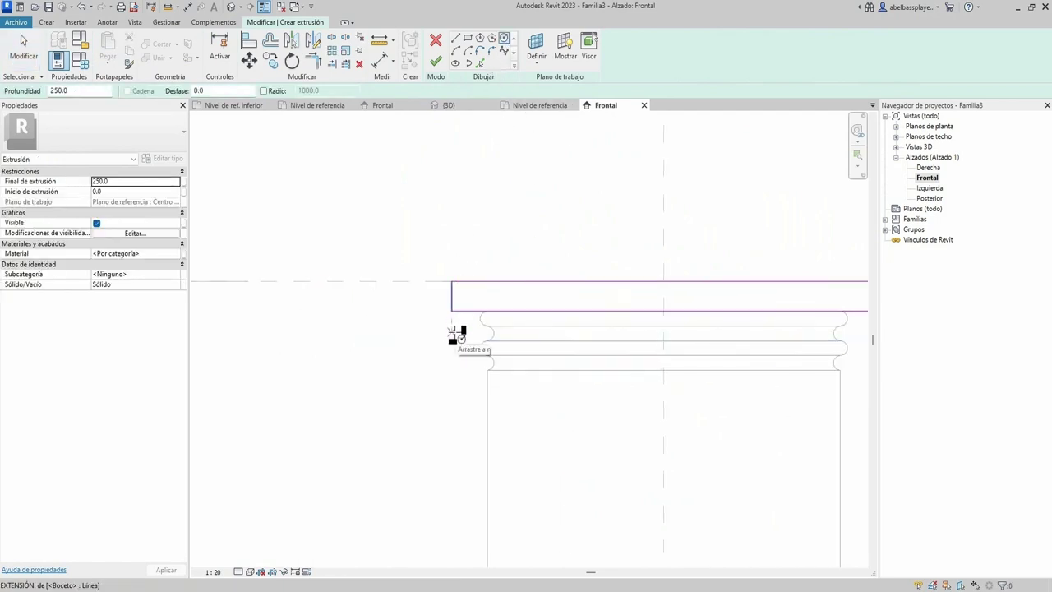
click(452, 333)
text(80)
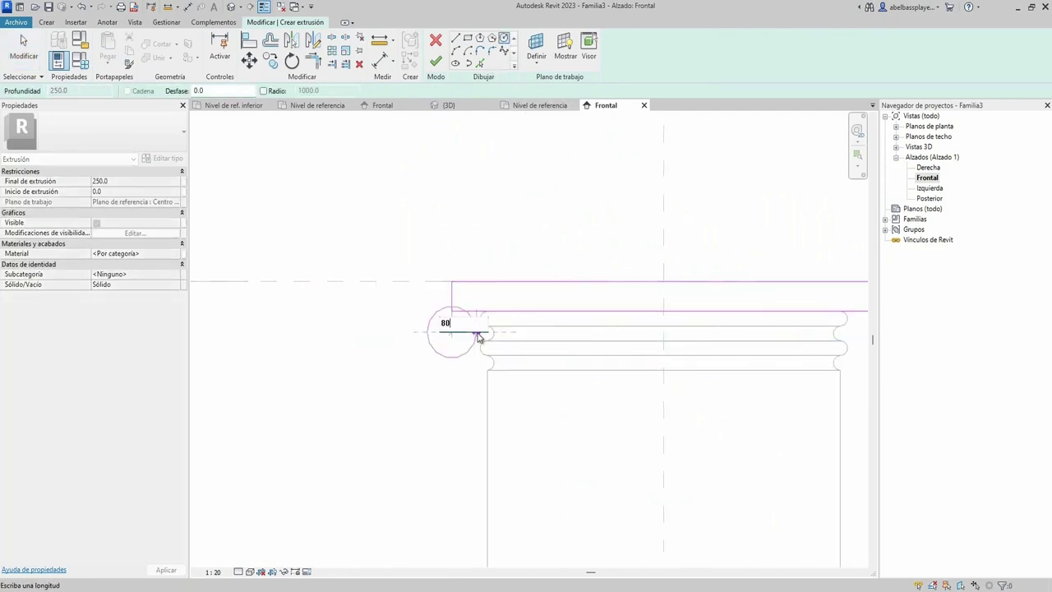
key(Return)
scroll(512, 329, up, 2)
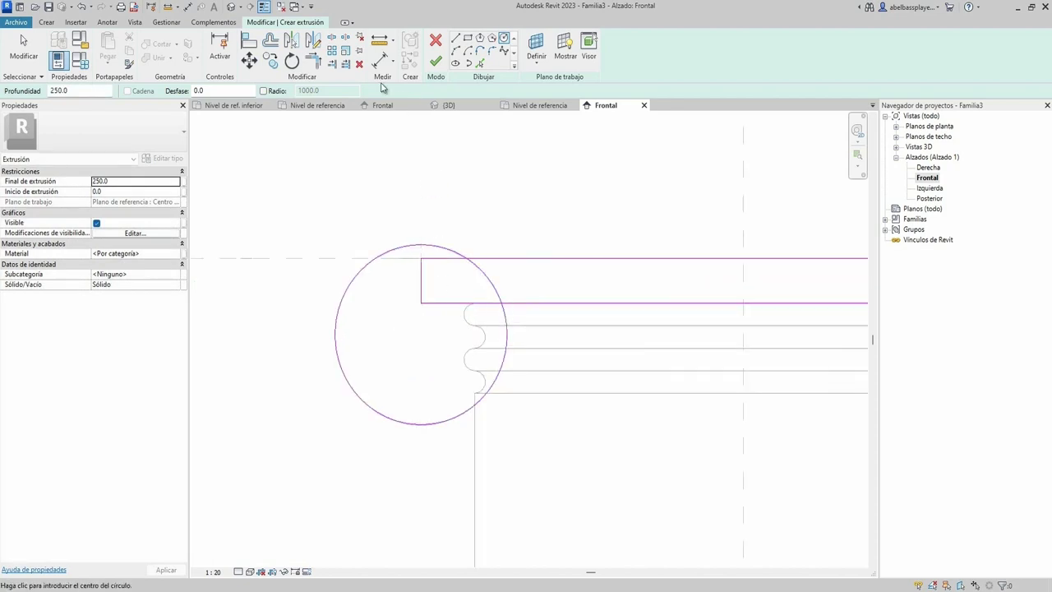
click(328, 45)
key(Escape)
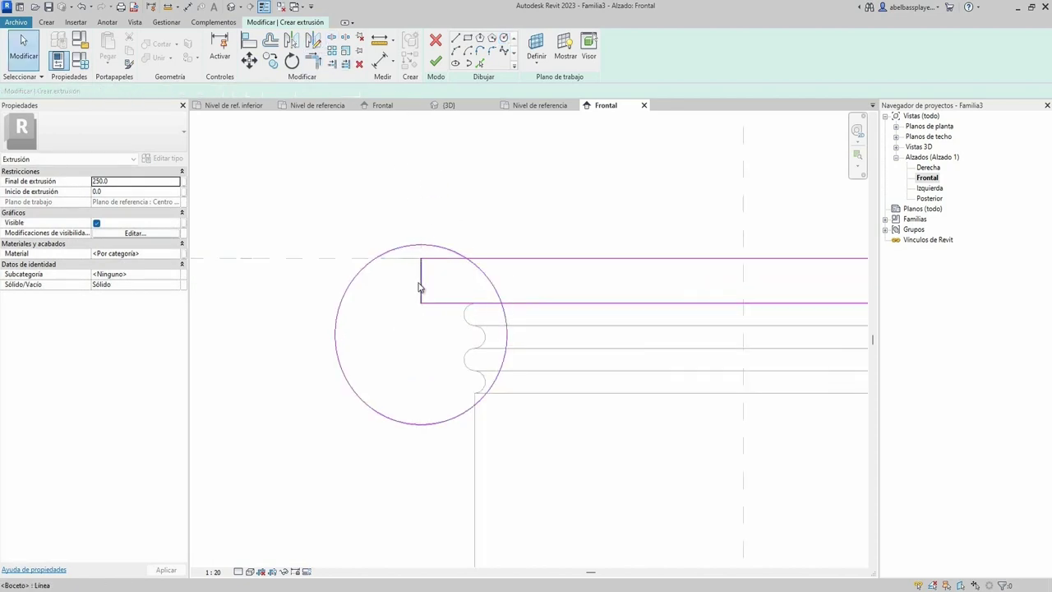
click(420, 283)
key(Delete)
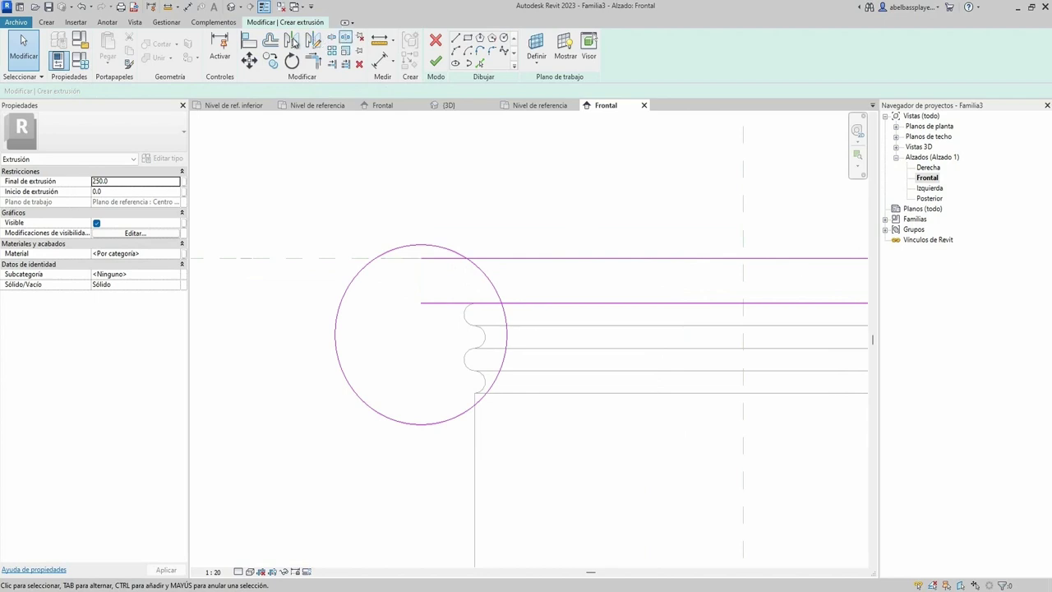
Trim the abacus top line and band line to corners with the left circle
click(312, 62)
click(485, 257)
click(482, 270)
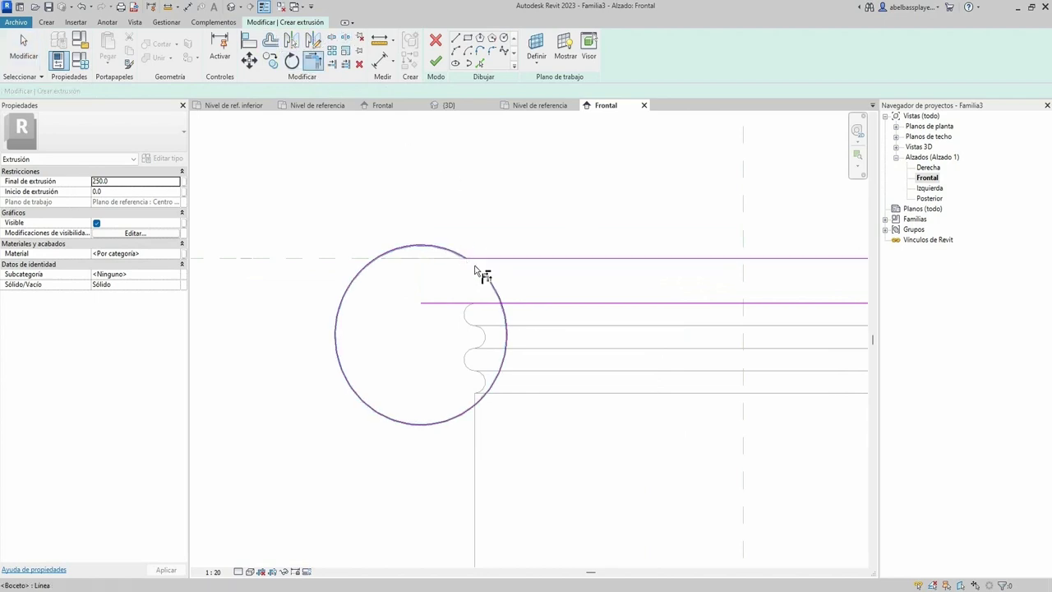
click(513, 315)
click(520, 322)
scroll(512, 310, down, 3)
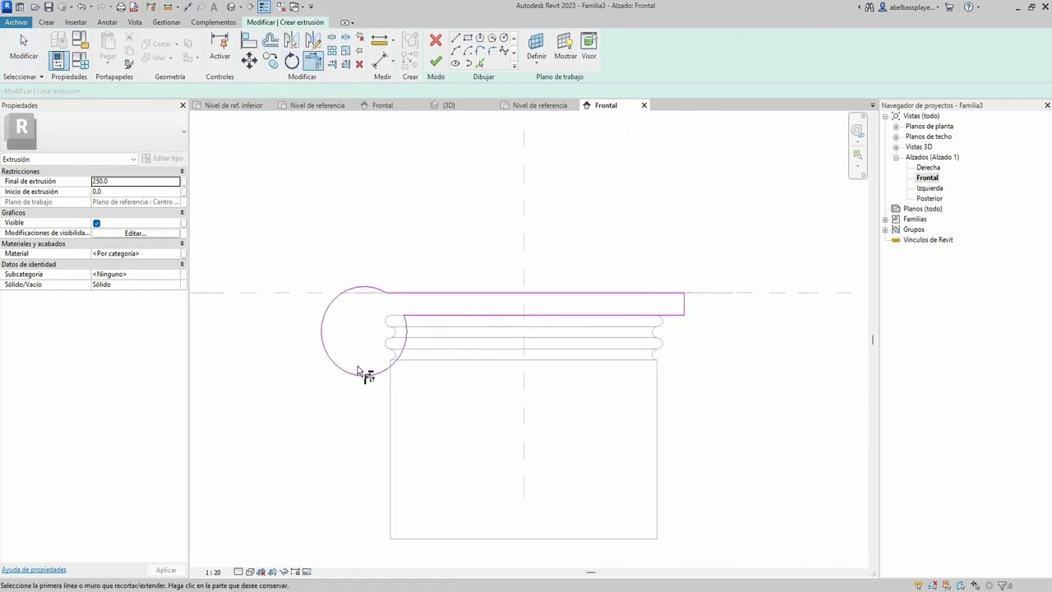
scroll(370, 403, up, 2)
key(Escape)
Mirror the volute circle across the vertical centre reference plane
drag(372, 416, 310, 316)
scroll(310, 316, down, 2)
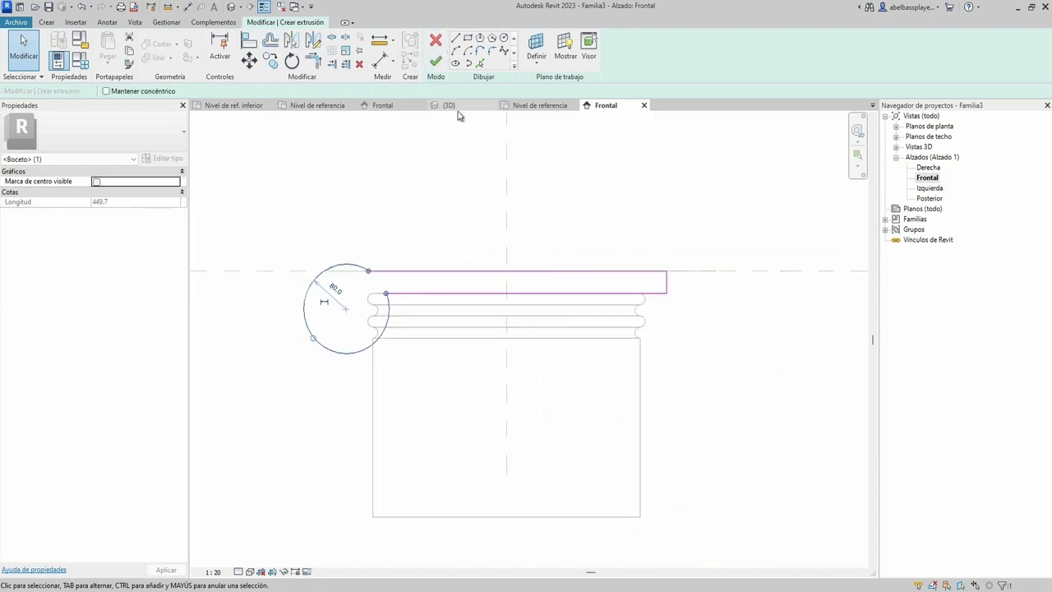
middle_drag(466, 154, 479, 195)
key(m)
key(m)
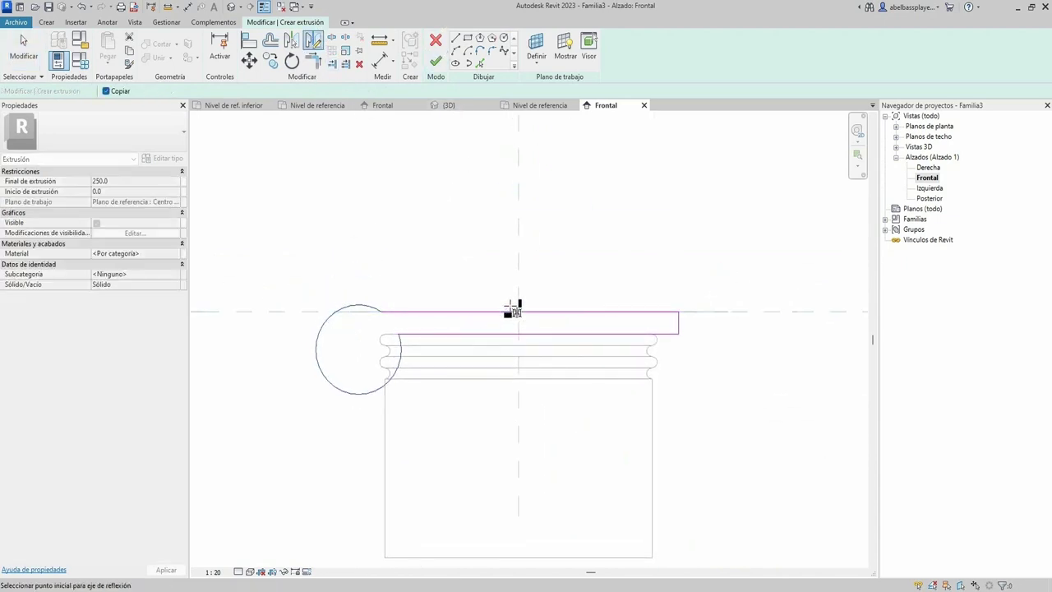
click(519, 250)
key(Escape)
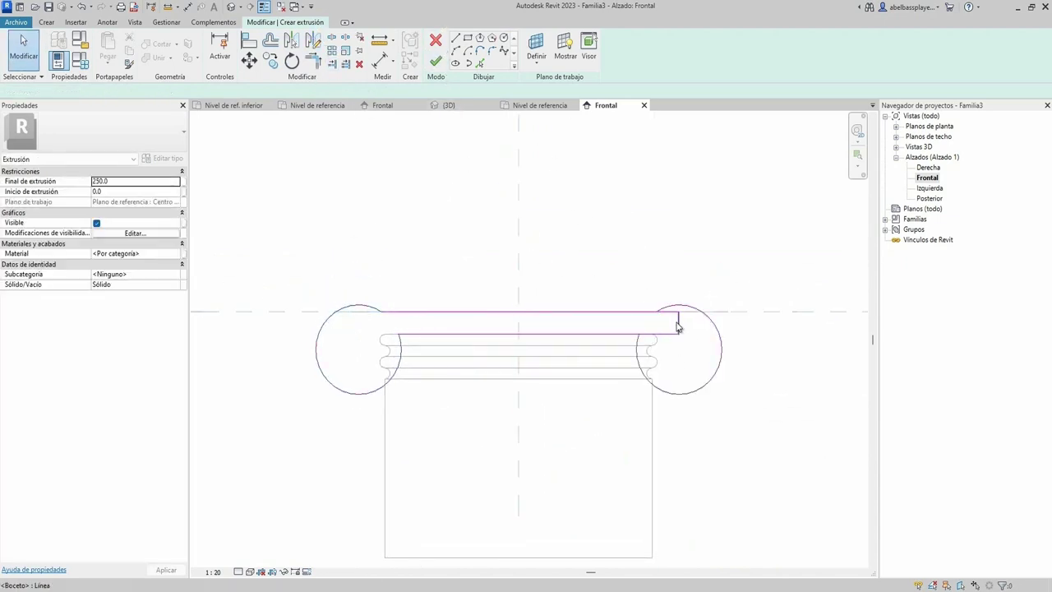
scroll(658, 323, up, 2)
Trim the top and band lines to the right circle and finish the extrusion
key(t)
key(r)
click(634, 317)
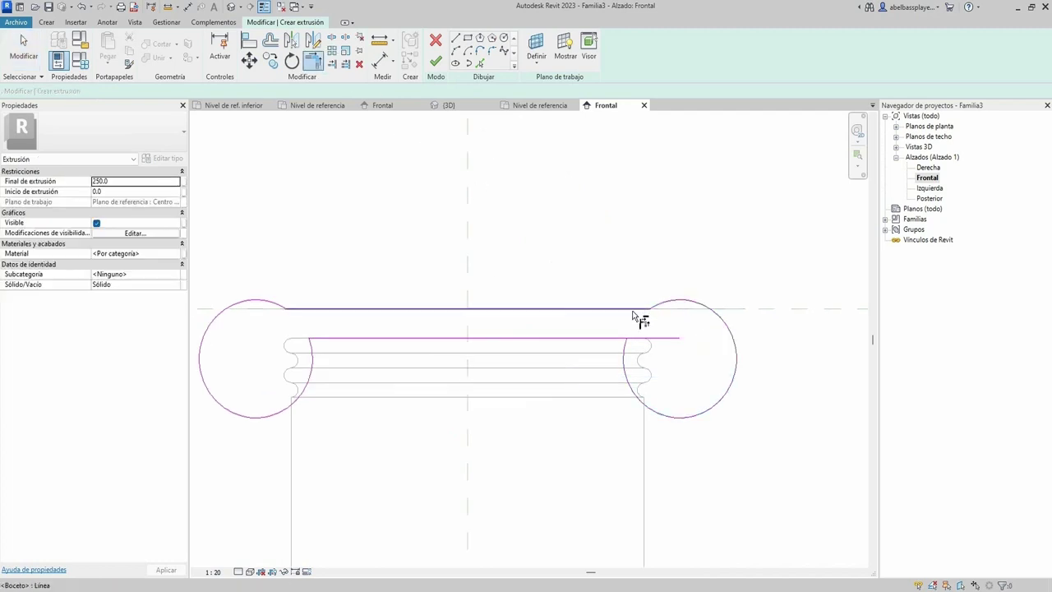
scroll(669, 347, down, 1)
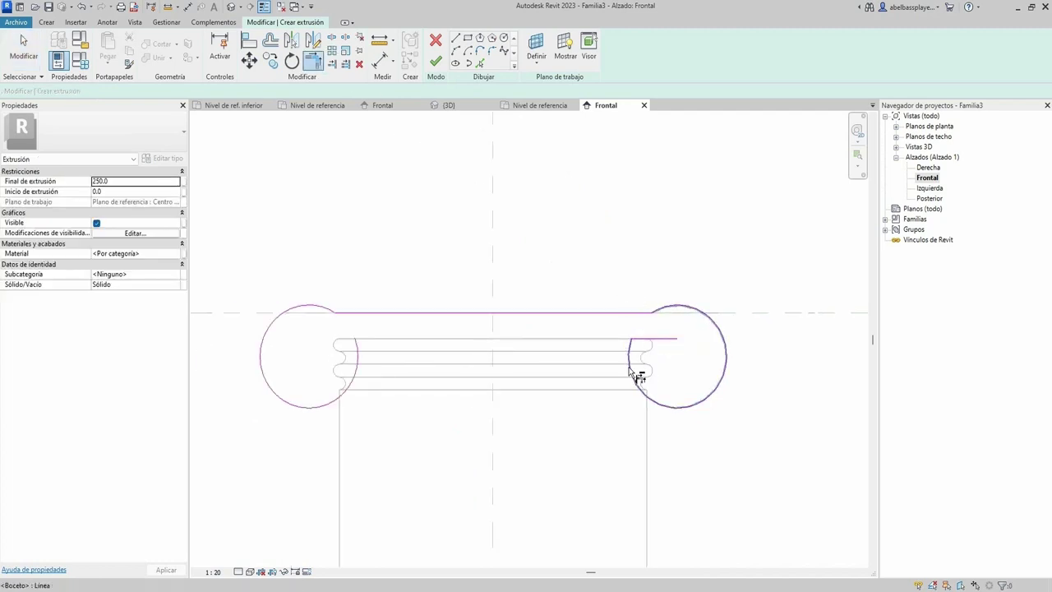
click(638, 374)
click(627, 362)
scroll(628, 369, down, 1)
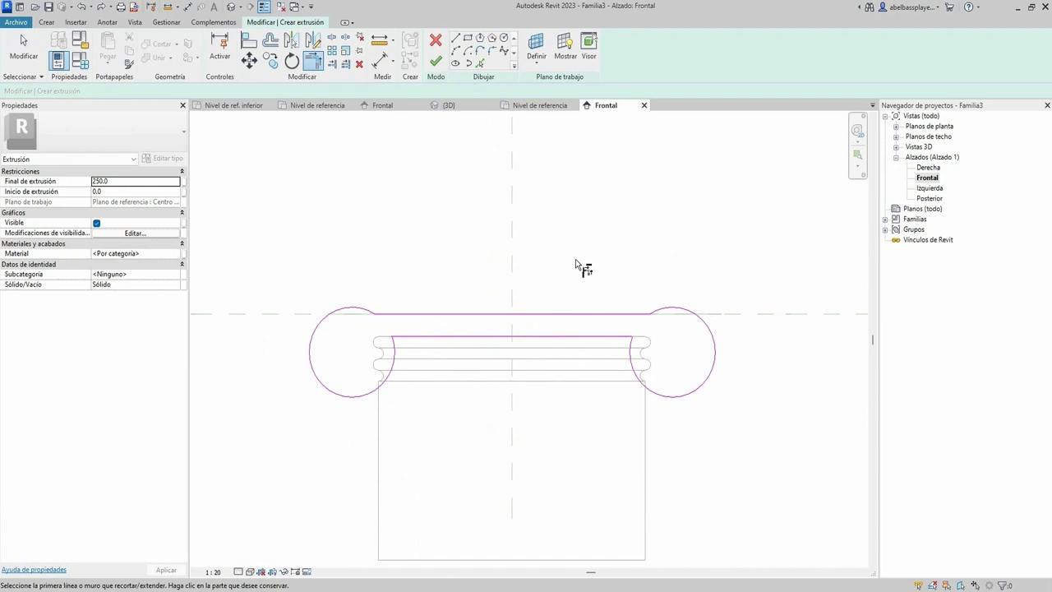
click(435, 60)
In the Nivel de referencia plan, set the extrusion end to 320 and start to -320
click(523, 106)
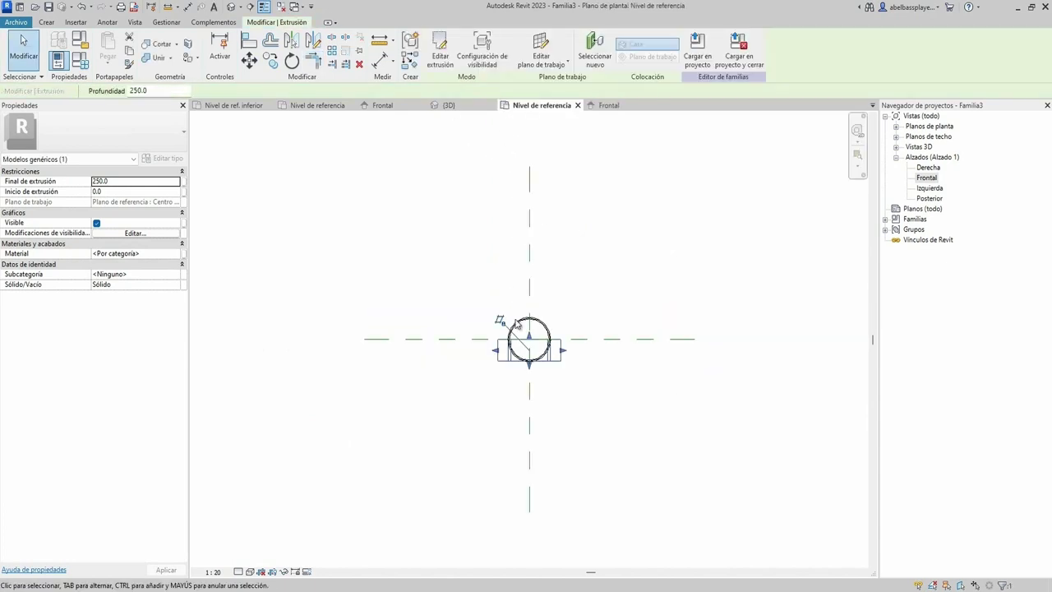
scroll(533, 345, up, 4)
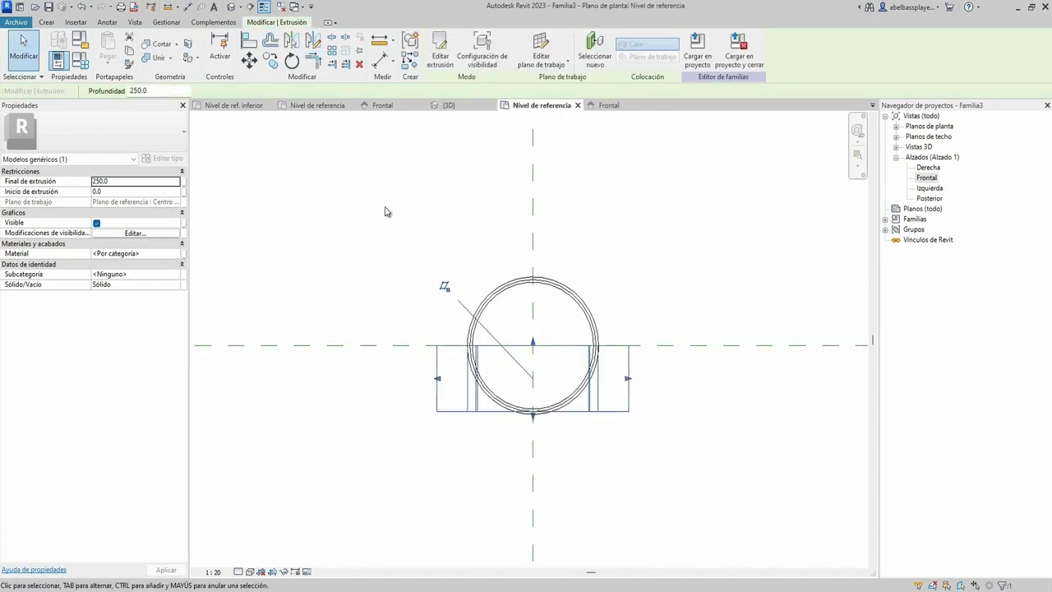
click(147, 183)
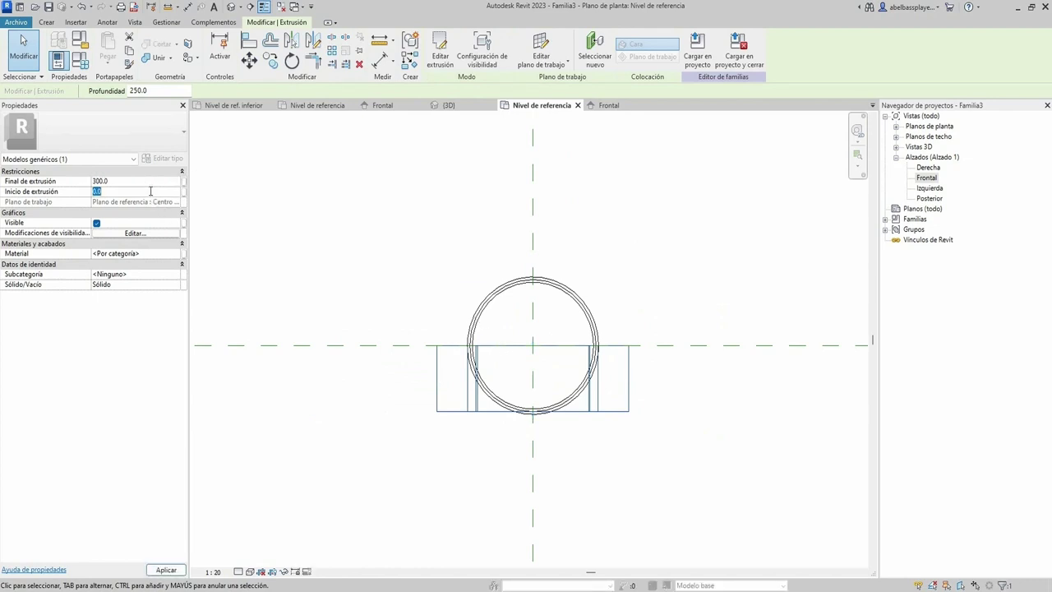
drag(533, 345, 545, 269)
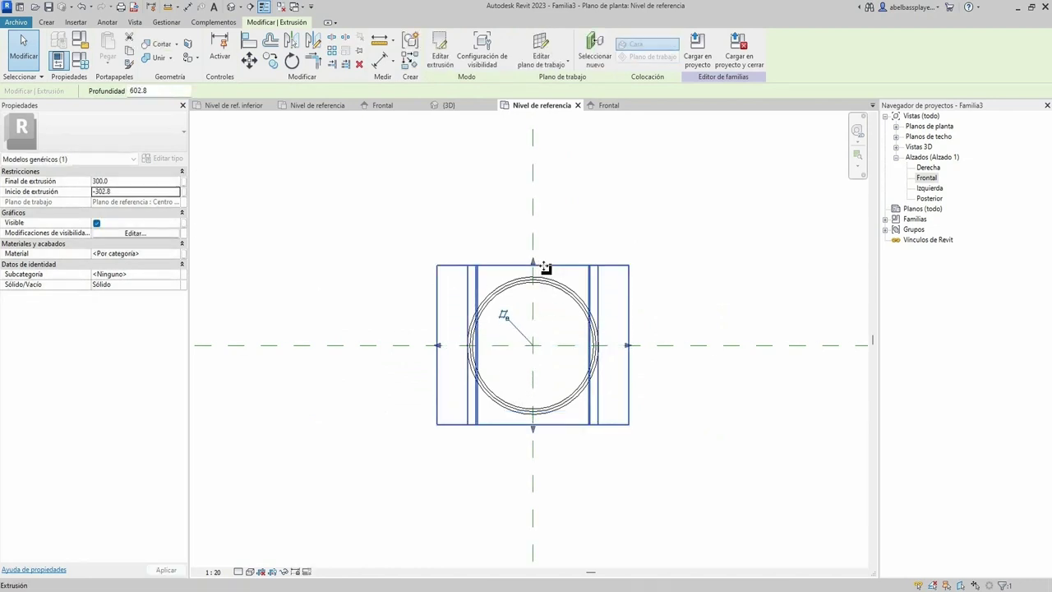
click(136, 181)
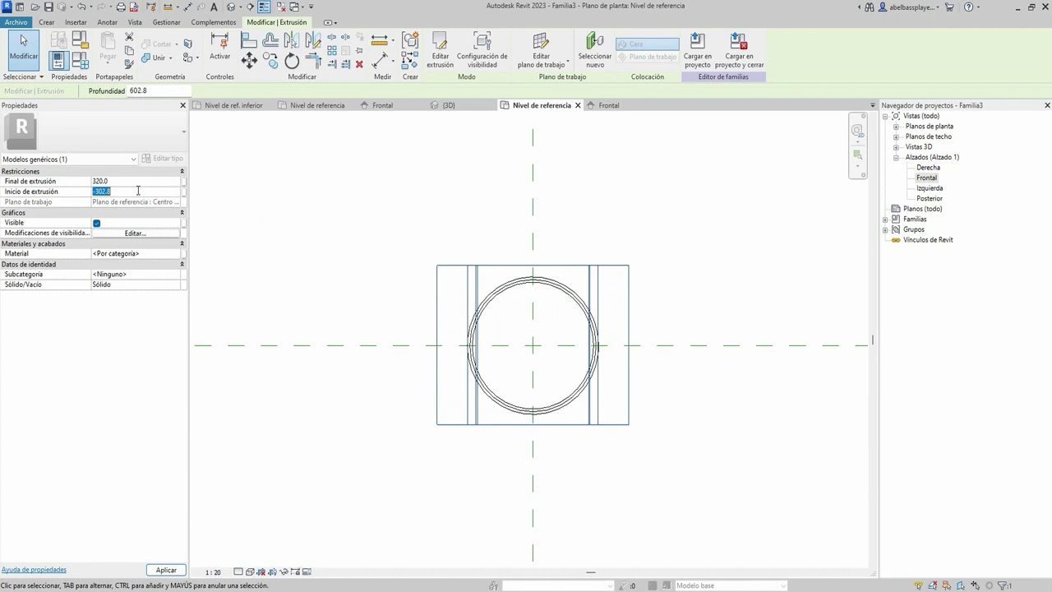
text(-320)
key(Return)
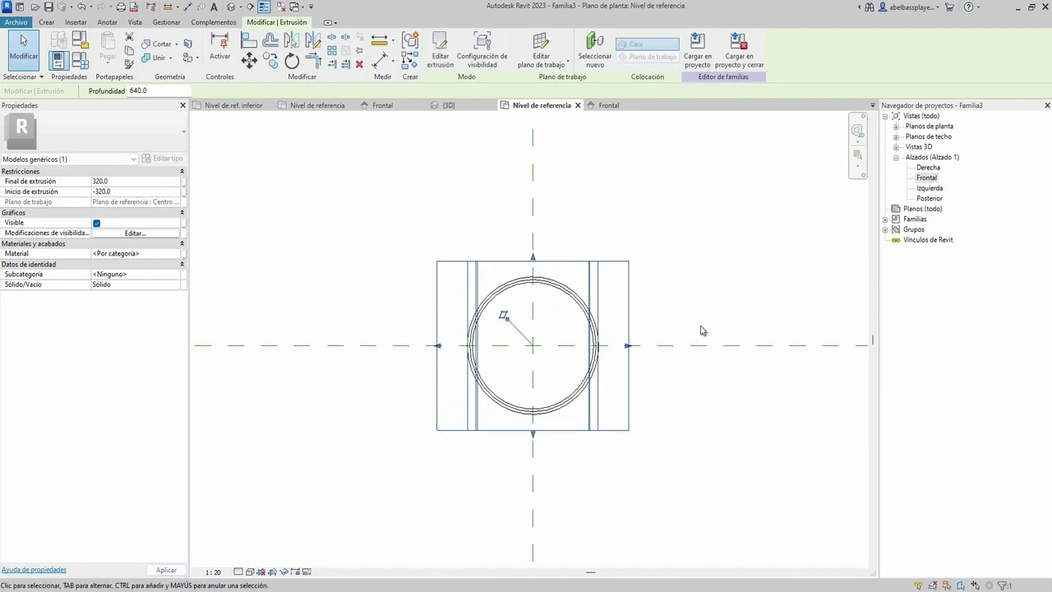
click(718, 301)
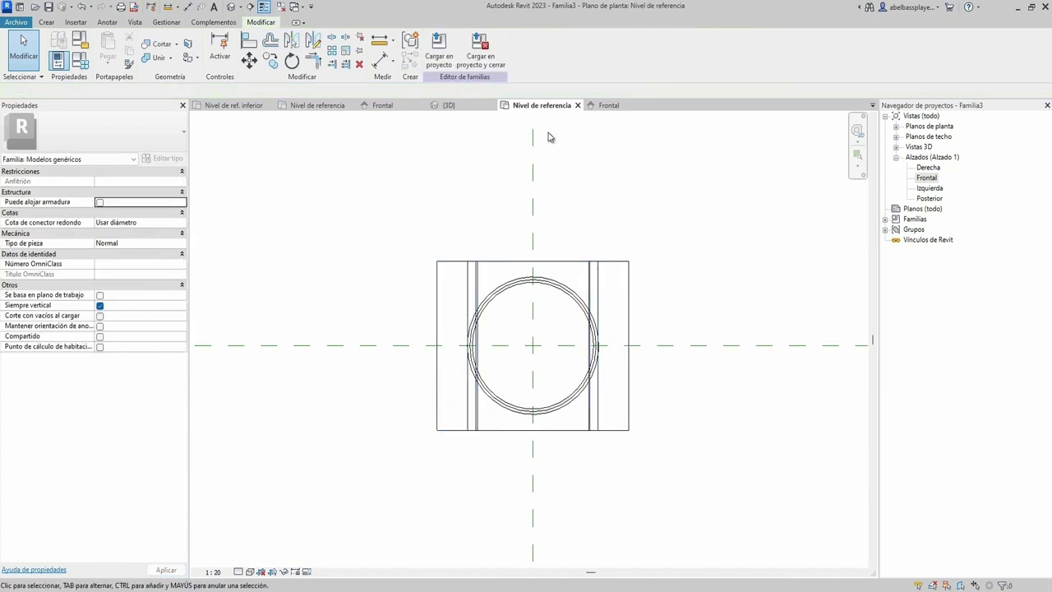
Show the capital in the default 3D view turned to the FRONT face
click(227, 9)
mouse_move(456, 432)
shift+middle_down()
mouse_move(491, 413)
mouse_move(641, 481)
shift+middle_up()
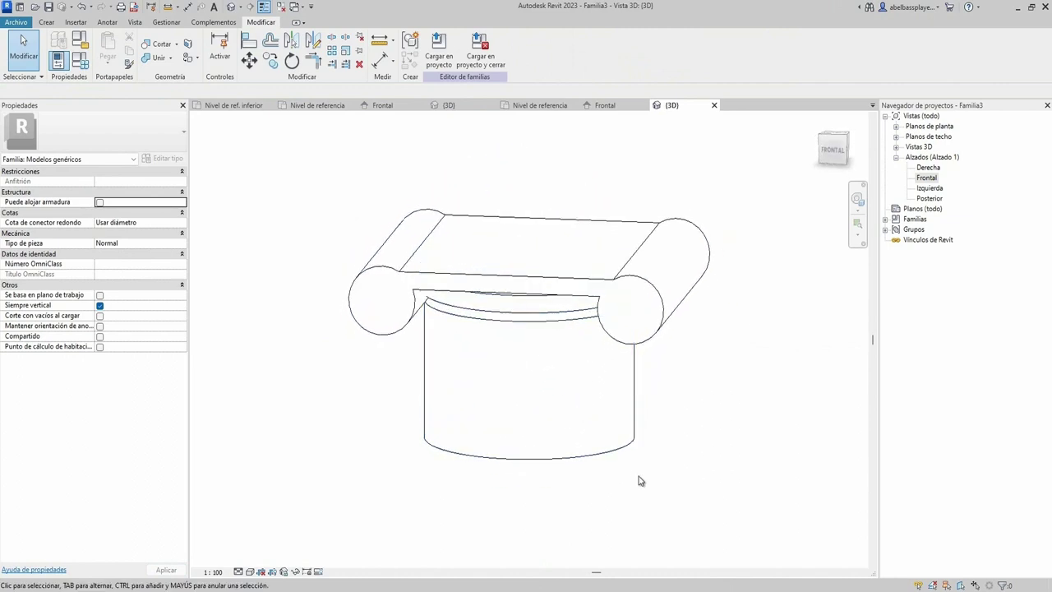
click(833, 151)
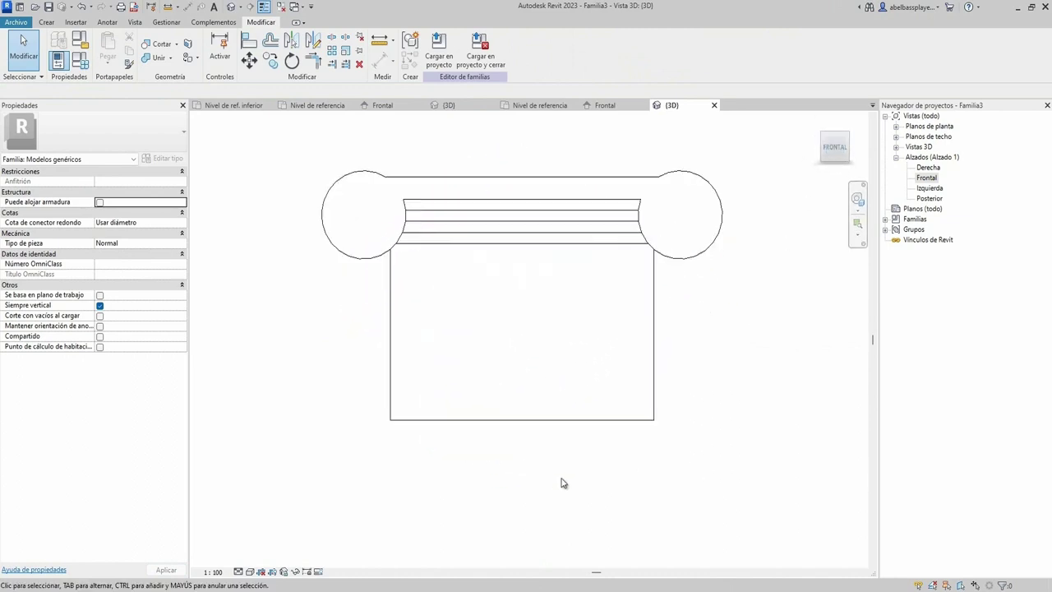
middle_drag(388, 177, 402, 221)
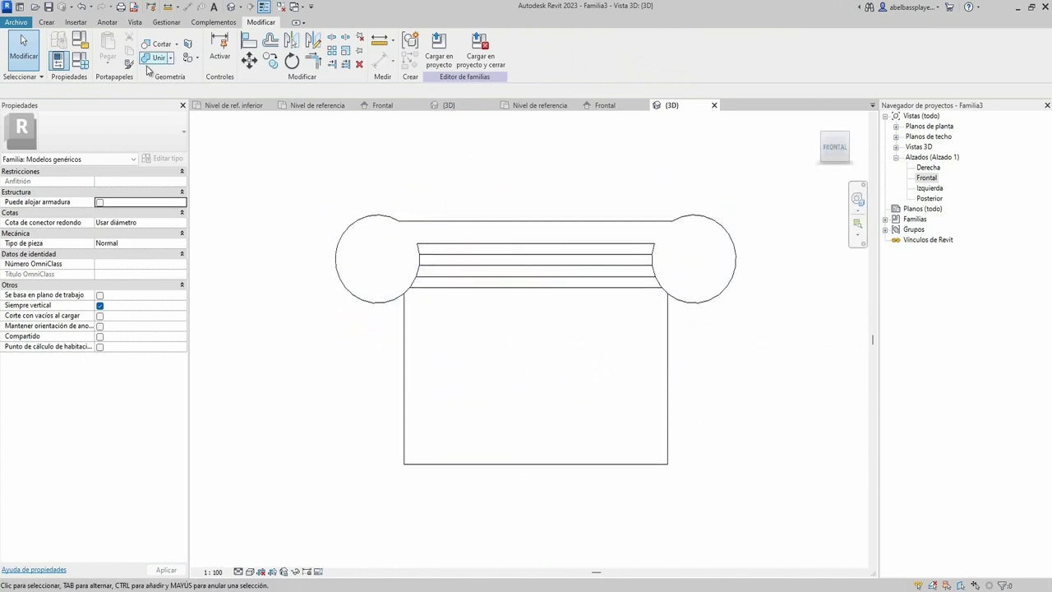
Join the volute extrusion and revolved shaft into one solid with Join Geometry (JG)
key(j)
key(g)
scroll(575, 327, down, 1)
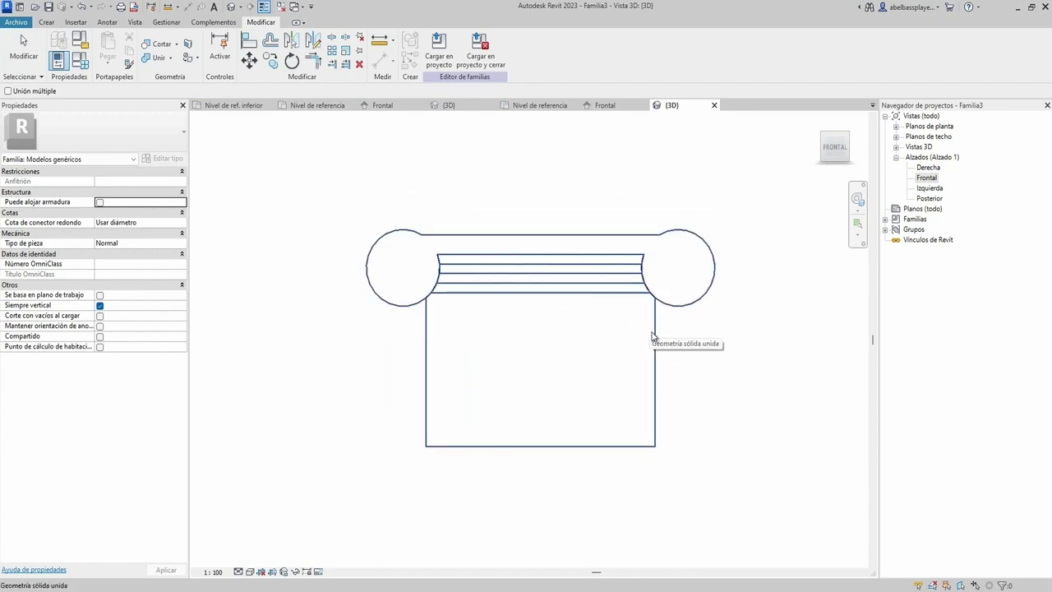
key(Escape)
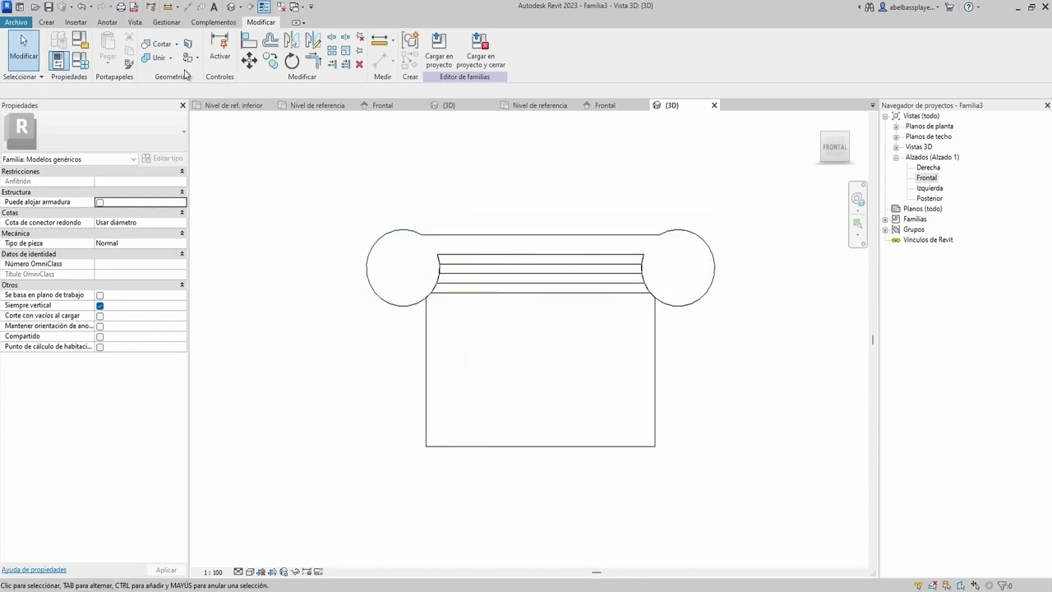
click(46, 22)
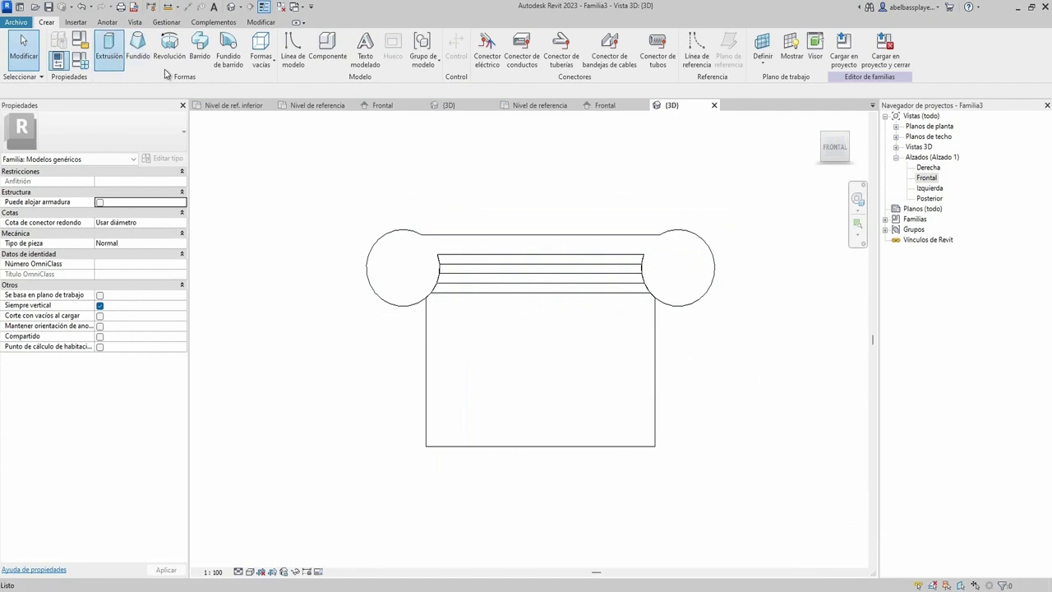
Start a new extrusion using the capital's front face as the work plane
click(110, 45)
scroll(487, 224, up, 2)
click(480, 242)
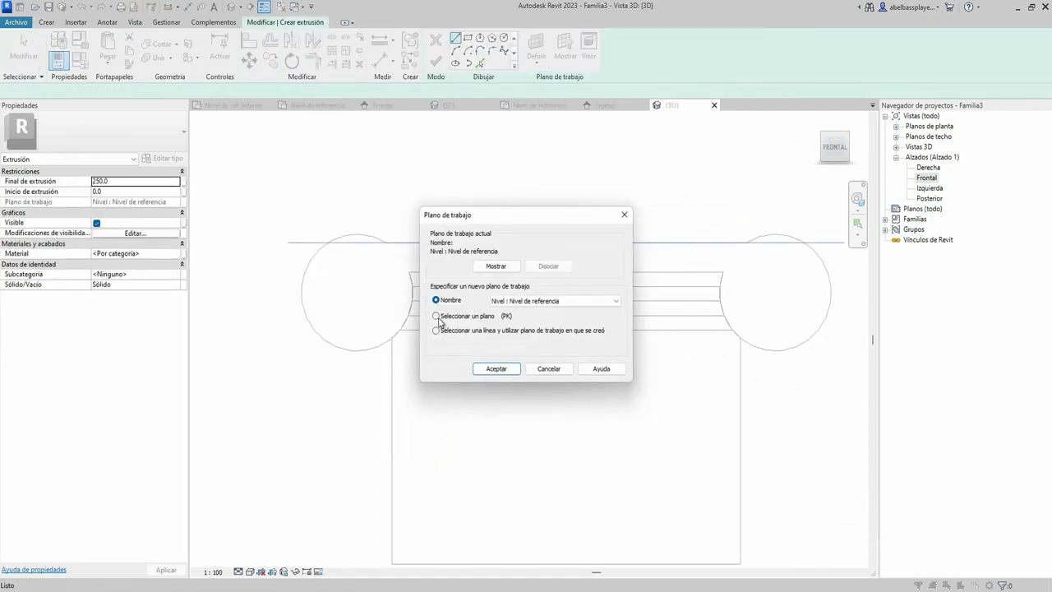
click(482, 370)
click(383, 345)
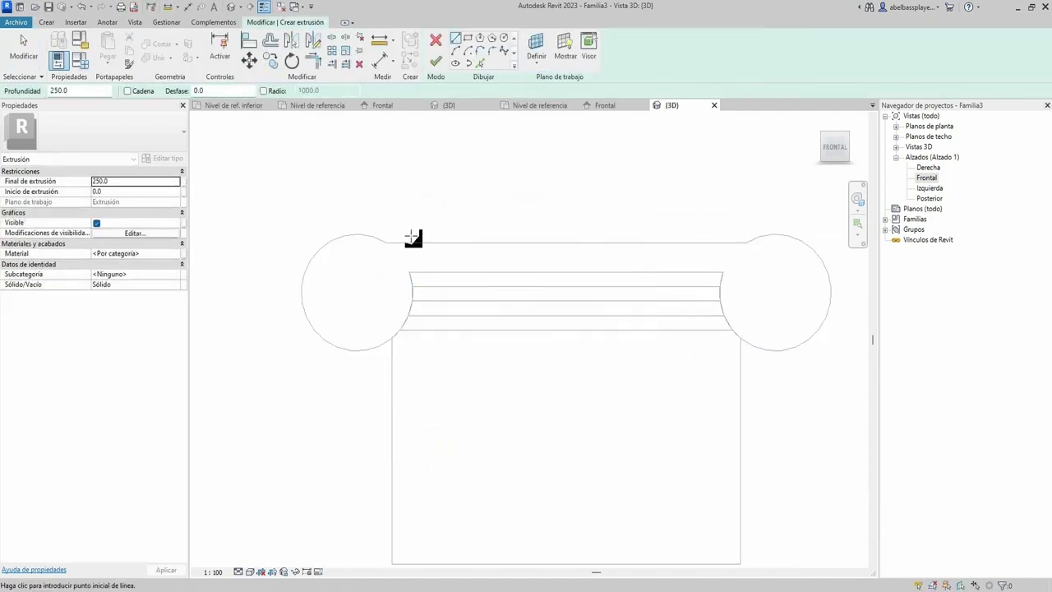
Draw a rectangle across the band's top, lowering its top edge to 30 and bottom edge 20
click(466, 40)
click(747, 243)
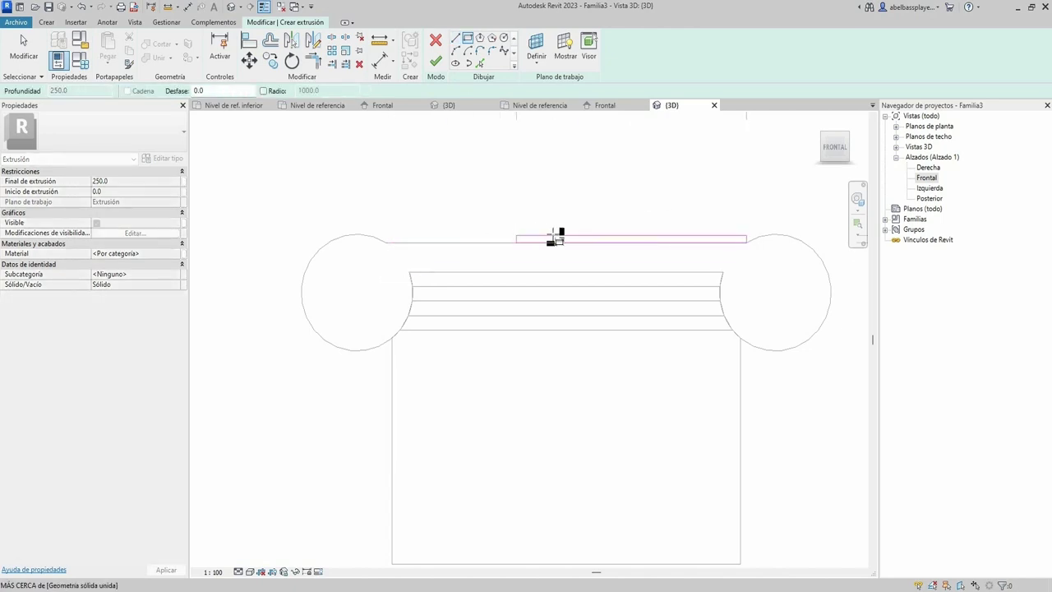
click(350, 272)
scroll(747, 247, up, 1)
scroll(747, 247, up, 1)
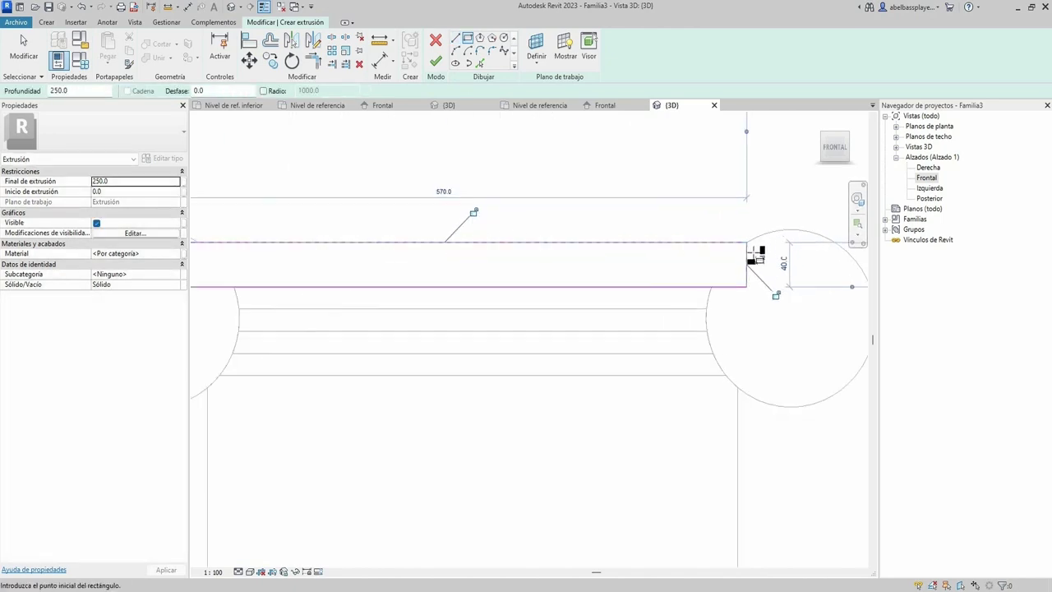
key(Escape)
click(591, 241)
drag(584, 252, 583, 272)
middle_drag(583, 272, 630, 287)
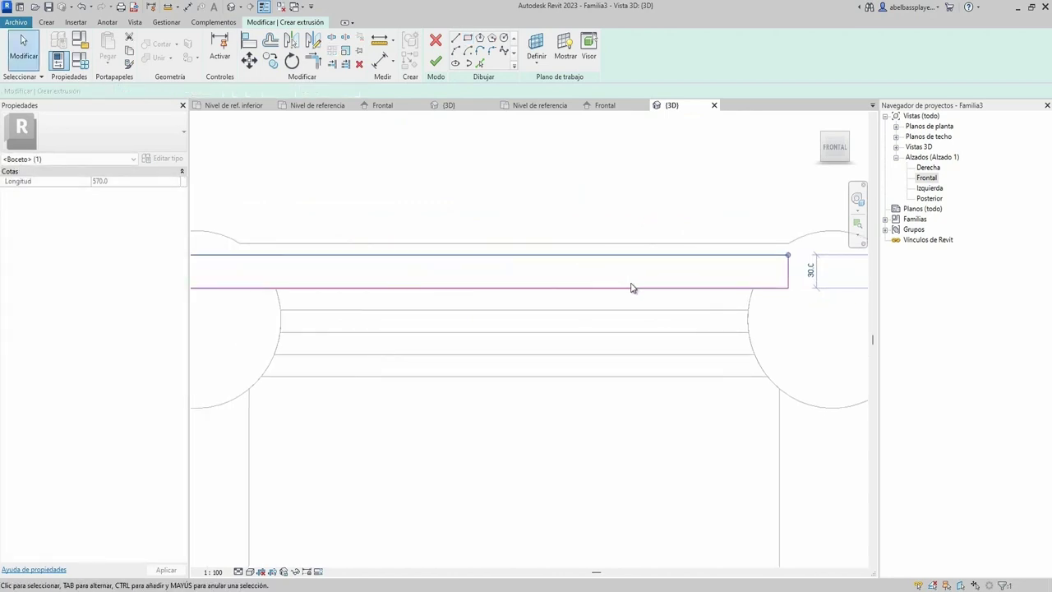
drag(636, 274, 636, 280)
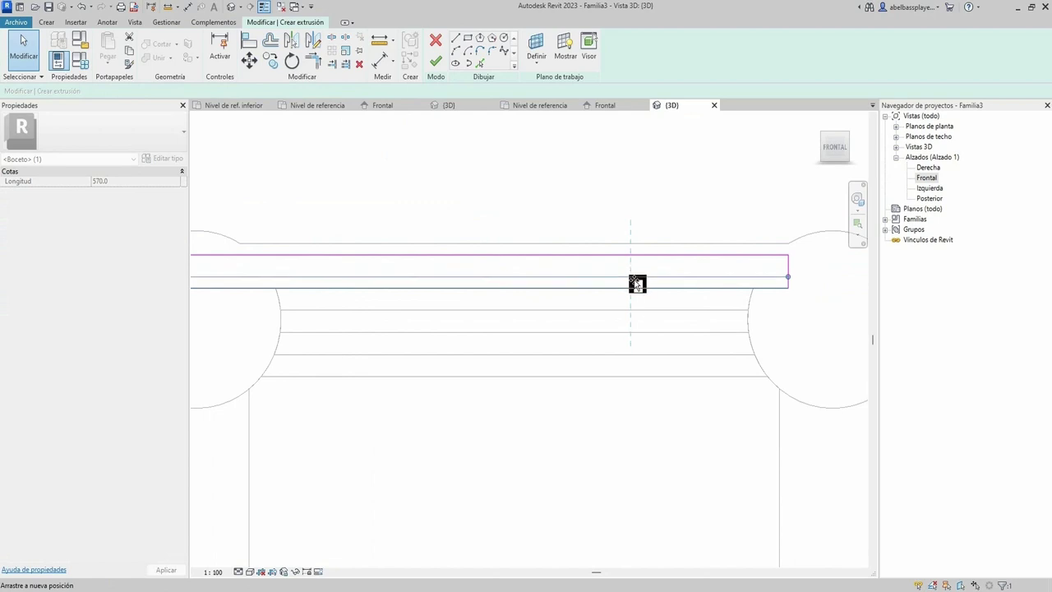
scroll(636, 280, down, 2)
middle_drag(592, 282, 685, 296)
key(Escape)
Add a vertical line at the circle's top, delete the rectangle's left edge, set Pick Lines offset 10
scroll(394, 279, up, 2)
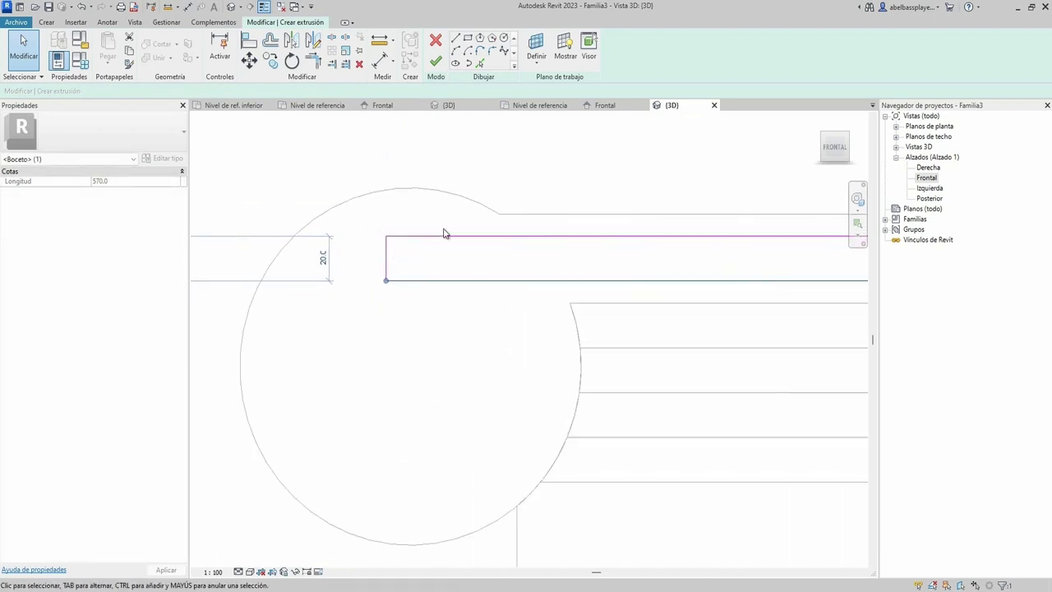
scroll(394, 279, up, 1)
click(456, 38)
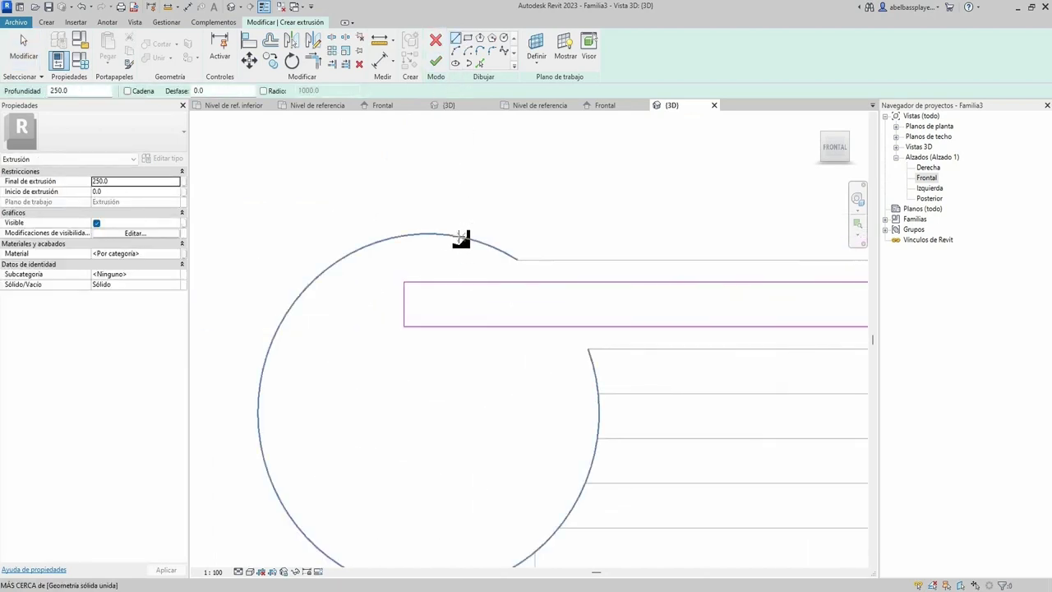
click(429, 237)
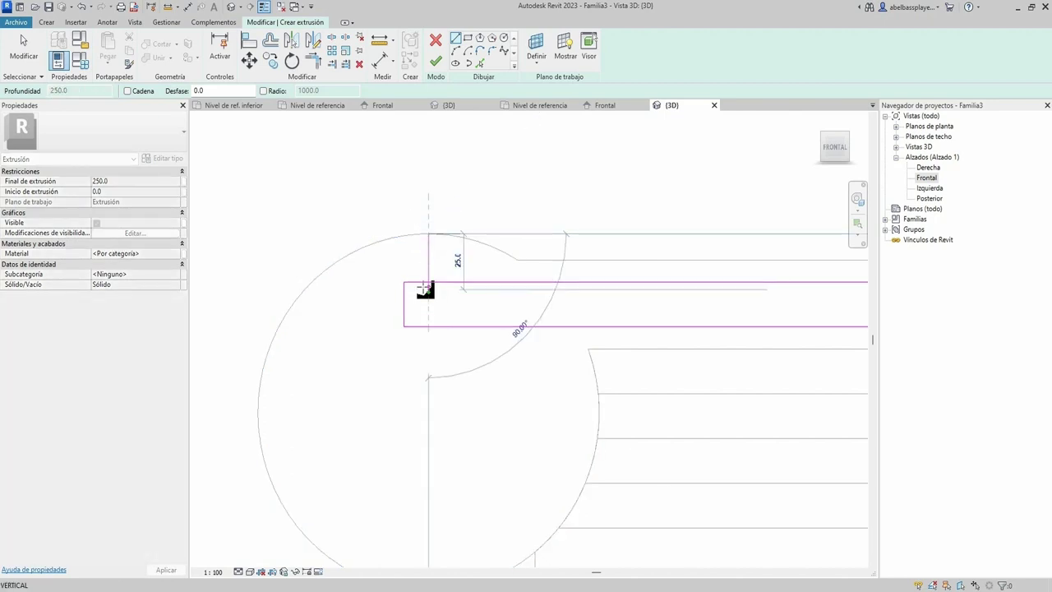
click(428, 282)
key(Escape)
key(Escape)
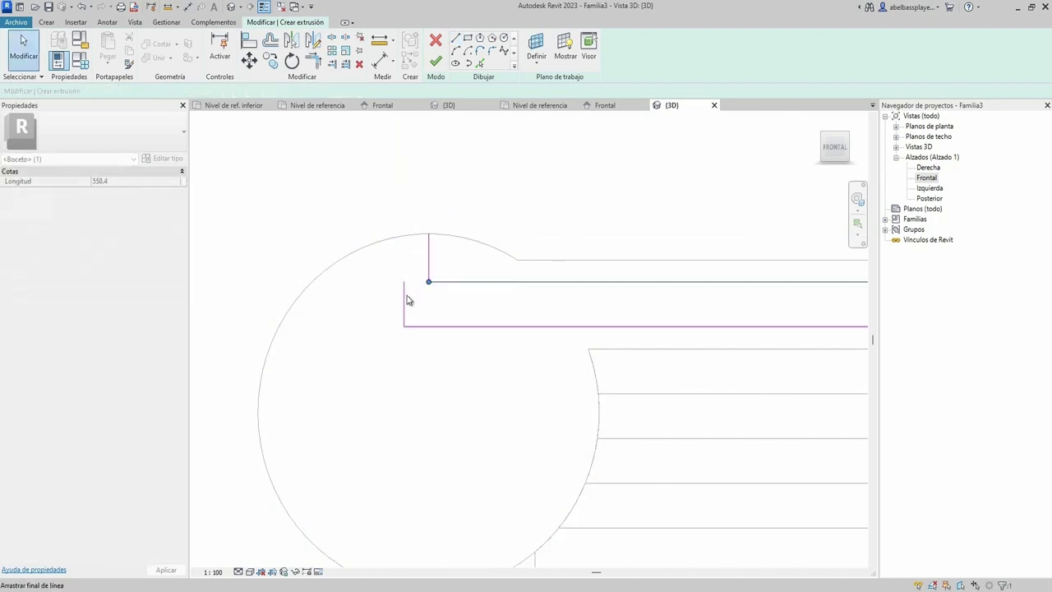
click(405, 295)
key(Delete)
drag(433, 327, 564, 329)
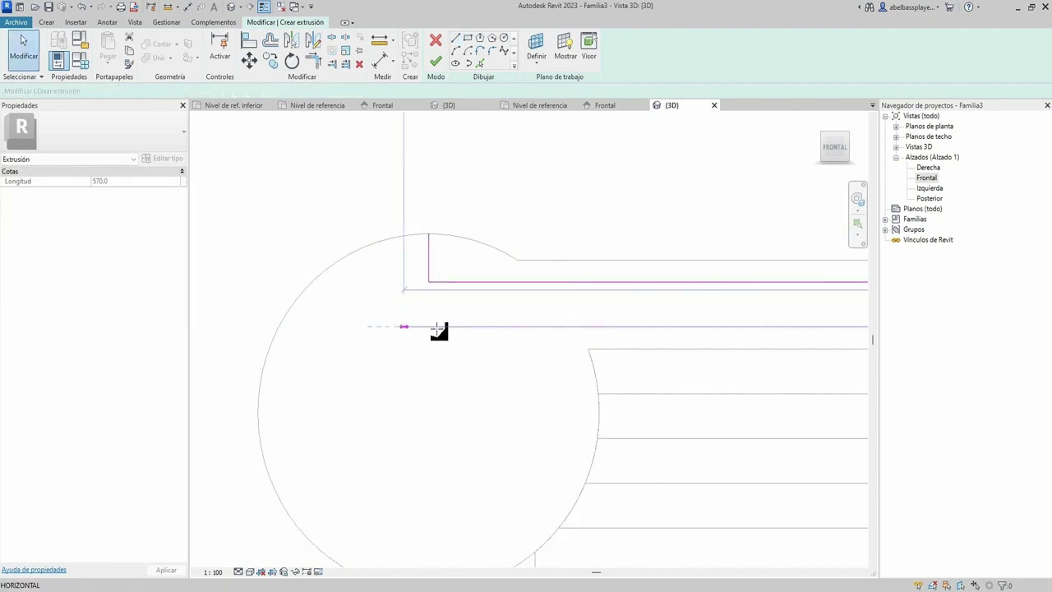
scroll(559, 329, down, 1)
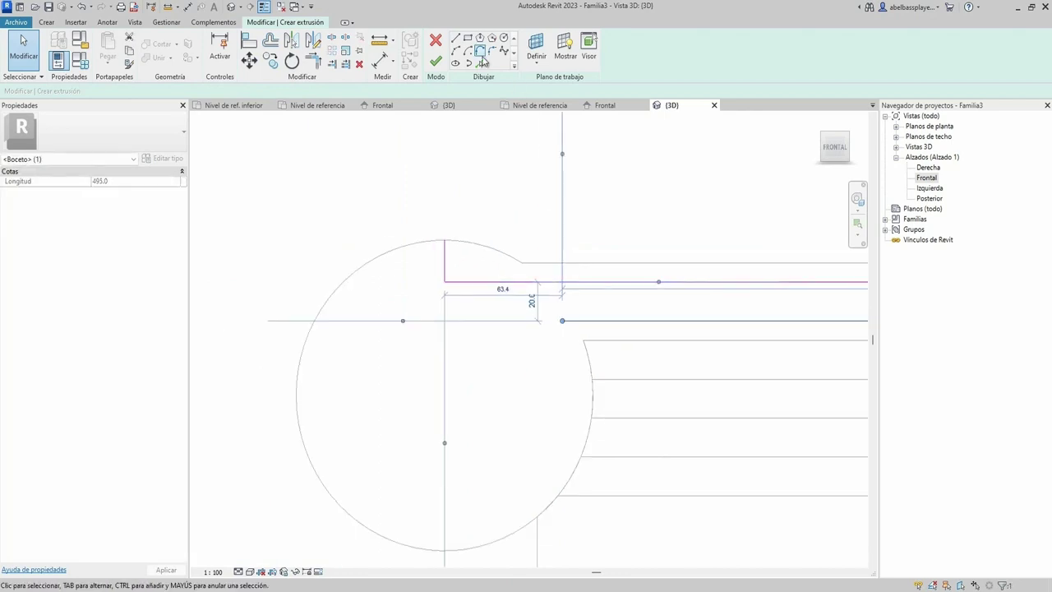
click(480, 62)
click(183, 91)
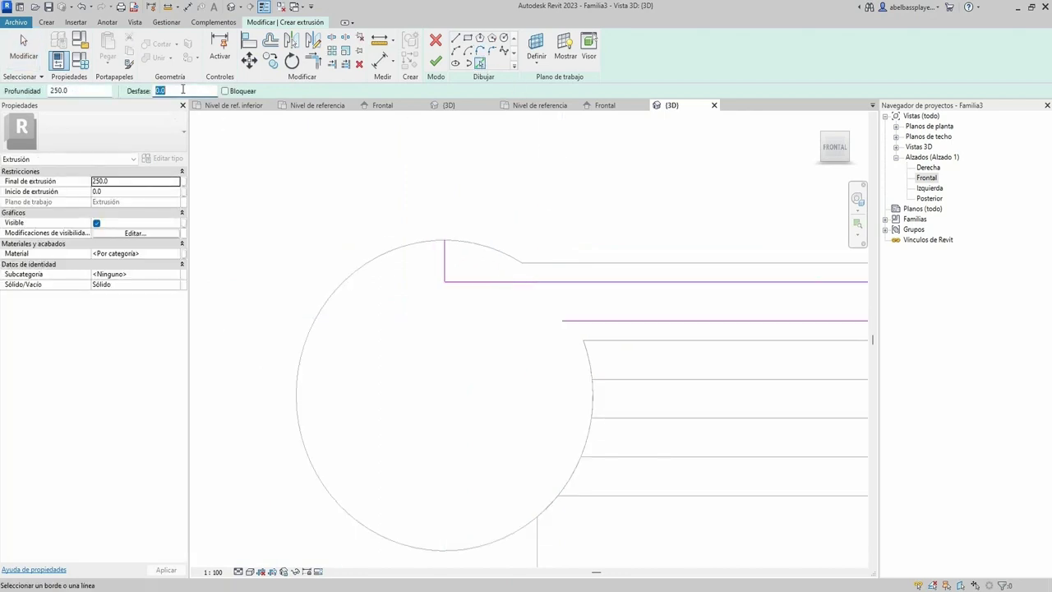
Offset an inner arc 10 inside the volute circle and delete the short vertical line at its top
click(300, 365)
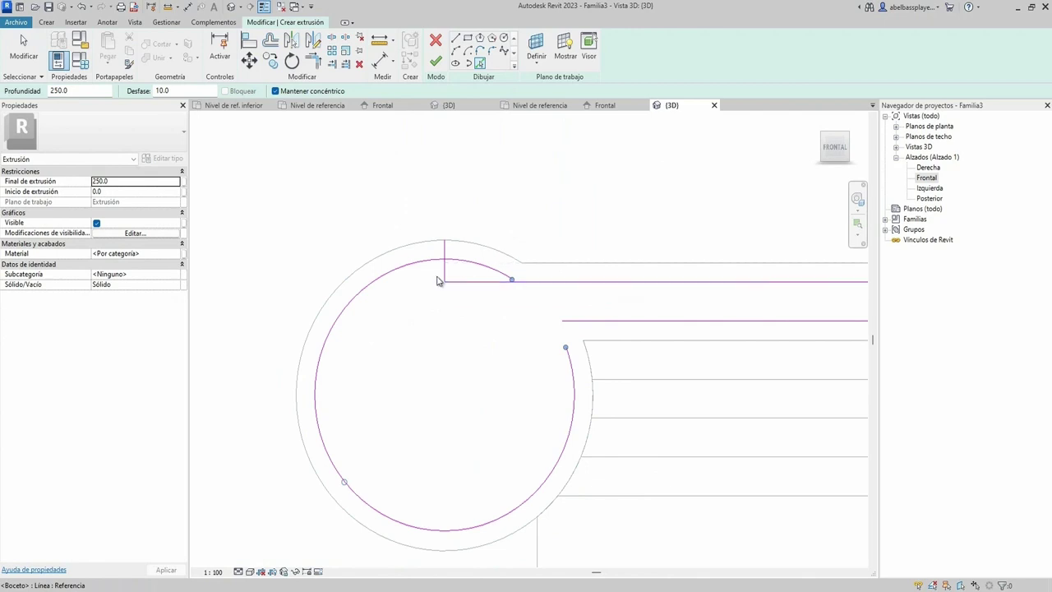
key(Escape)
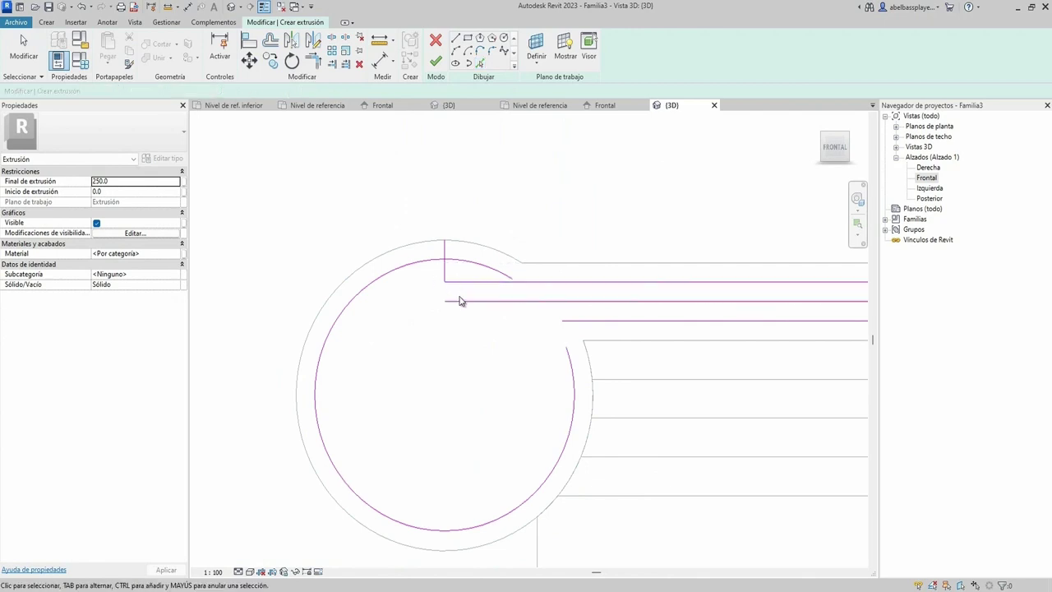
click(466, 288)
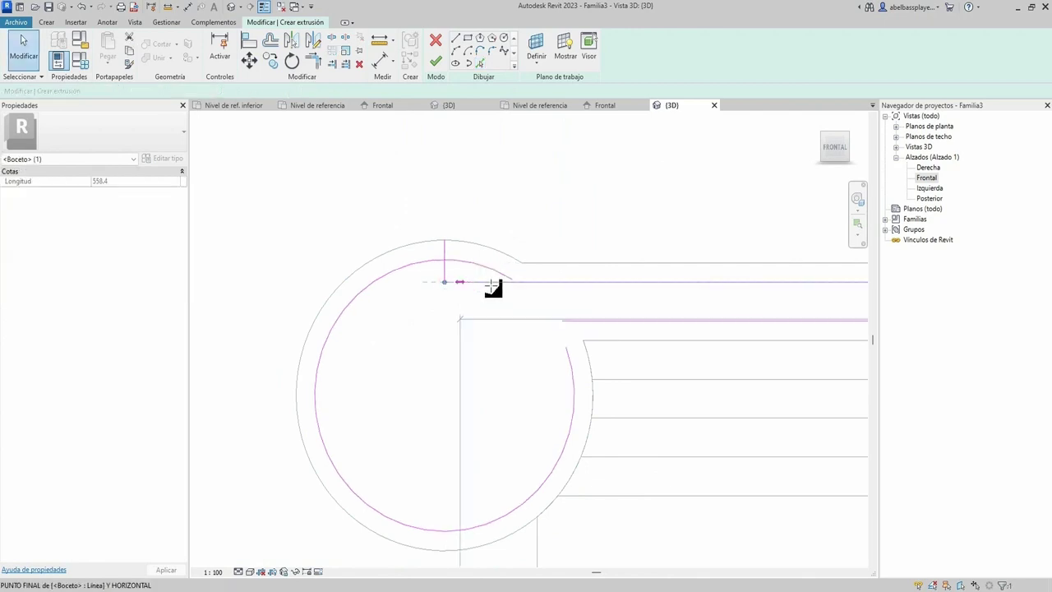
click(460, 265)
click(446, 259)
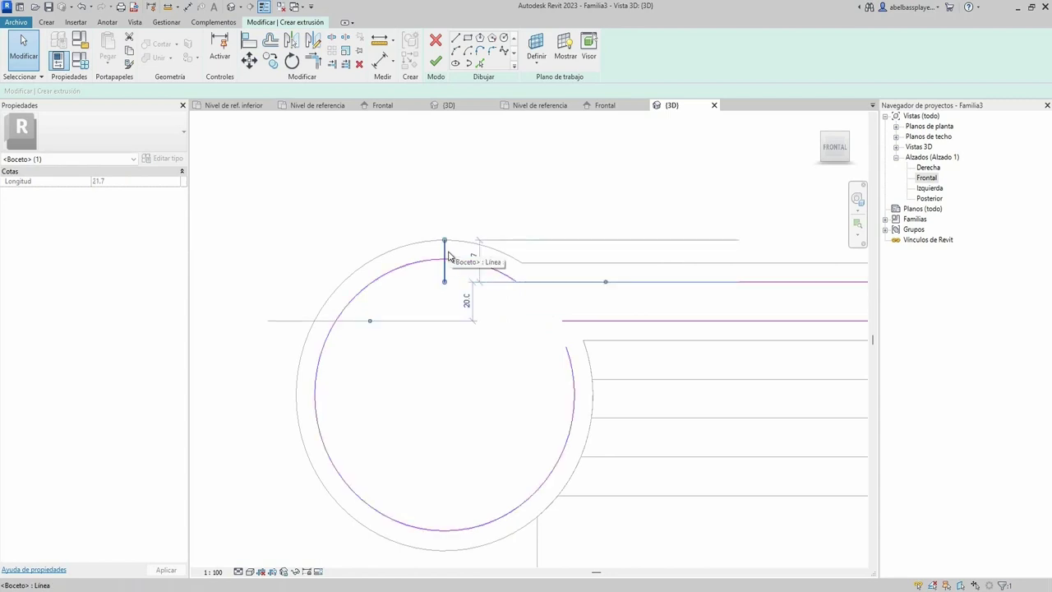
key(Delete)
Redraw the lower band line to its new end point and start a spline there
click(570, 320)
key(l)
key(i)
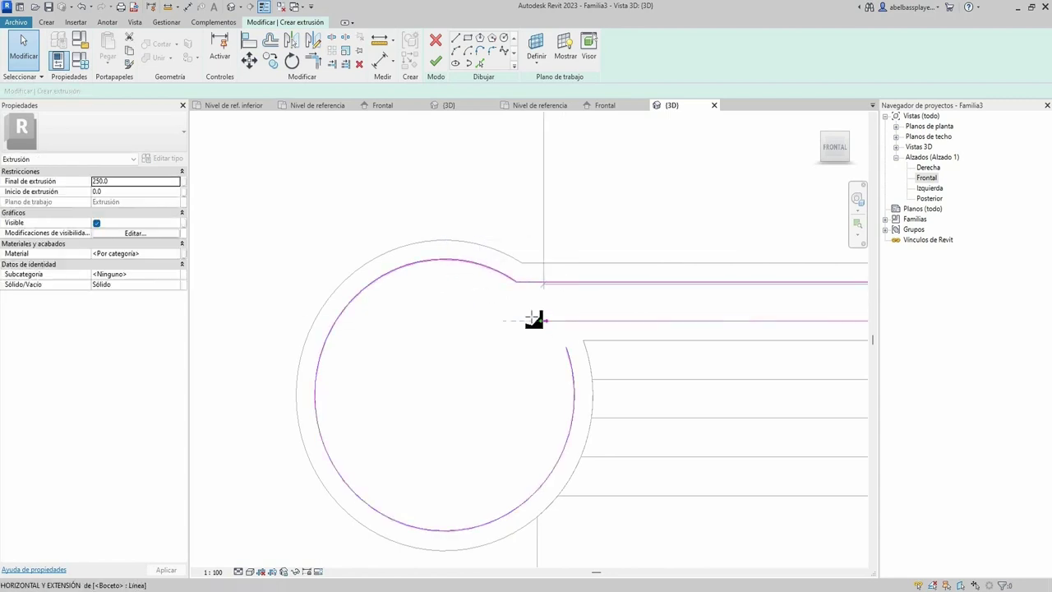
click(524, 321)
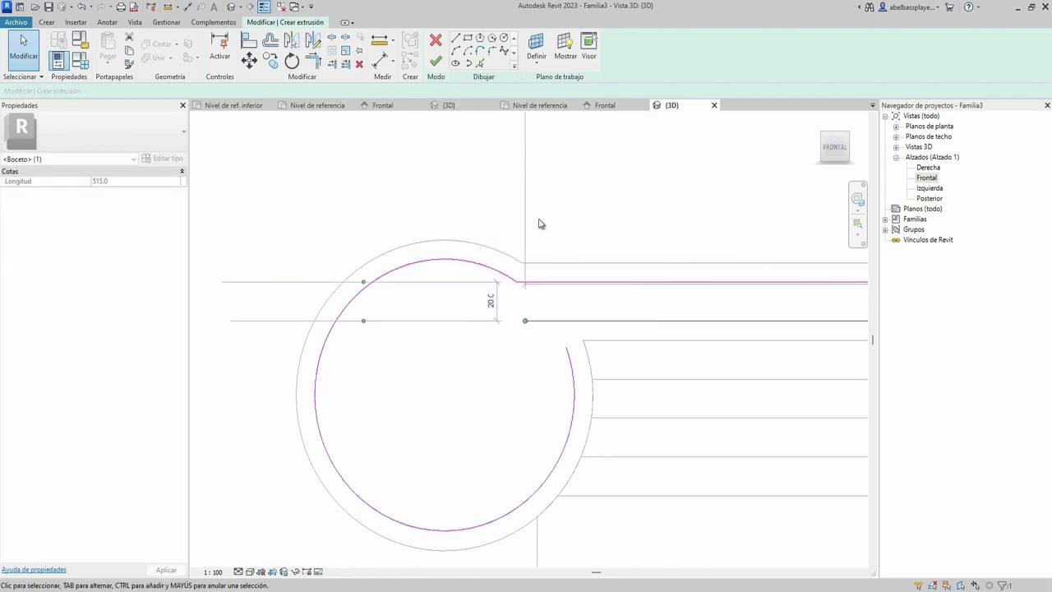
click(503, 52)
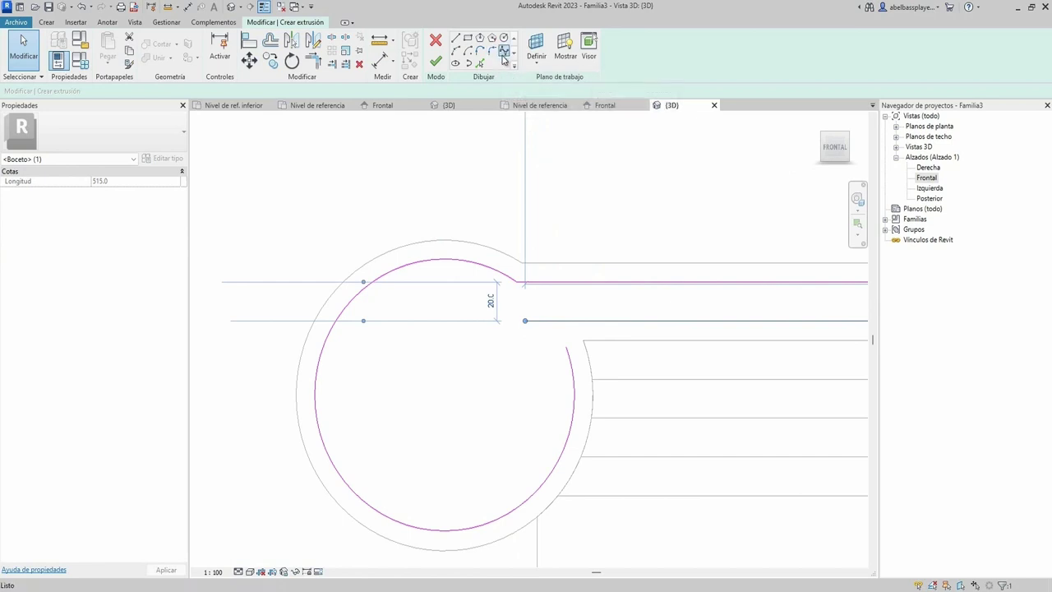
click(526, 321)
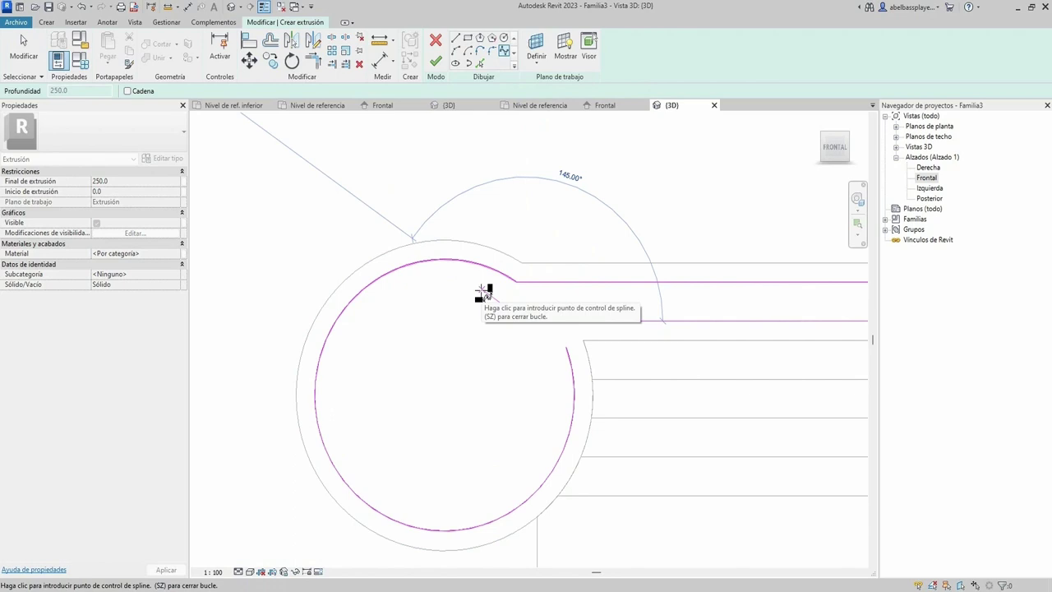
Draw the outer spiral spline winding inward from the circle top to the volute centre
click(483, 290)
click(424, 302)
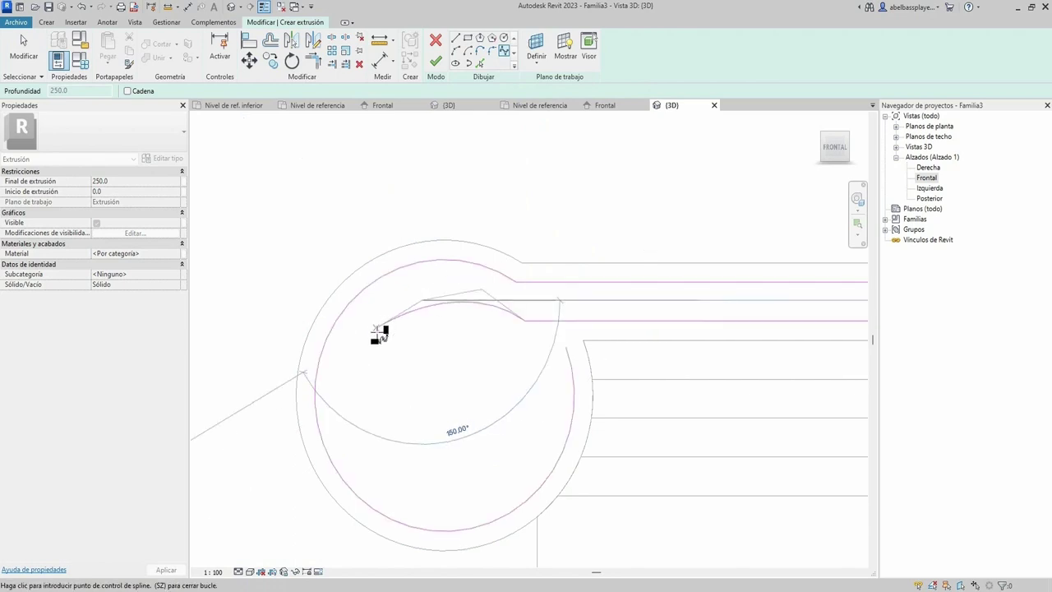
click(376, 333)
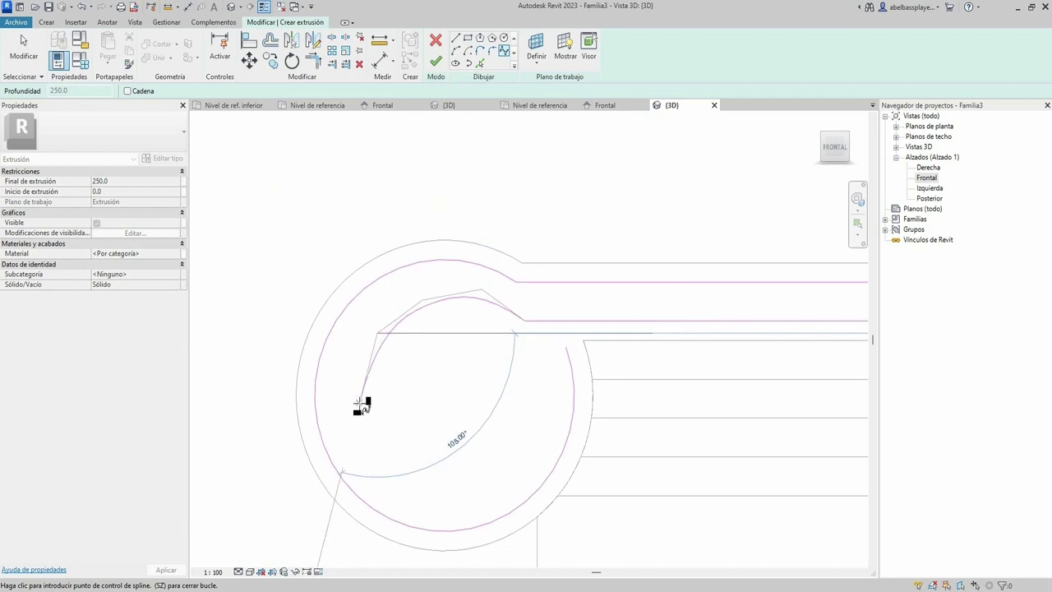
click(360, 403)
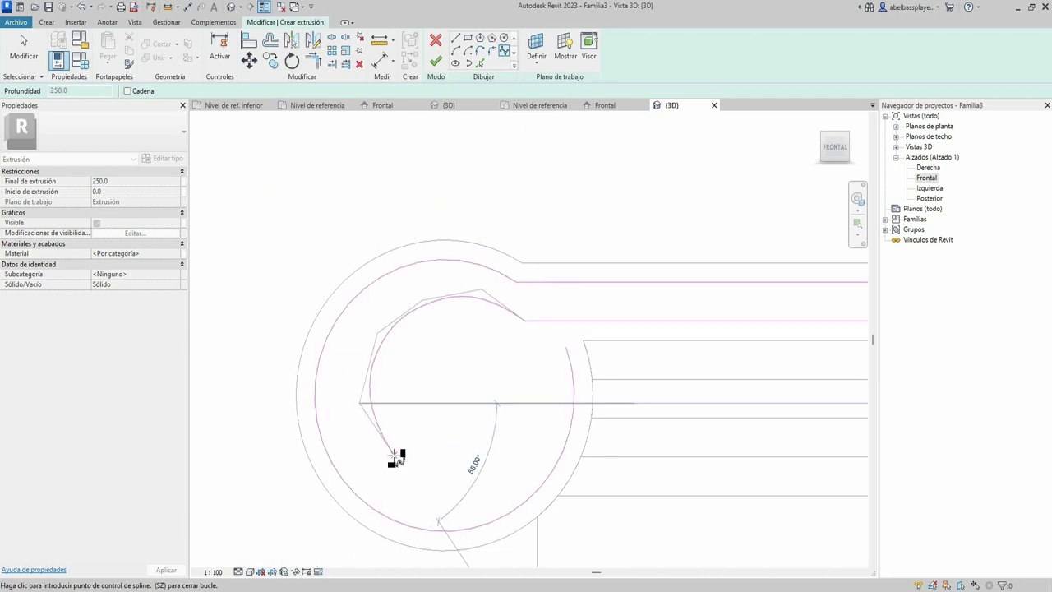
click(421, 483)
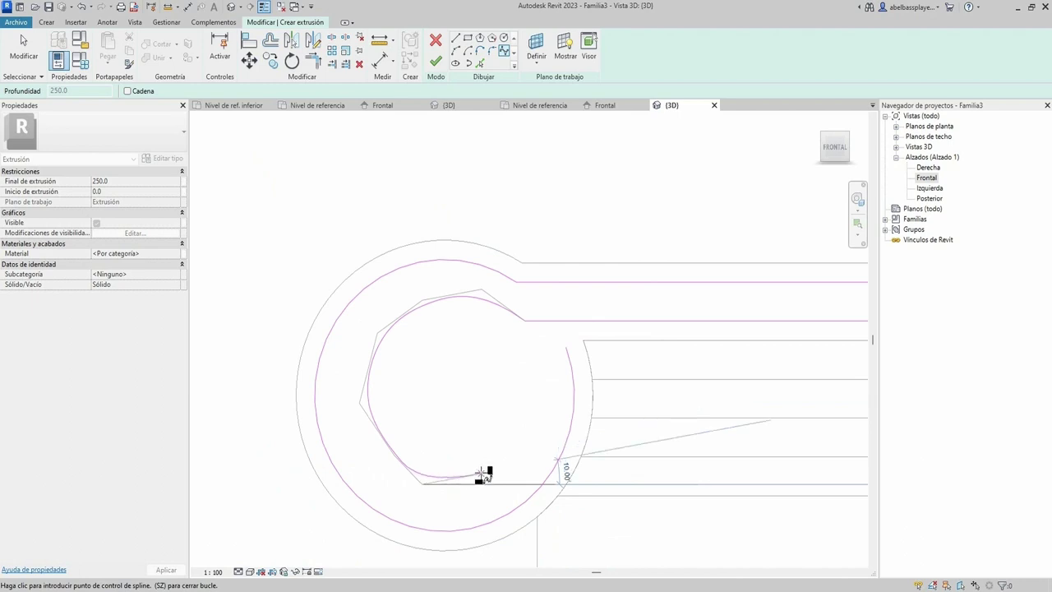
click(482, 474)
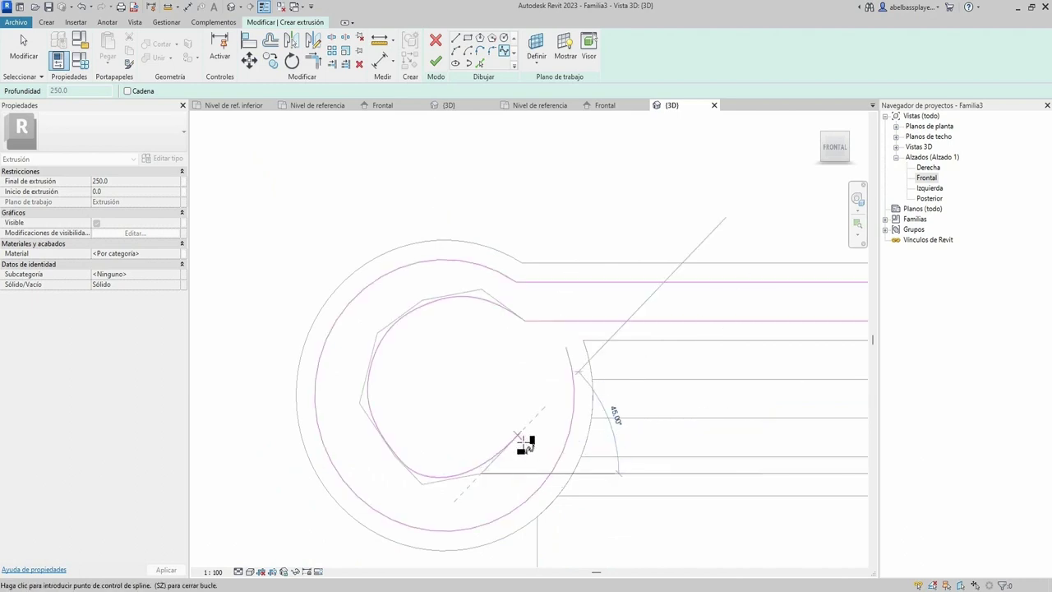
click(524, 446)
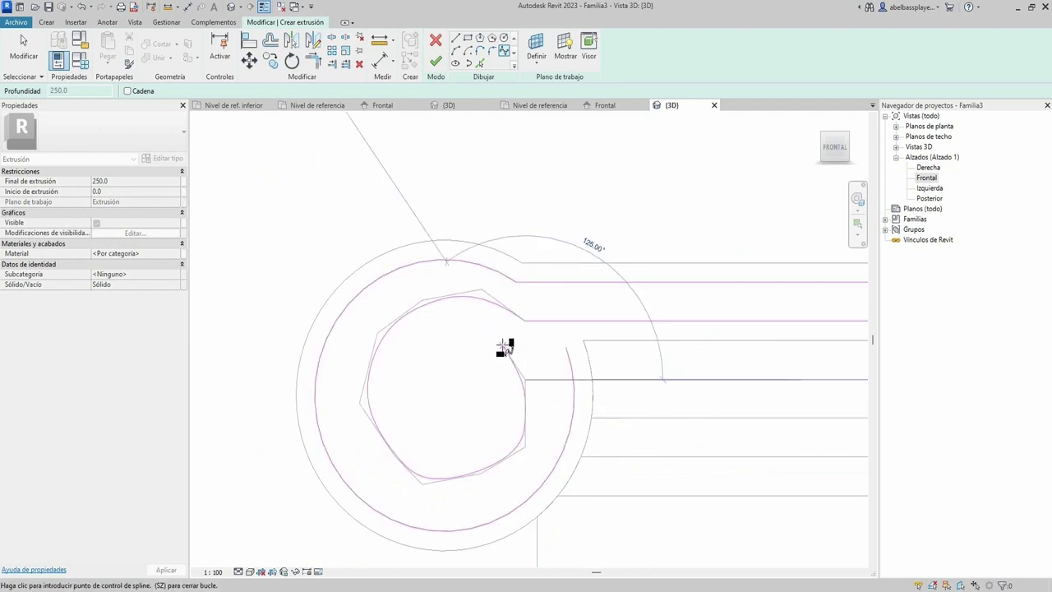
click(506, 346)
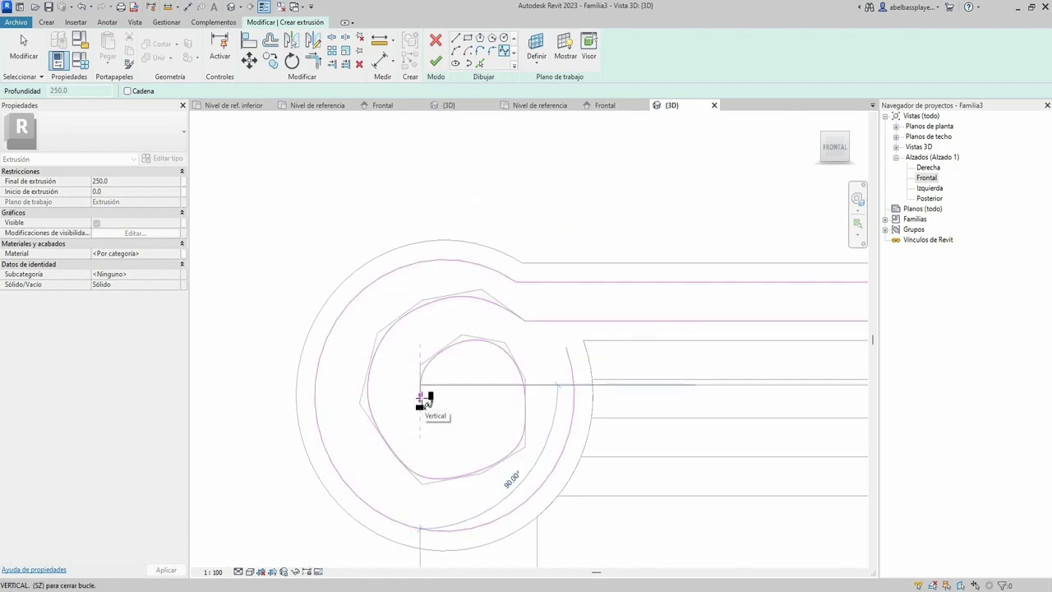
click(420, 398)
key(Escape)
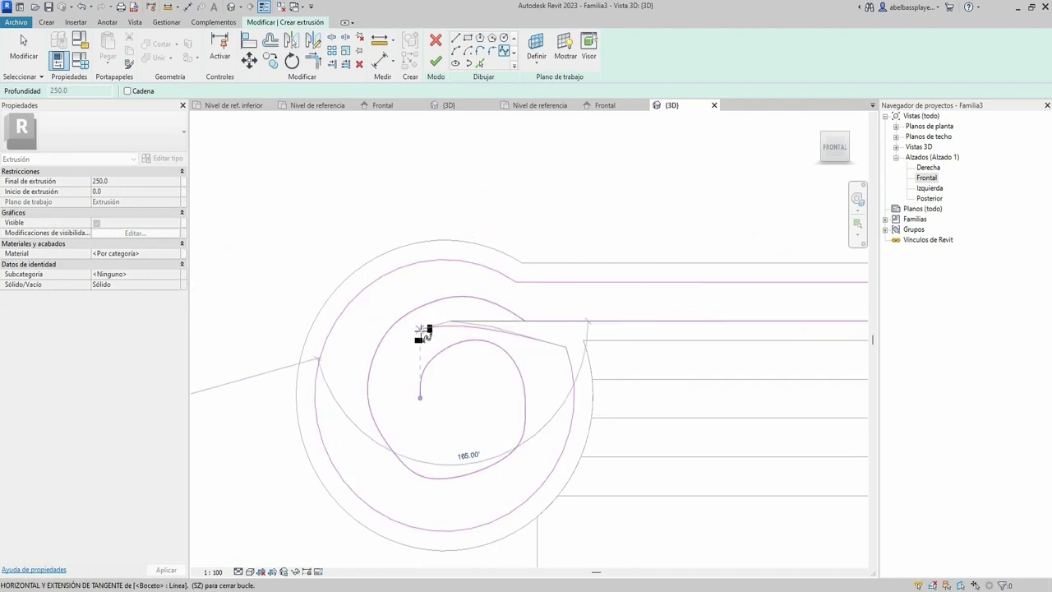
Draw a second, inner spiral spline winding inside the first
click(394, 368)
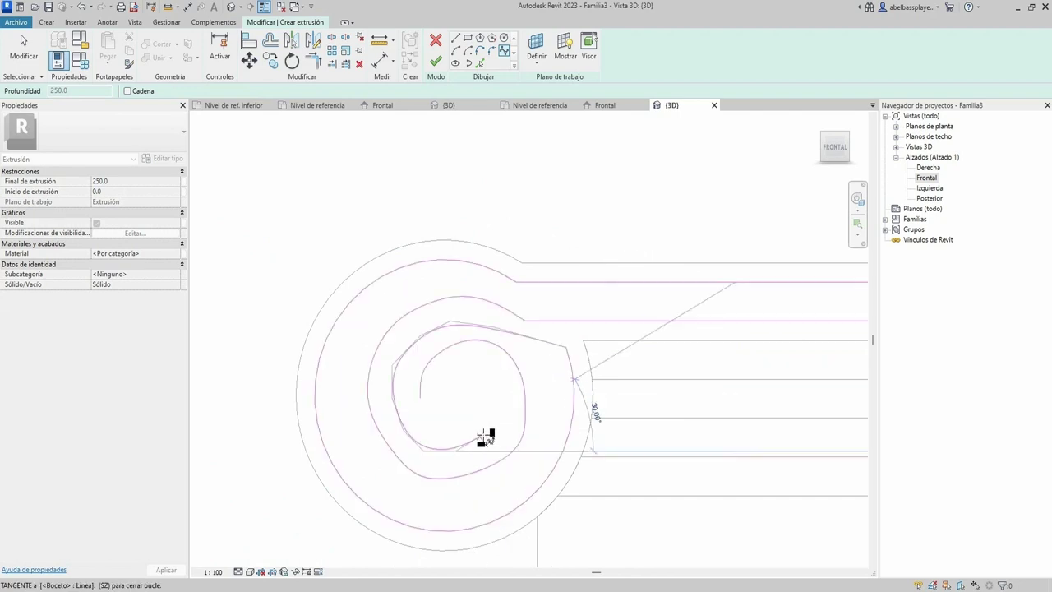
click(489, 434)
click(497, 370)
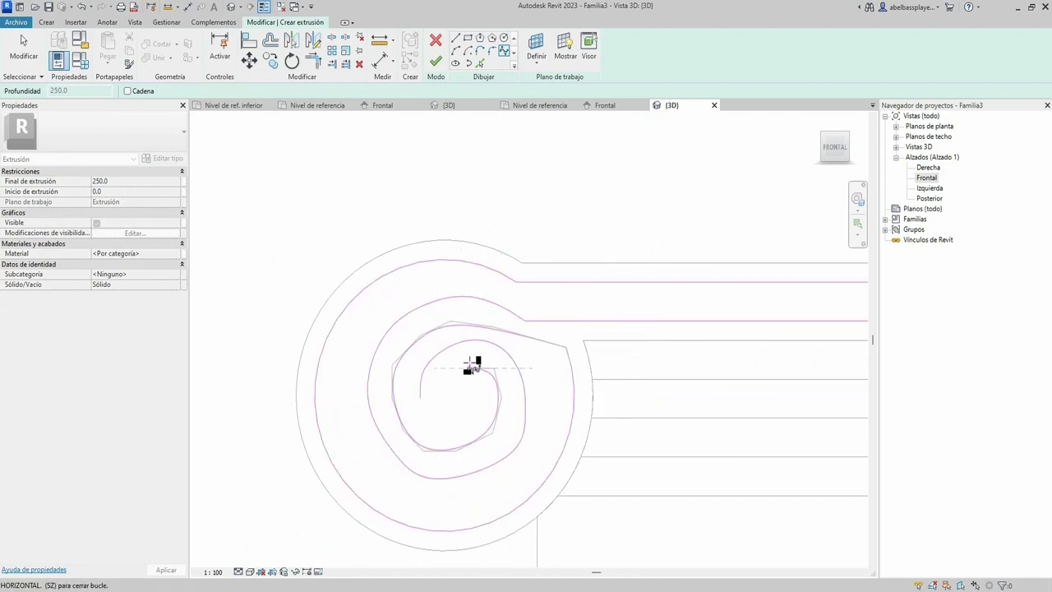
click(446, 373)
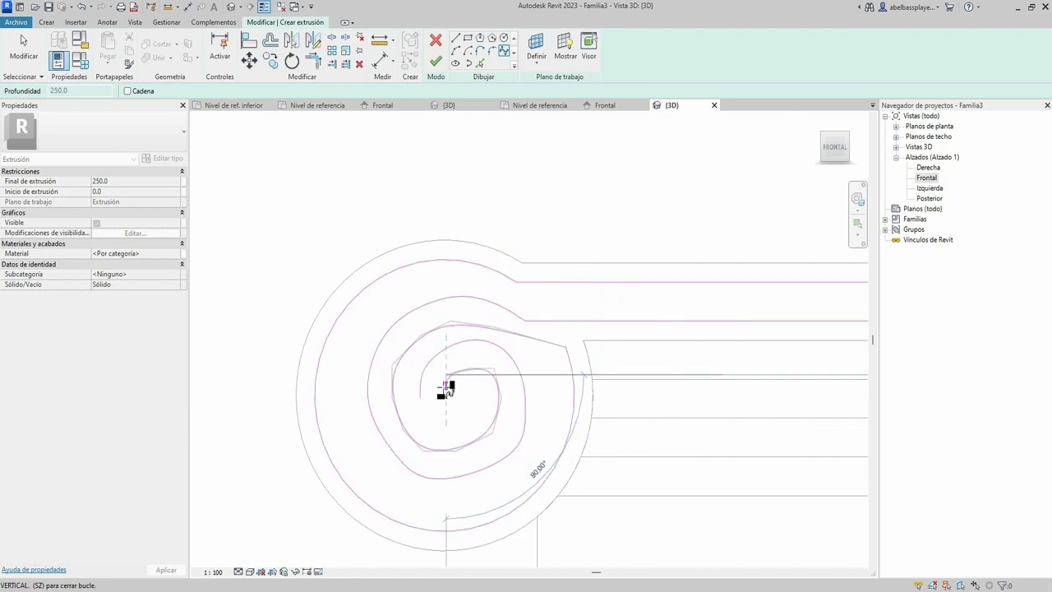
Close the spiral centre with a start-end-radius arc joining the two inner spline ends
click(456, 51)
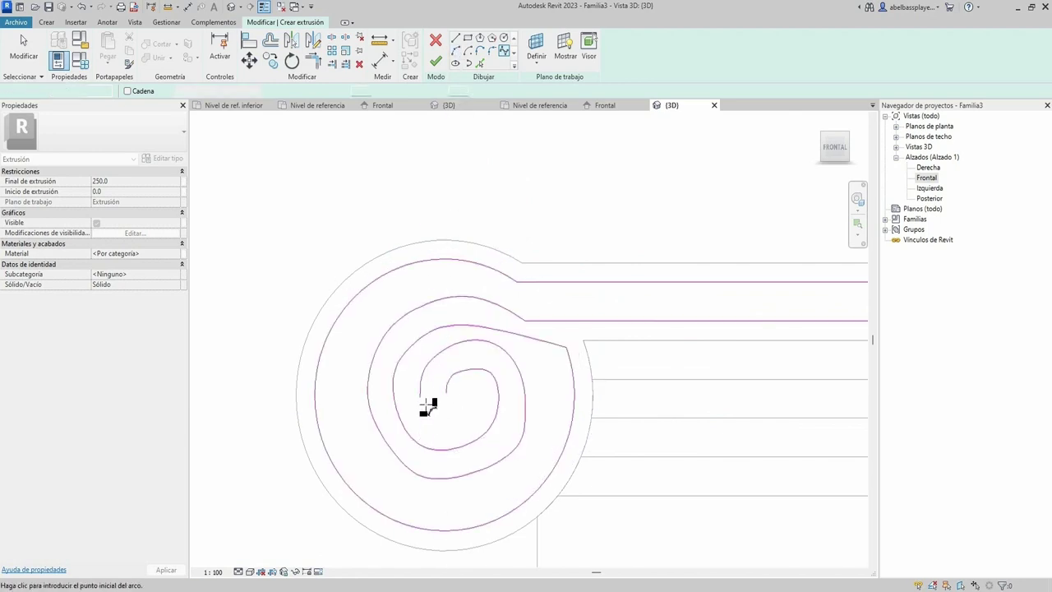
click(422, 398)
click(447, 393)
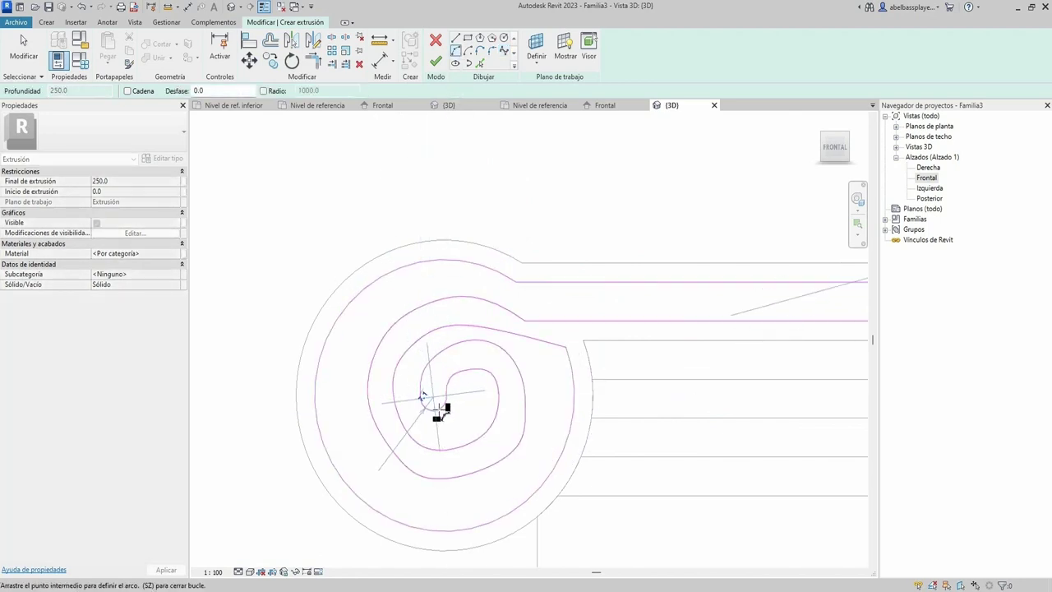
click(442, 411)
key(Escape)
scroll(526, 392, down, 3)
key(Escape)
scroll(413, 414, up, 3)
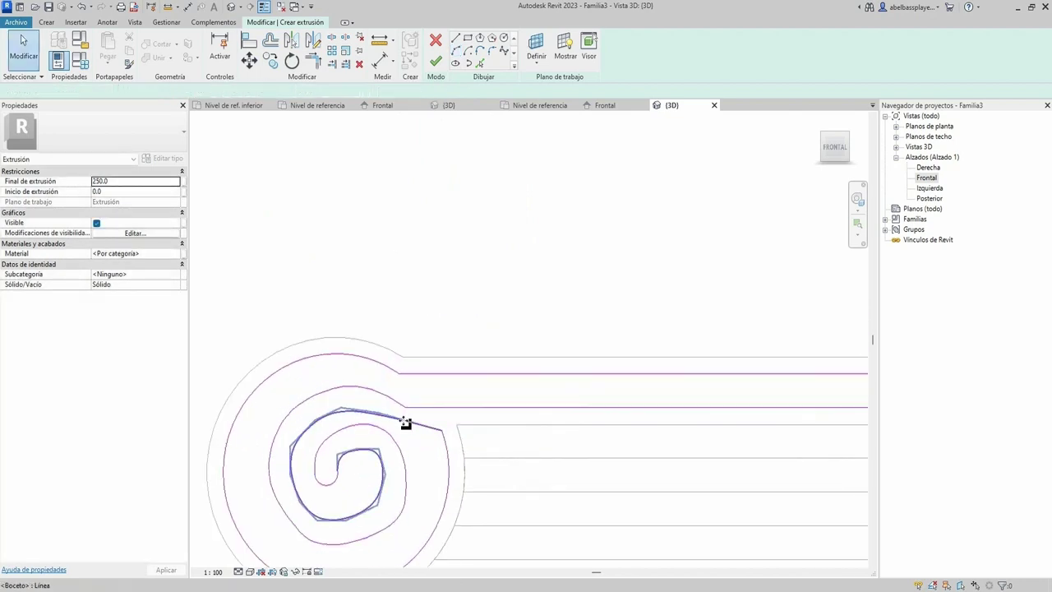
Drag an outer spline point to smooth the spiral top, then crossing-select all spiral sketch lines
click(406, 423)
scroll(387, 416, up, 3)
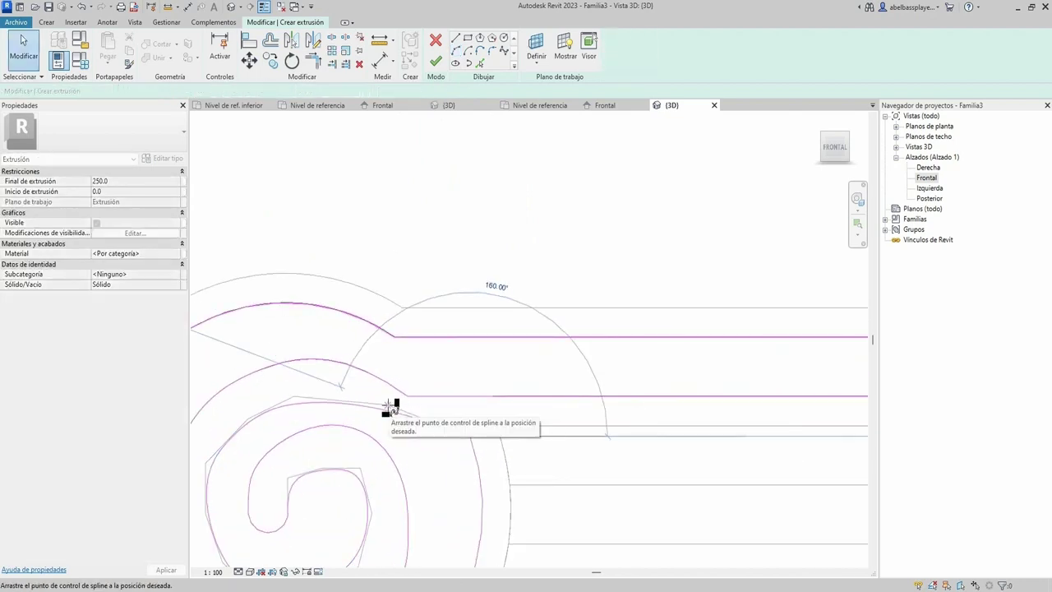
mouse_move(390, 407)
mouse_down()
mouse_move(346, 397)
mouse_move(354, 387)
mouse_up()
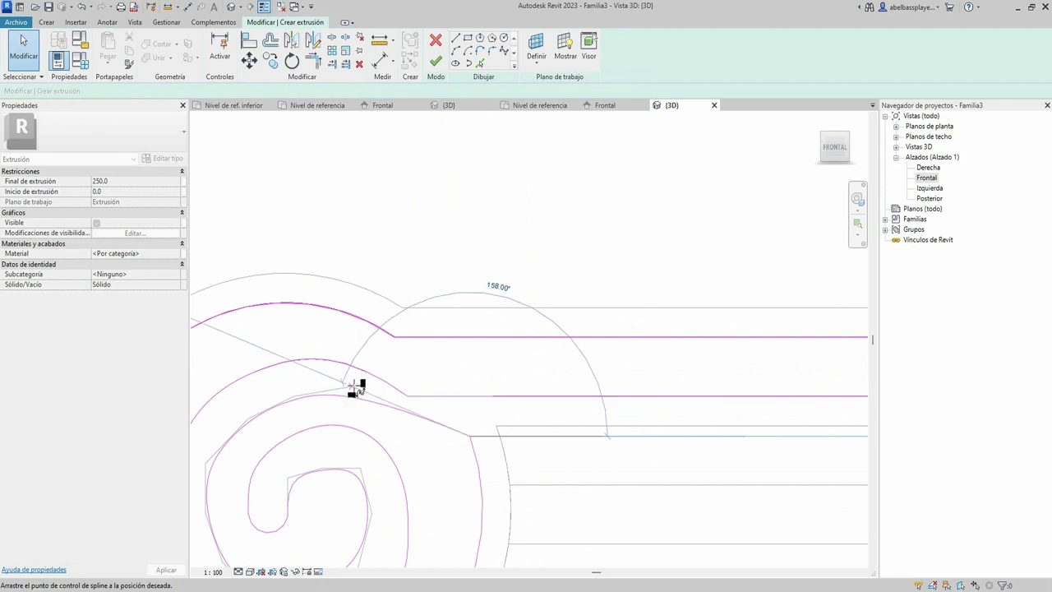
scroll(439, 425, down, 4)
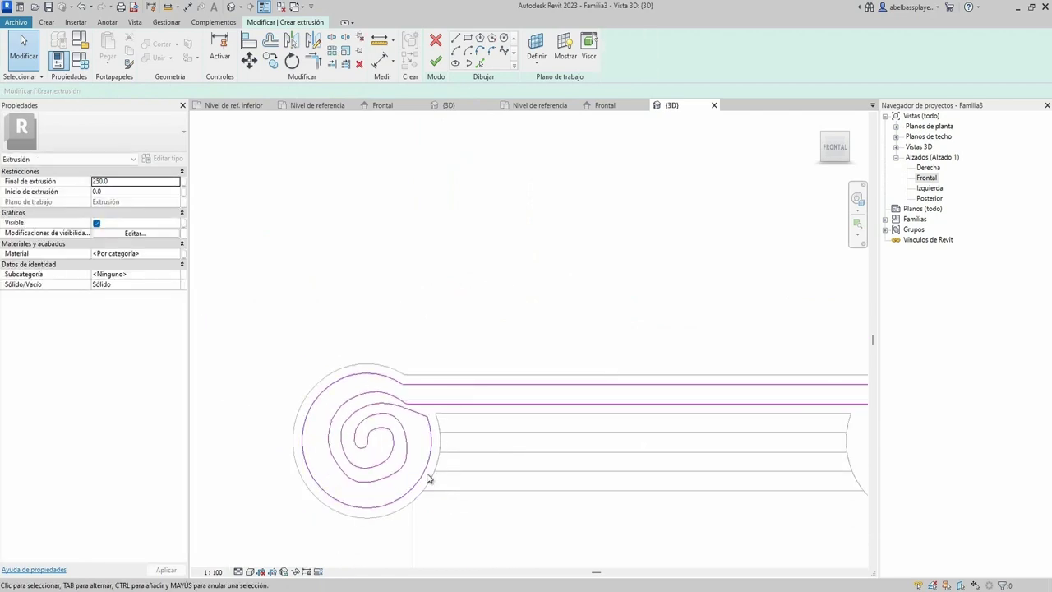
scroll(448, 477, down, 2)
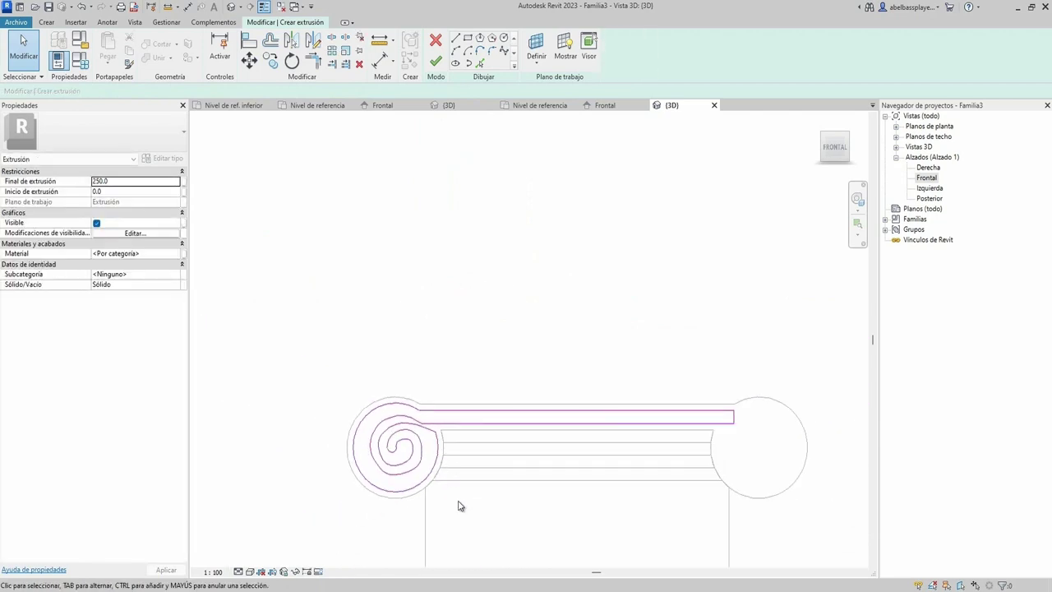
drag(460, 502, 347, 386)
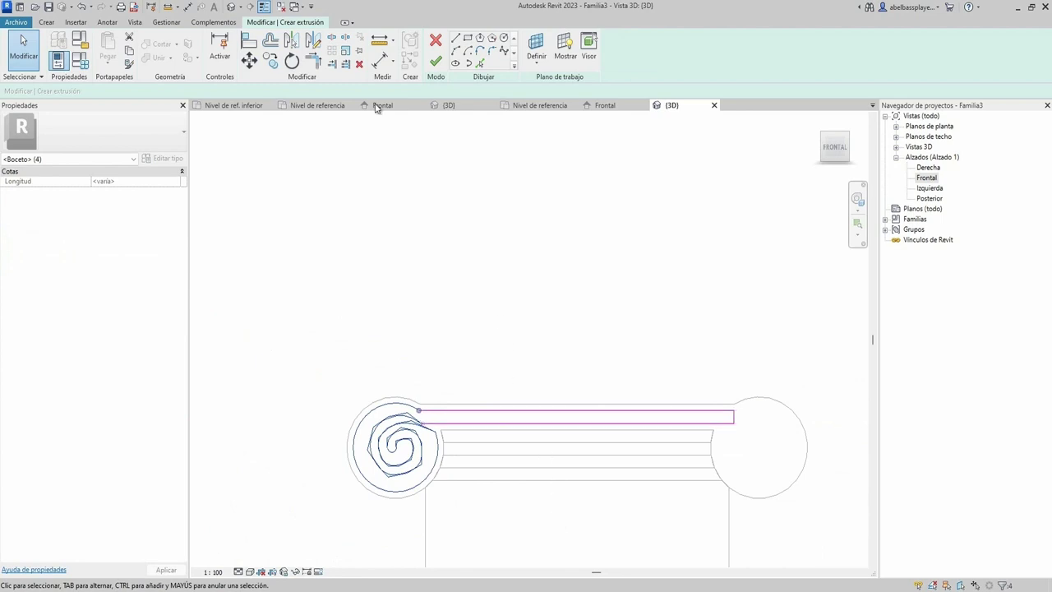
Mirror the spiral across an axis on the top band line to the band's right end
click(312, 43)
click(576, 411)
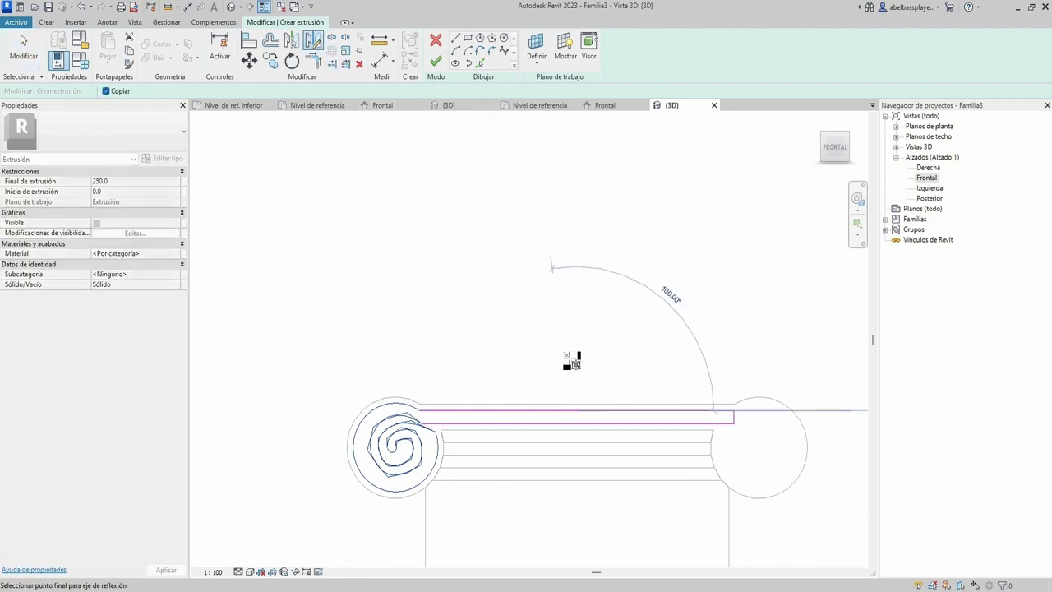
click(576, 348)
middle_drag(595, 348, 425, 337)
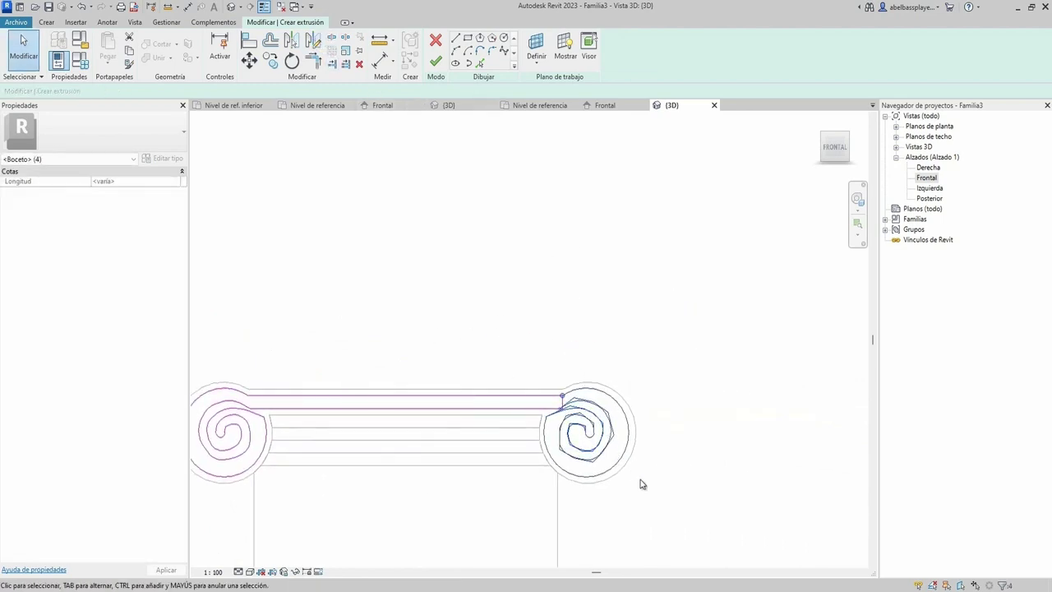
scroll(647, 478, up, 4)
click(493, 348)
scroll(494, 347, up, 3)
Delete the short stray vertical line and extend the horizontal abacus line to meet the spiral
click(465, 317)
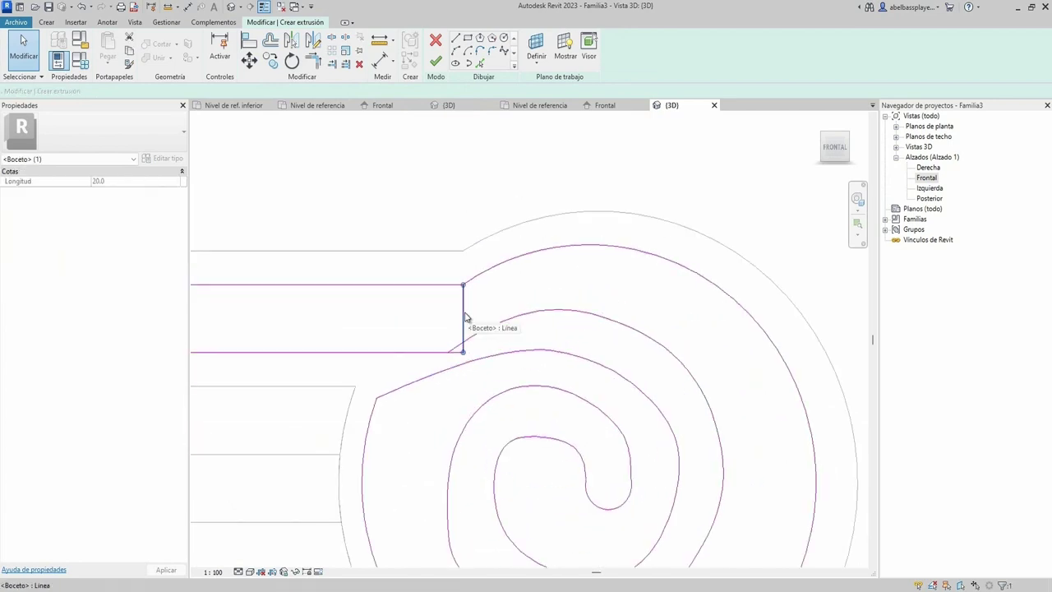
key(Delete)
click(446, 352)
scroll(449, 351, down, 5)
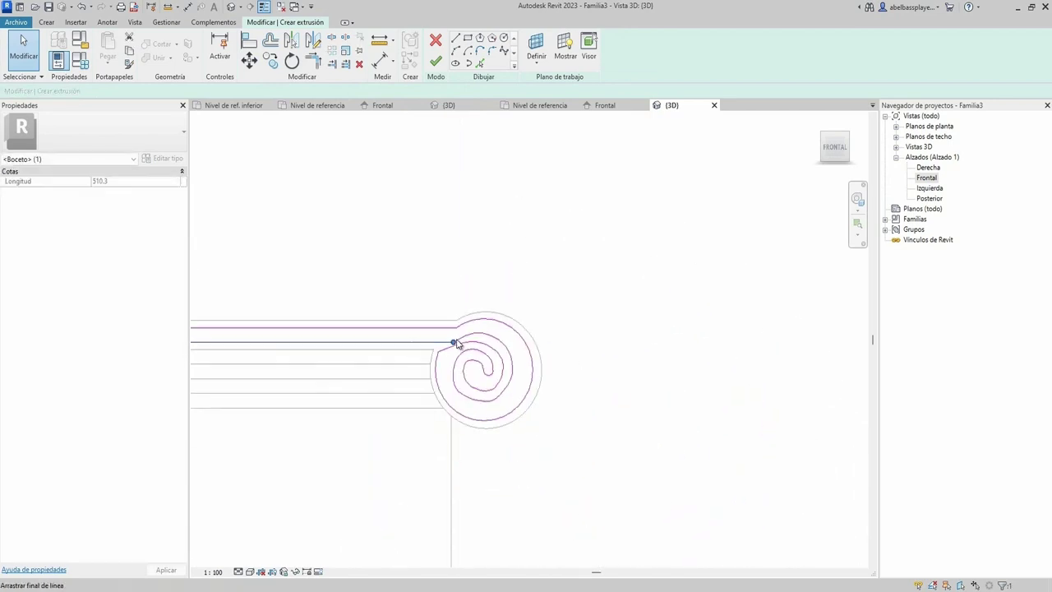
click(550, 354)
Finish the volute sketch as an extrusion, orbit to check it, and switch to Nivel de referencia
click(436, 61)
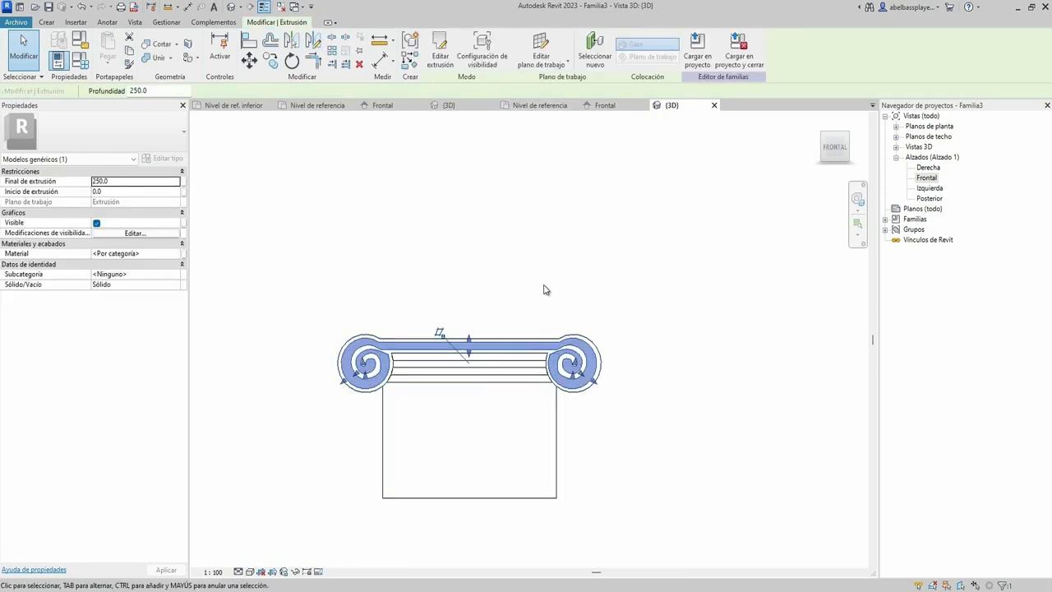
mouse_move(590, 306)
shift+middle_down()
mouse_move(423, 395)
mouse_move(493, 439)
mouse_move(502, 432)
mouse_move(253, 388)
mouse_move(614, 453)
mouse_move(618, 350)
shift+middle_up()
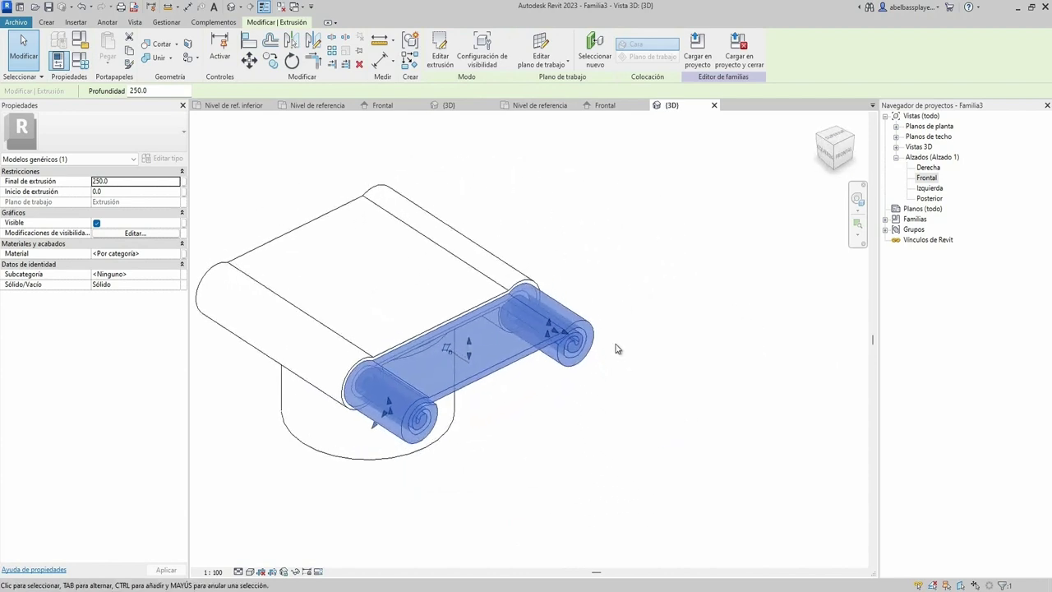
click(536, 110)
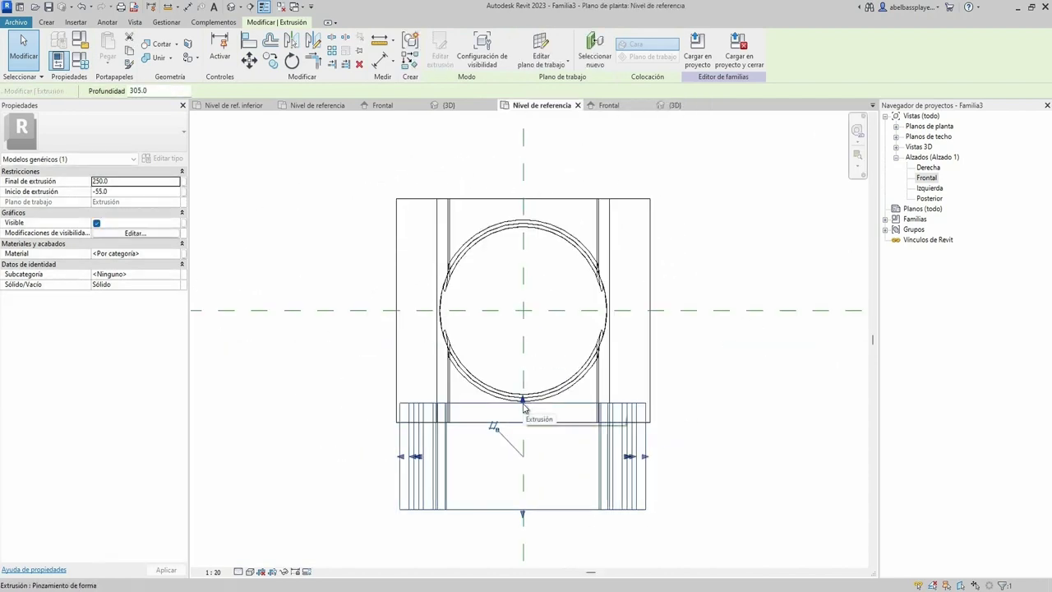
Set the front volute extrusion to run from -10.0 to 0.0 in the plan view
drag(524, 426, 524, 394)
drag(526, 519, 523, 424)
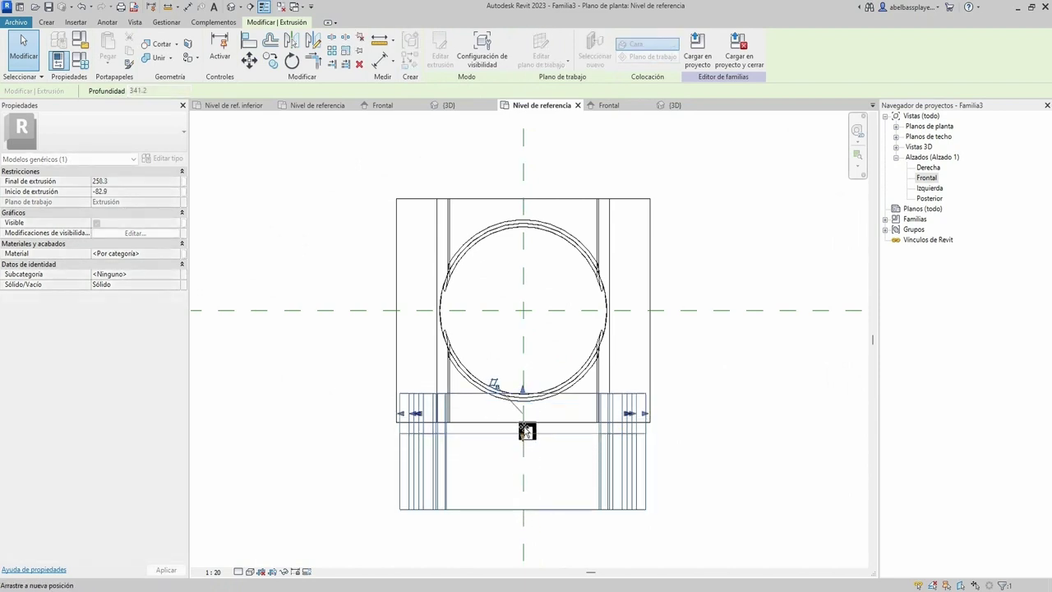
scroll(512, 429, up, 2)
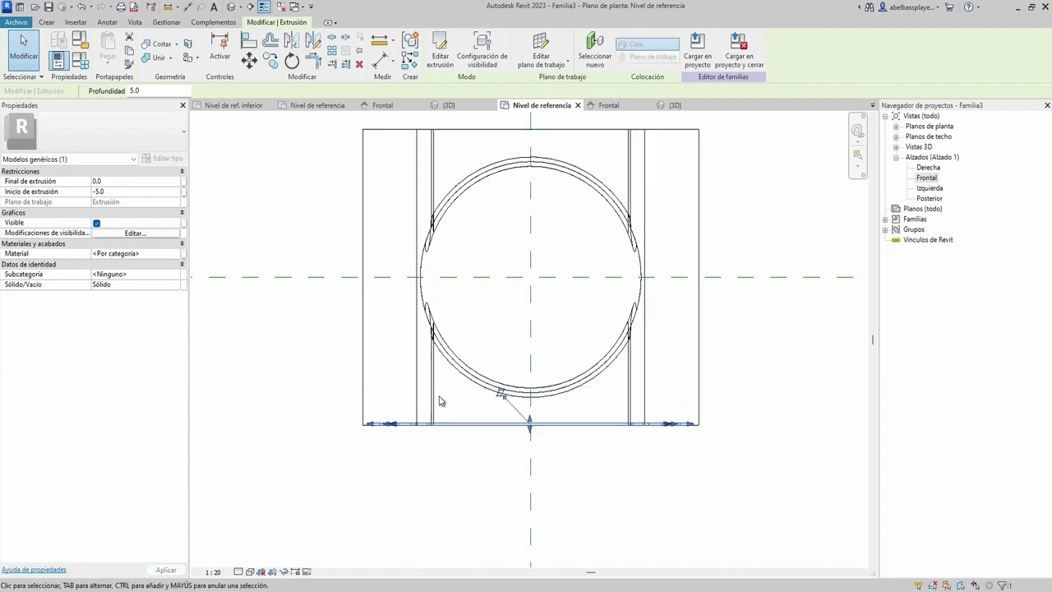
click(134, 190)
scroll(362, 378, up, 1)
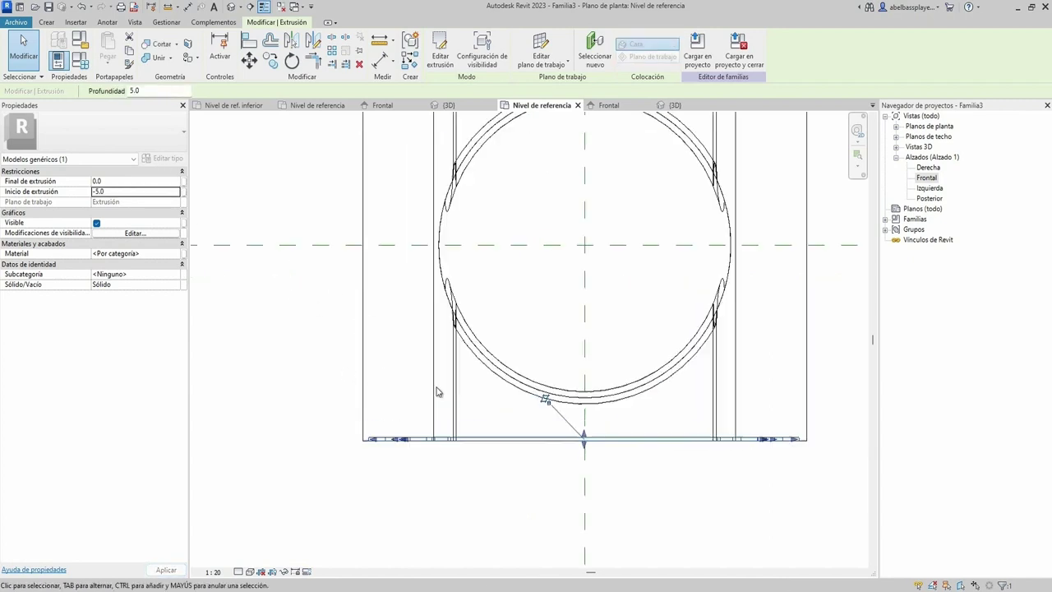
drag(588, 437, 586, 448)
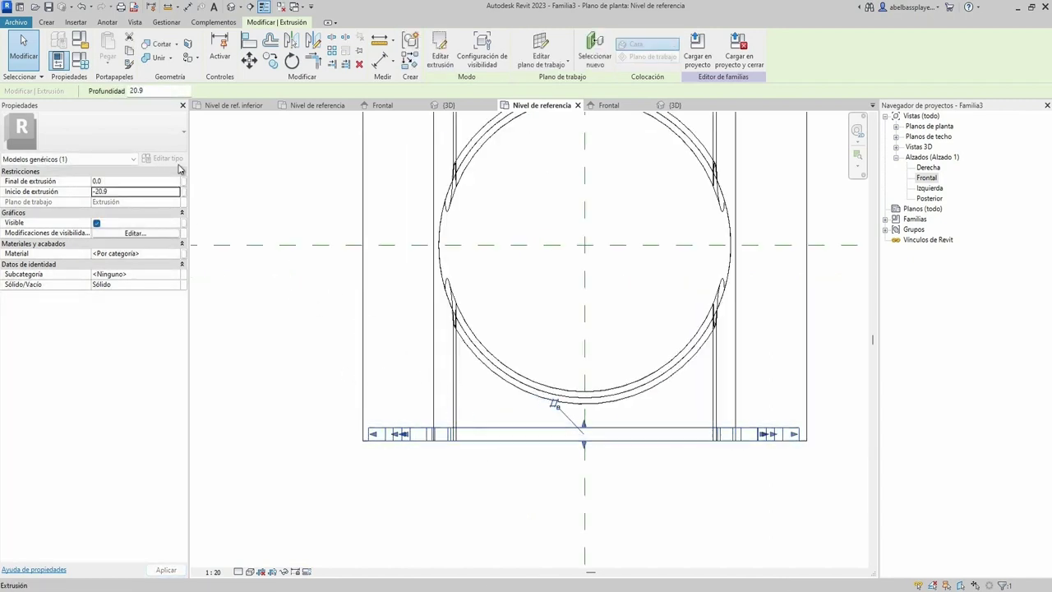
double_click(145, 192)
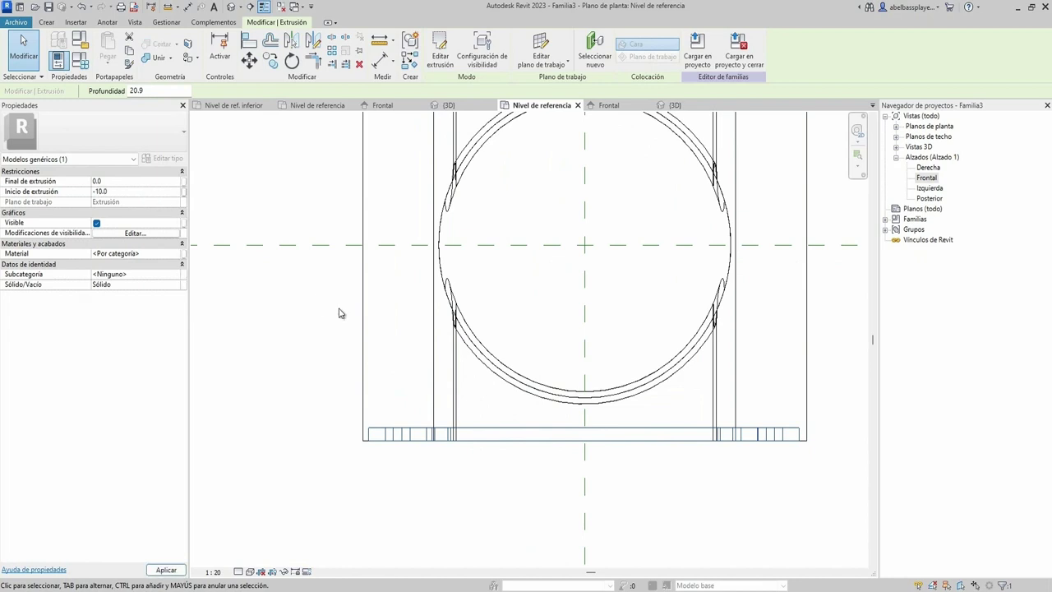
scroll(312, 179, down, 2)
mouse_move(318, 184)
middle_down()
mouse_move(398, 299)
mouse_move(477, 357)
middle_up()
click(486, 336)
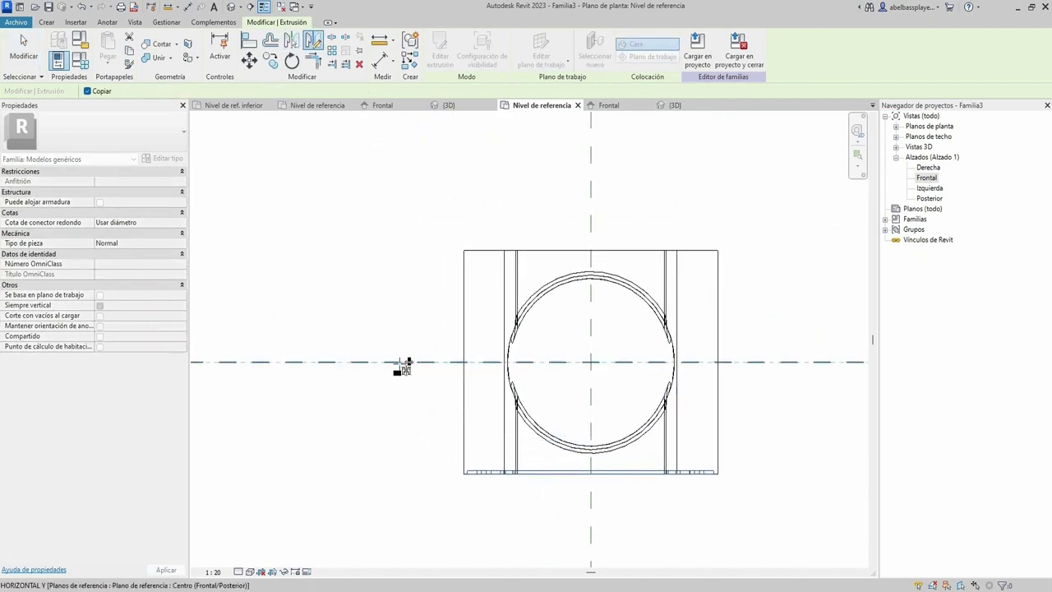
click(403, 365)
Orbit the 3D view to inspect the thin 10-deep extrusion on the capital's front
click(675, 105)
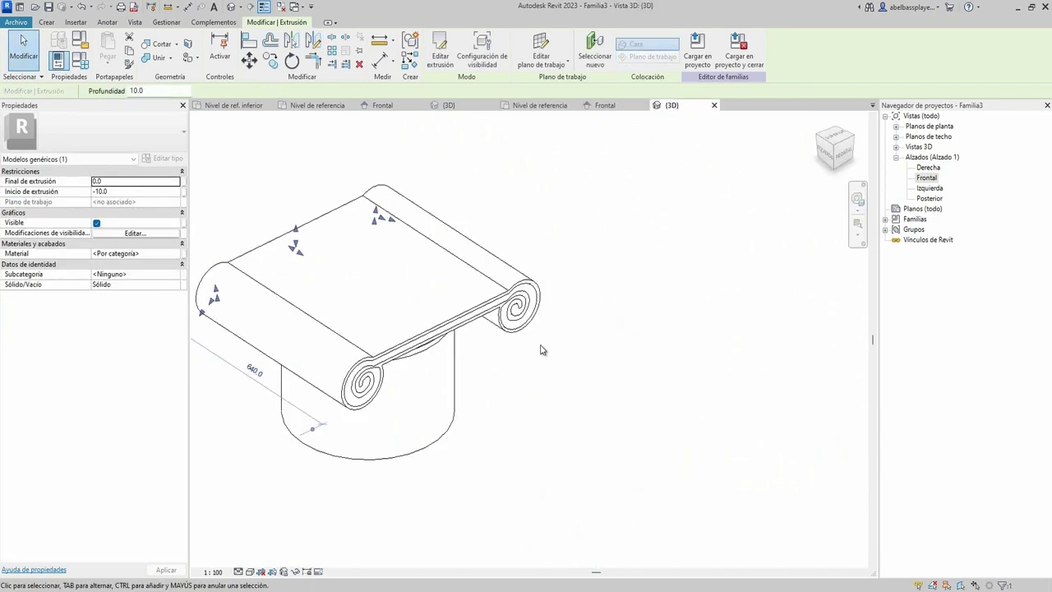
click(540, 348)
mouse_move(469, 356)
shift+middle_down()
mouse_move(376, 227)
mouse_move(446, 433)
mouse_move(627, 403)
mouse_move(437, 441)
mouse_move(371, 436)
mouse_move(451, 480)
mouse_move(798, 469)
mouse_move(812, 435)
shift+middle_up()
Move from the Nivel de referencia plan to the Frontal elevation showing both volutes face-on
click(540, 105)
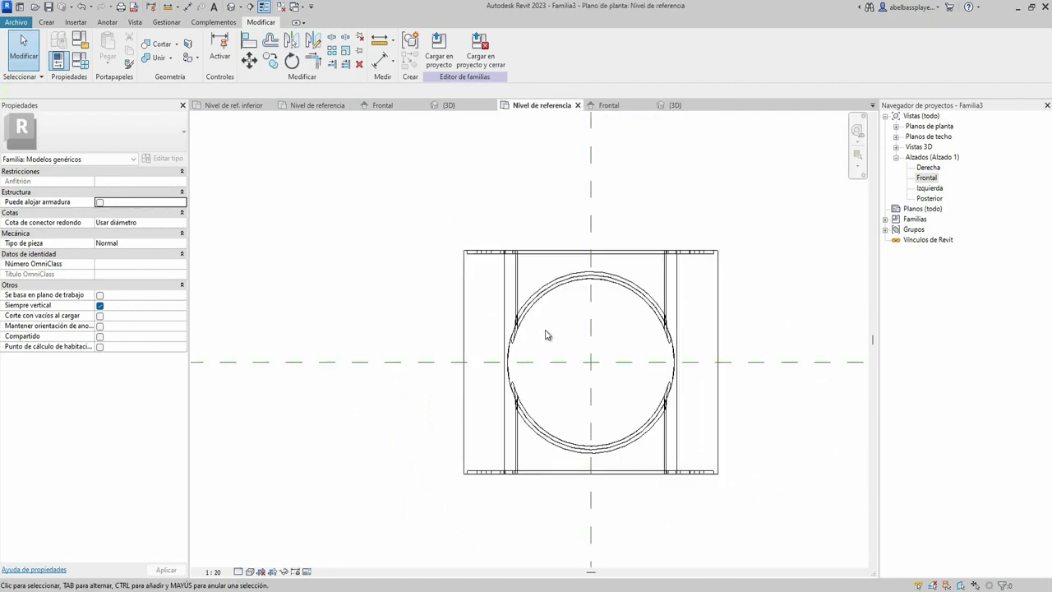
scroll(646, 280, down, 2)
scroll(646, 280, up, 1)
scroll(604, 434, up, 1)
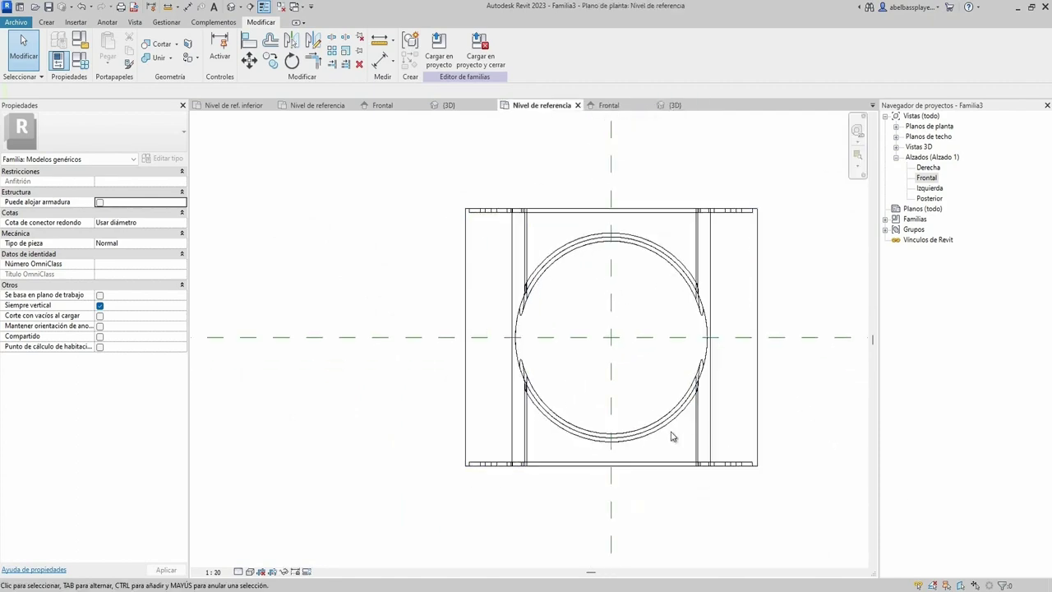
scroll(597, 335, up, 1)
scroll(550, 265, up, 1)
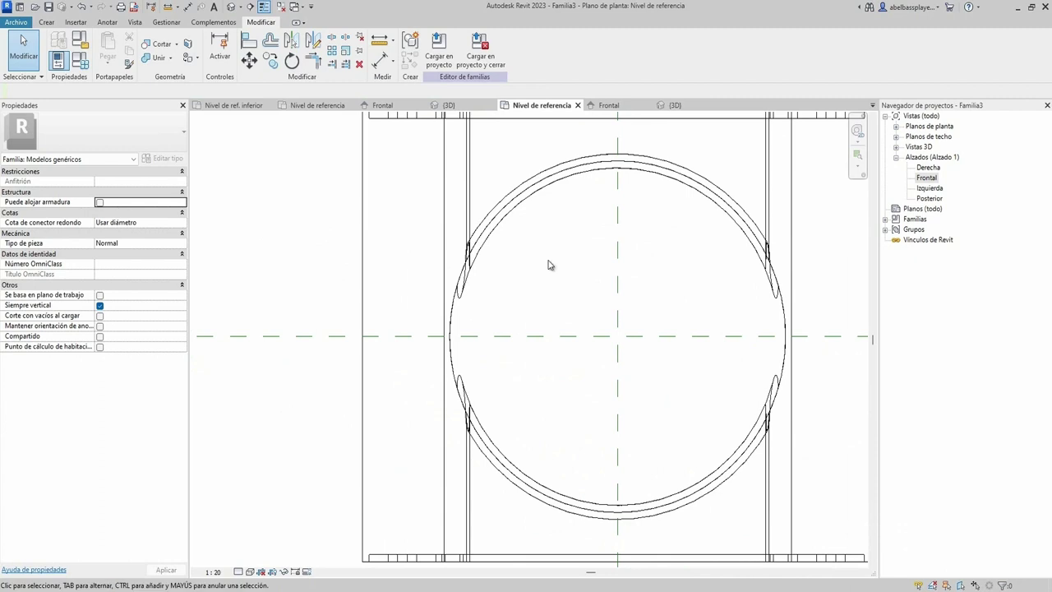
click(46, 24)
click(596, 108)
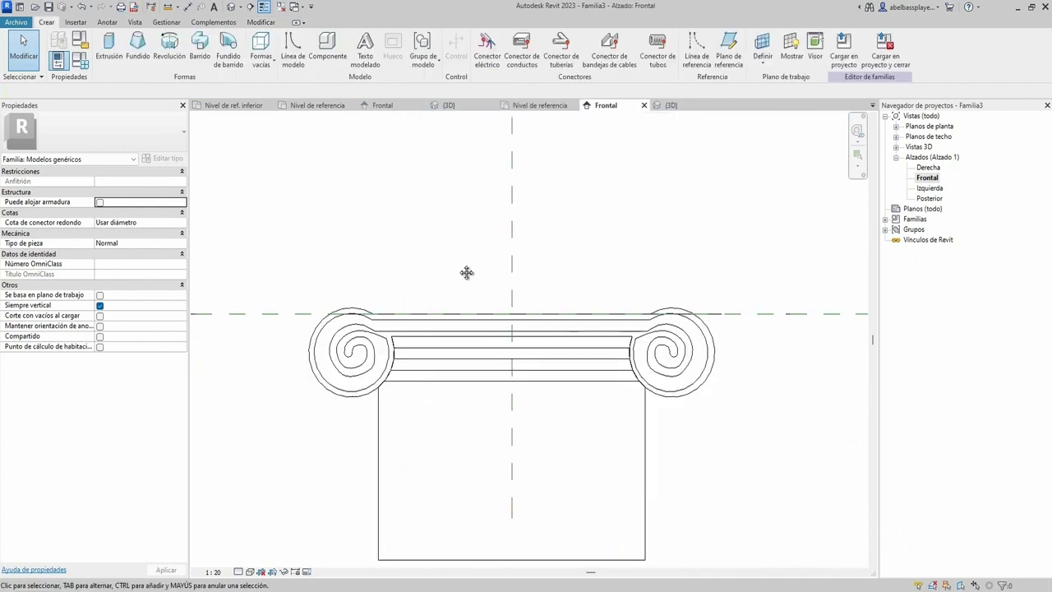
scroll(467, 272, up, 2)
Start and abandon a solid revolution, then bring up the Void Forms list
click(169, 49)
key(Escape)
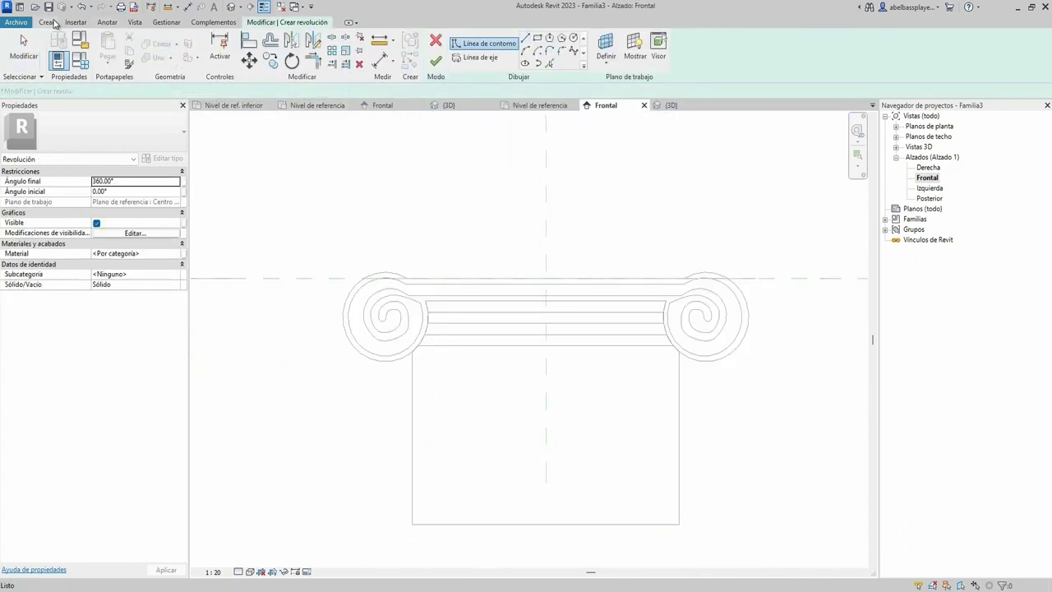
click(437, 41)
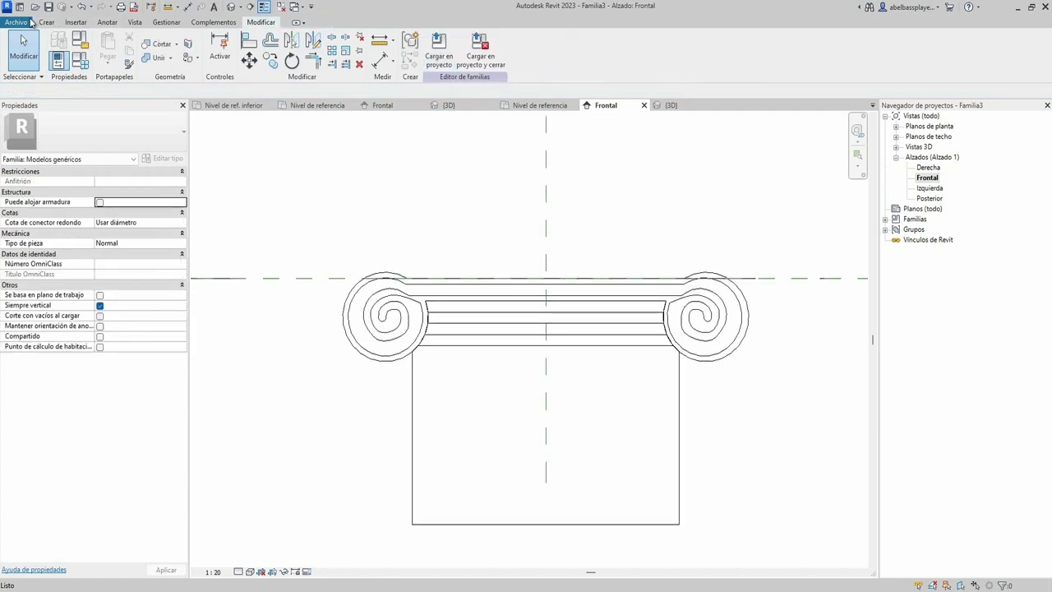
click(46, 22)
click(261, 51)
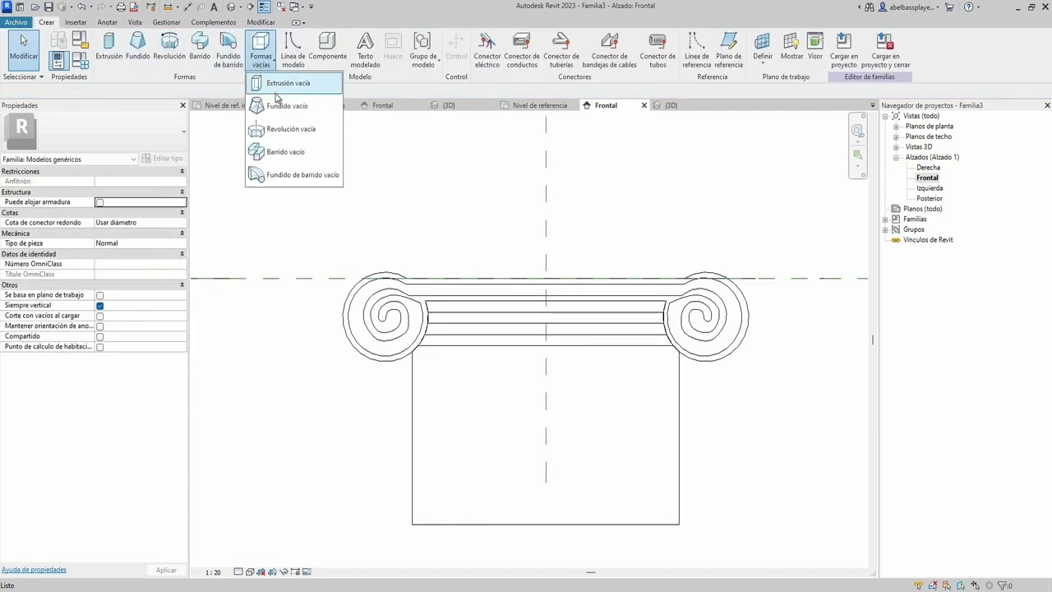
Start a void revolution, keeping the current centre work plane
click(277, 136)
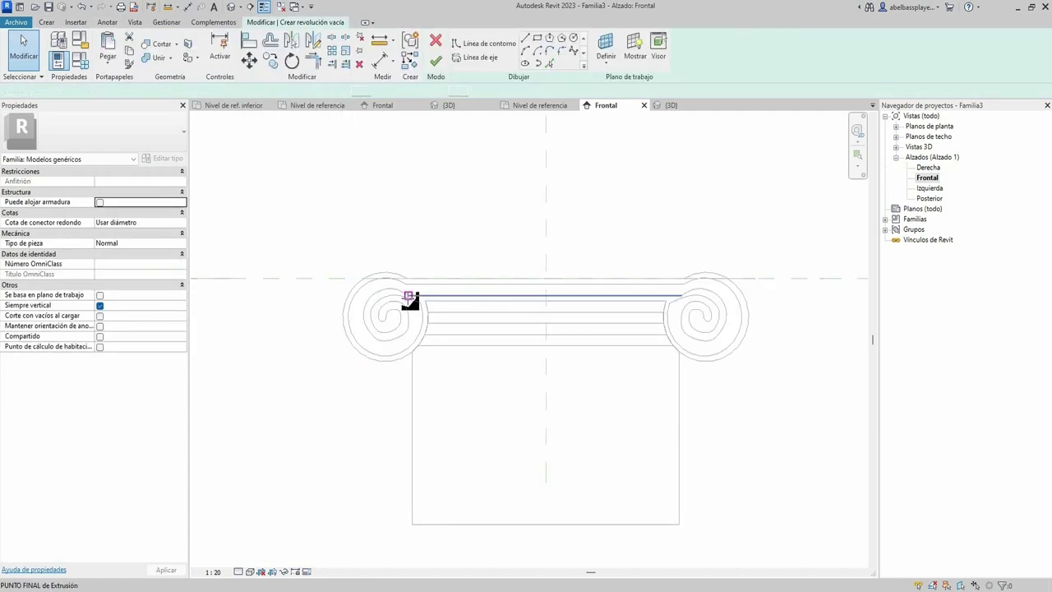
click(605, 49)
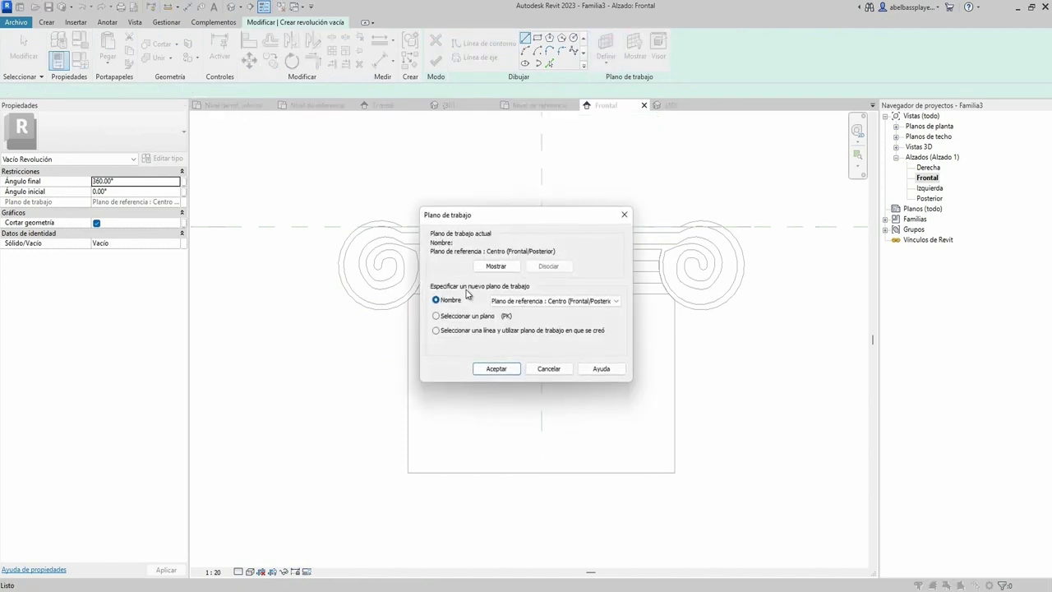
click(485, 371)
scroll(409, 475, up, 2)
scroll(409, 477, up, 2)
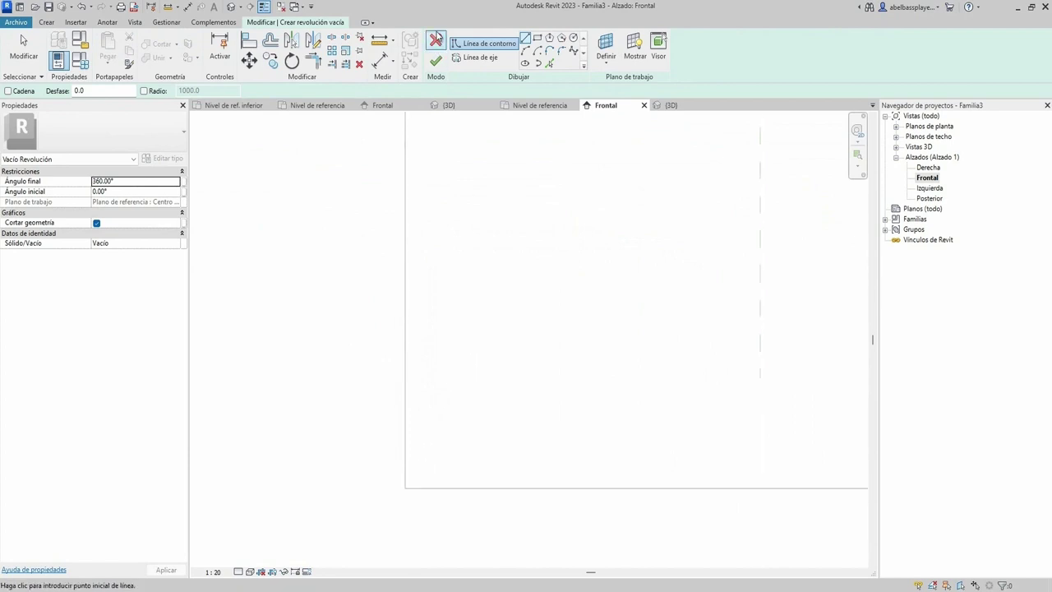
Draw the vertical revolution axis from the shaft's bottom-left corner up past the capital
click(444, 393)
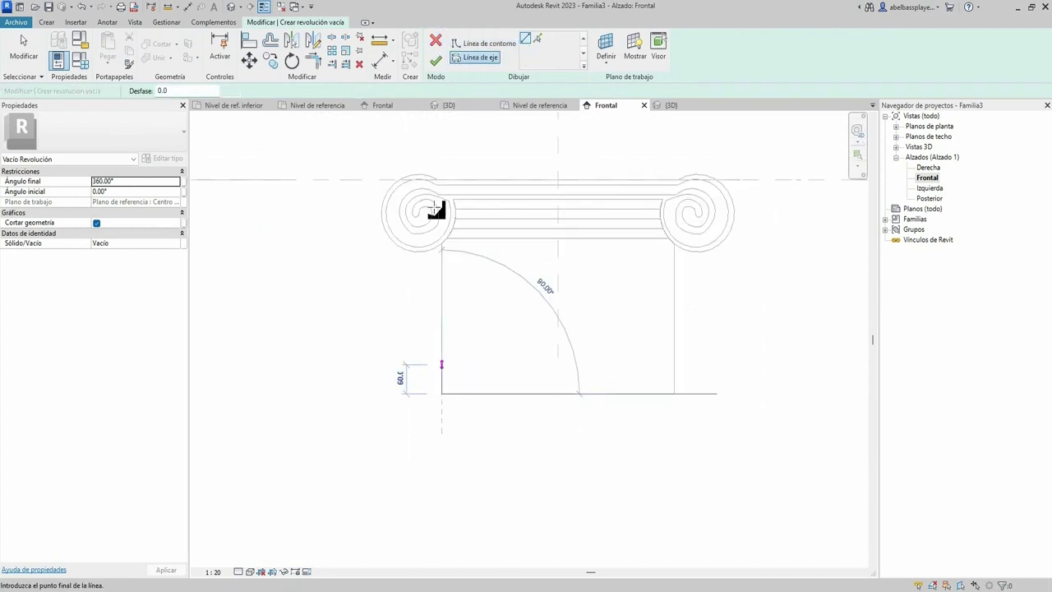
click(450, 152)
key(Delete)
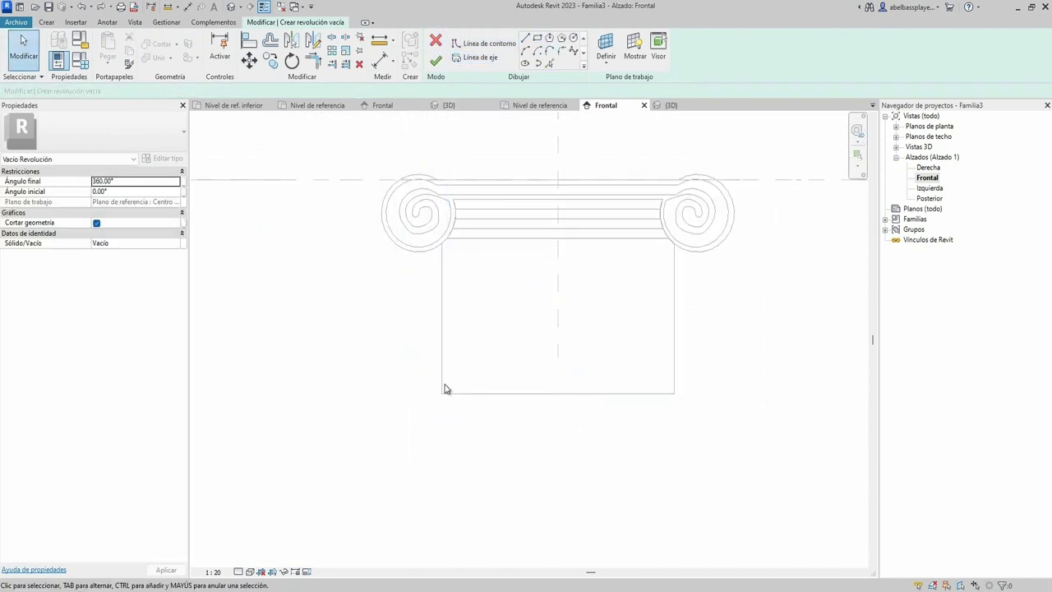
click(467, 59)
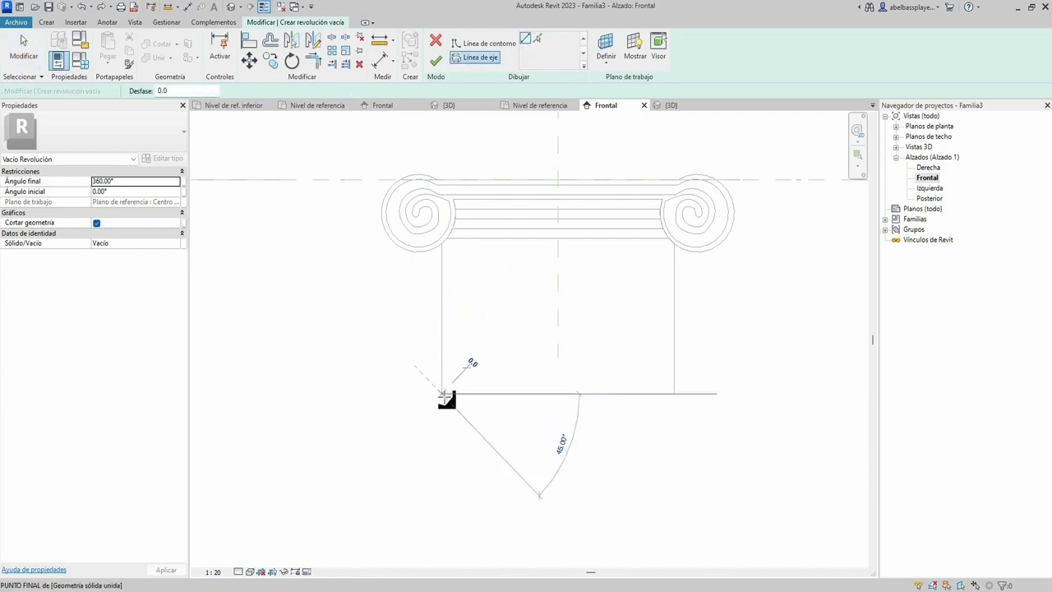
click(445, 398)
click(438, 176)
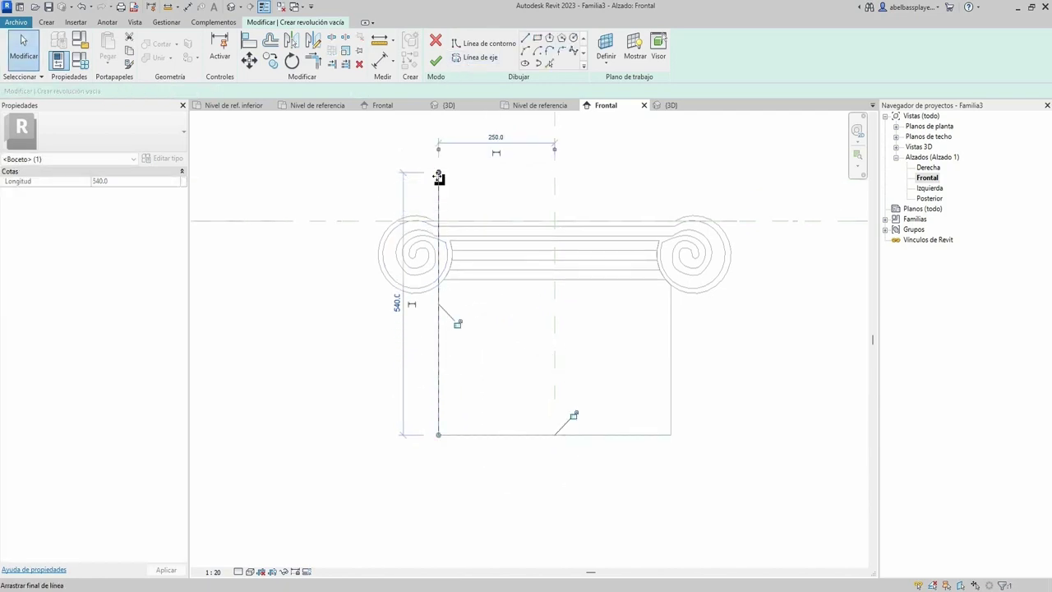
key(Escape)
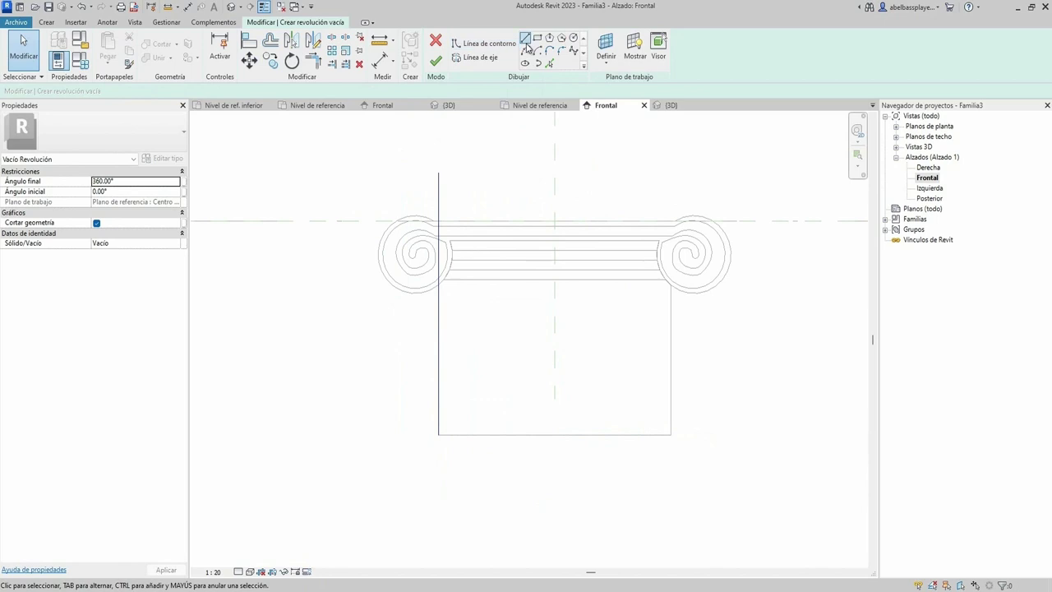
Start the flute profile with a 50-long 45° line from the axis bottom
click(526, 41)
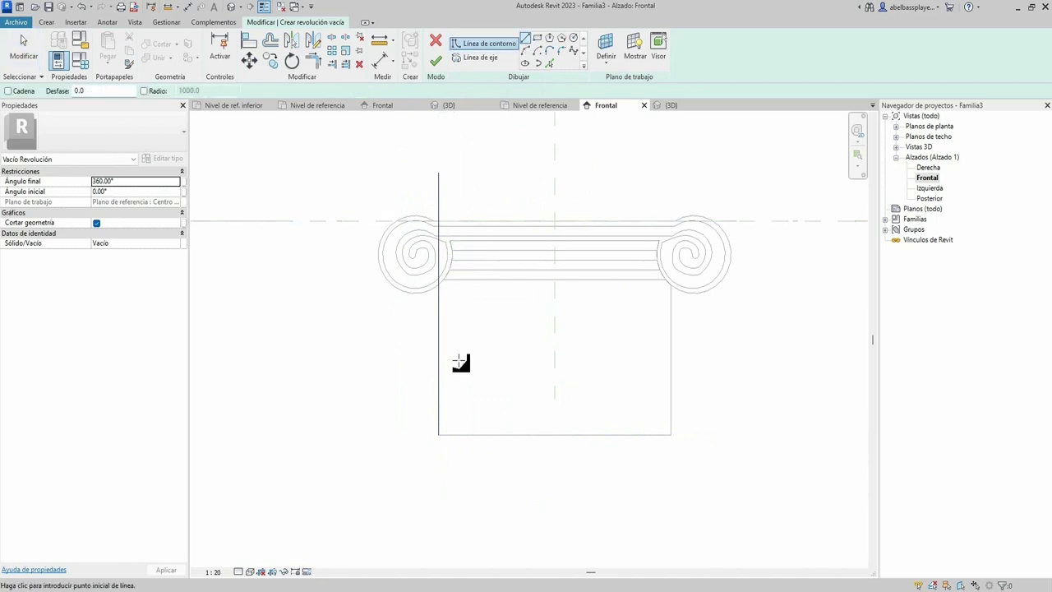
scroll(442, 425, up, 2)
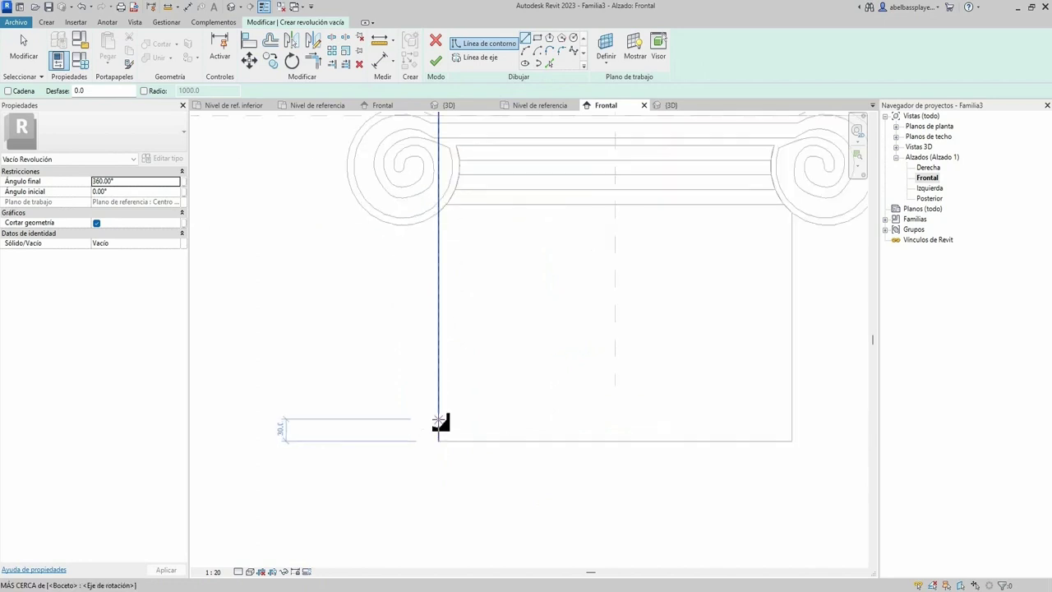
click(440, 420)
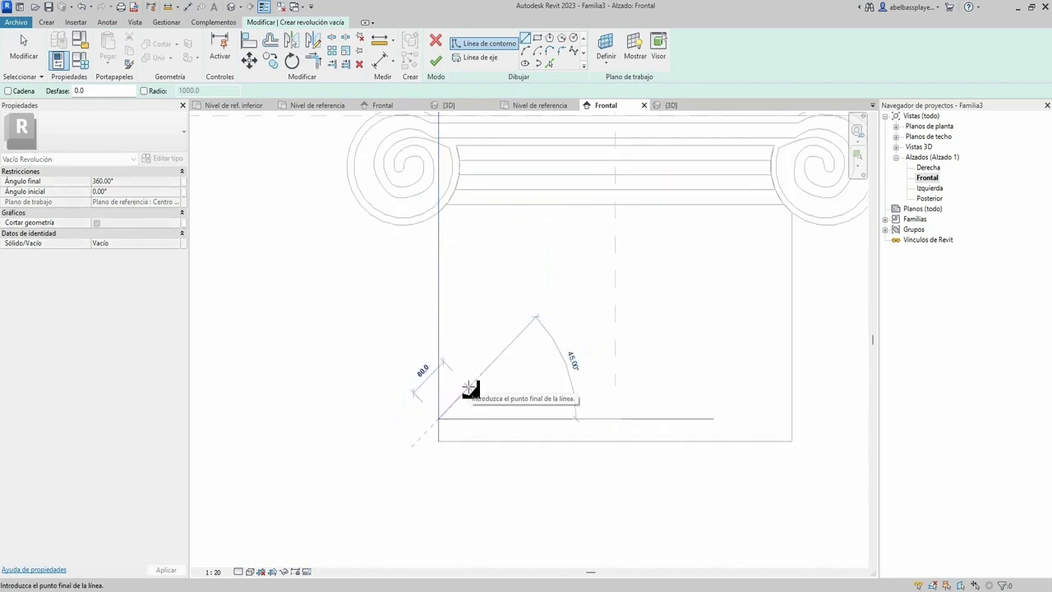
text(50)
key(Return)
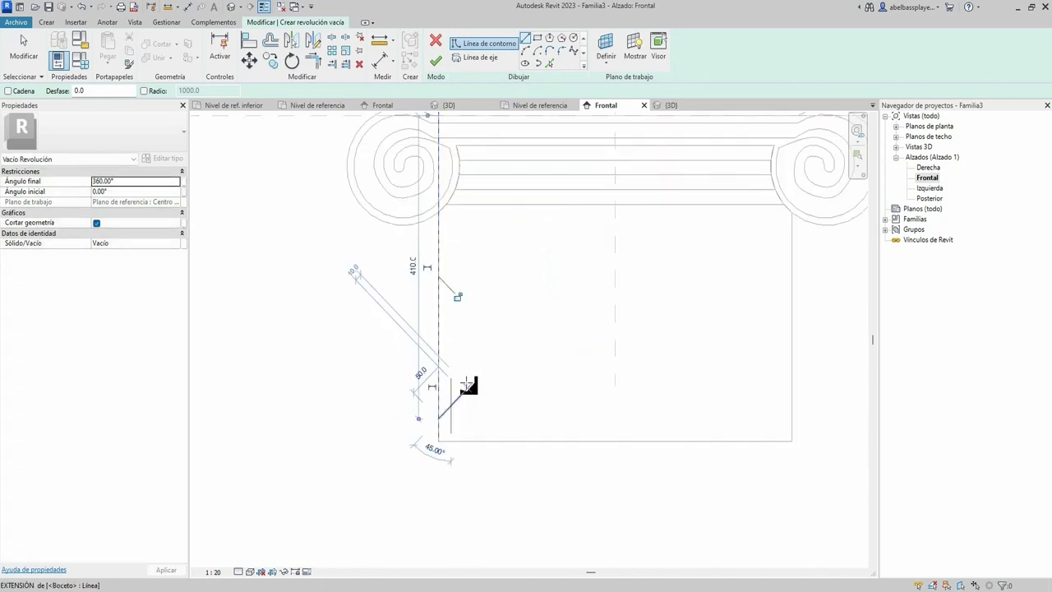
Add a small arc at the profile's lower corner near the axis
click(525, 51)
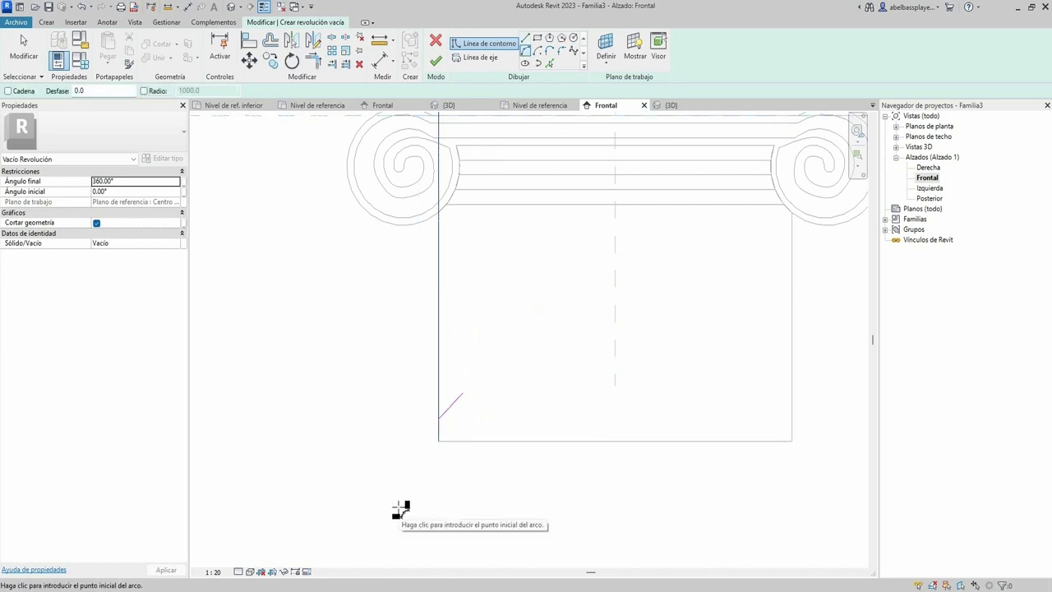
scroll(401, 510, up, 2)
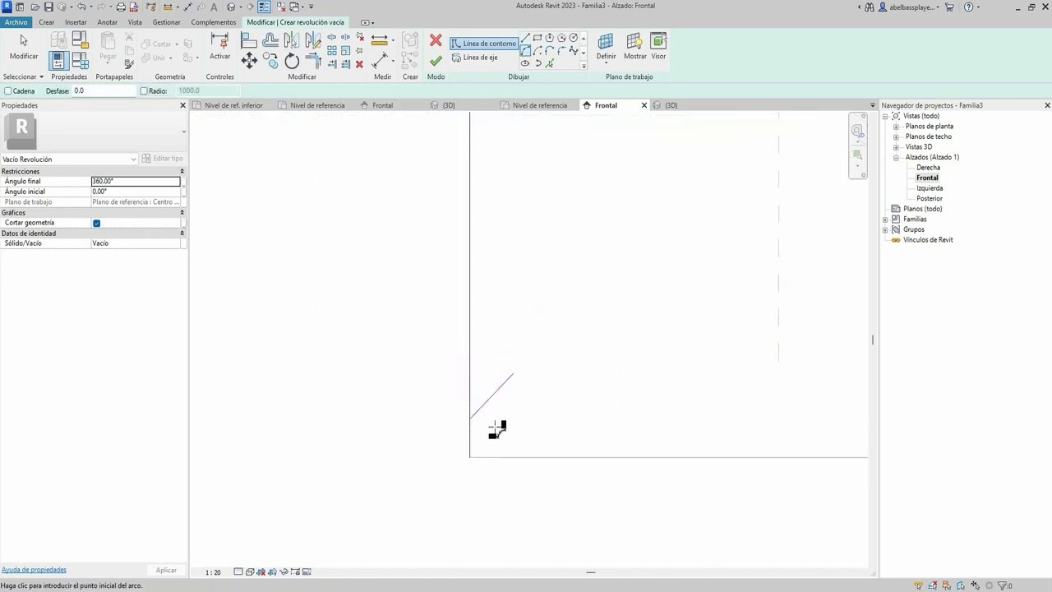
middle_drag(497, 429, 493, 483)
click(468, 448)
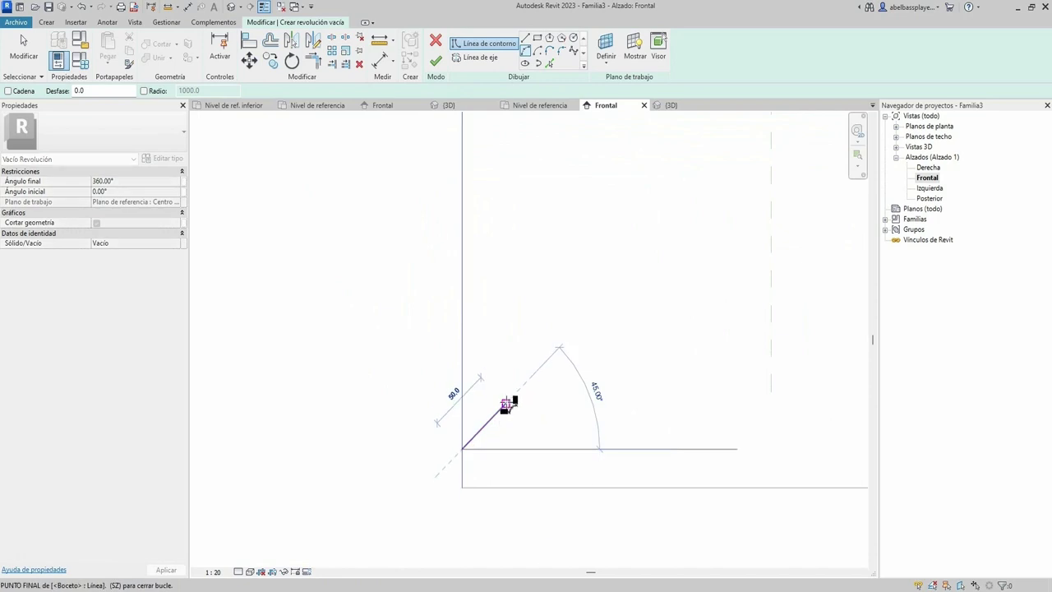
click(496, 421)
click(504, 430)
scroll(521, 387, down, 1)
middle_drag(533, 297, 527, 327)
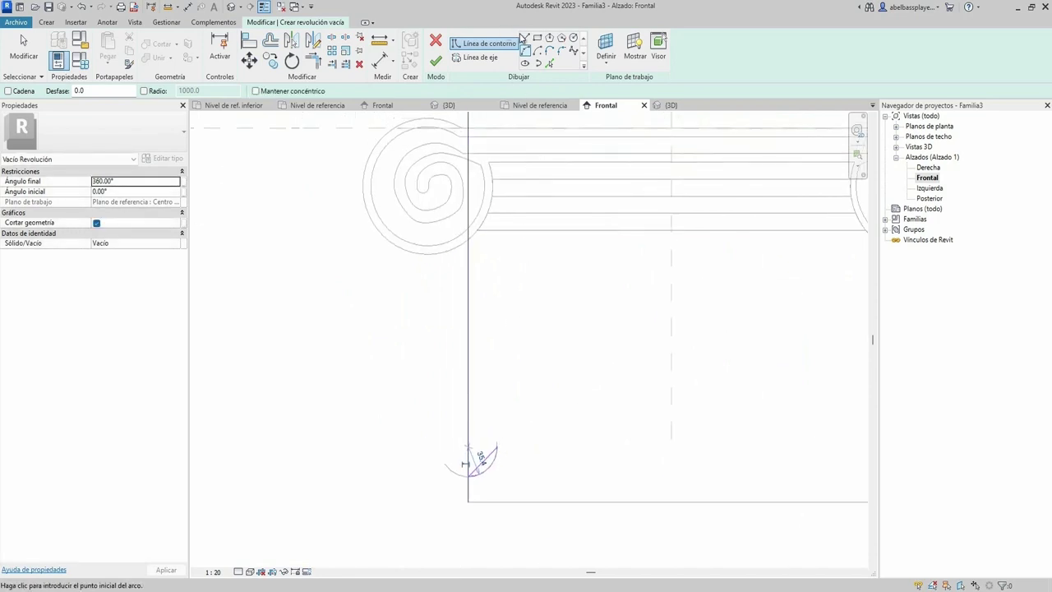
Draw the profile's vertical side upward from the arc and its top edge back to the axis
click(496, 448)
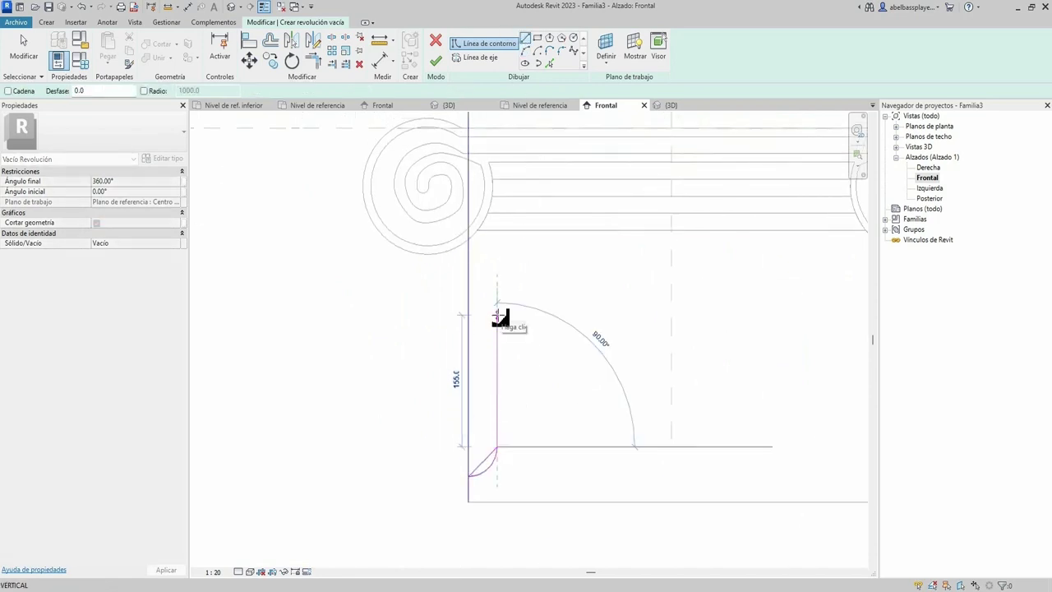
click(497, 310)
click(469, 310)
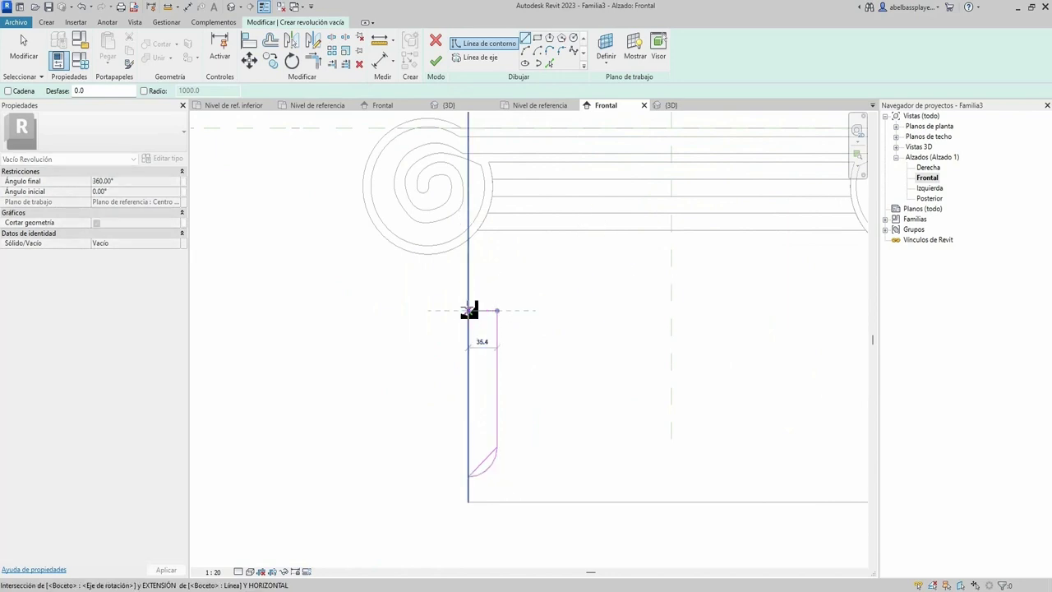
key(Escape)
key(Escape)
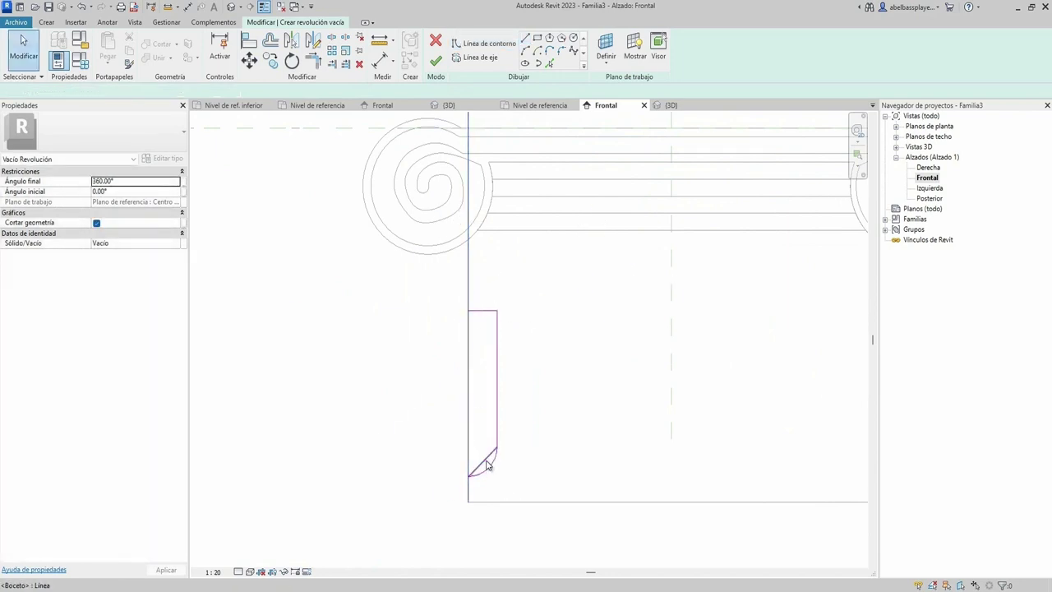
Window-select all the flute profile's lines
click(488, 465)
key(Escape)
click(484, 479)
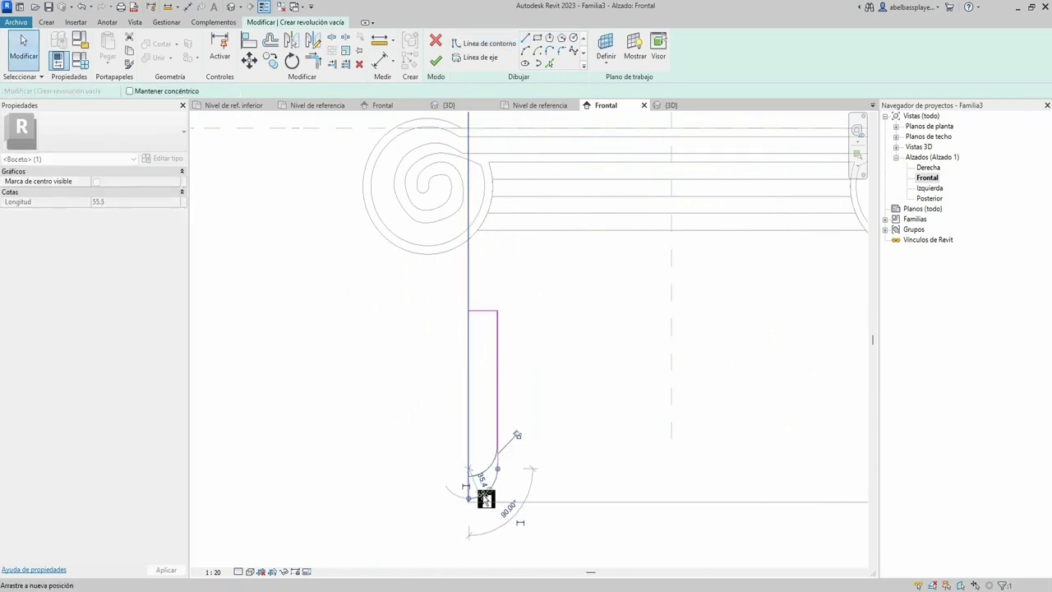
drag(532, 491, 484, 308)
Move the flute profile to a new position and reselect its lines
click(248, 60)
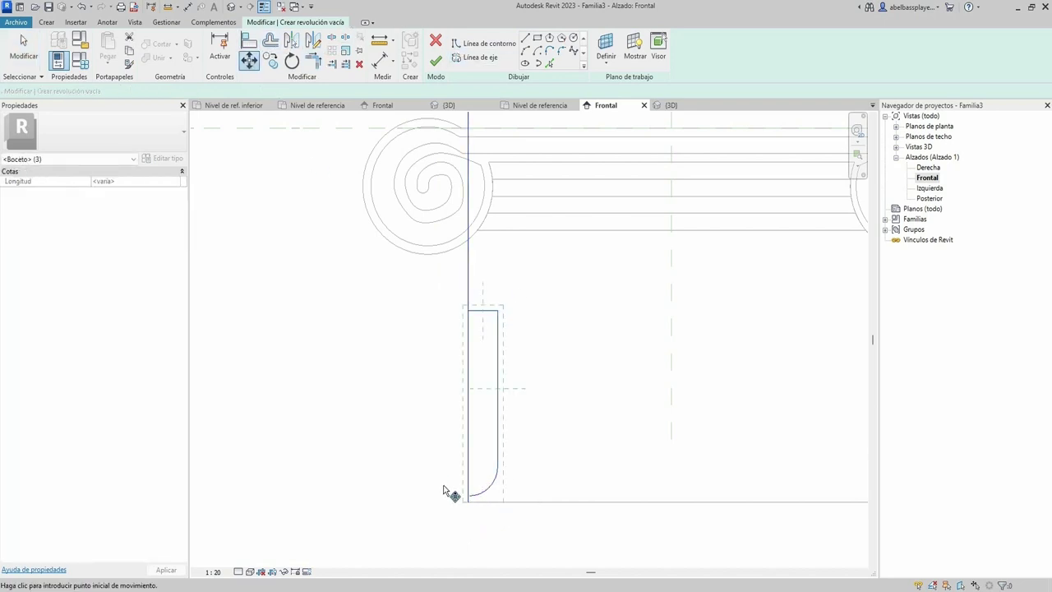
scroll(474, 510, up, 3)
scroll(476, 512, down, 3)
scroll(473, 509, up, 3)
click(465, 506)
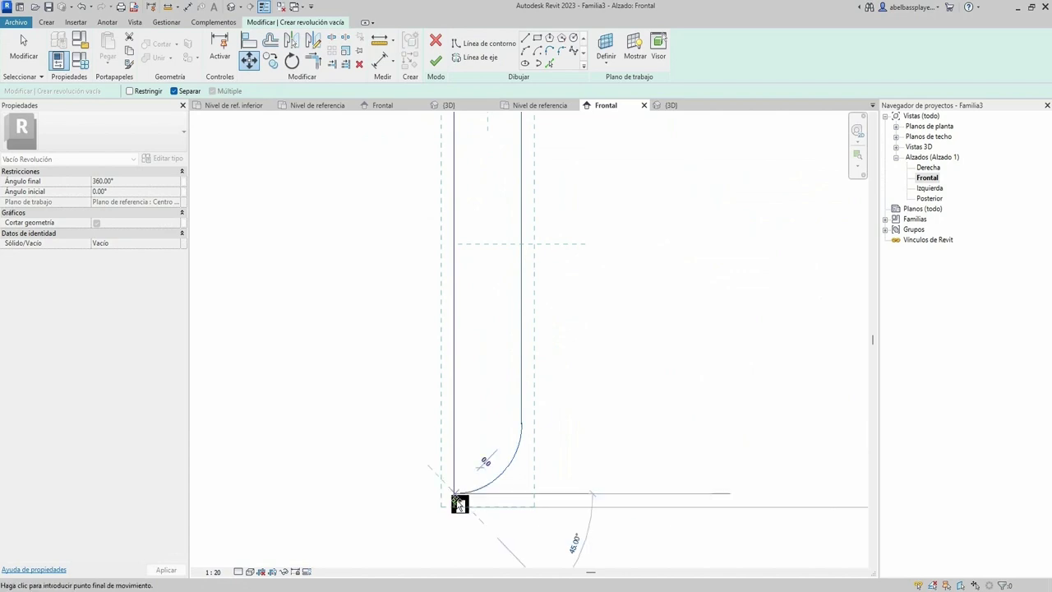
scroll(457, 515, up, 3)
scroll(507, 490, up, 1)
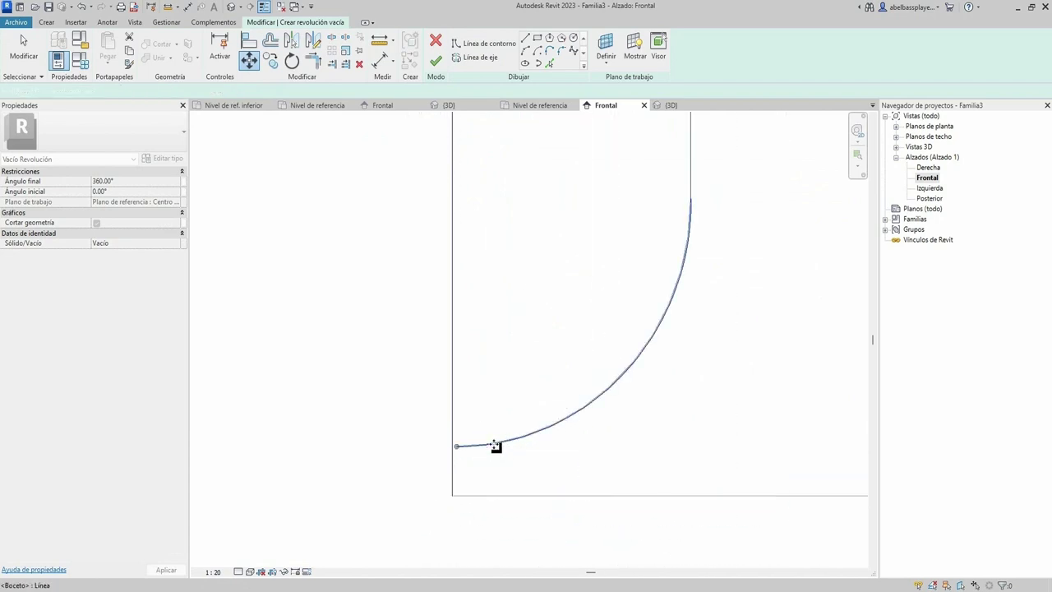
click(495, 446)
scroll(534, 457, down, 3)
click(519, 186)
Undo the old profile lines and draw a 45° boundary line 50 long ending on the rotation axis
key(ctrl+z)
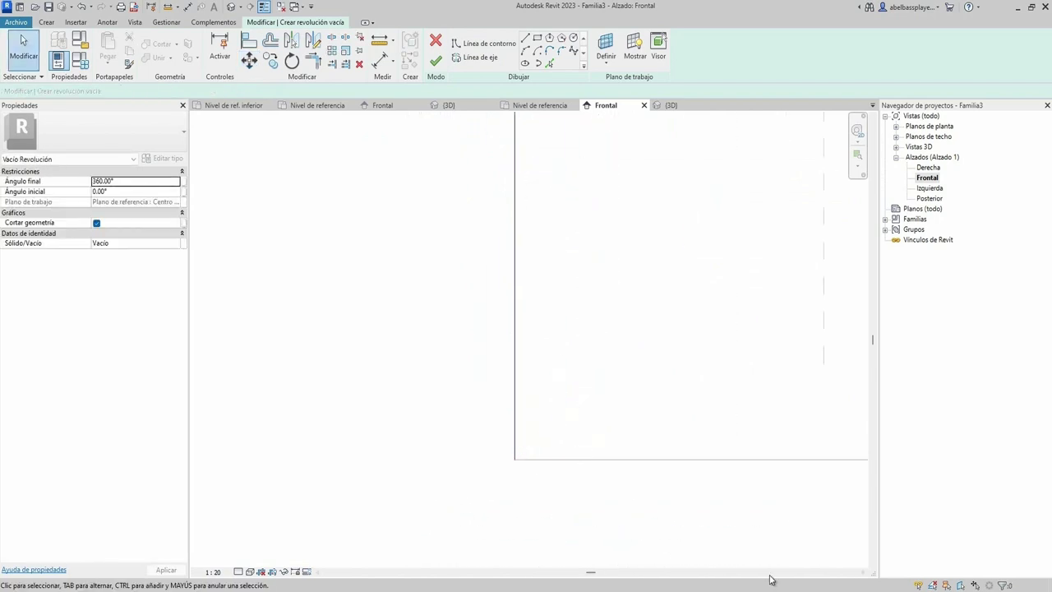
mouse_move(521, 426)
middle_down()
mouse_move(583, 349)
mouse_move(477, 392)
middle_up()
scroll(484, 387, down, 2)
scroll(490, 392, up, 3)
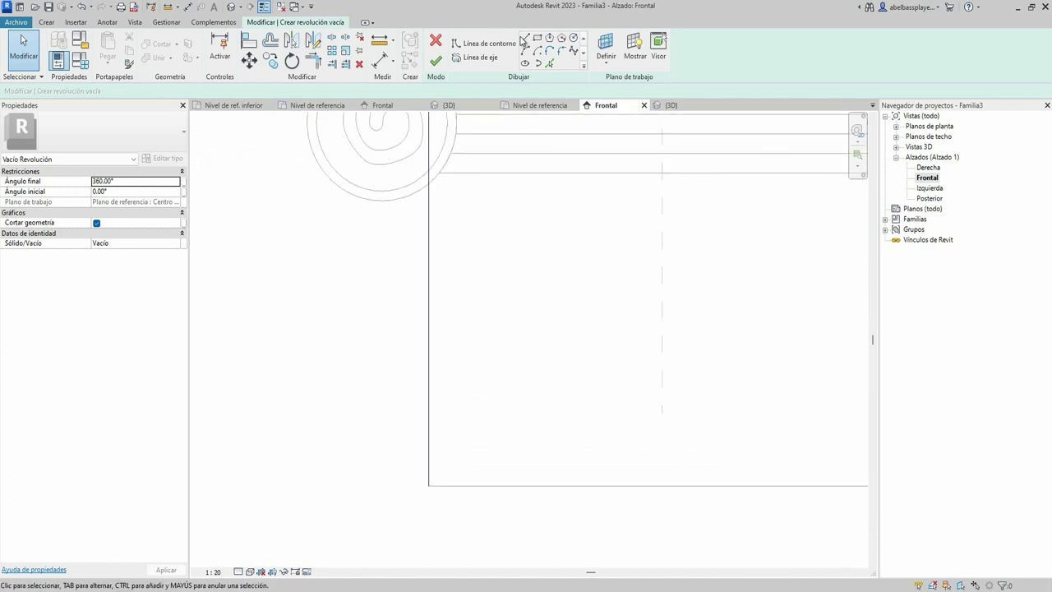
click(525, 39)
scroll(423, 357, up, 2)
click(430, 355)
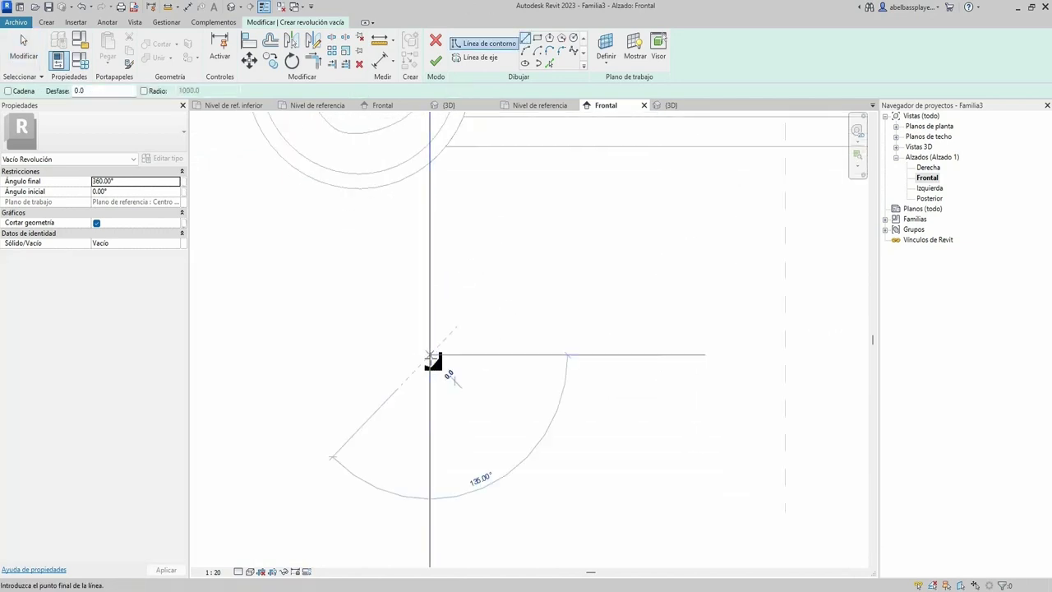
mouse_move(430, 355)
middle_down()
mouse_move(473, 331)
mouse_move(461, 325)
middle_up()
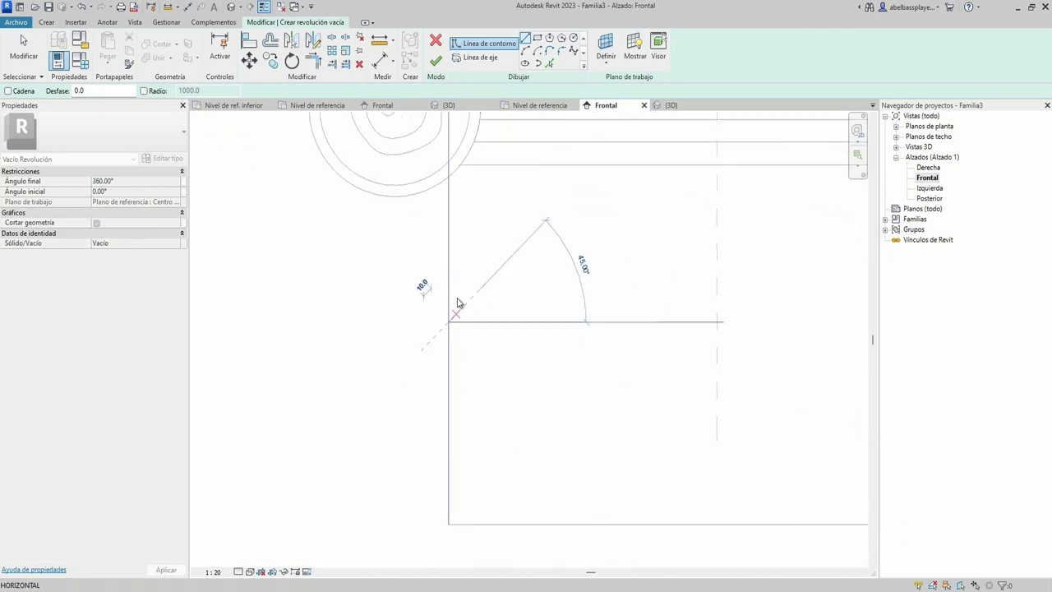
click(448, 274)
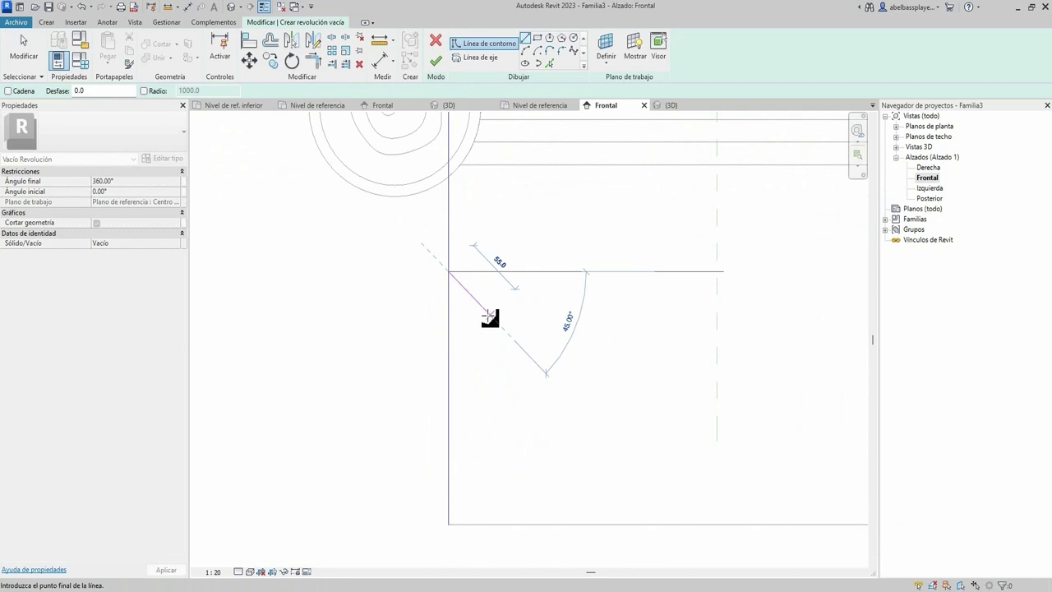
text(50)
key(Return)
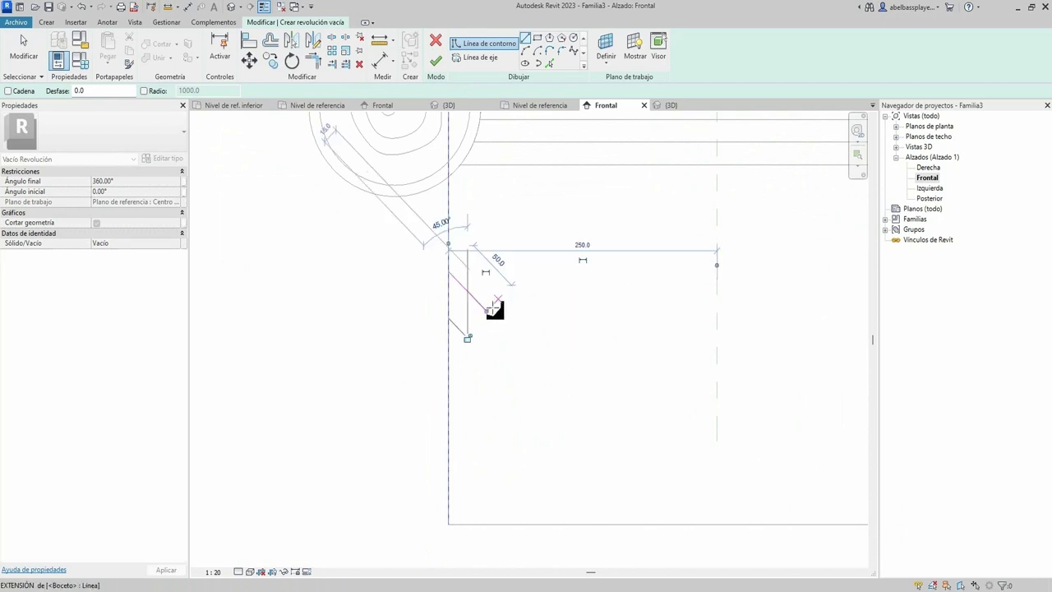
Close the flute profile with a rounded top arc, an outer vertical side and a bottom edge to the axis
scroll(447, 317, up, 2)
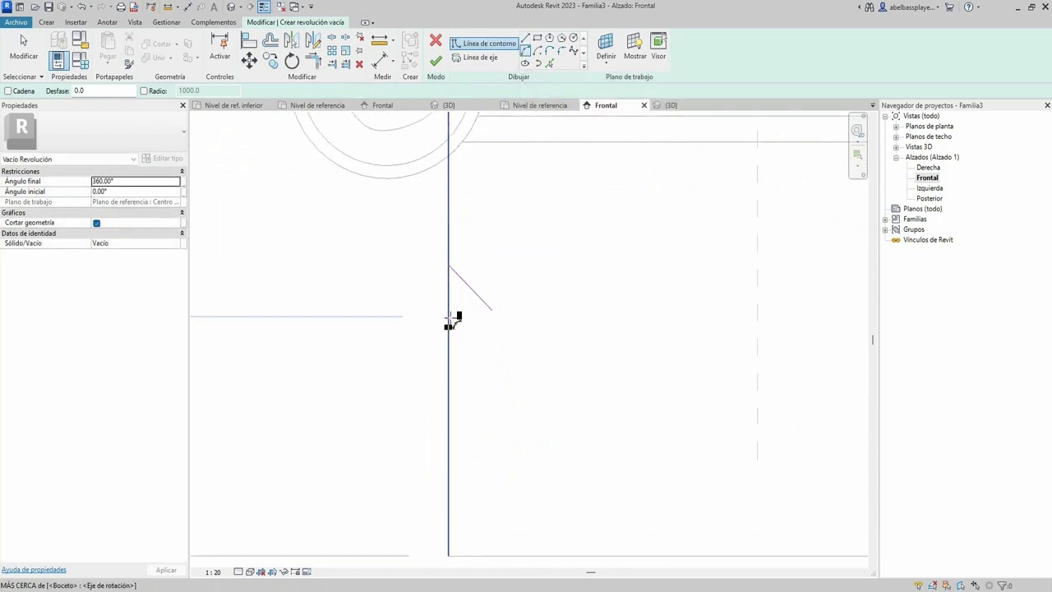
click(448, 258)
click(498, 308)
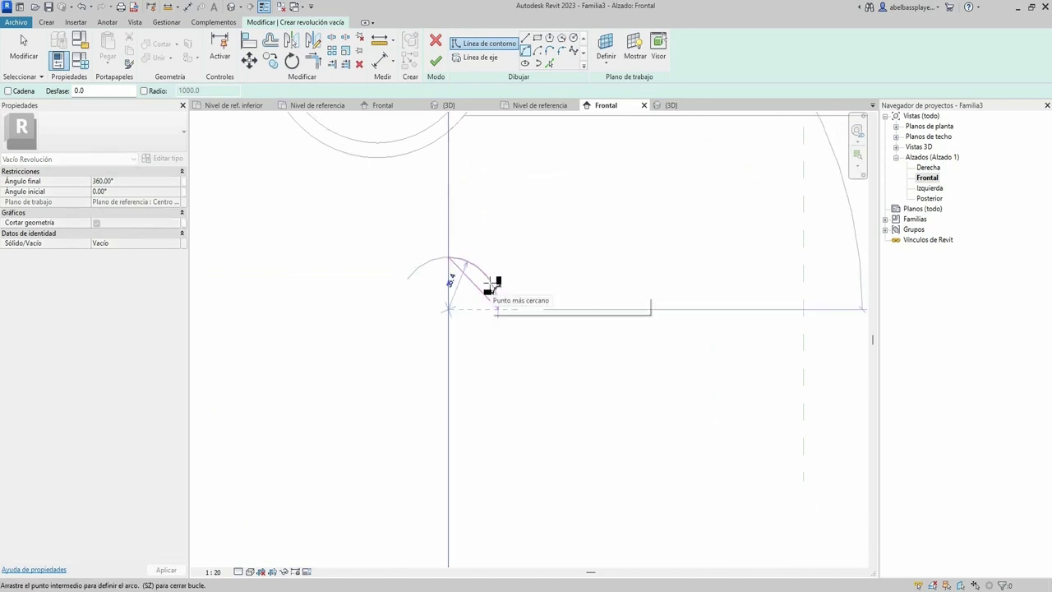
click(494, 284)
scroll(545, 174, down, 2)
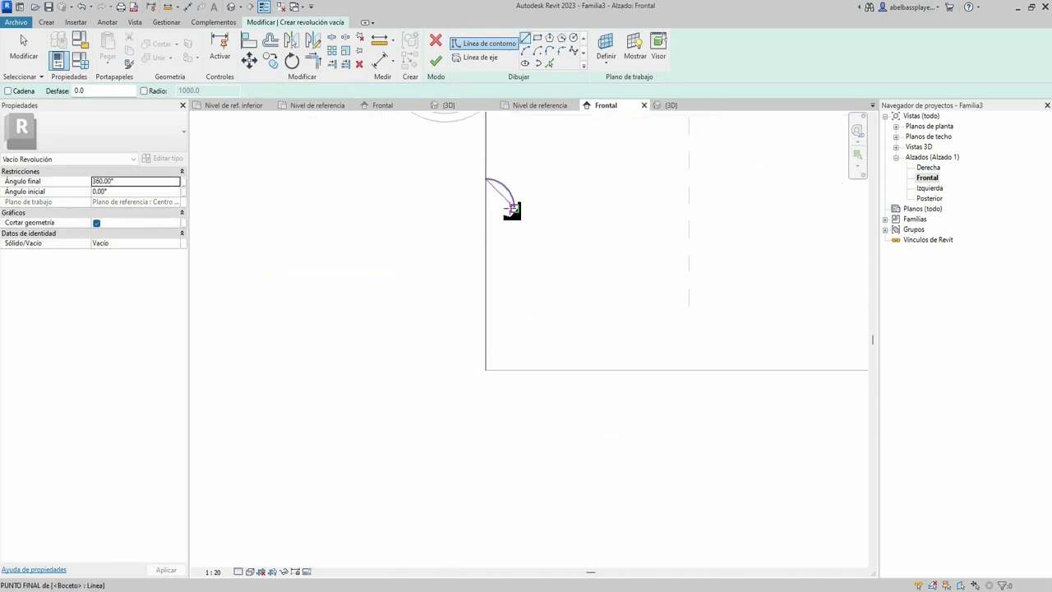
click(515, 208)
click(515, 370)
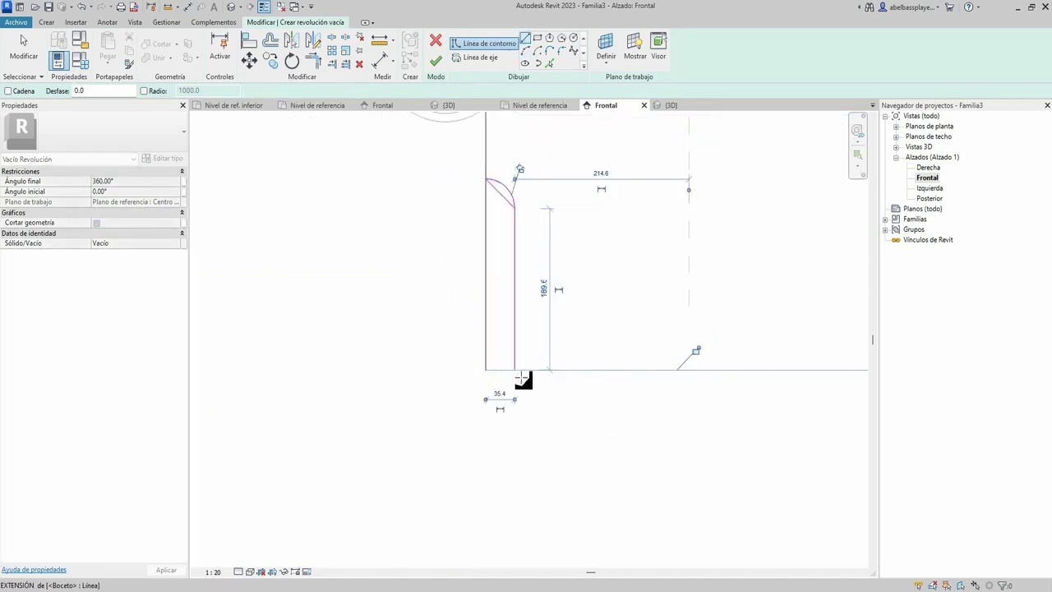
click(486, 370)
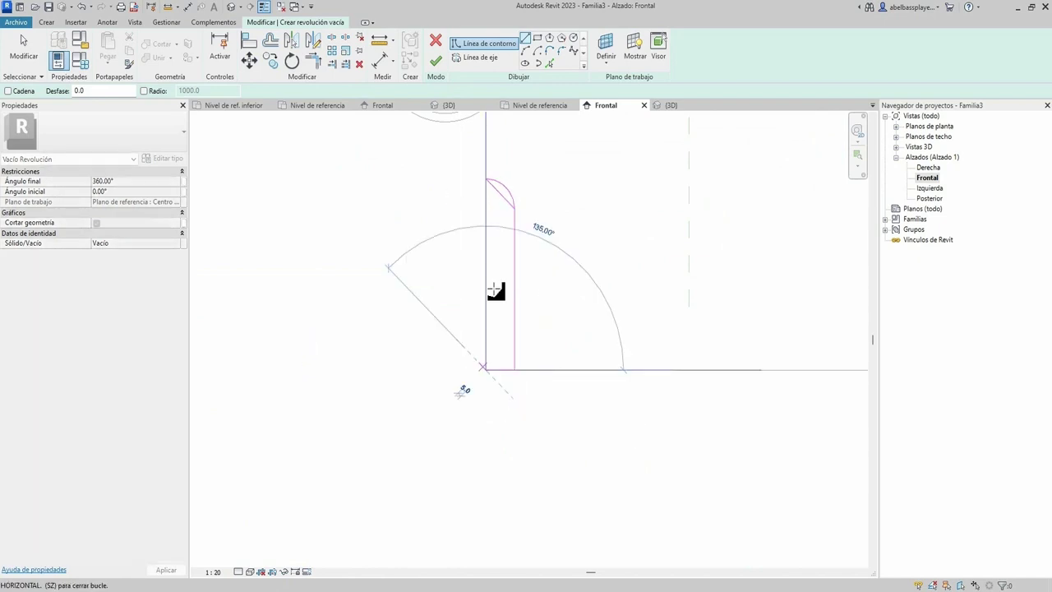
click(486, 178)
scroll(503, 182, up, 2)
key(Escape)
key(Escape)
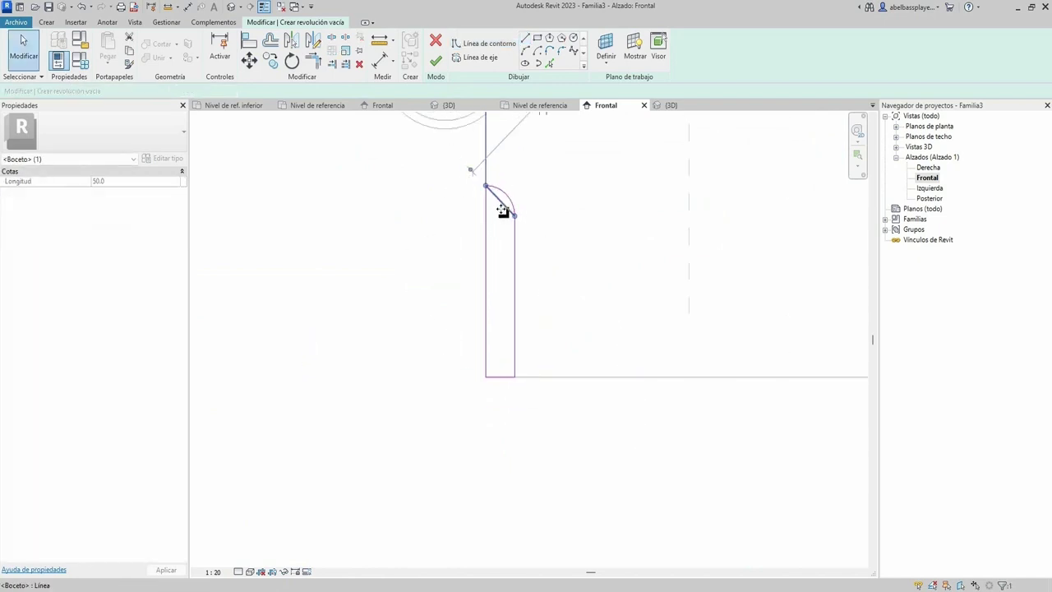
scroll(472, 170, down, 2)
scroll(468, 181, down, 1)
Finish the sketch as a void revolution and switch to the Nivel de referencia plan
click(436, 61)
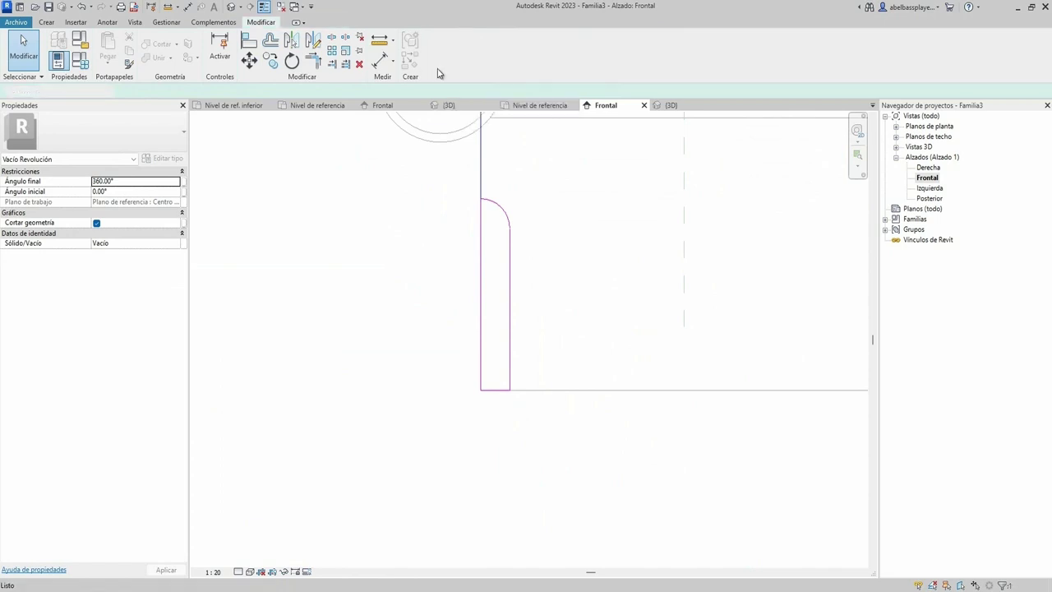
click(531, 105)
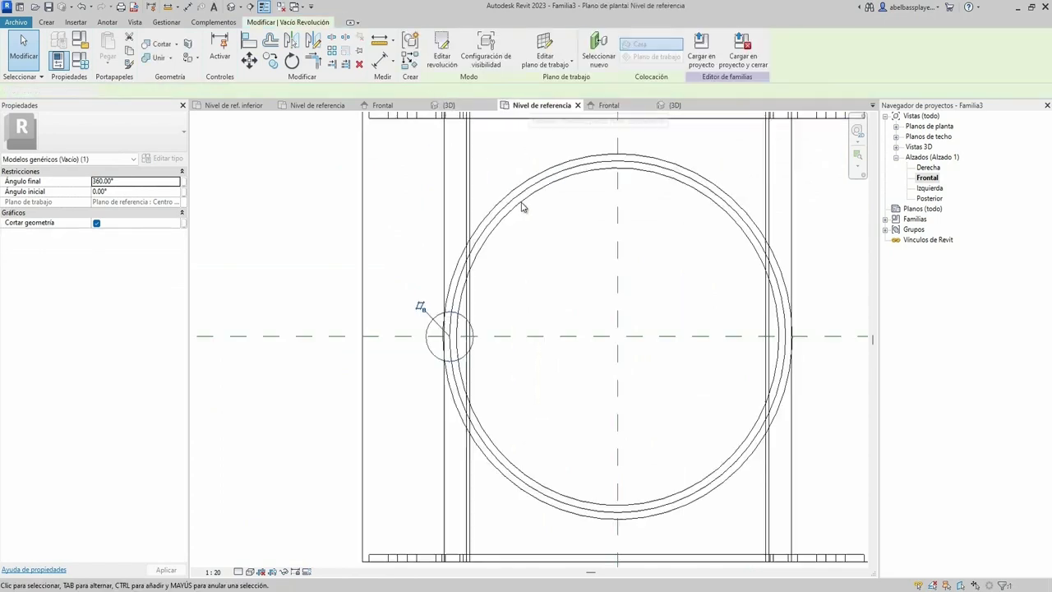
scroll(518, 271, up, 1)
scroll(523, 263, up, 2)
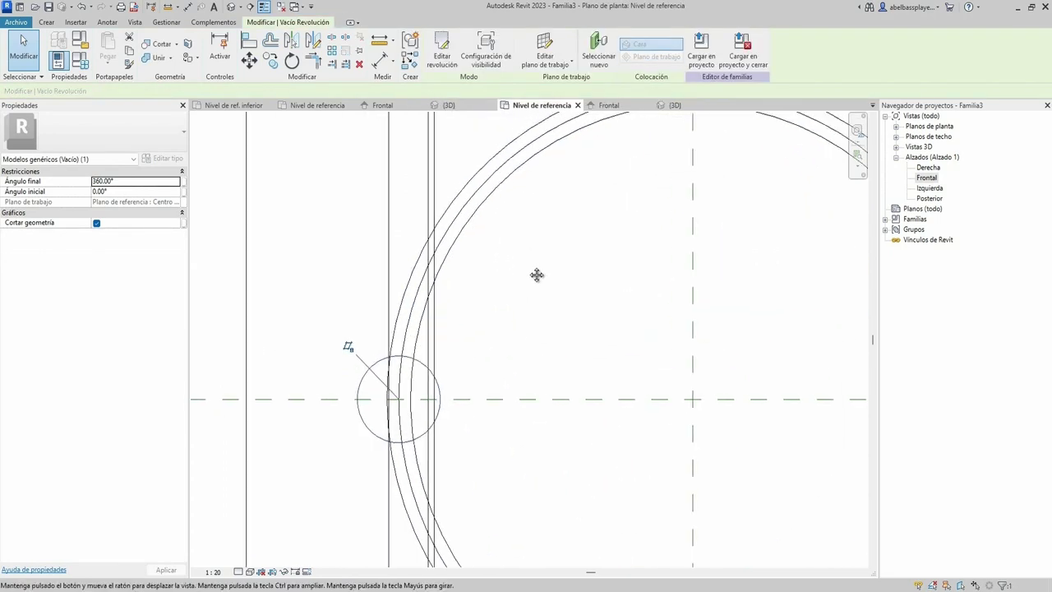
middle_drag(535, 275, 542, 237)
Move the void flute 5 units onto the shaft's edge circle, then start a radial array
key(m)
key(v)
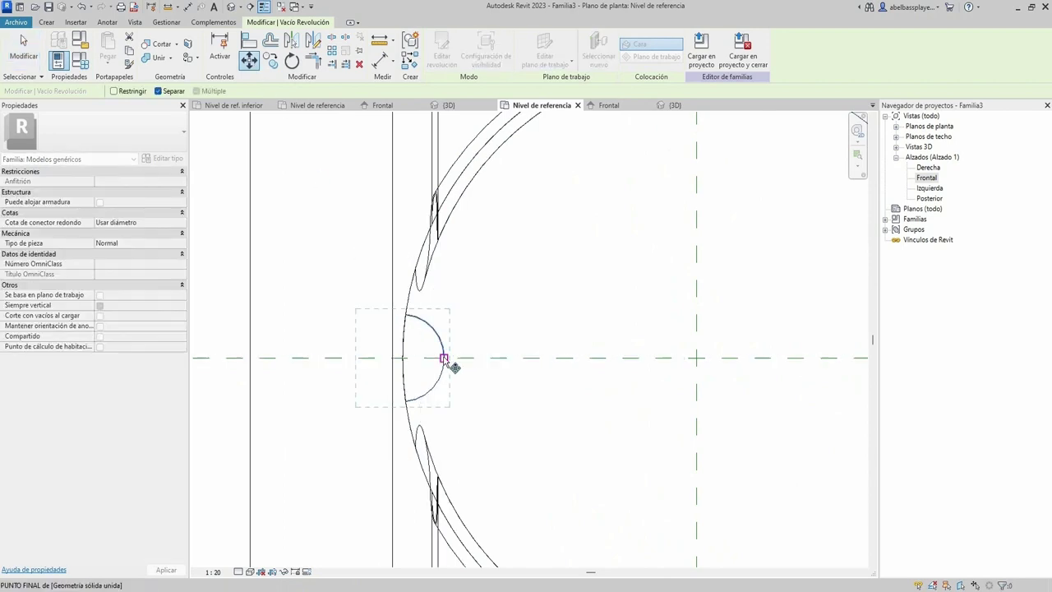
click(443, 360)
text(5)
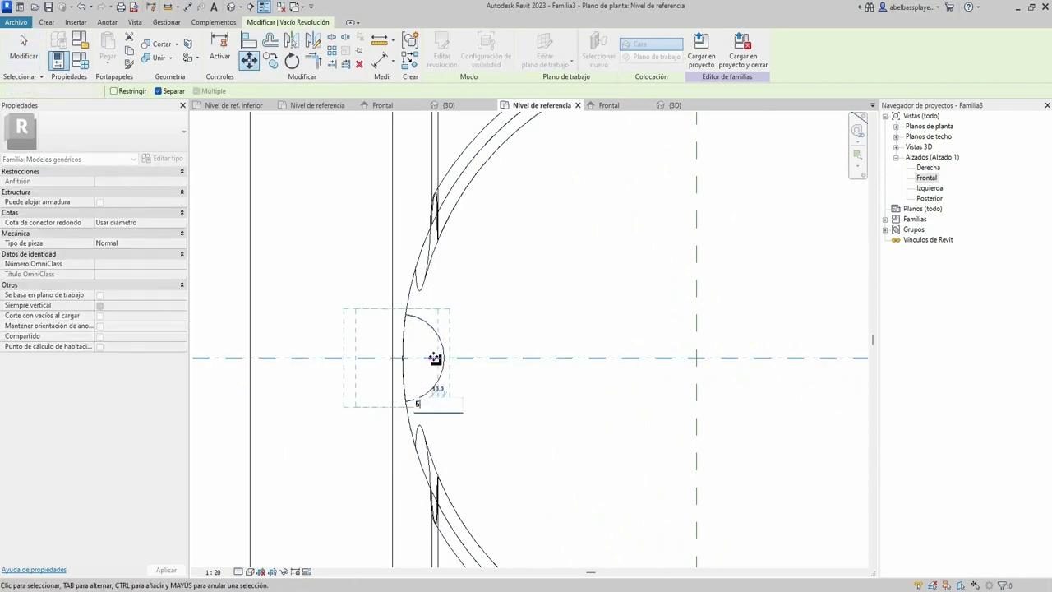
click(435, 360)
scroll(435, 362, down, 3)
scroll(452, 305, up, 1)
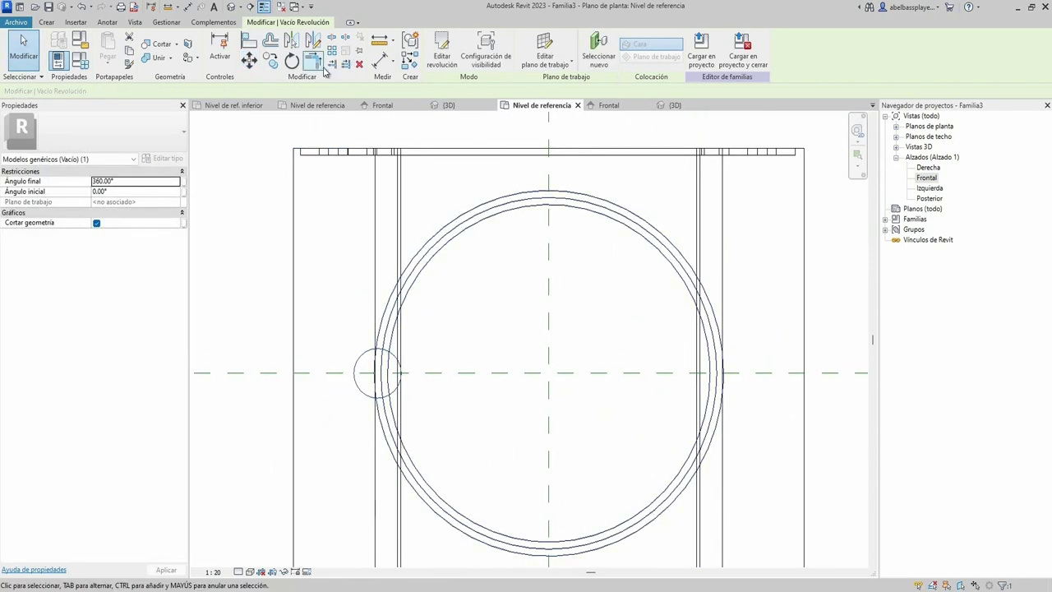
key(r)
key(o)
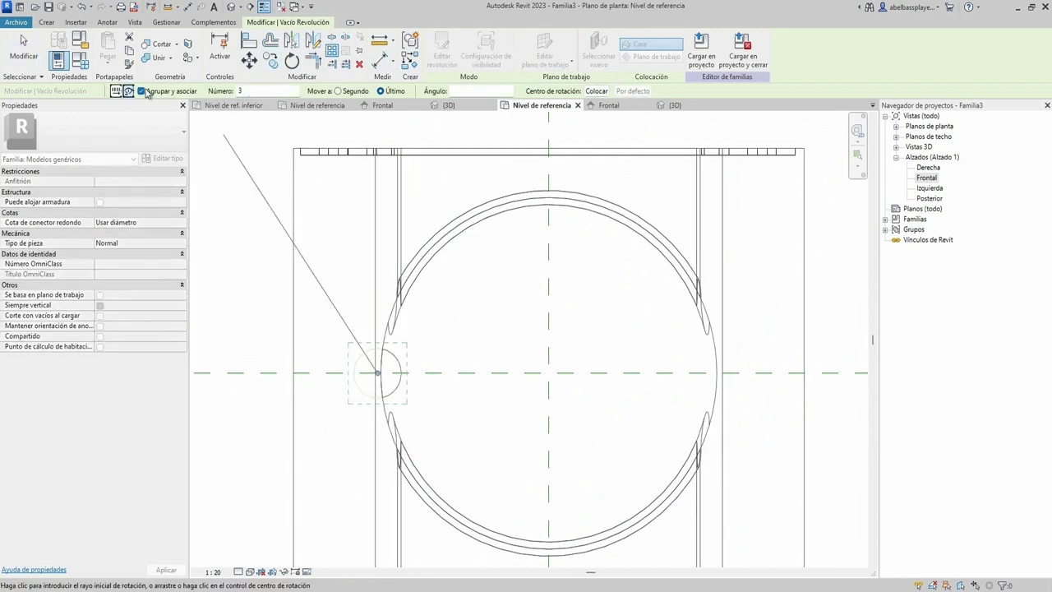
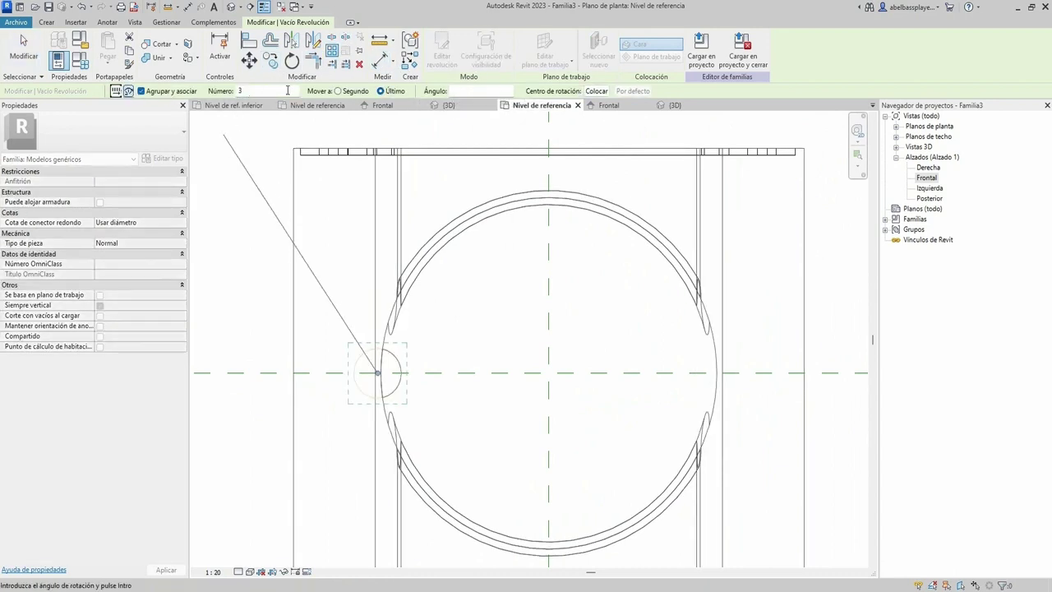
Radially array the flute circle 20 times about the reference-plane crossing, accepting the warning
click(594, 91)
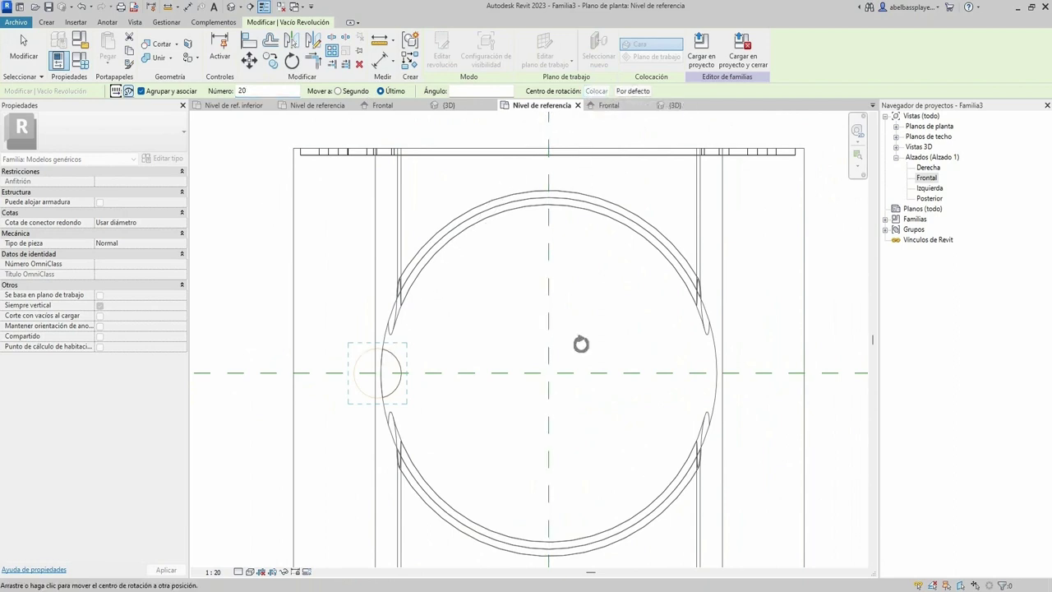
click(548, 372)
click(343, 374)
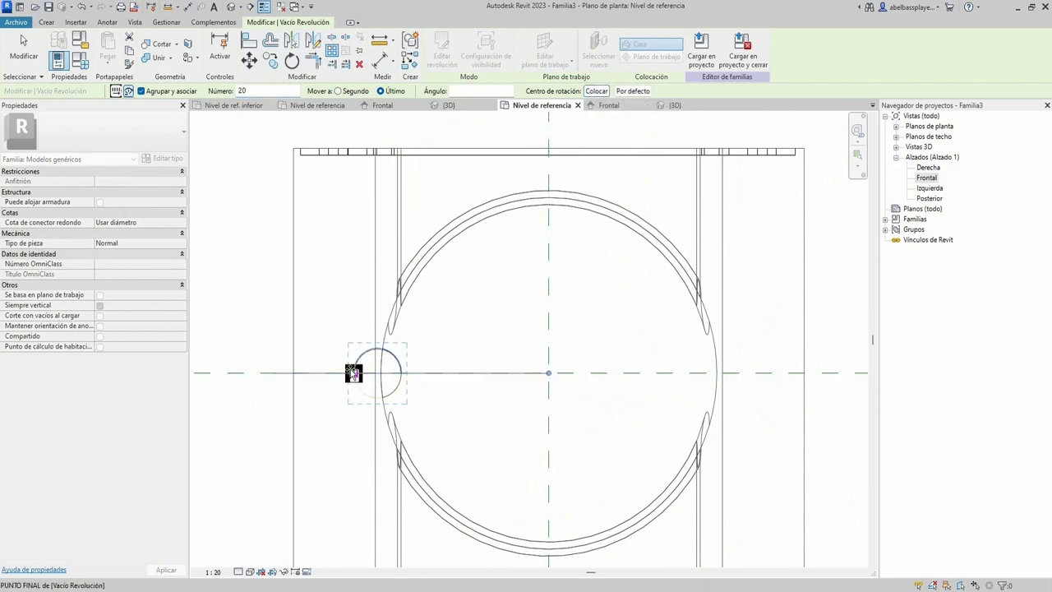
click(609, 418)
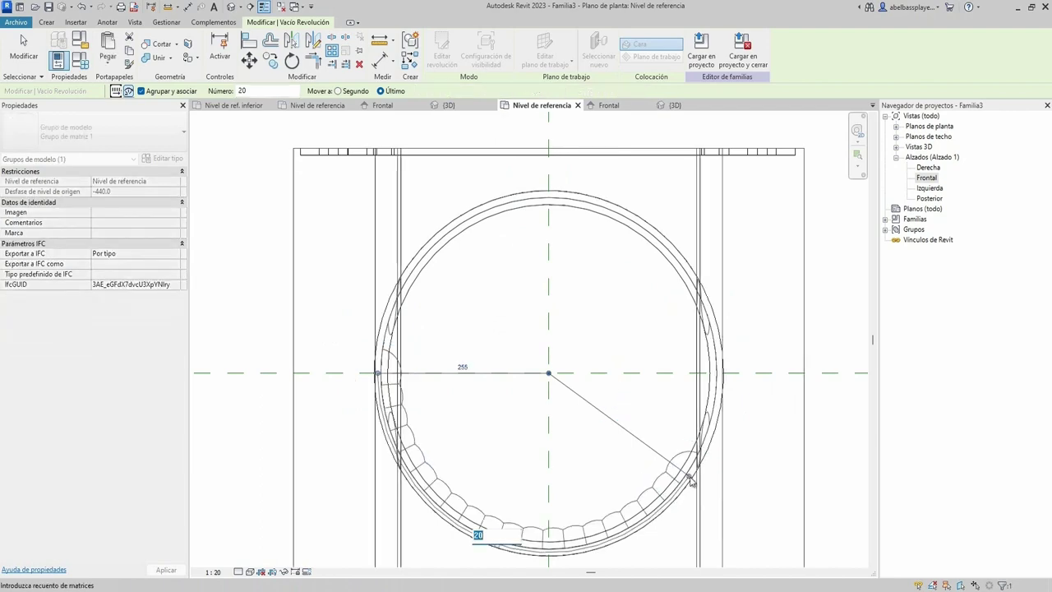
key(Return)
click(566, 339)
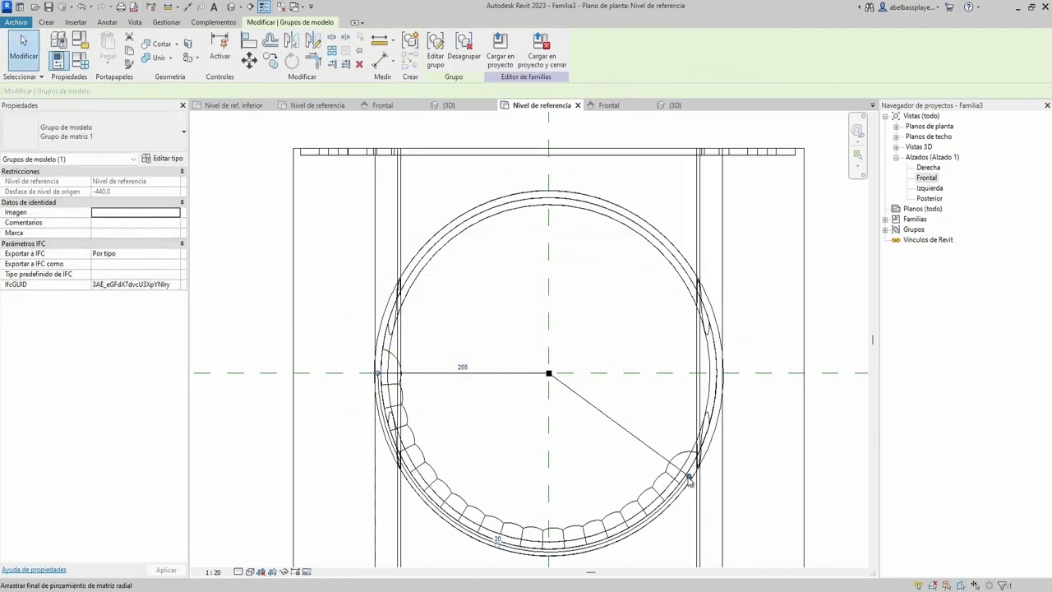
Stretch the array to a full circle, then separate and ungroup the flute copies
scroll(386, 340, up, 3)
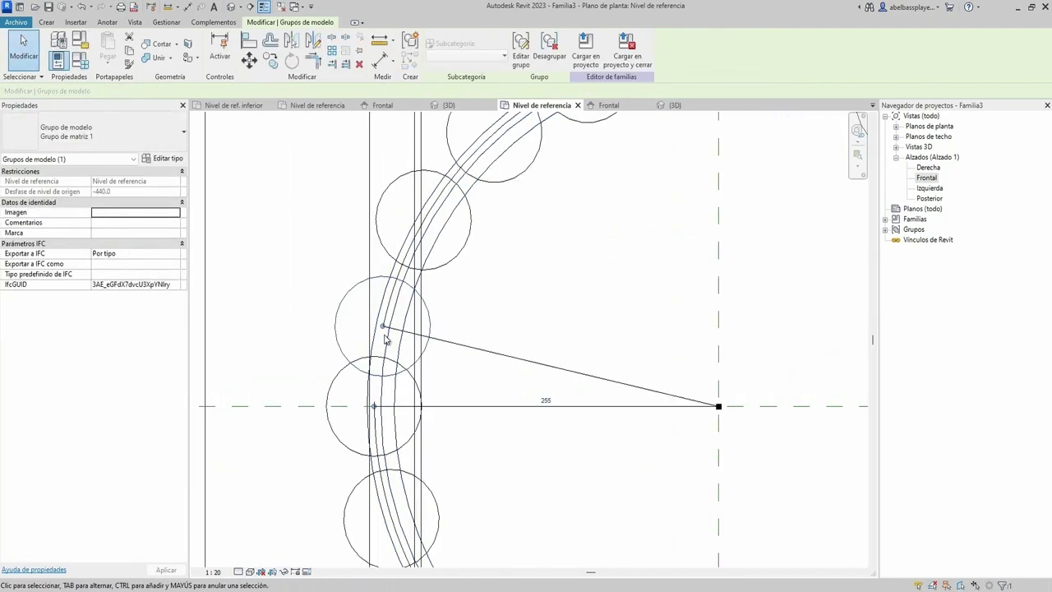
drag(384, 328, 389, 298)
scroll(396, 292, up, 2)
scroll(399, 292, up, 2)
scroll(556, 370, down, 3)
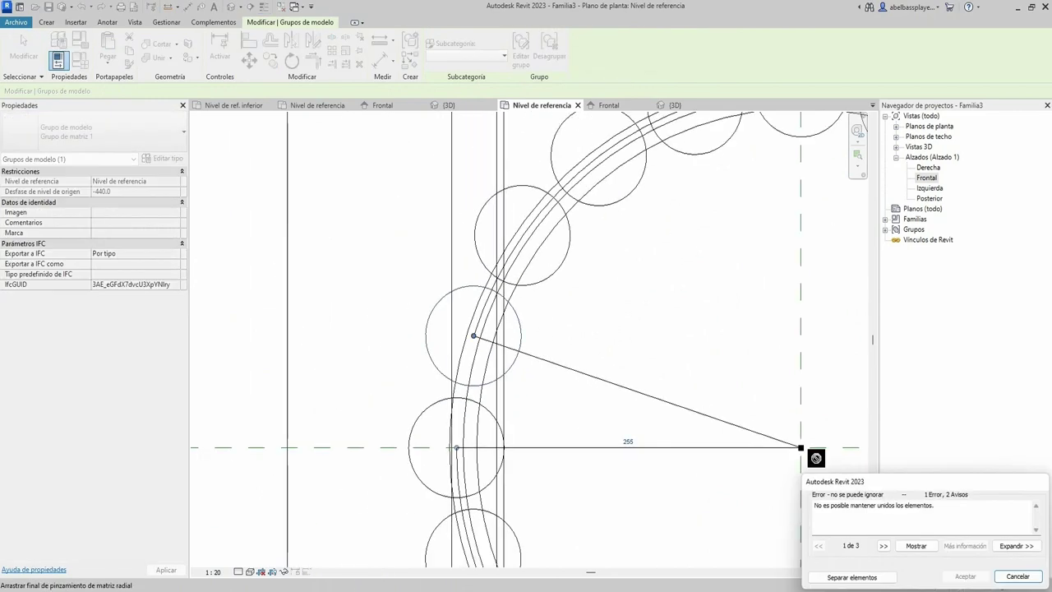
click(869, 579)
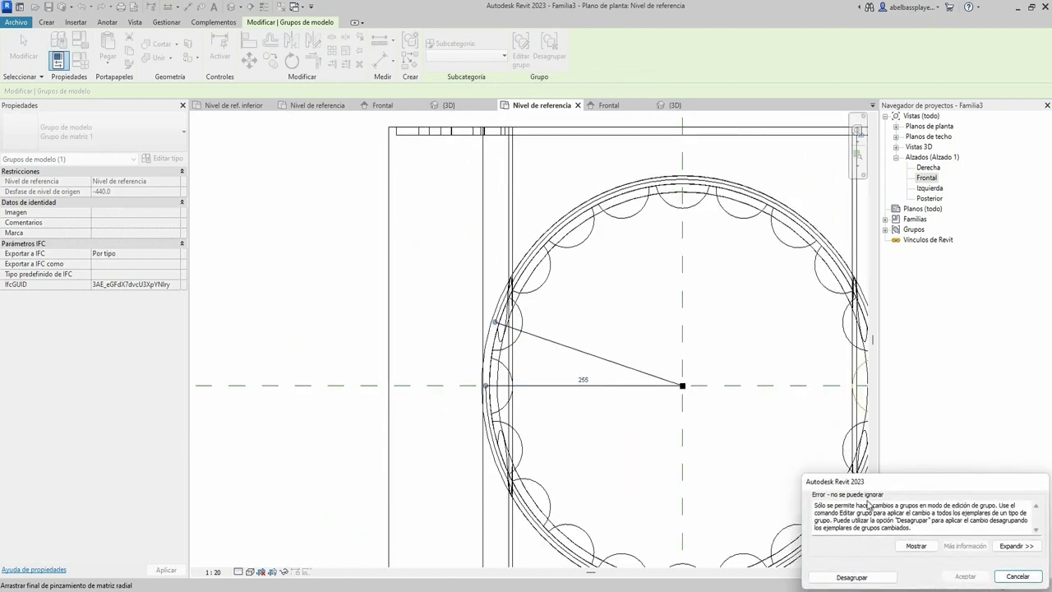
click(851, 577)
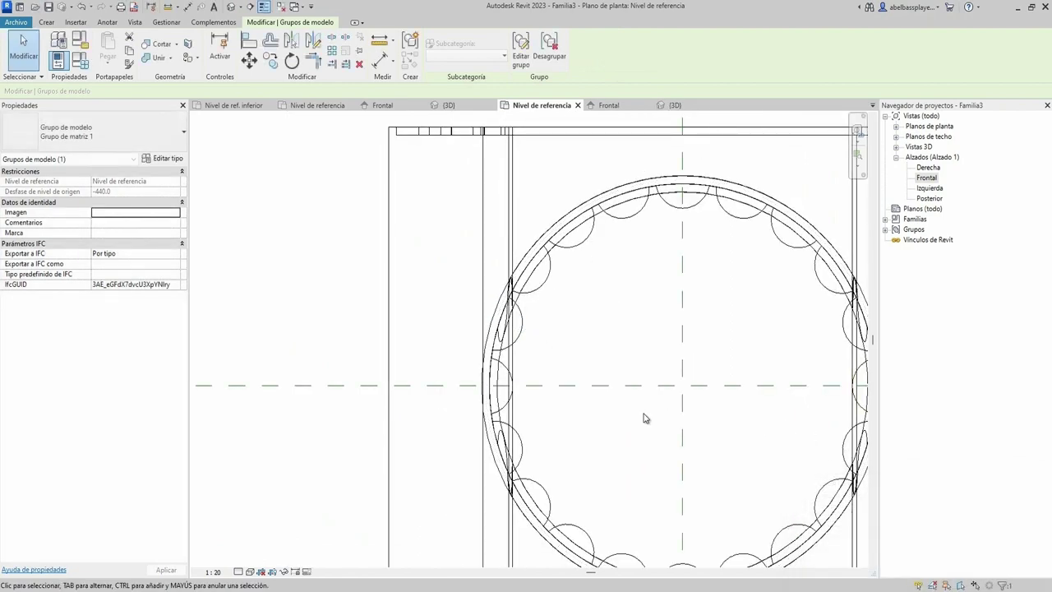
click(671, 106)
Orbit the 3D capital and pick its joined solid and top extrusion
mouse_move(717, 403)
shift+middle_down()
mouse_move(698, 460)
mouse_move(564, 490)
shift+middle_up()
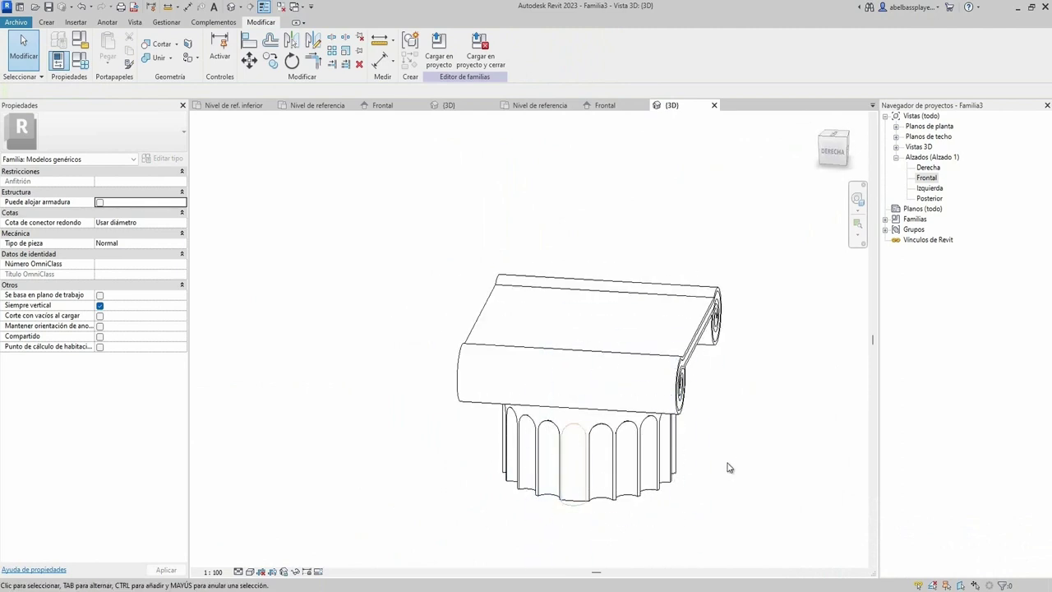
scroll(727, 468, down, 2)
click(638, 405)
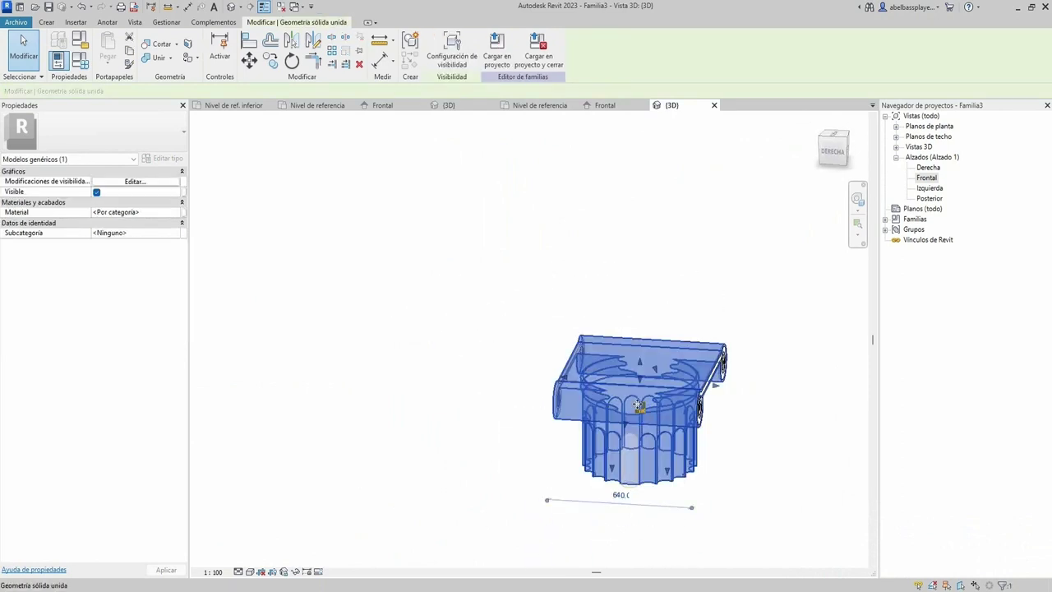
shift+middle_drag(735, 466, 615, 439)
scroll(615, 440, up, 3)
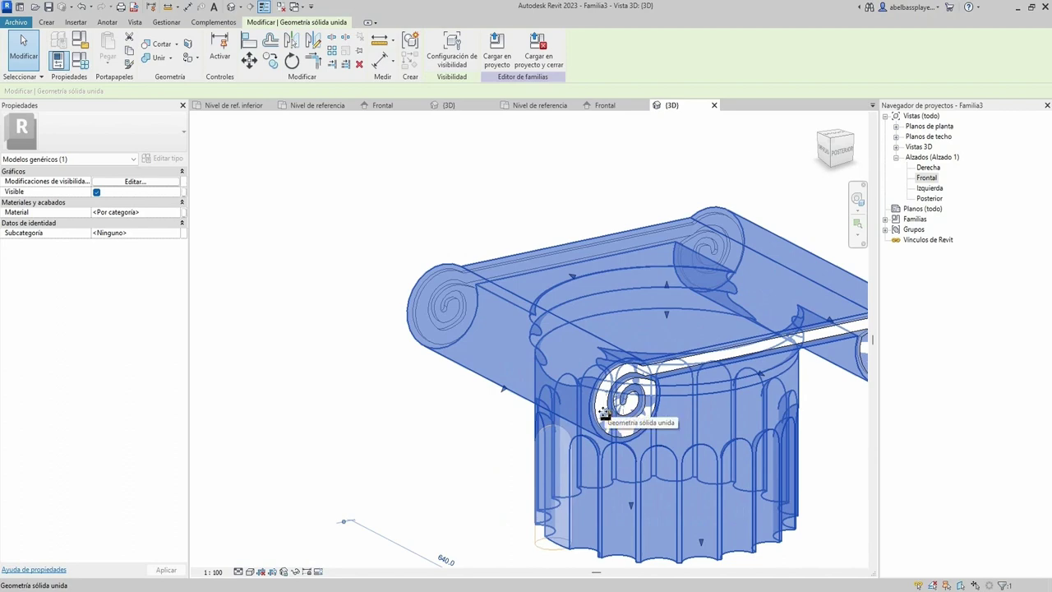
scroll(604, 413, down, 2)
click(756, 400)
scroll(723, 387, up, 1)
click(654, 372)
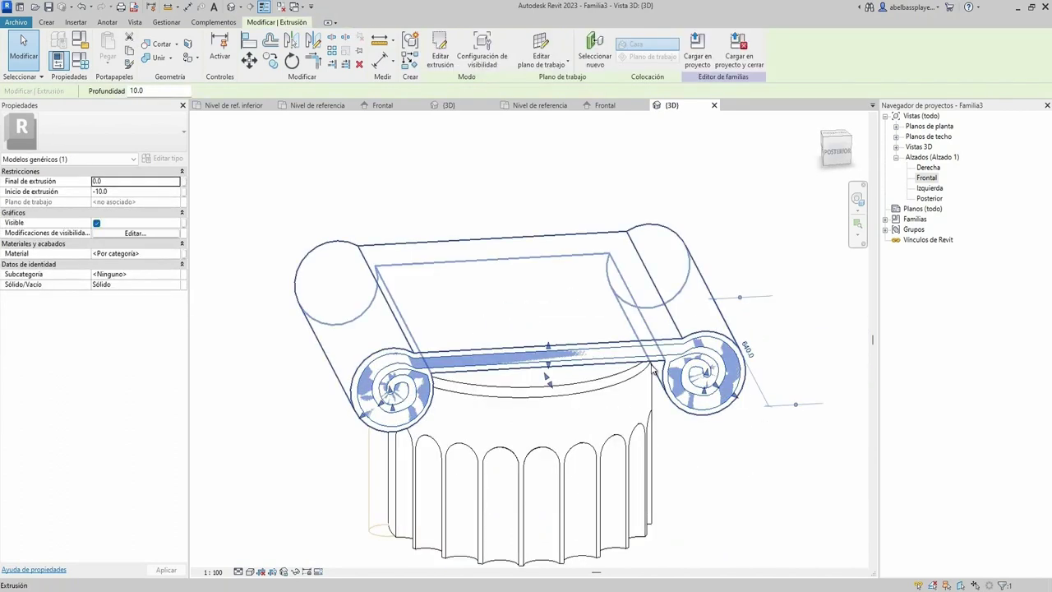
scroll(656, 371, down, 2)
shift+middle_drag(775, 370, 552, 387)
scroll(417, 559, up, 2)
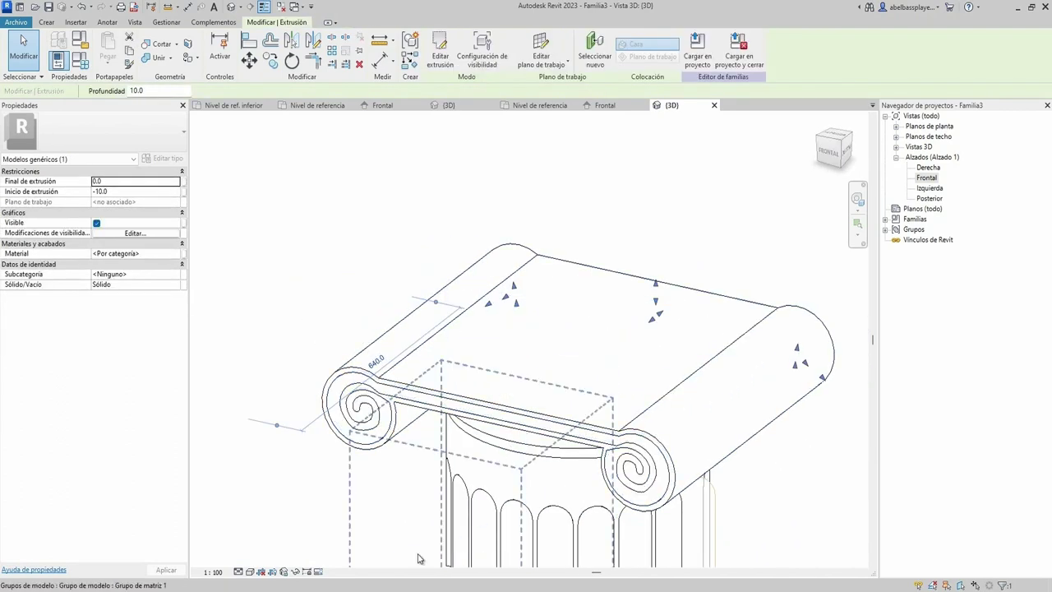
Set the 3D view's visual style to Sombreado and orbit to the left side
click(250, 571)
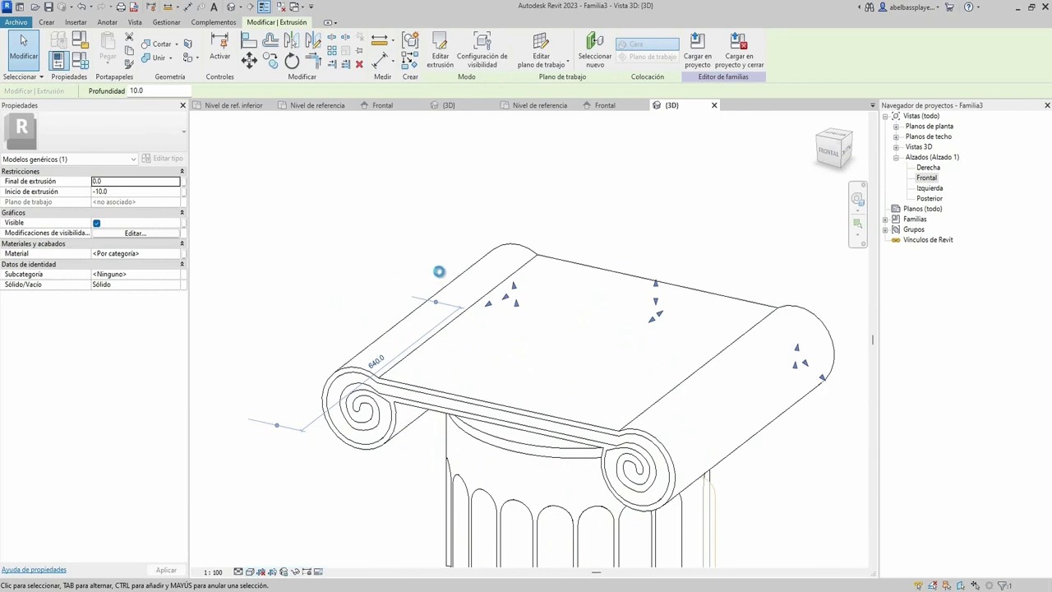
shift+middle_drag(477, 281, 536, 290)
scroll(452, 333, up, 2)
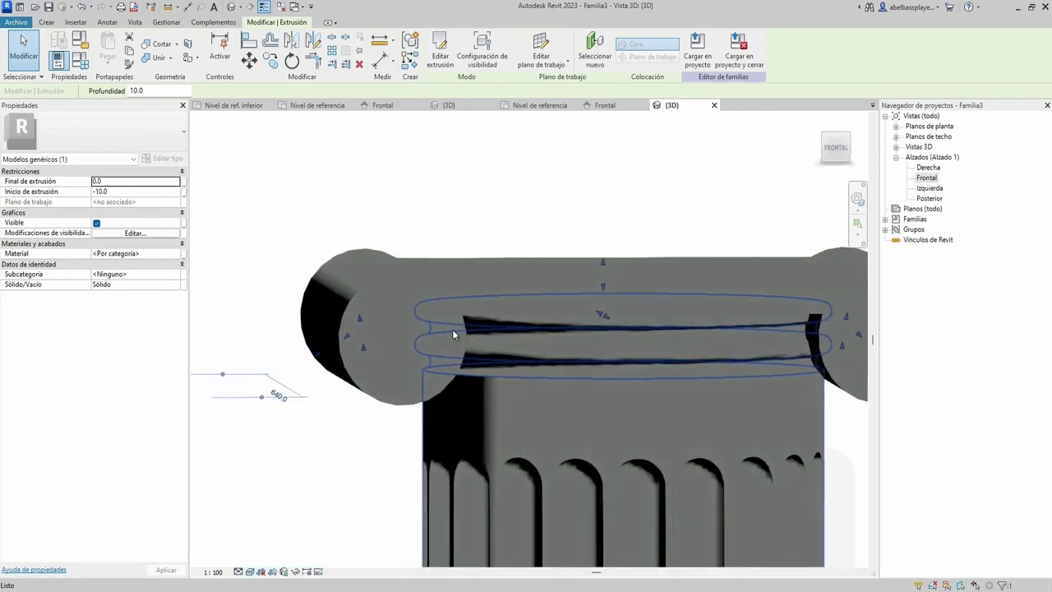
mouse_move(453, 333)
shift+middle_down()
mouse_move(439, 396)
mouse_move(462, 423)
mouse_move(631, 301)
shift+middle_up()
scroll(631, 302, up, 3)
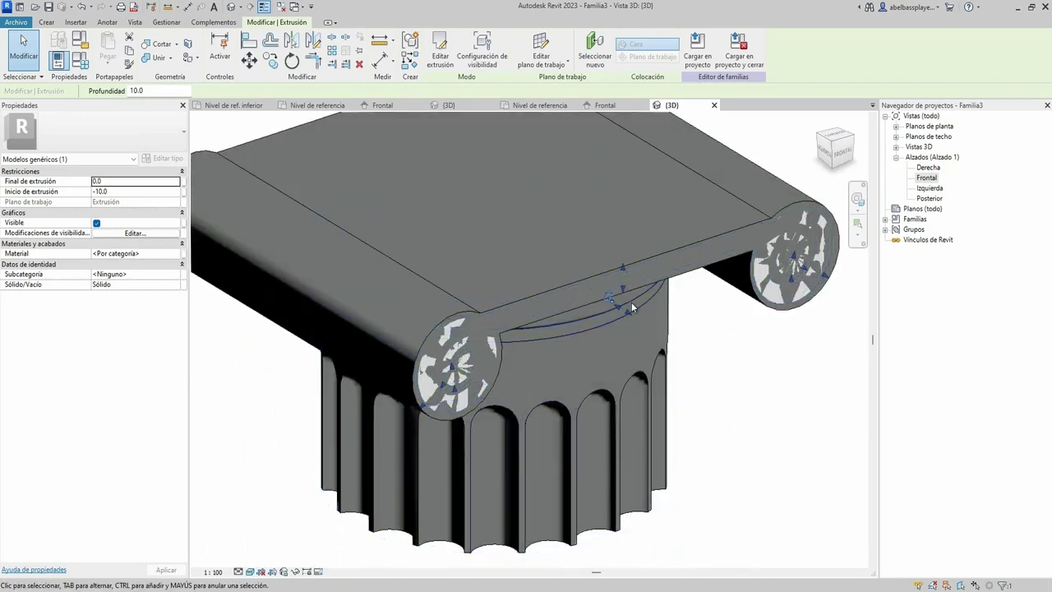
Select the volute extrusion and return to the Nivel de referencia plan
click(794, 370)
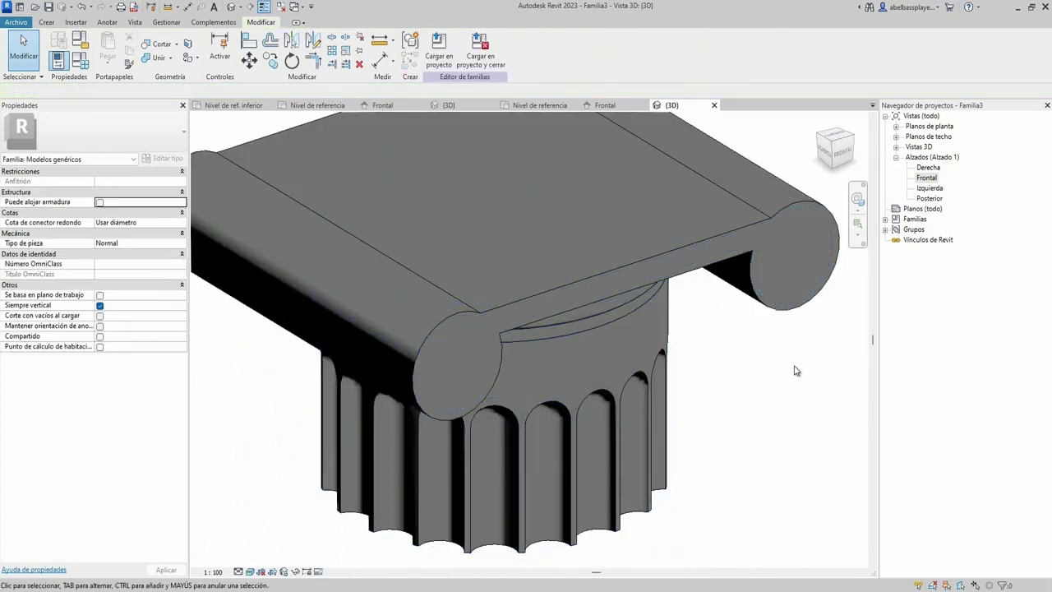
click(424, 373)
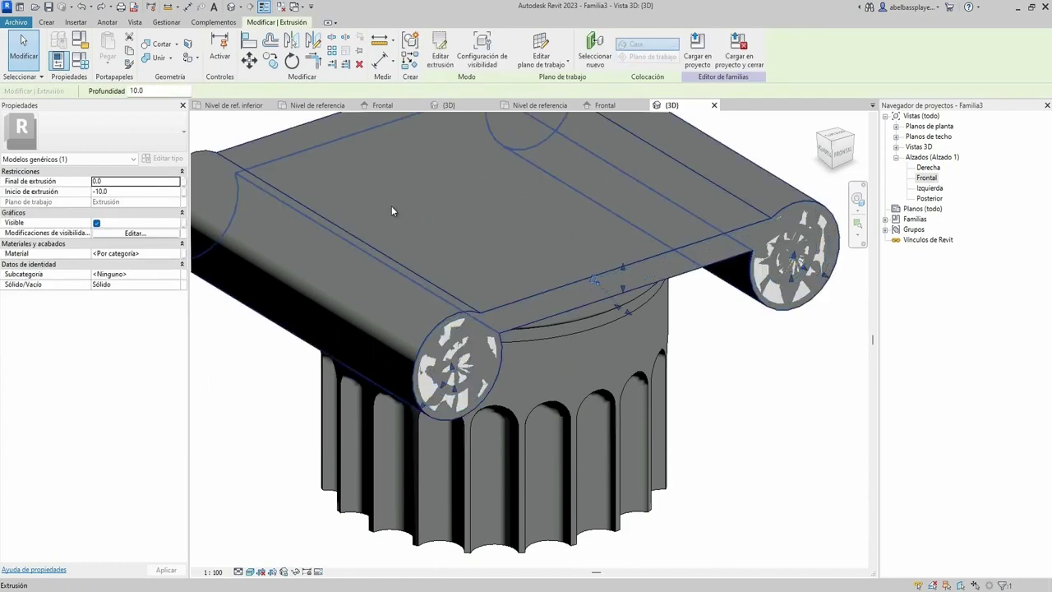
click(562, 105)
scroll(583, 422, down, 3)
Drag the volute extrusion's end edge outward and top edge to 20, then check in 3D
scroll(576, 395, up, 4)
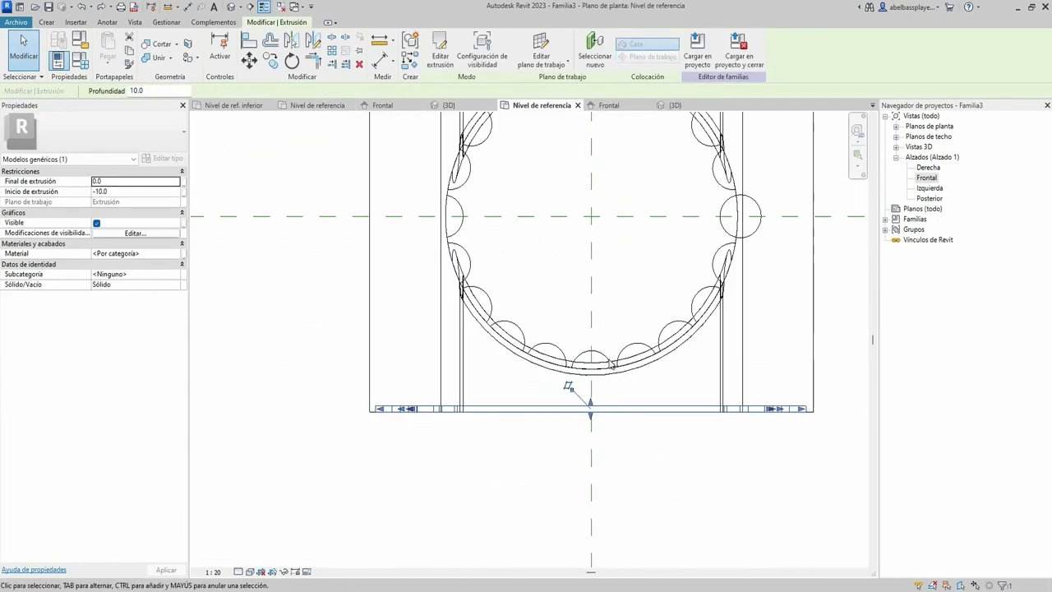
scroll(596, 415, up, 2)
drag(596, 415, 609, 389)
scroll(576, 395, down, 3)
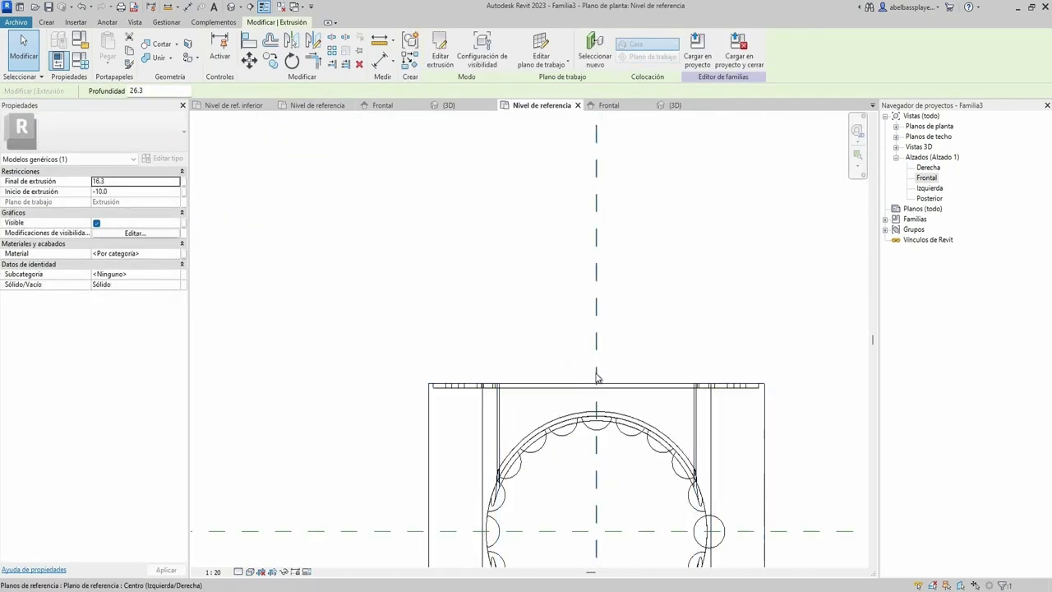
drag(608, 382, 602, 375)
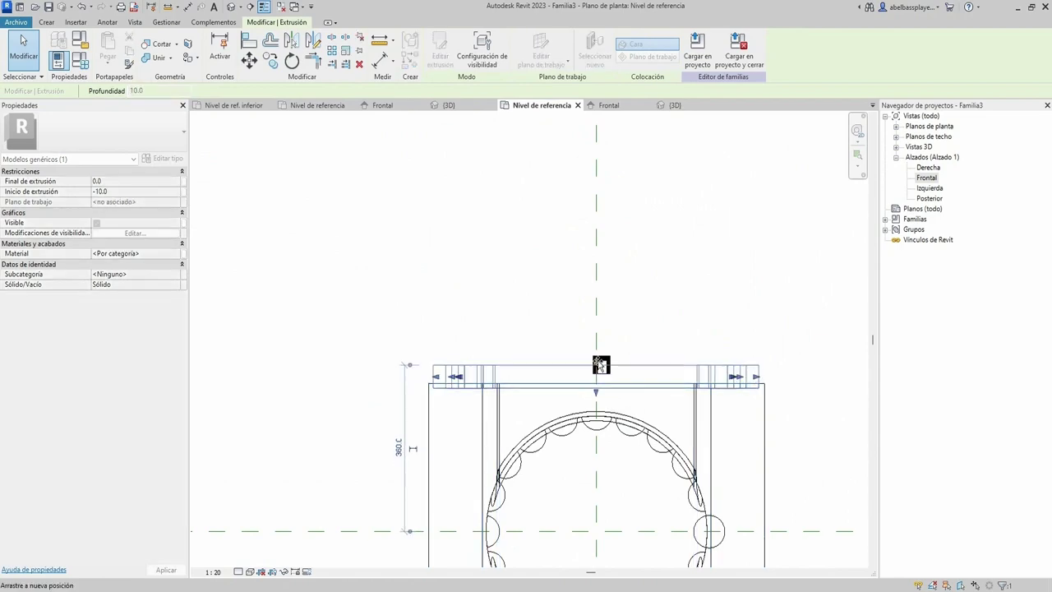
click(672, 105)
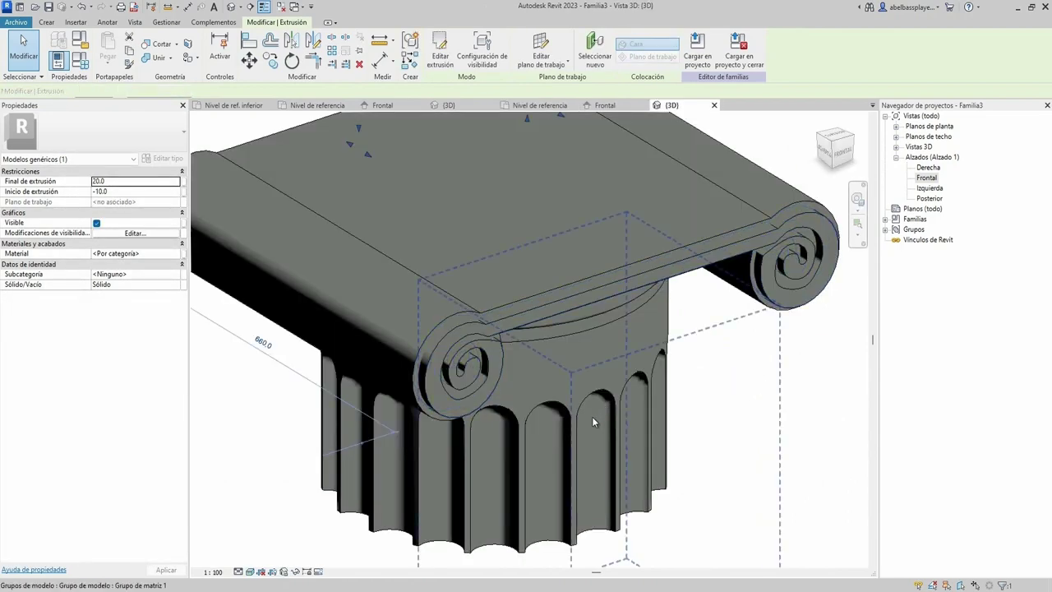
mouse_move(592, 416)
shift+middle_down()
mouse_move(695, 344)
mouse_move(512, 195)
shift+middle_up()
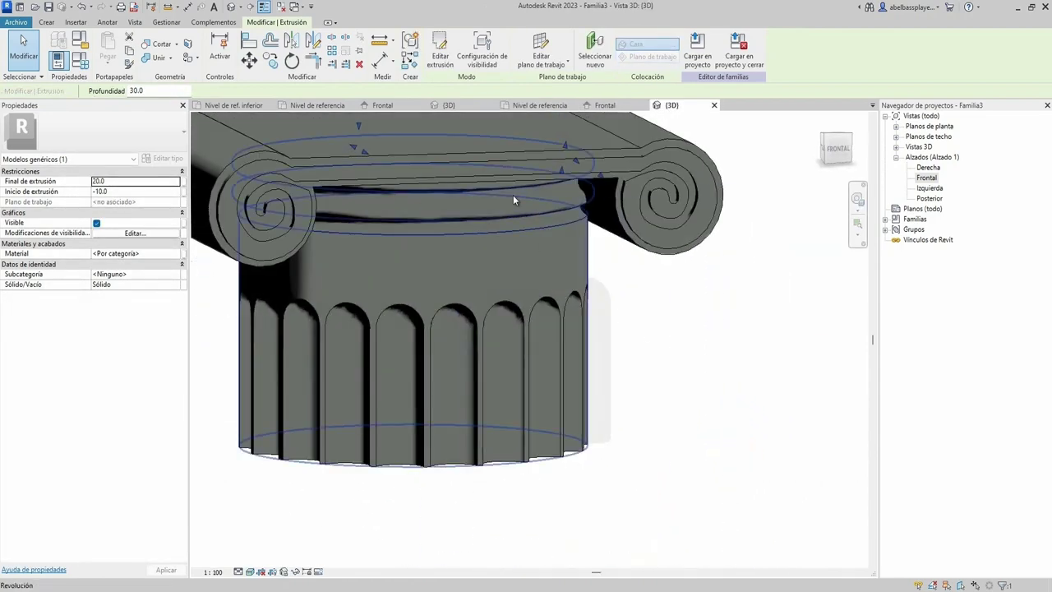
mouse_move(500, 272)
shift+middle_down()
mouse_move(635, 357)
mouse_move(670, 409)
mouse_move(773, 387)
mouse_move(650, 106)
shift+middle_up()
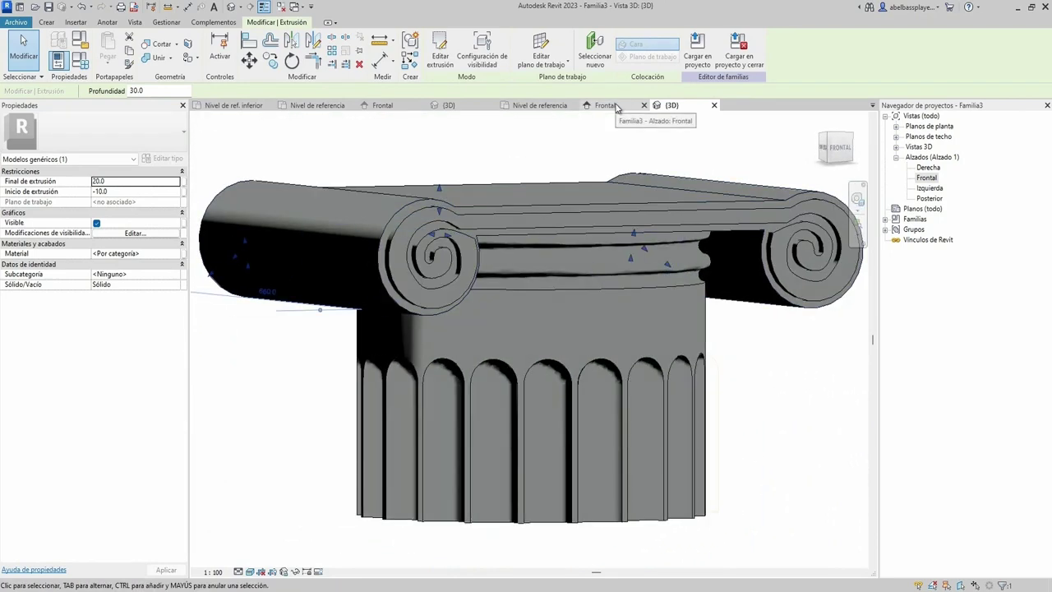
Back in the plan, set the extrusion end to 50.0 and start to -5.0
click(540, 105)
scroll(564, 294, down, 2)
scroll(650, 228, up, 1)
scroll(613, 238, up, 2)
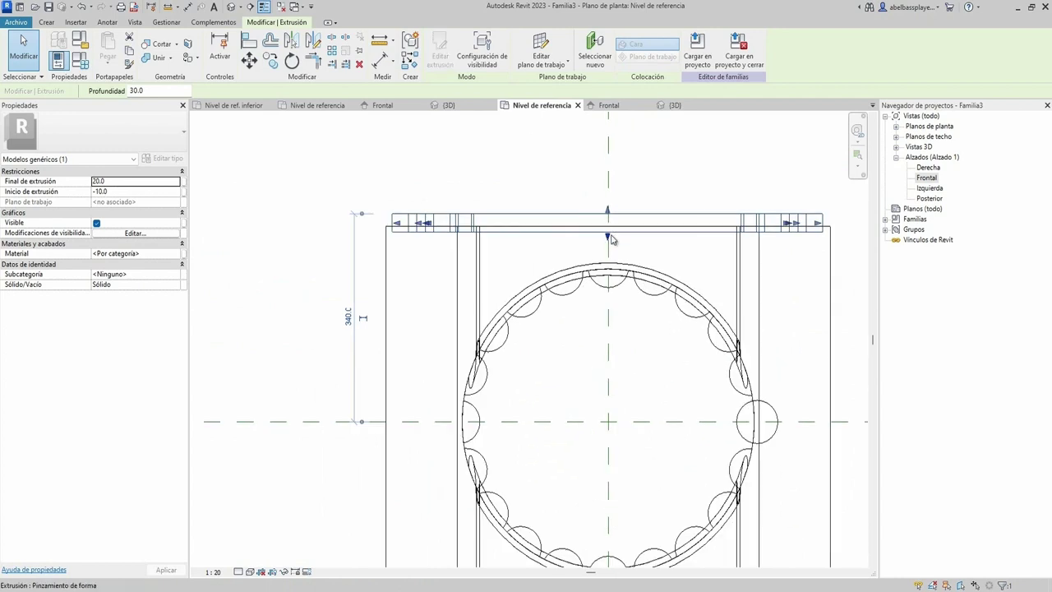
drag(611, 240, 611, 250)
click(151, 191)
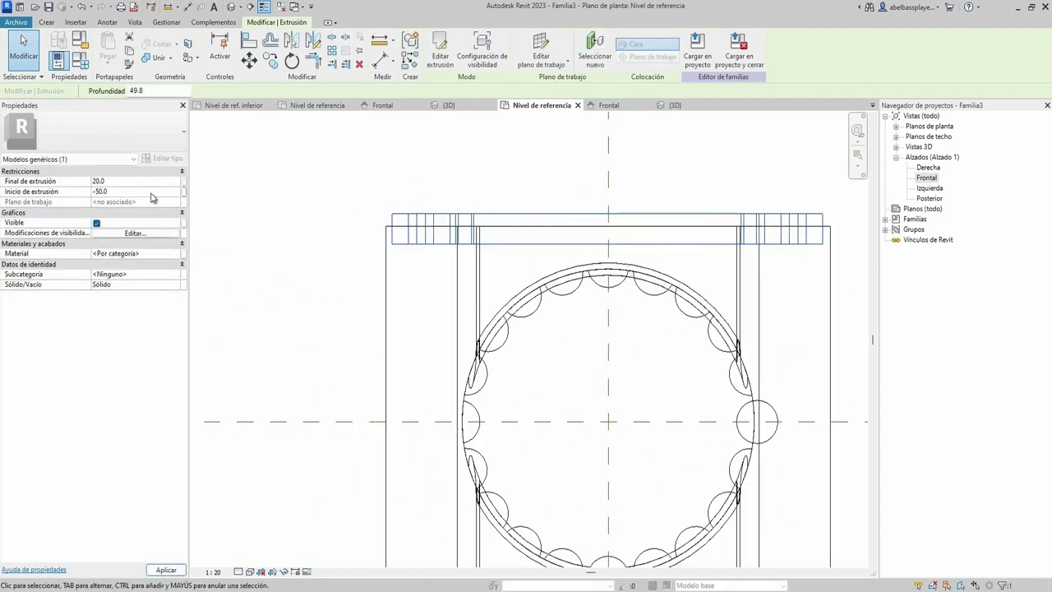
click(126, 182)
text(50)
key(Return)
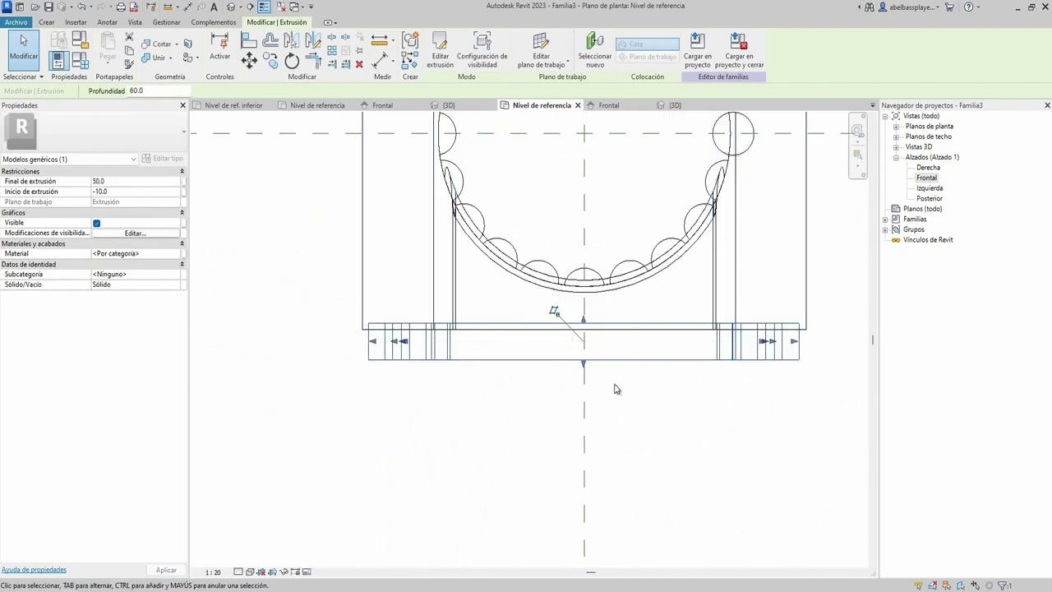
click(130, 191)
text(5)
key(Return)
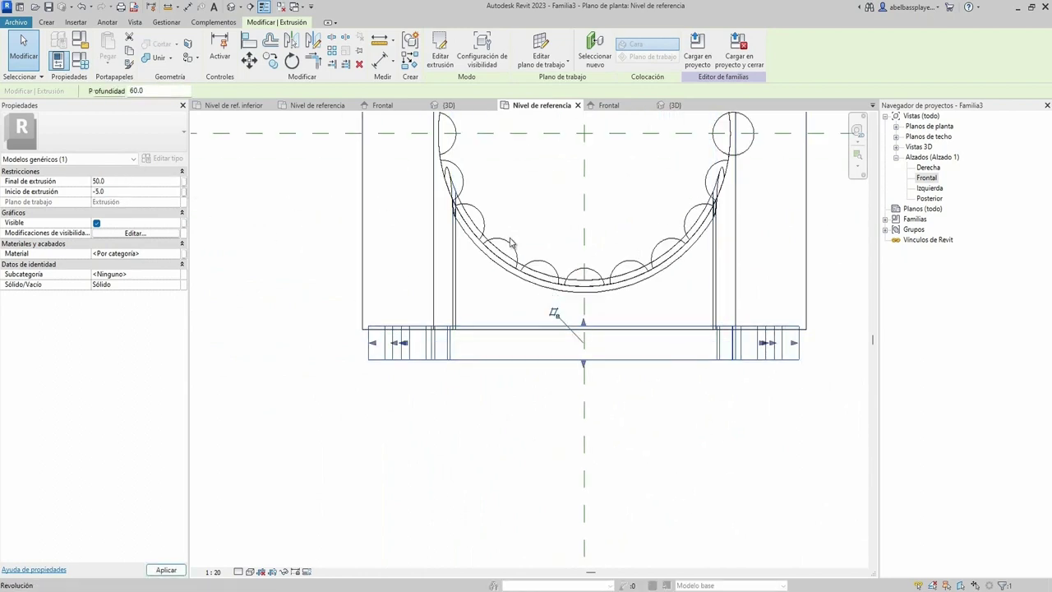
Pull the extrusion start to -46.1 for a 96.1 depth and deselect it
drag(584, 325, 587, 300)
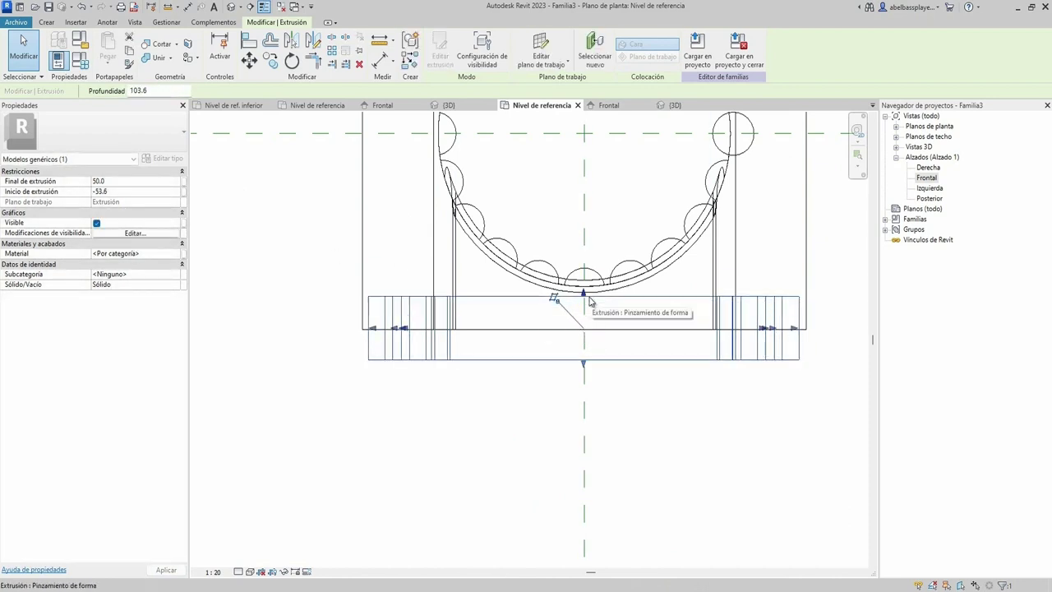
click(108, 191)
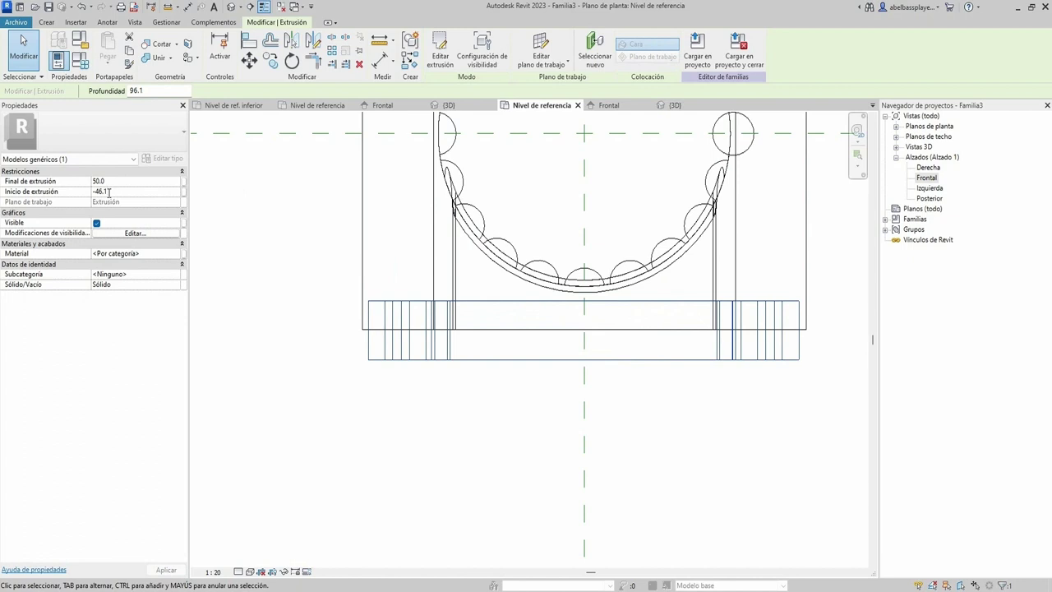
click(475, 403)
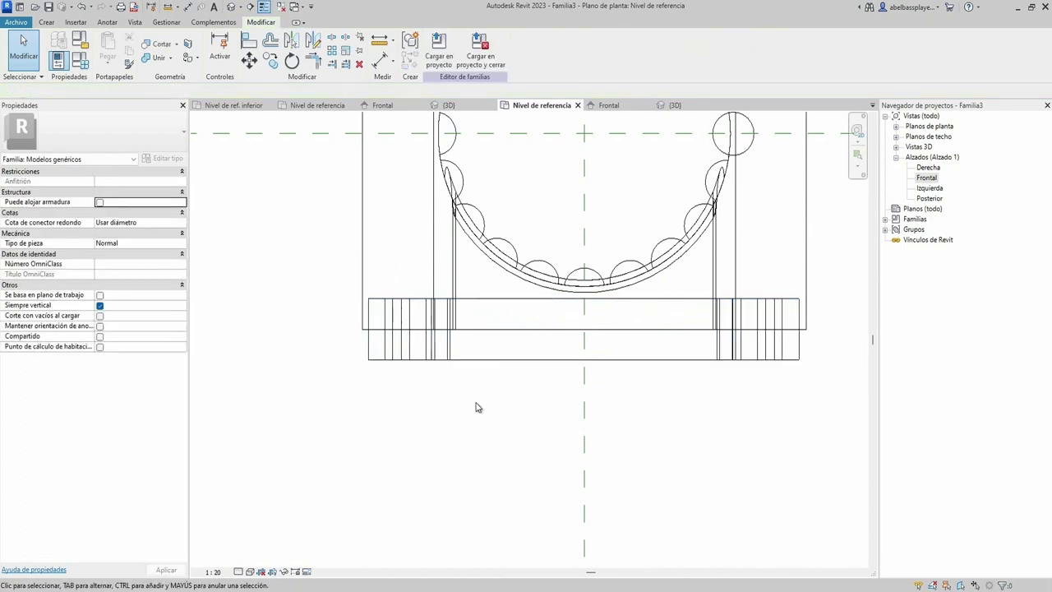
click(670, 106)
scroll(655, 419, down, 2)
Orbit the 3D capital and inspect its model group and top volute extrusion
mouse_move(655, 419)
shift+middle_down()
mouse_move(704, 488)
mouse_move(785, 418)
shift+middle_up()
scroll(773, 423, down, 3)
mouse_move(703, 425)
shift+middle_down()
mouse_move(745, 479)
mouse_move(759, 444)
shift+middle_up()
scroll(764, 456, up, 2)
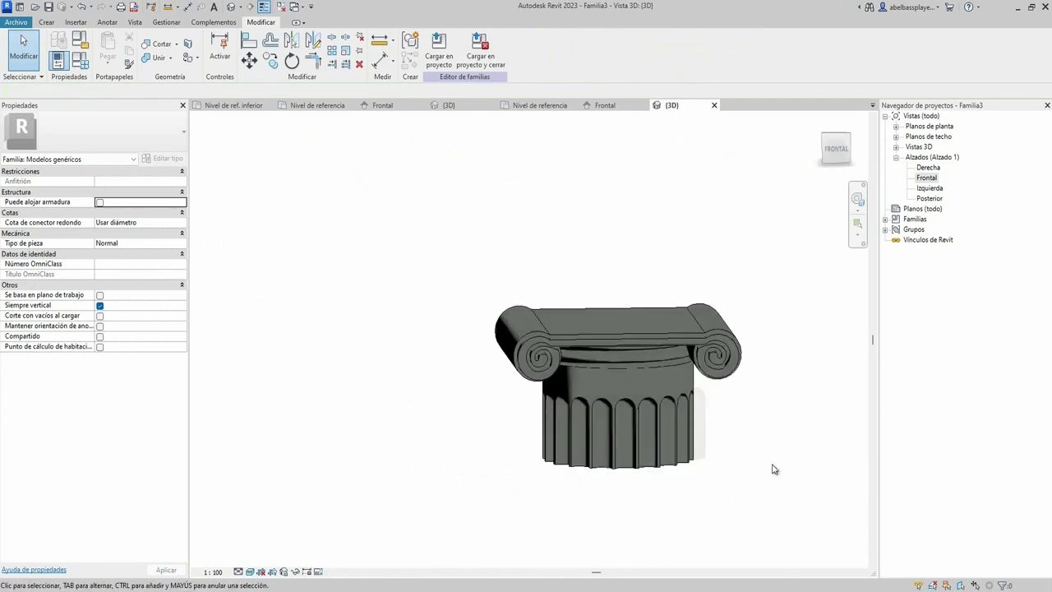
click(590, 434)
ctrl+click(712, 321)
click(789, 430)
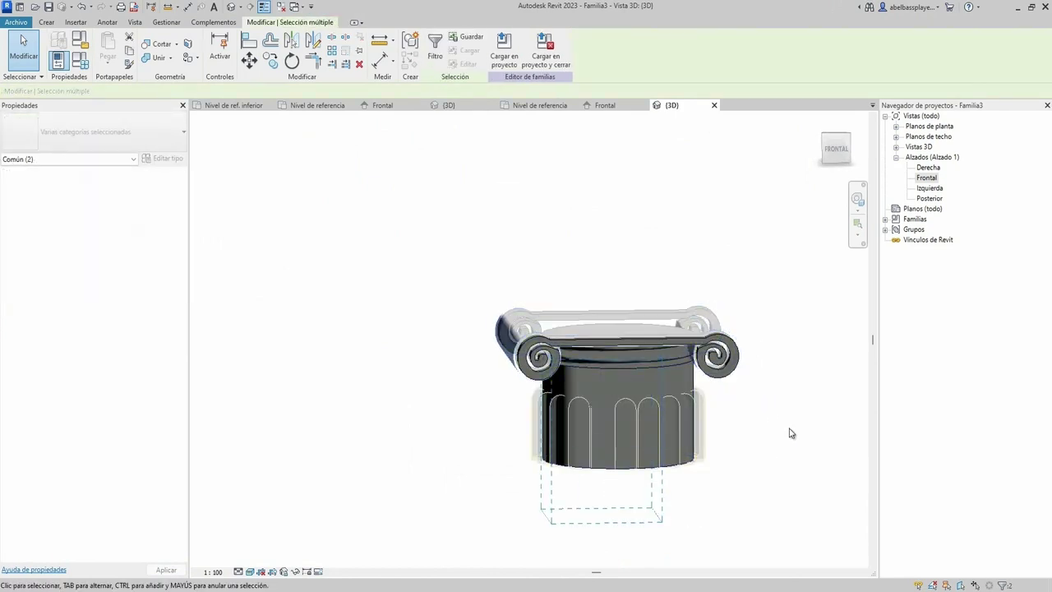
Inspect the joined solid, then window-select every element of the capital
scroll(516, 329, up, 3)
click(516, 329)
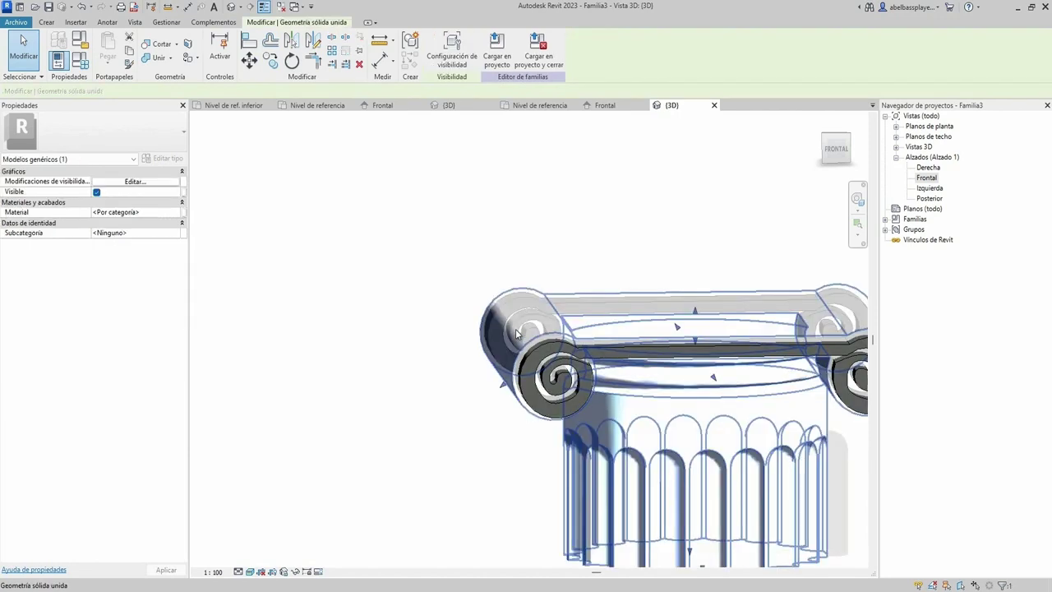
scroll(549, 397, down, 3)
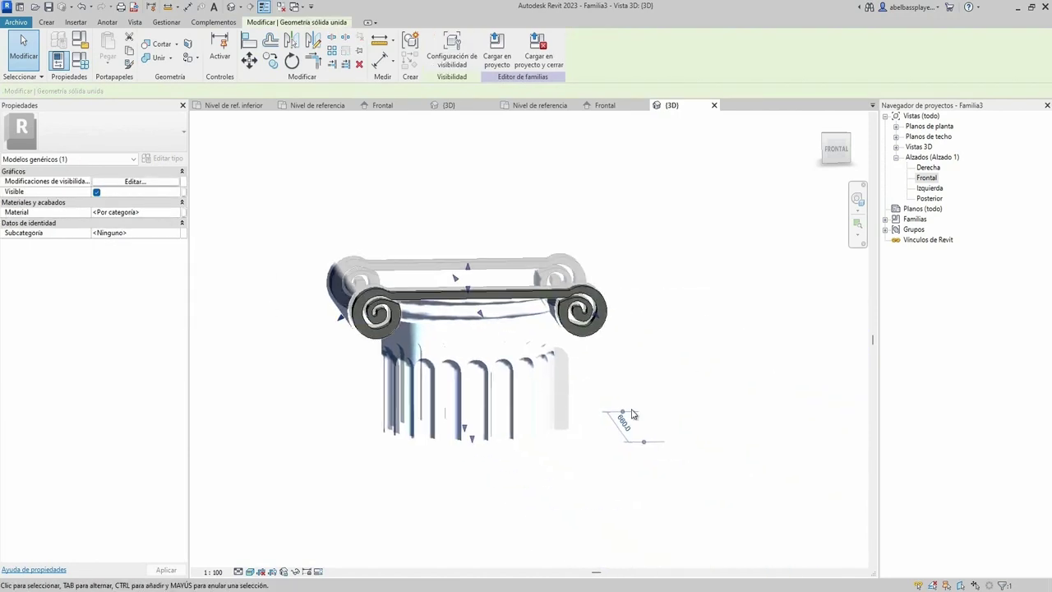
click(798, 480)
mouse_move(798, 479)
shift+middle_down()
mouse_move(625, 404)
mouse_move(393, 277)
shift+middle_up()
drag(352, 228, 880, 468)
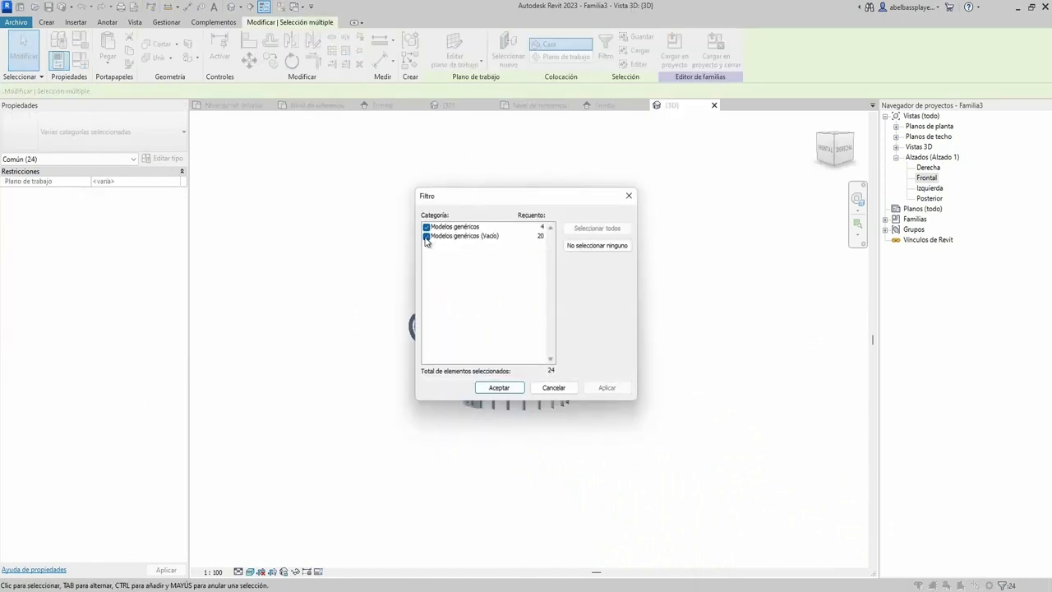
Filter to the four generic models and link their material to new type parameter 'Material Tipo 2'
click(498, 388)
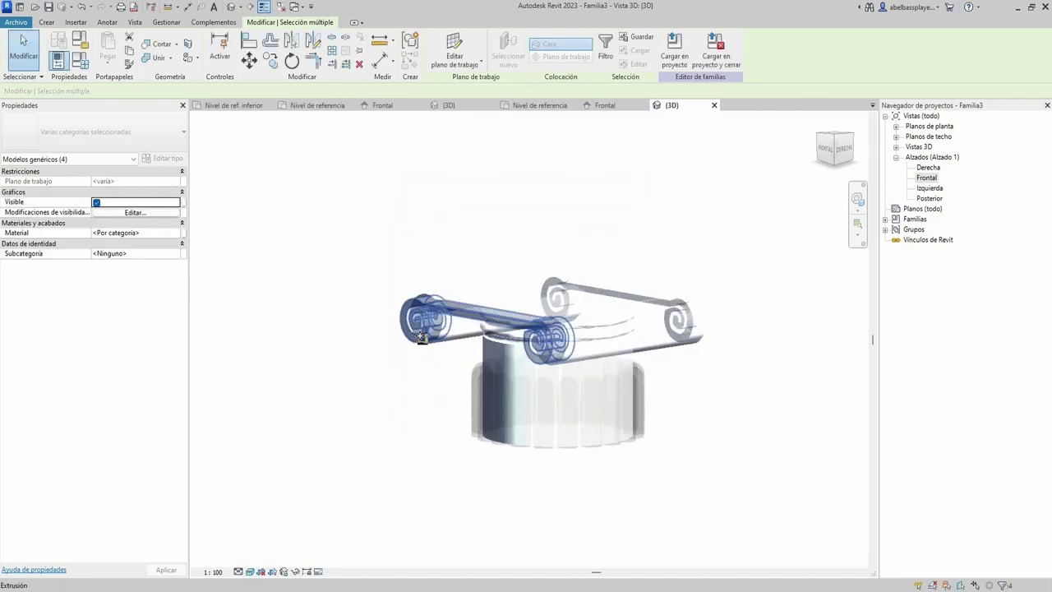
click(178, 234)
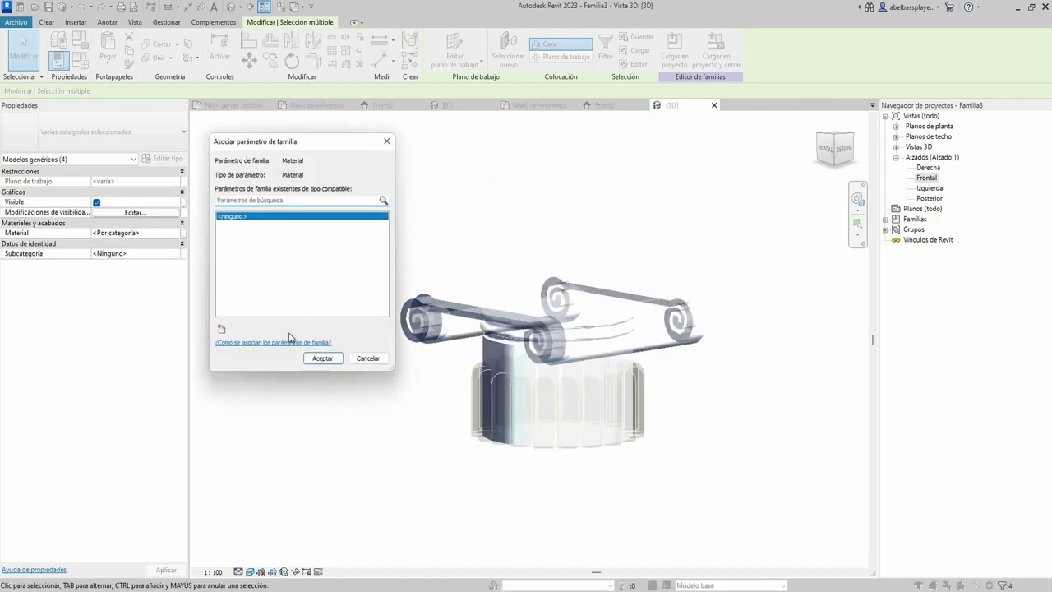
click(222, 328)
text(Material Tipo 2)
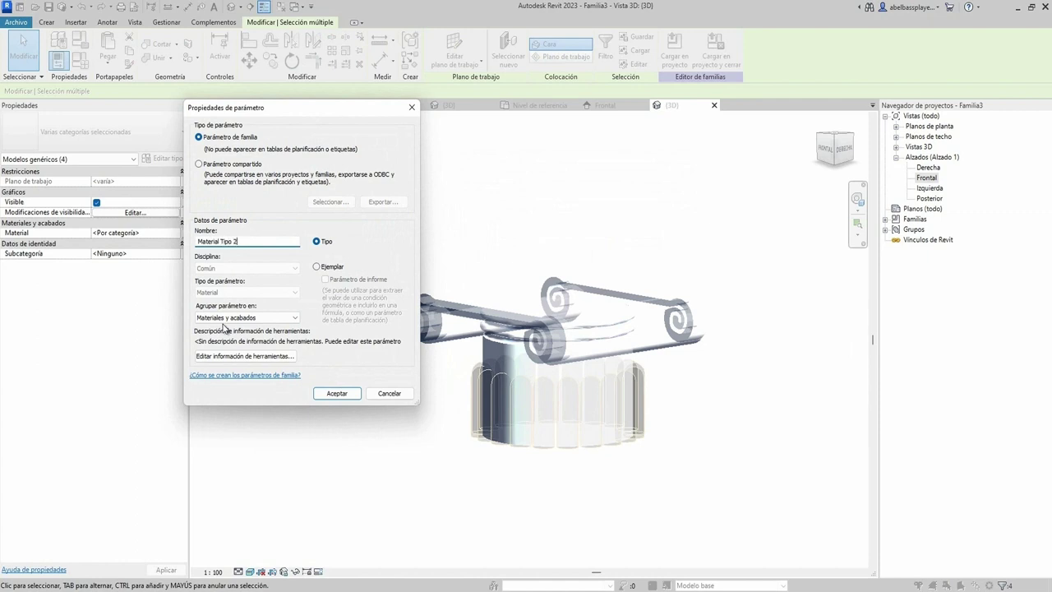
key(Return)
click(323, 359)
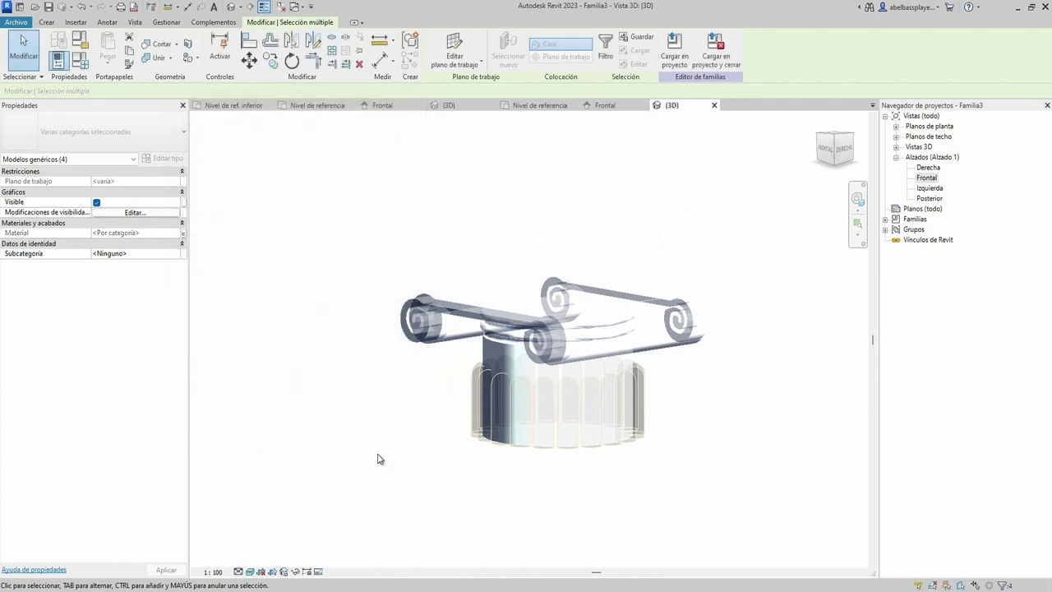
click(496, 482)
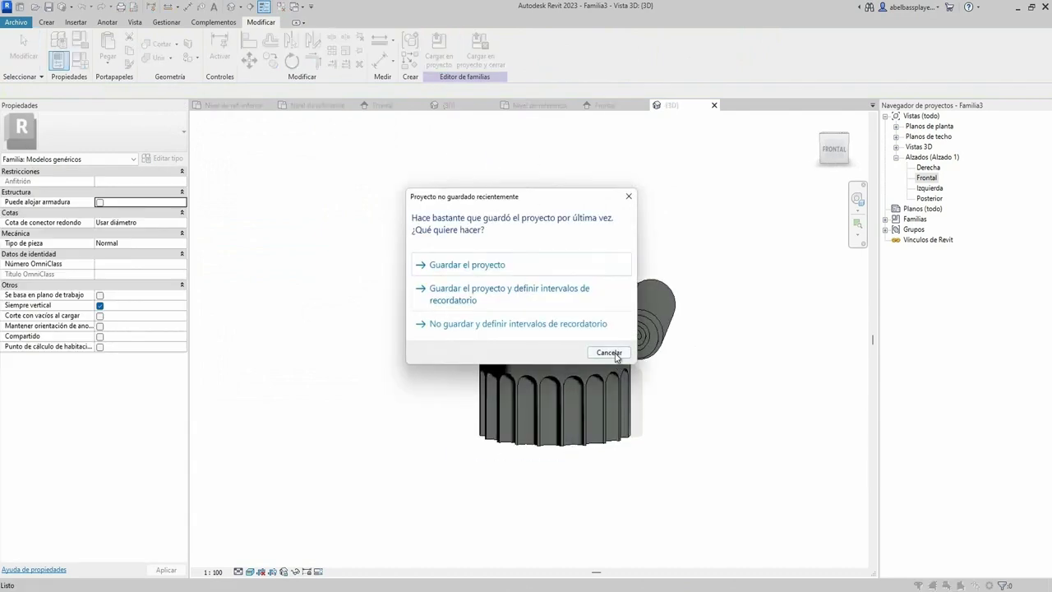
Load the capital into Familia1 only, skipping Familia2, and place it at the plan centre
click(614, 354)
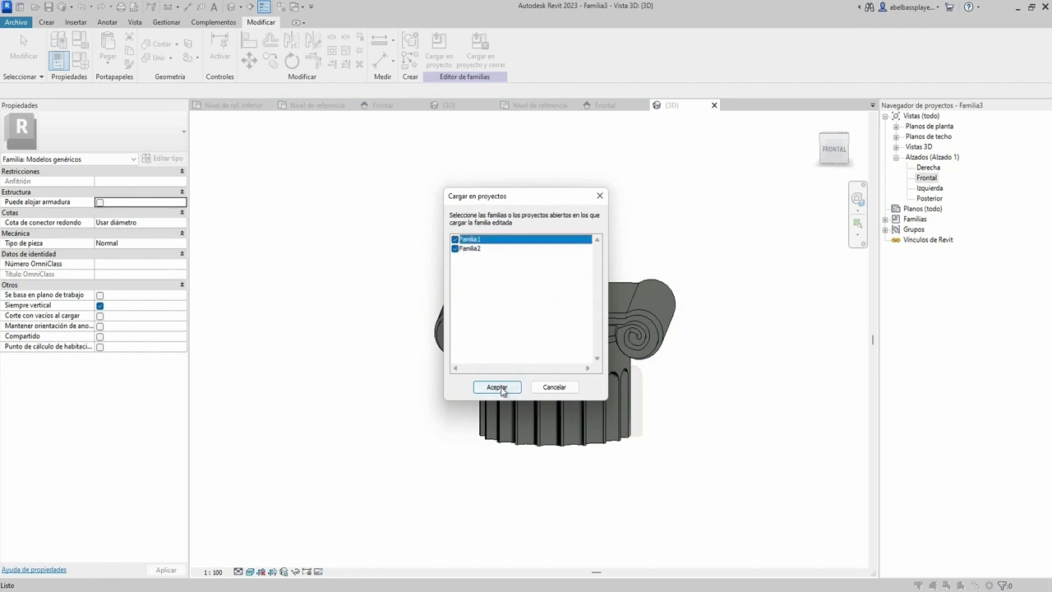
click(454, 248)
click(498, 387)
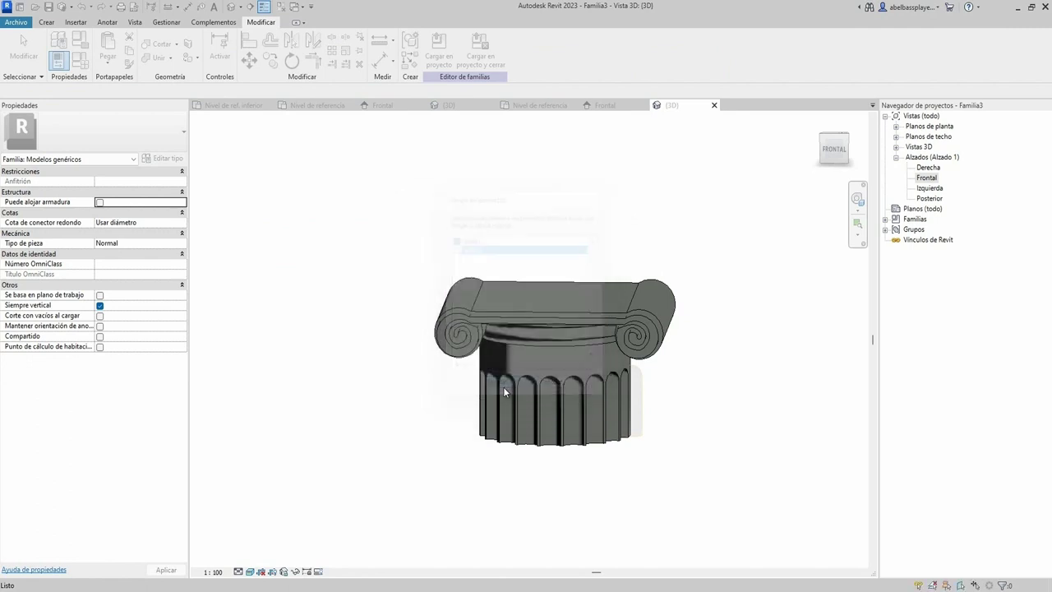
click(608, 353)
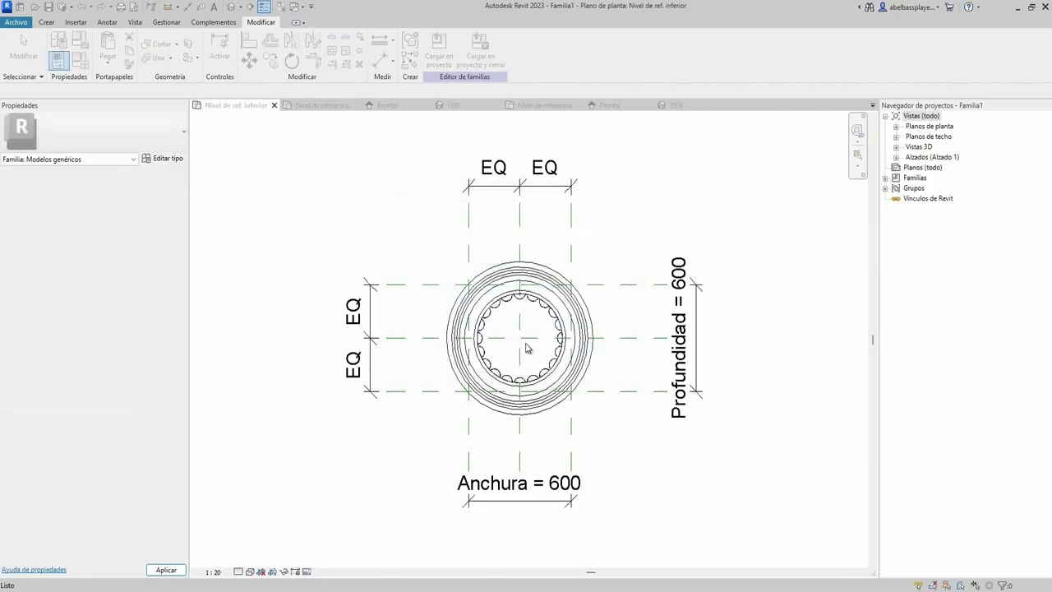
click(516, 337)
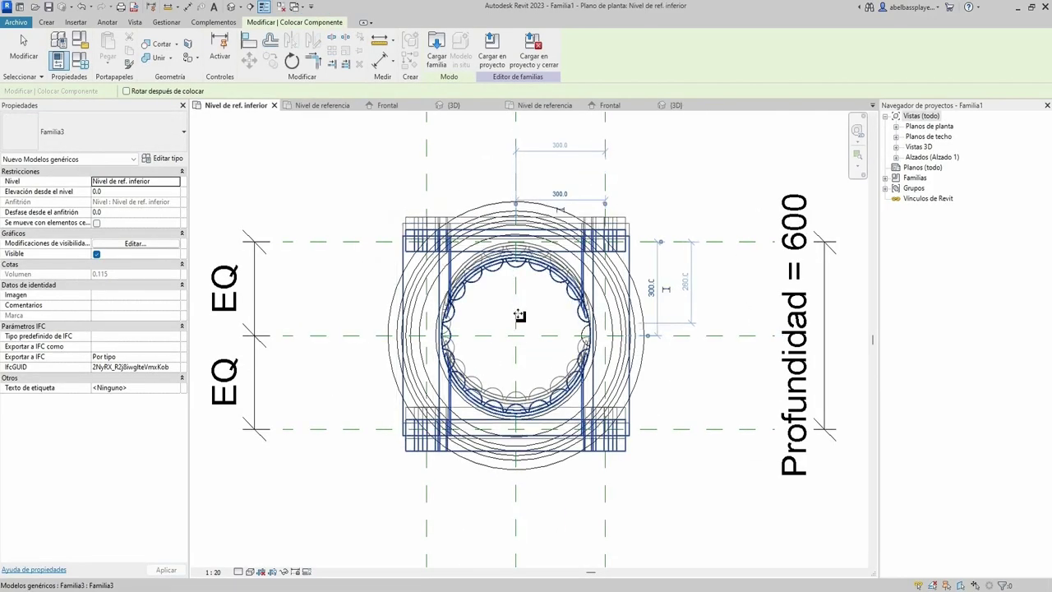
In Familia1's front-facing 3D view, delete the capital placed at the lower level
click(370, 105)
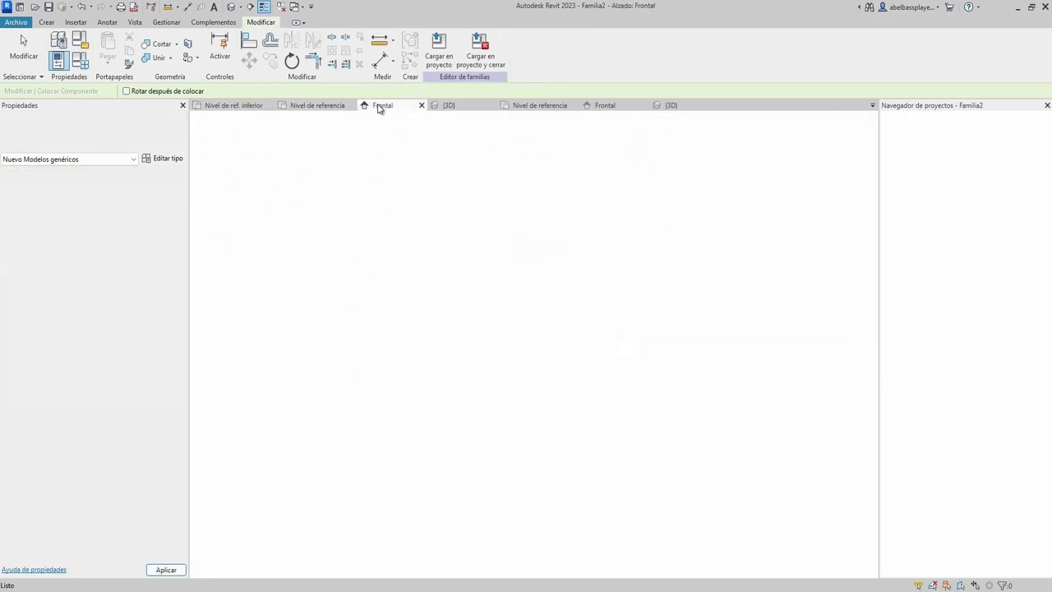
click(602, 347)
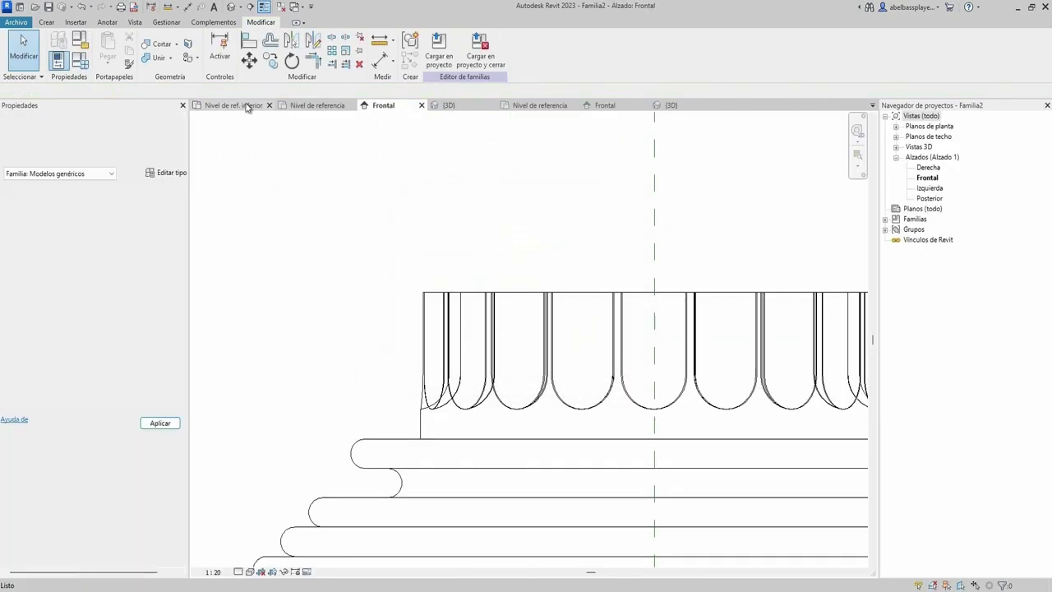
click(254, 104)
click(231, 6)
click(824, 161)
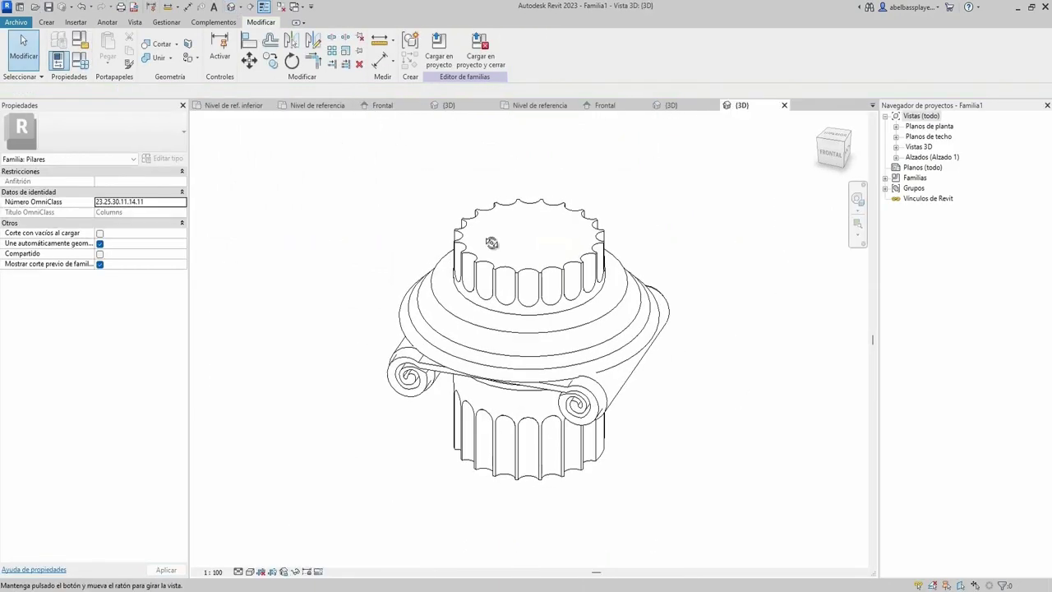
click(527, 344)
scroll(526, 341, down, 2)
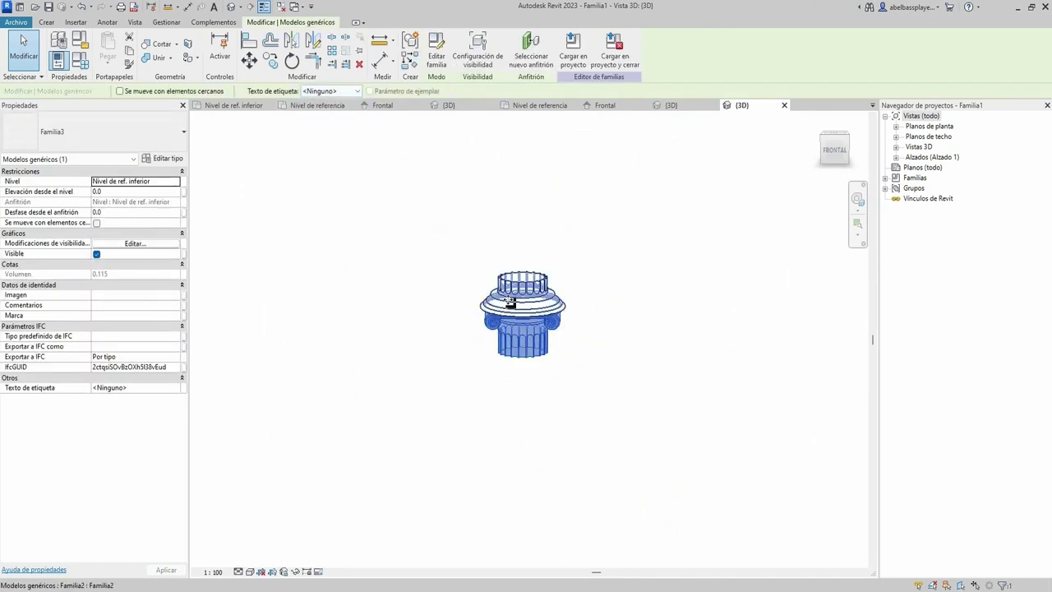
key(Delete)
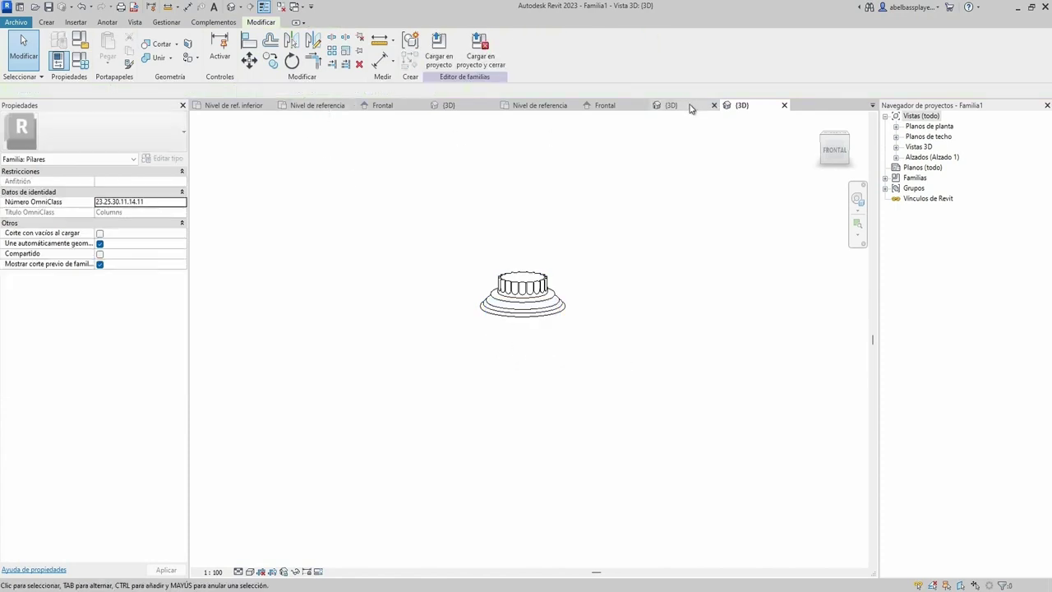
Reload the capital from Familia3 into Familia1
click(689, 104)
click(443, 44)
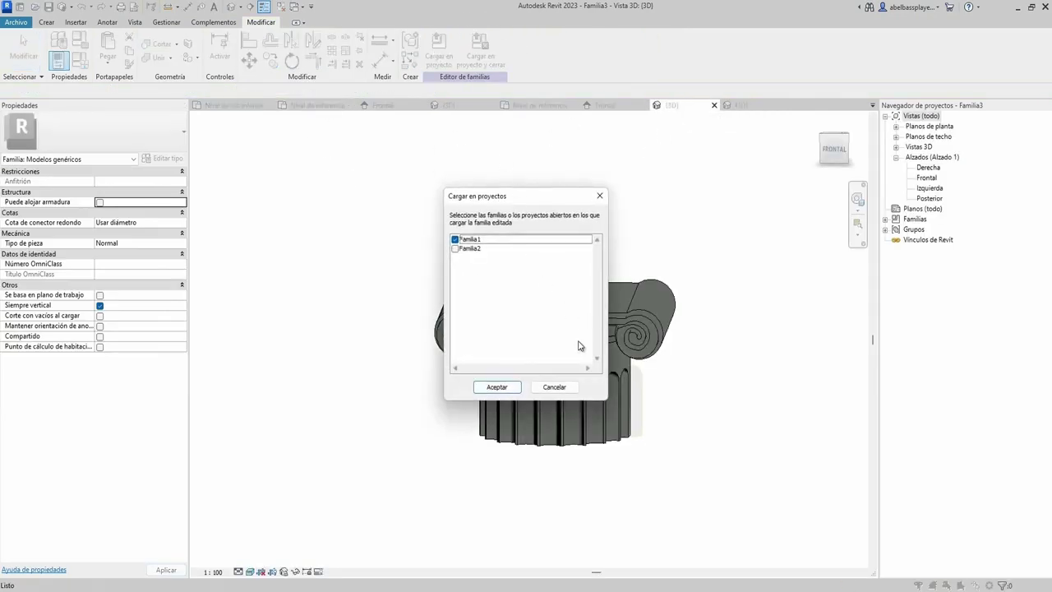
click(499, 390)
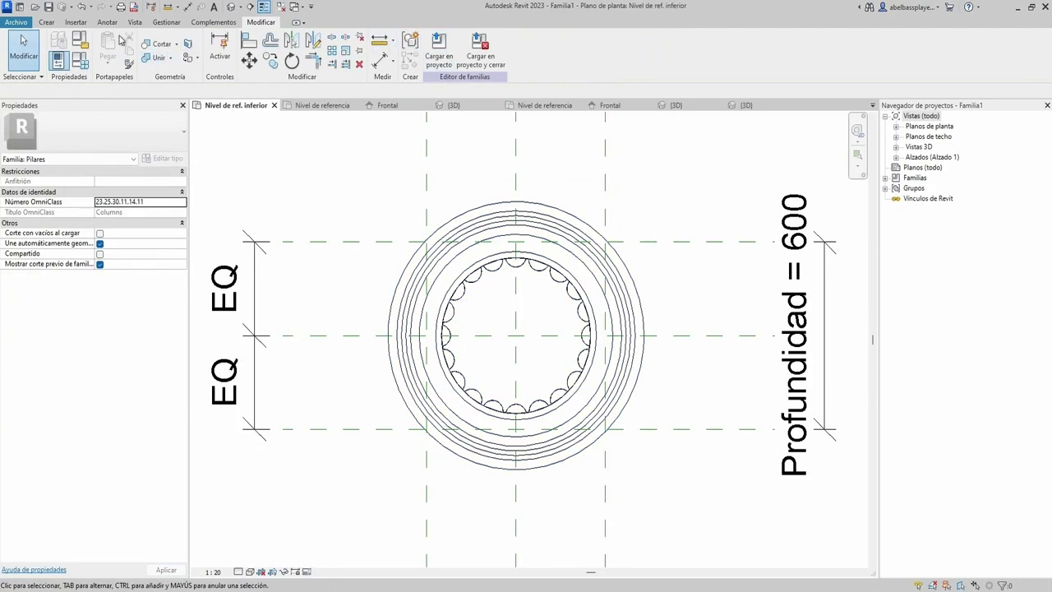
Place the Familia3 capital component at the column centre hosted on Nivel ref. superior
click(47, 23)
click(345, 46)
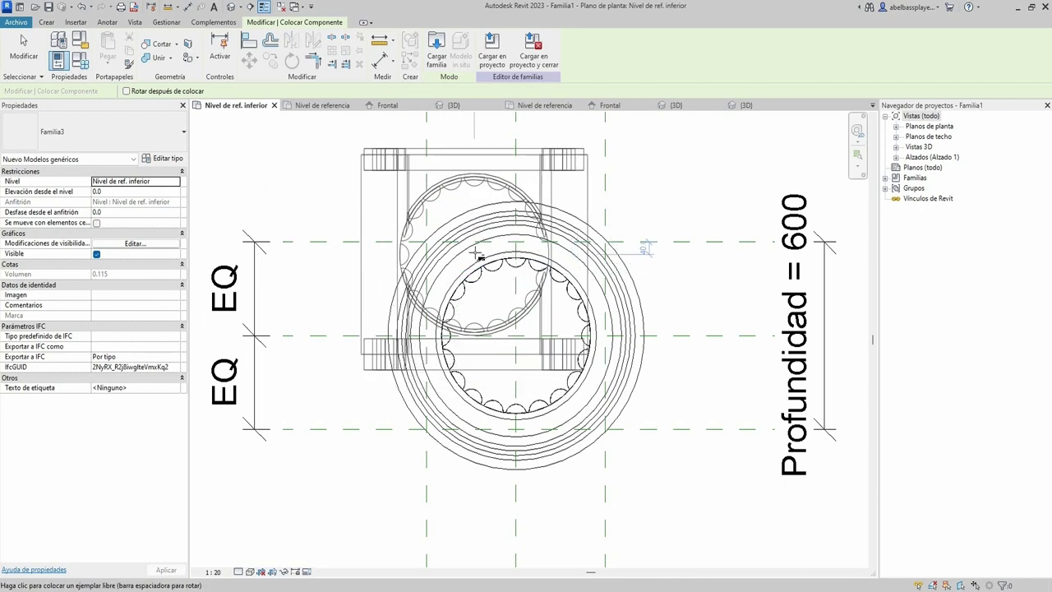
click(176, 183)
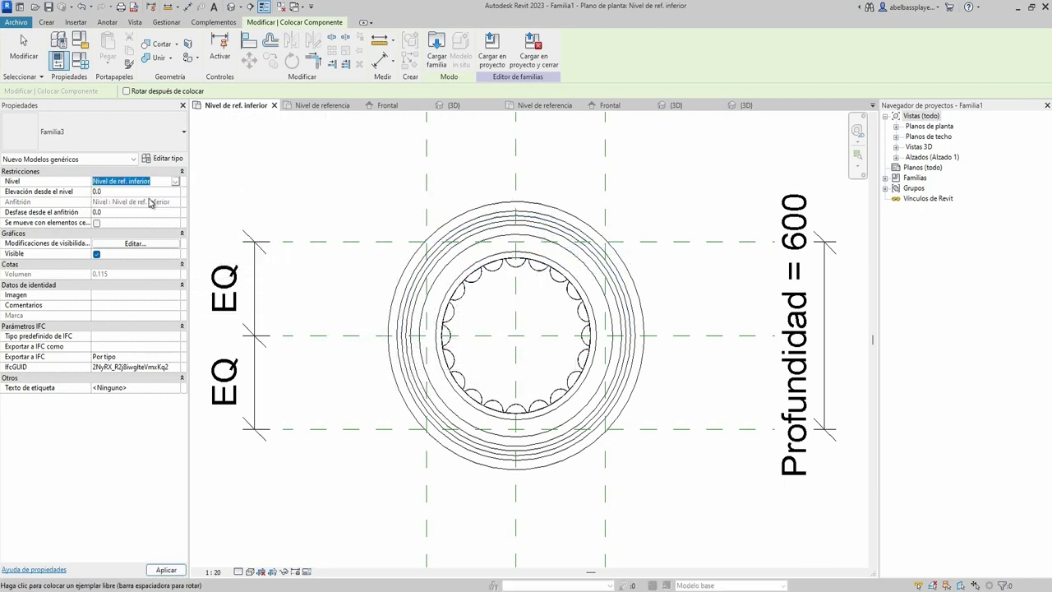
click(150, 203)
click(516, 337)
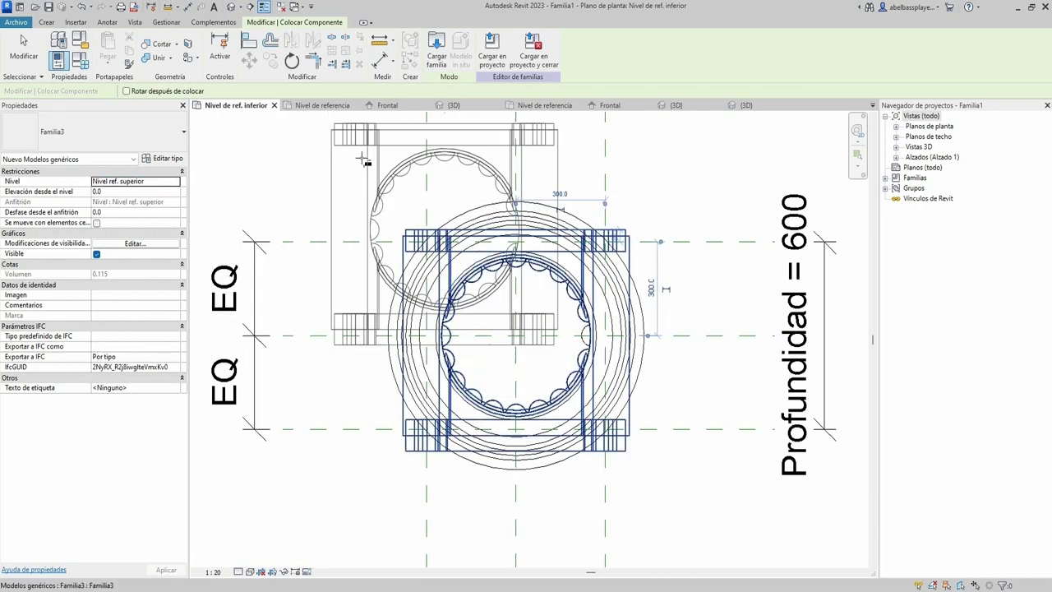
click(231, 7)
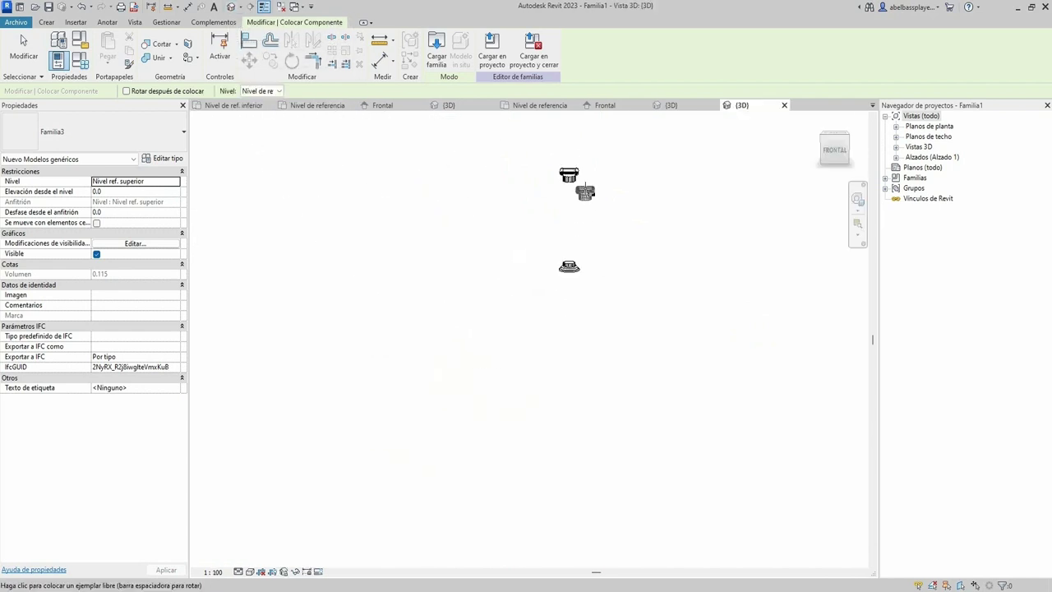
key(Escape)
scroll(534, 222, up, 3)
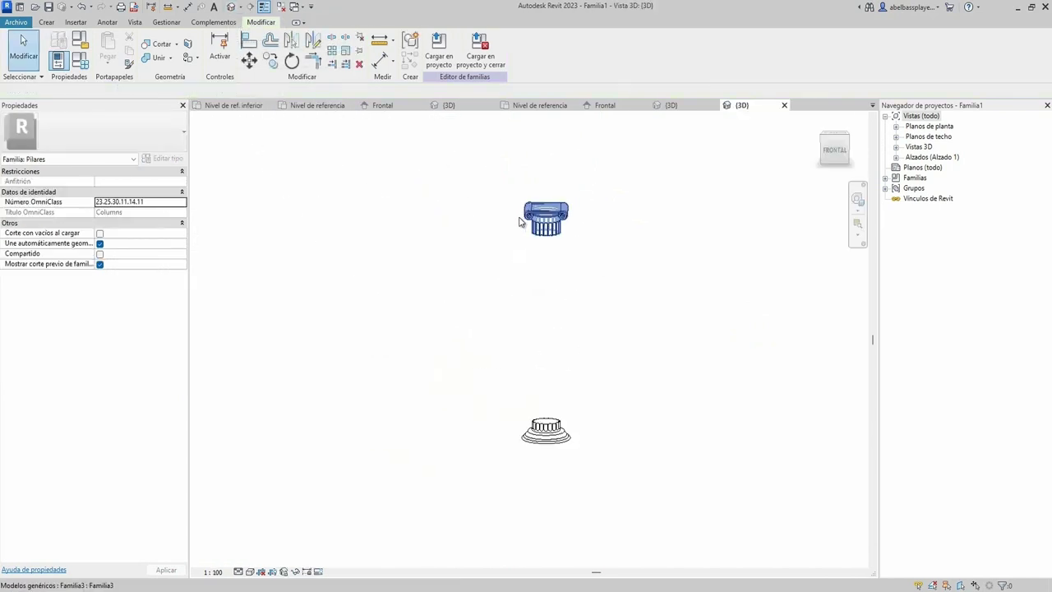
click(234, 105)
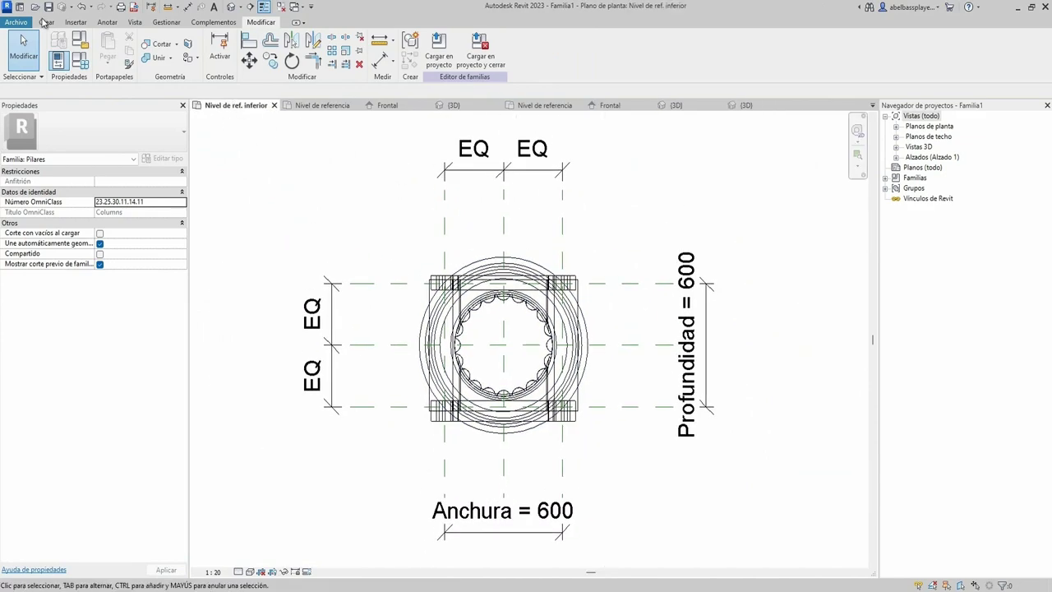
click(45, 22)
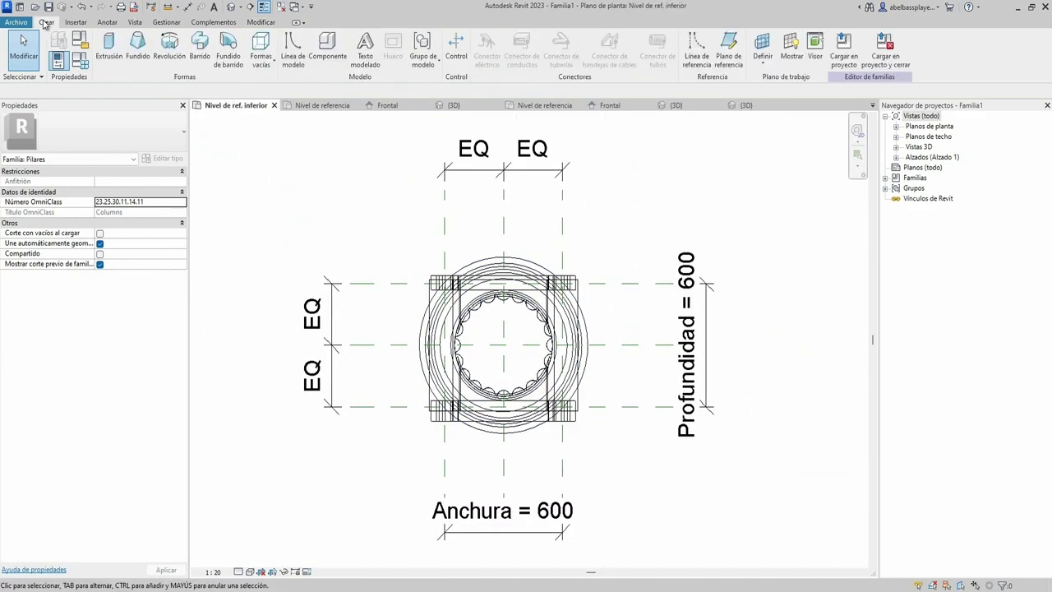
Start a new extrusion and Tab-pick the chained flute arcs and centre line
click(108, 41)
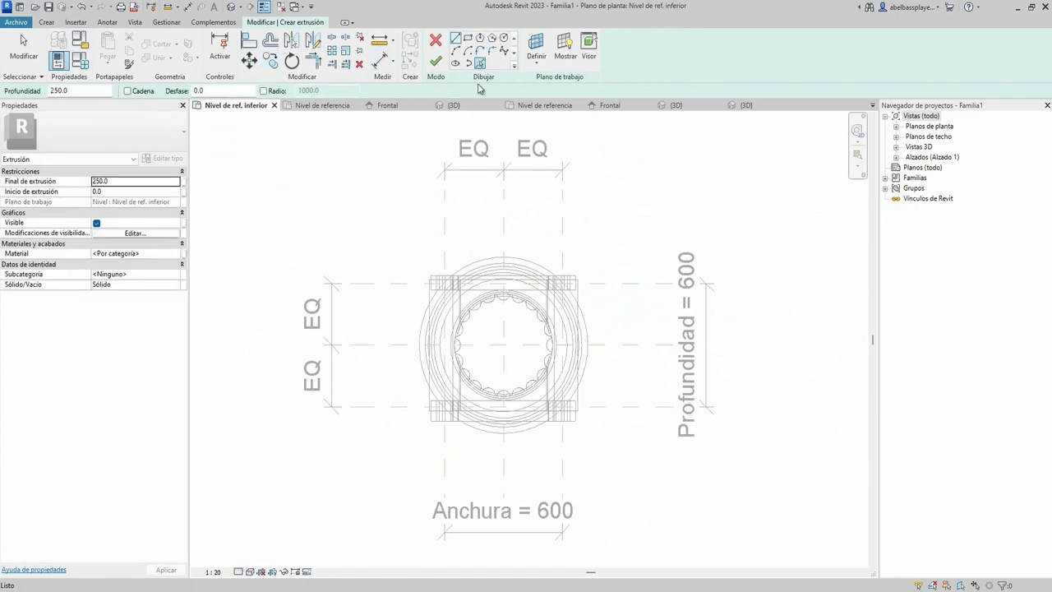
scroll(489, 305, up, 2)
scroll(478, 319, up, 2)
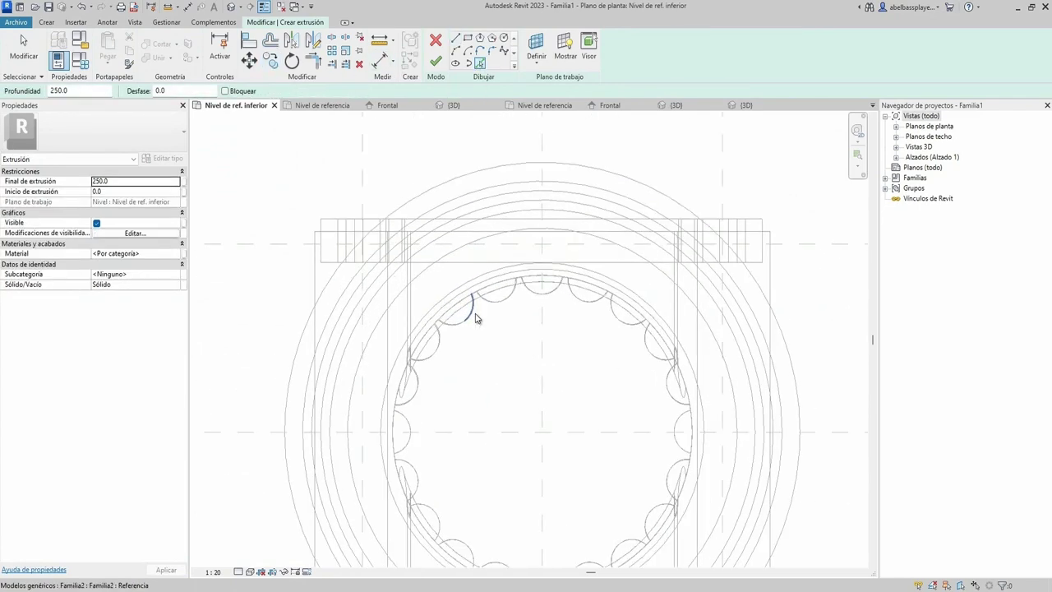
key(Tab)
click(472, 306)
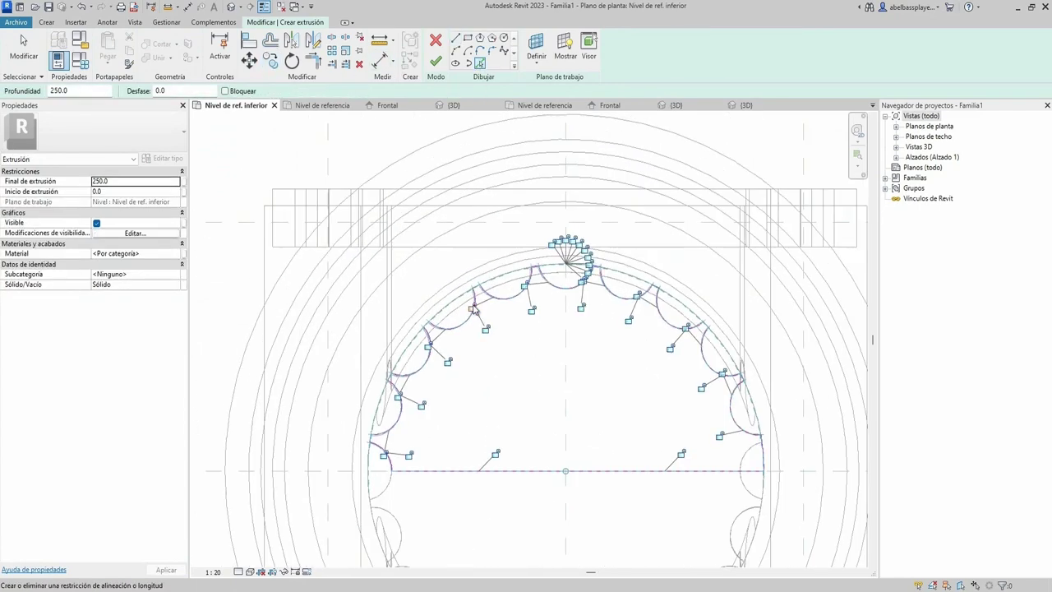
scroll(416, 381, up, 2)
scroll(415, 381, up, 1)
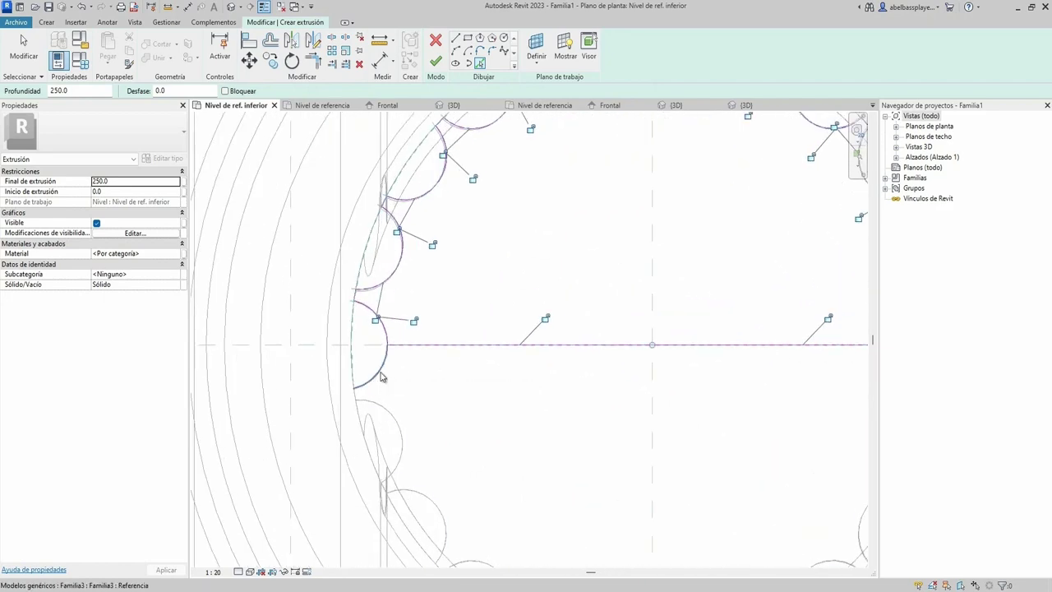
scroll(380, 372, down, 3)
scroll(437, 359, down, 1)
key(Escape)
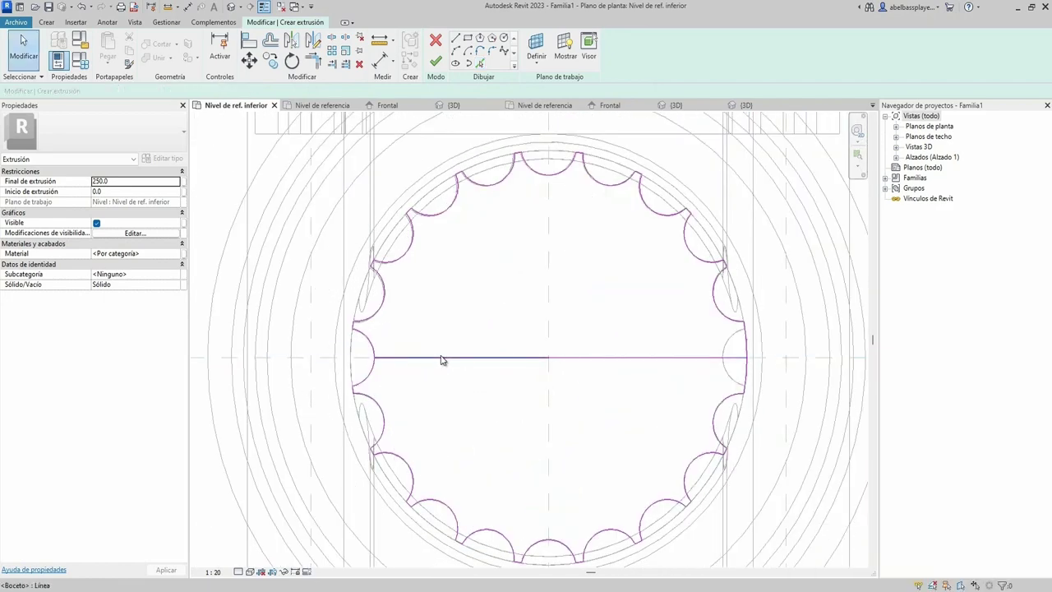
Remove the left half of the horizontal line and finish the 250.0-deep fluted extrusion
click(447, 358)
key(Escape)
click(436, 63)
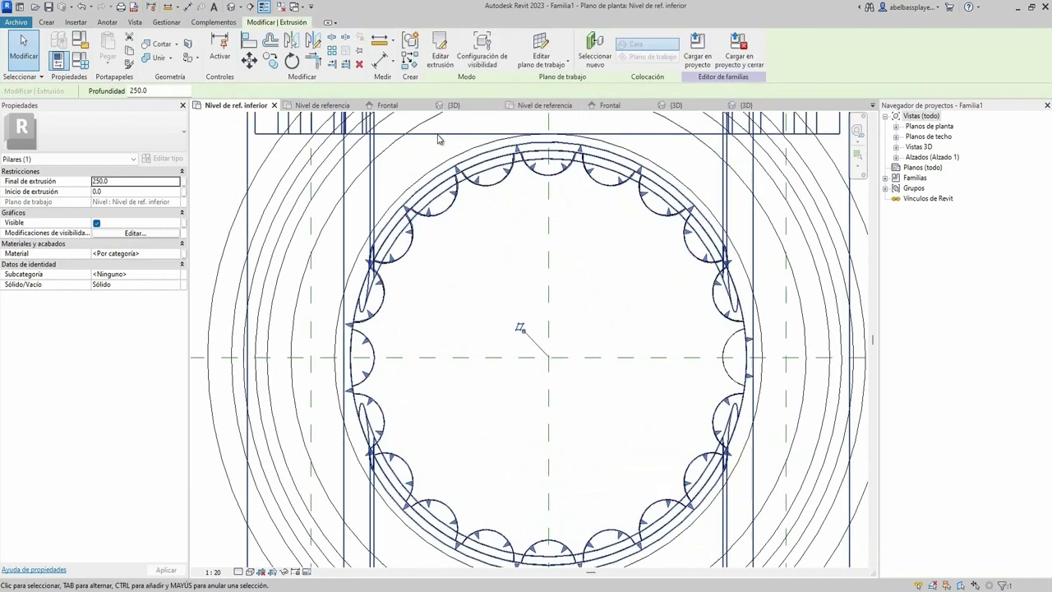
click(322, 105)
Switch from the lower reference level plan to the Frontal elevation view
click(238, 105)
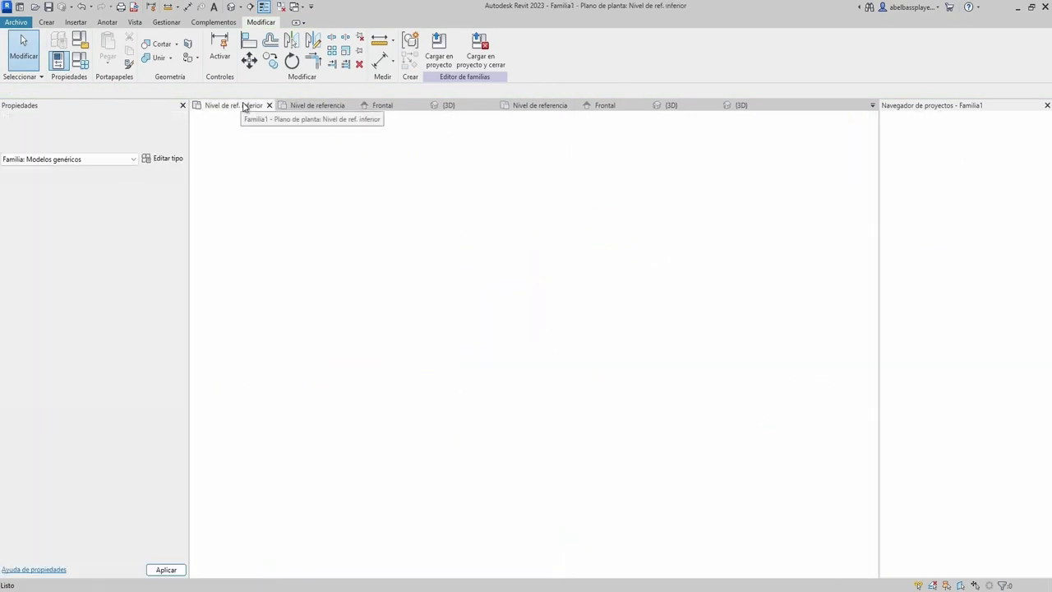
click(394, 105)
click(237, 105)
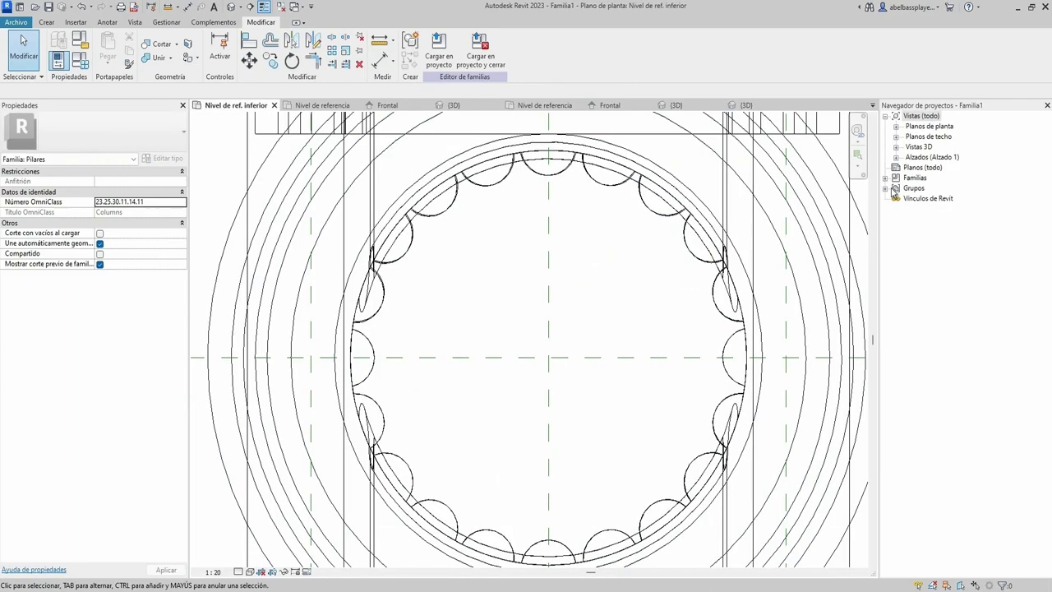
click(932, 157)
double_click(932, 157)
double_click(927, 178)
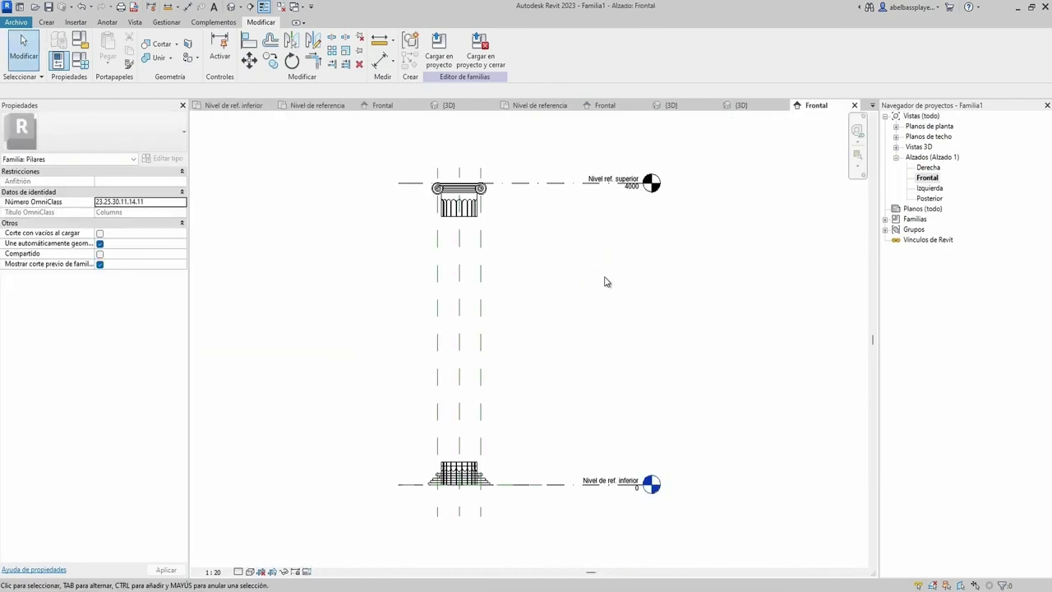
Stretch the fluted shaft's top end up to 3560 so it meets the capital
scroll(464, 424, up, 3)
click(481, 465)
scroll(482, 446, down, 1)
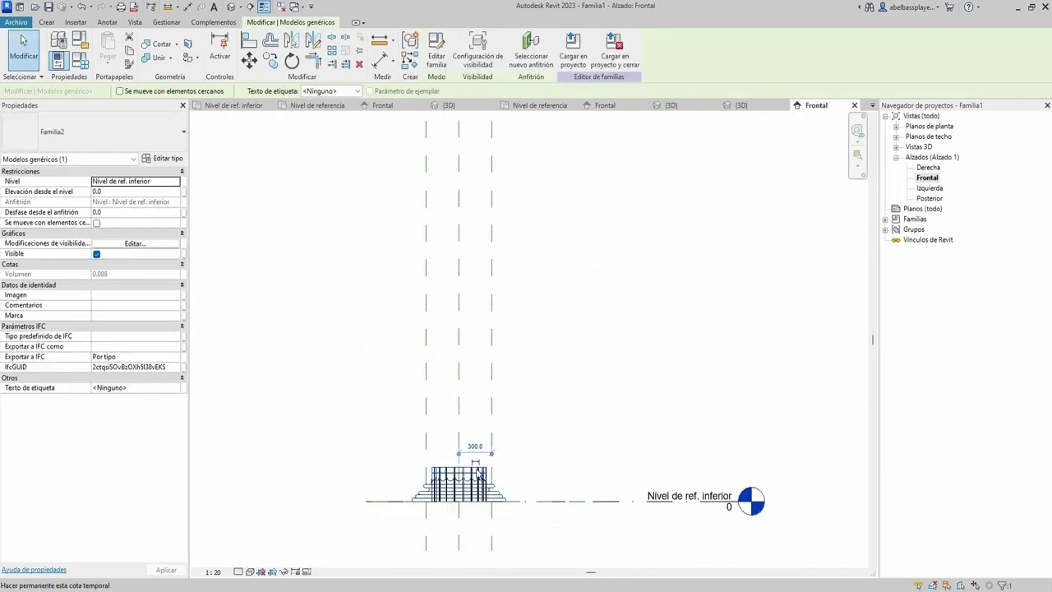
scroll(460, 470, up, 3)
middle_drag(461, 470, 559, 326)
scroll(417, 323, up, 2)
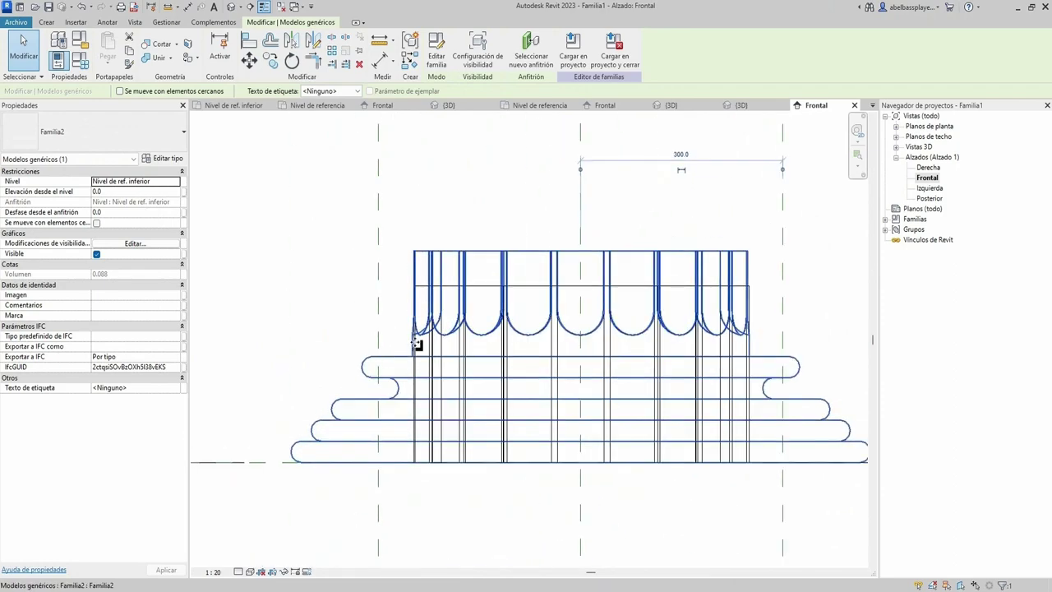
scroll(418, 403, up, 2)
scroll(412, 410, down, 1)
click(412, 410)
scroll(411, 410, down, 4)
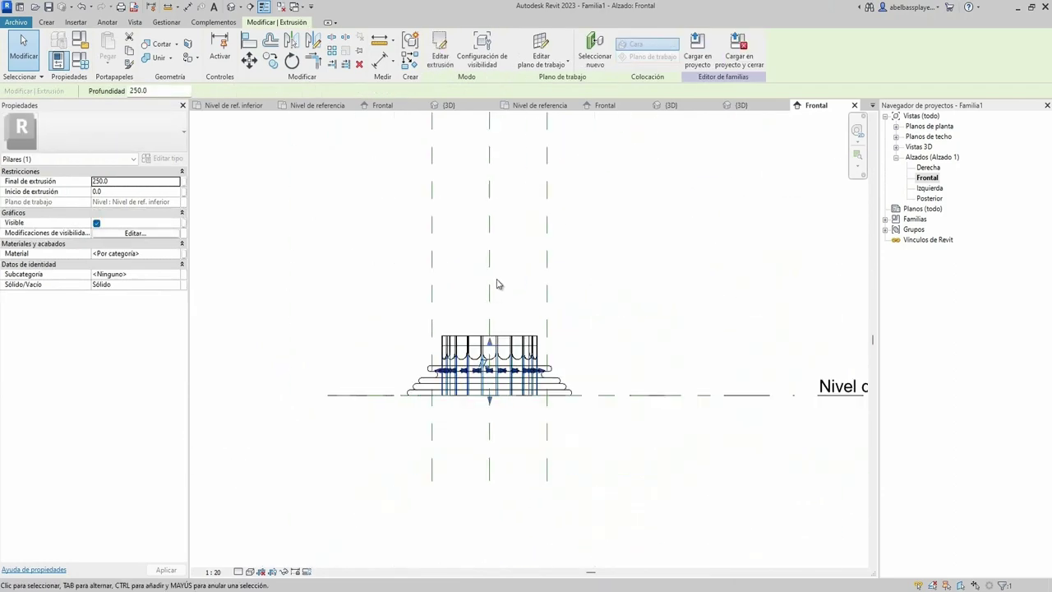
middle_drag(498, 285, 498, 412)
drag(516, 471, 528, 242)
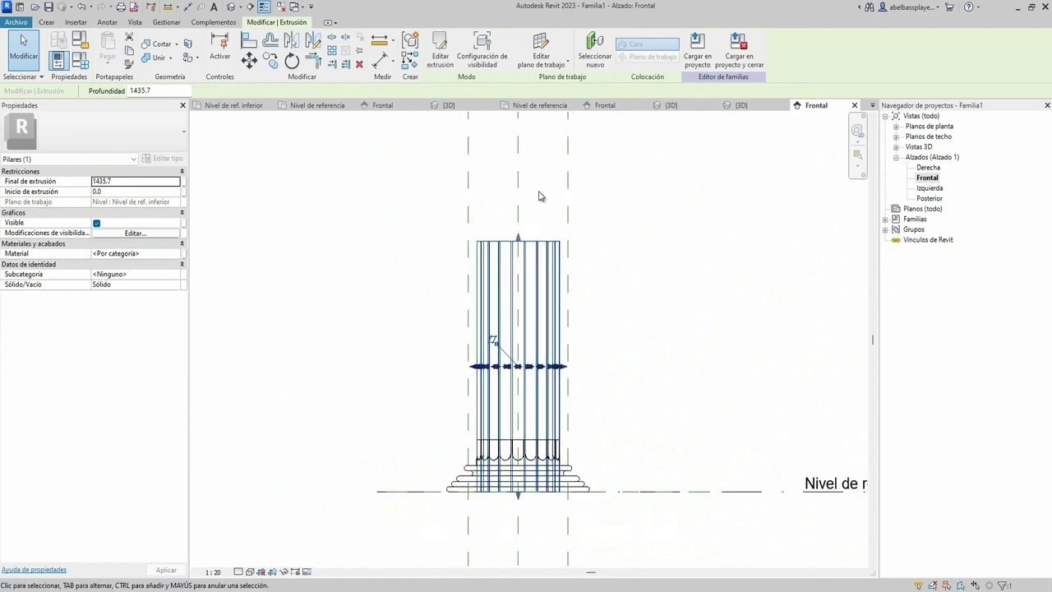
scroll(540, 195, down, 2)
middle_drag(540, 195, 551, 404)
scroll(557, 365, down, 1)
drag(540, 419, 541, 210)
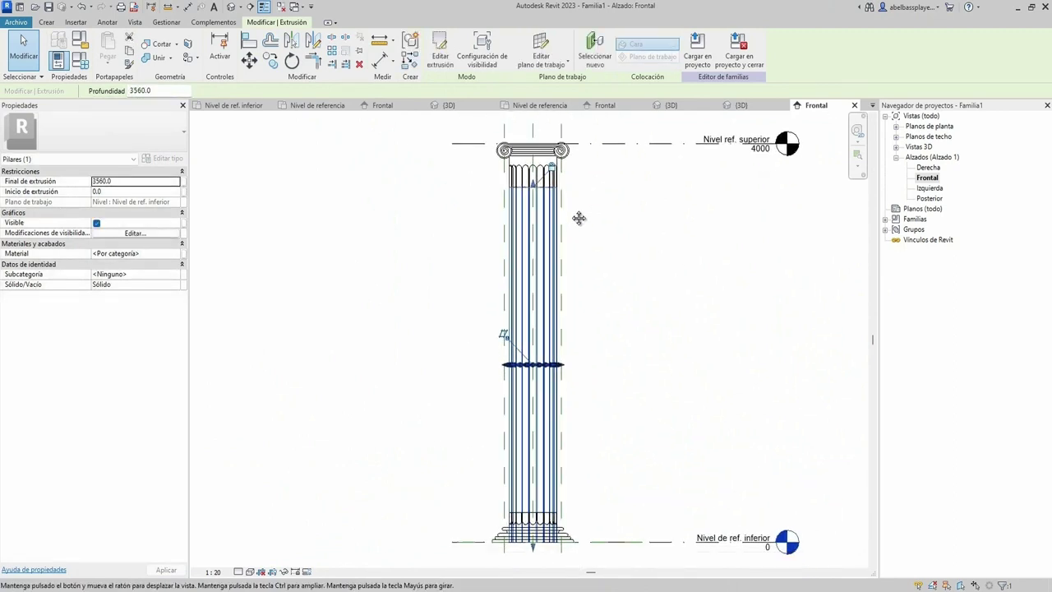
Move the shaft's bottom end onto the base top at 300
middle_drag(578, 312, 578, 219)
mouse_move(544, 470)
mouse_down()
mouse_move(558, 419)
mouse_move(543, 418)
mouse_move(520, 492)
mouse_up()
scroll(543, 417, up, 2)
scroll(538, 419, up, 2)
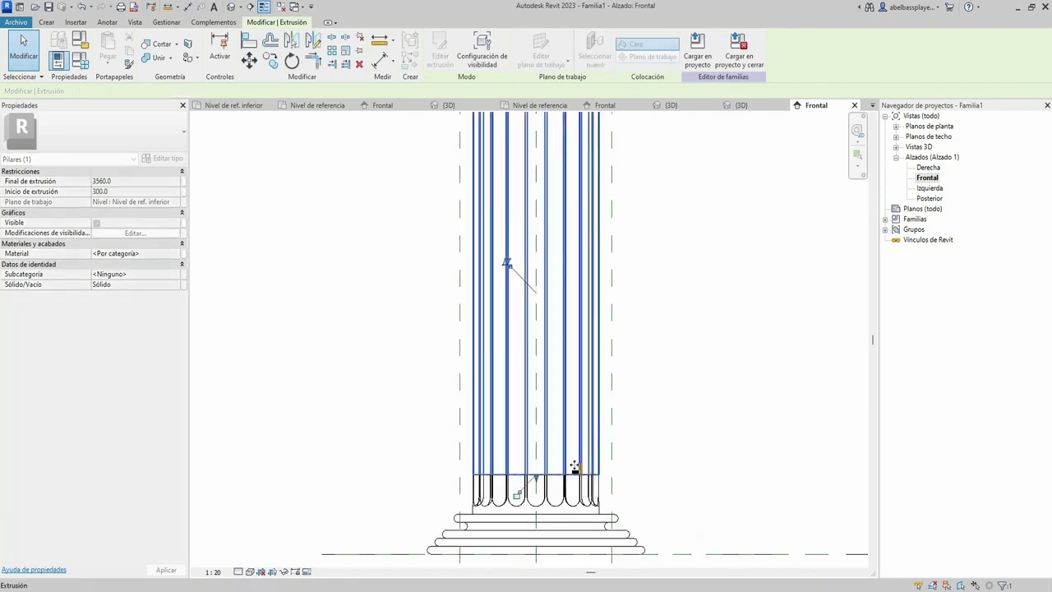
scroll(520, 492, down, 2)
scroll(536, 334, down, 2)
Raise Nivel ref. superior to 4445
click(545, 268)
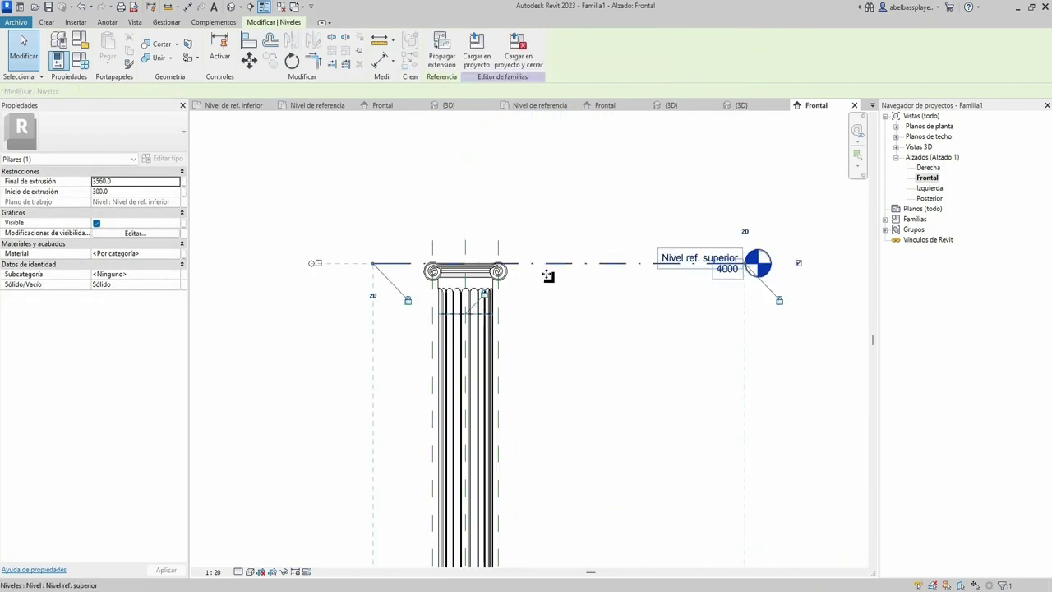
drag(580, 254, 576, 214)
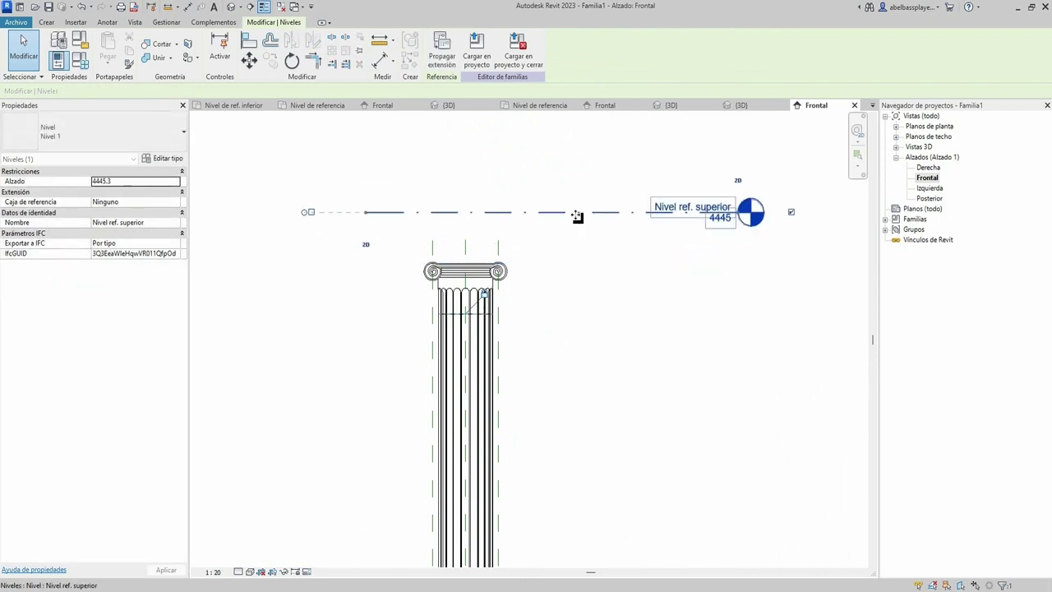
click(527, 284)
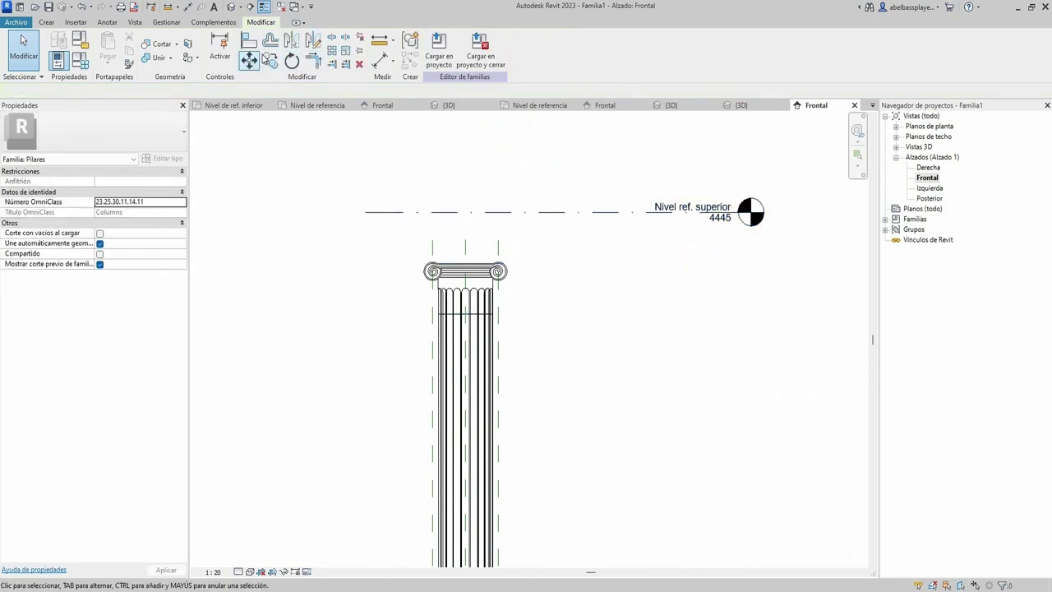
Try aligning the column top to the level line, cancelling the unmet-constraint error
click(249, 40)
scroll(485, 271, up, 1)
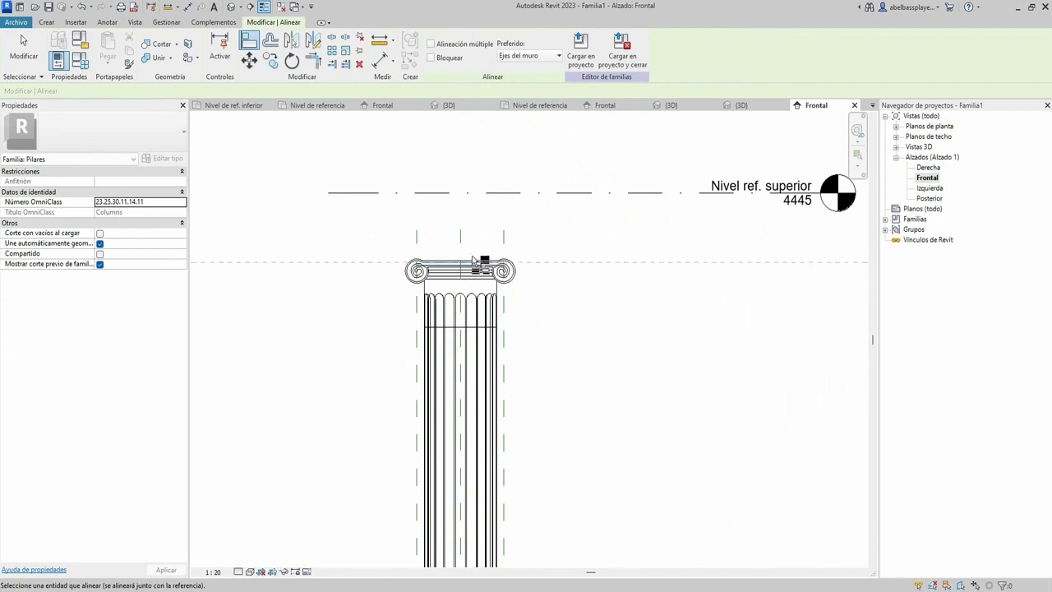
scroll(496, 264, up, 2)
key(Escape)
click(256, 45)
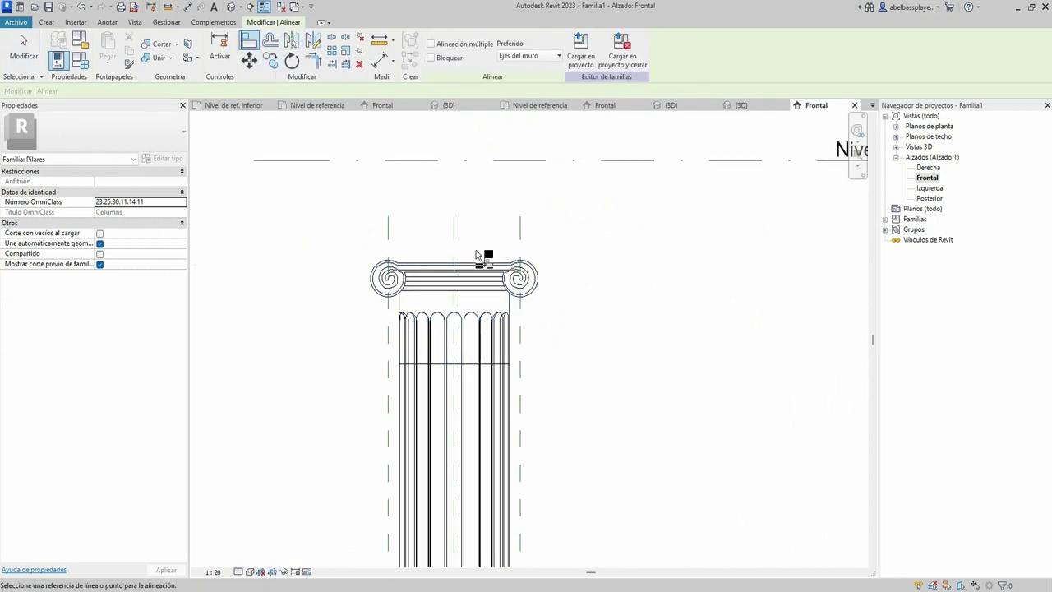
click(496, 160)
scroll(606, 268, down, 2)
scroll(495, 270, down, 2)
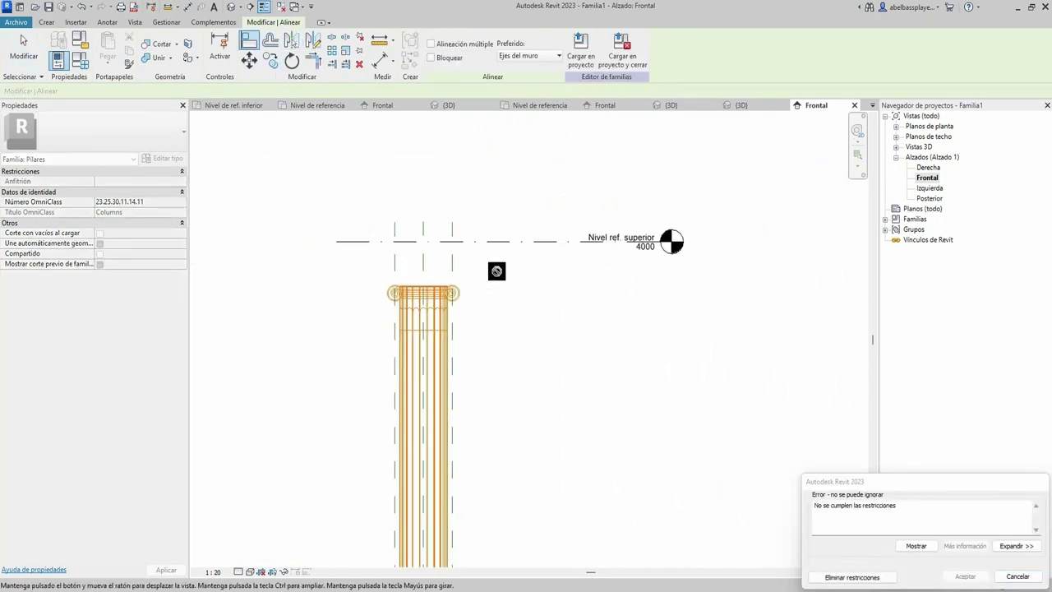
click(1017, 576)
Inspect the shaft extrusion and the nested capital by selecting each
click(441, 417)
scroll(473, 346, down, 3)
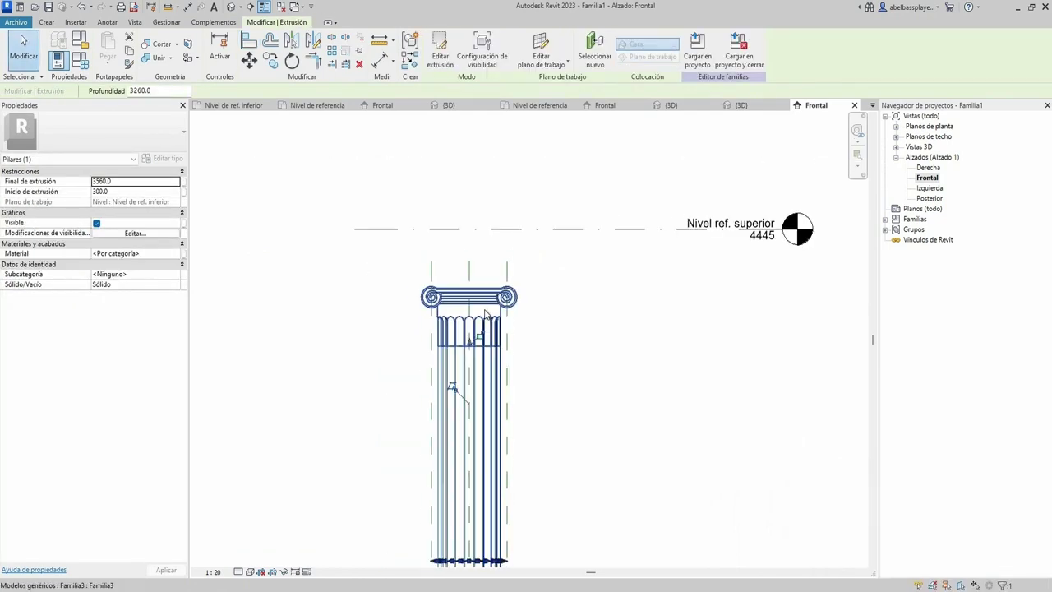
click(520, 357)
key(Escape)
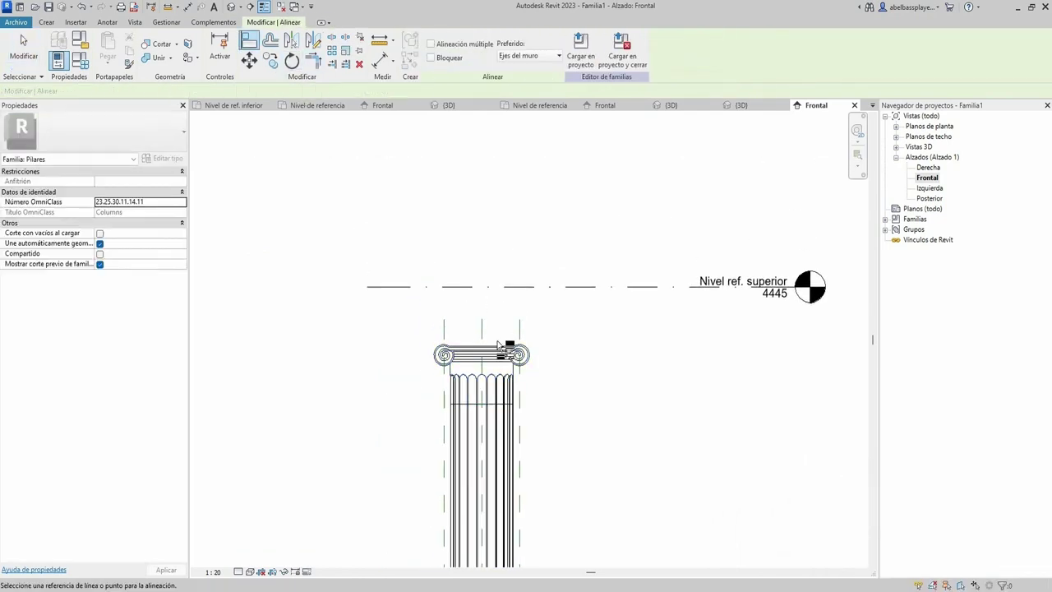
Align the capital's top edge to the Nivel ref. superior level line
scroll(505, 347, up, 2)
click(249, 39)
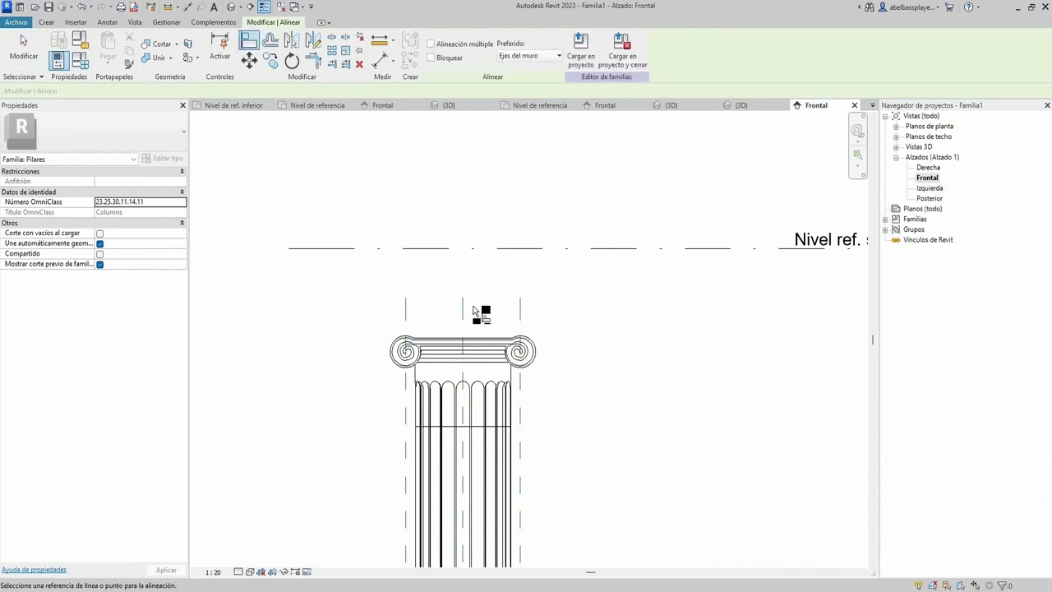
scroll(482, 307, up, 2)
scroll(535, 238, down, 2)
scroll(575, 296, down, 2)
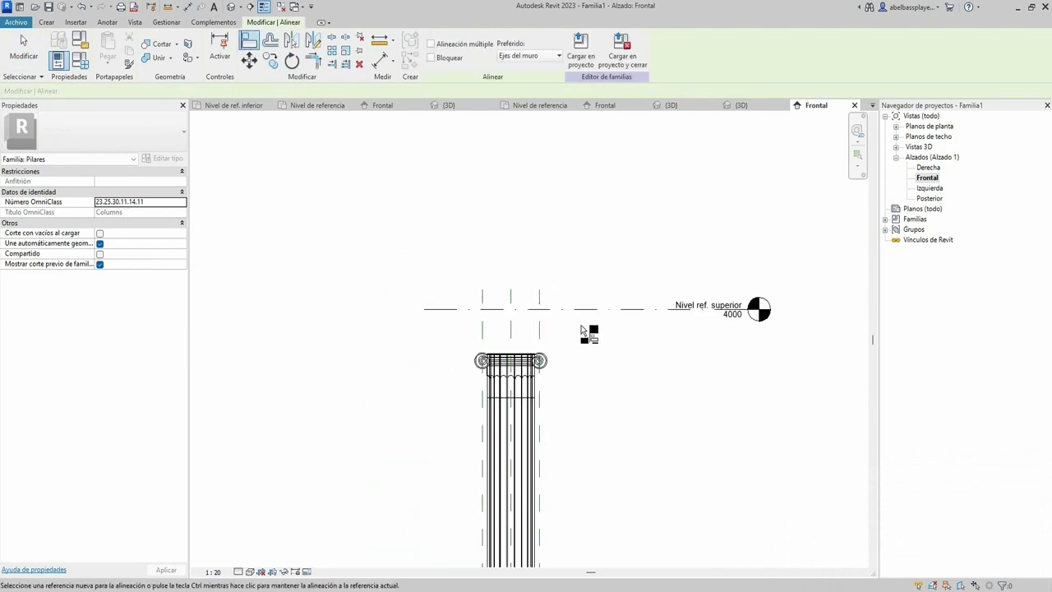
scroll(590, 331, down, 2)
scroll(567, 333, up, 3)
scroll(551, 328, up, 2)
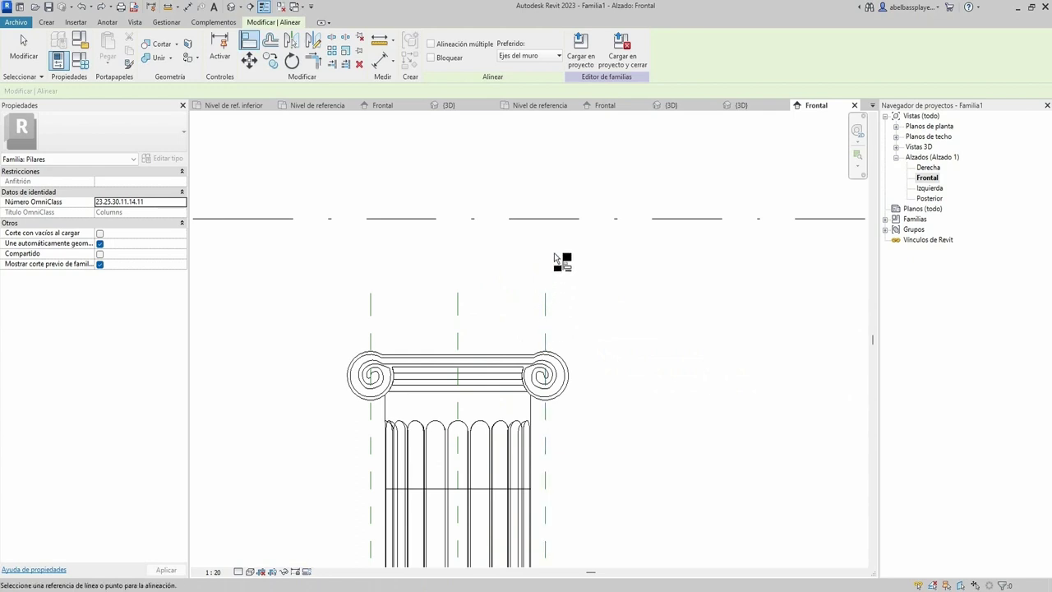
click(515, 358)
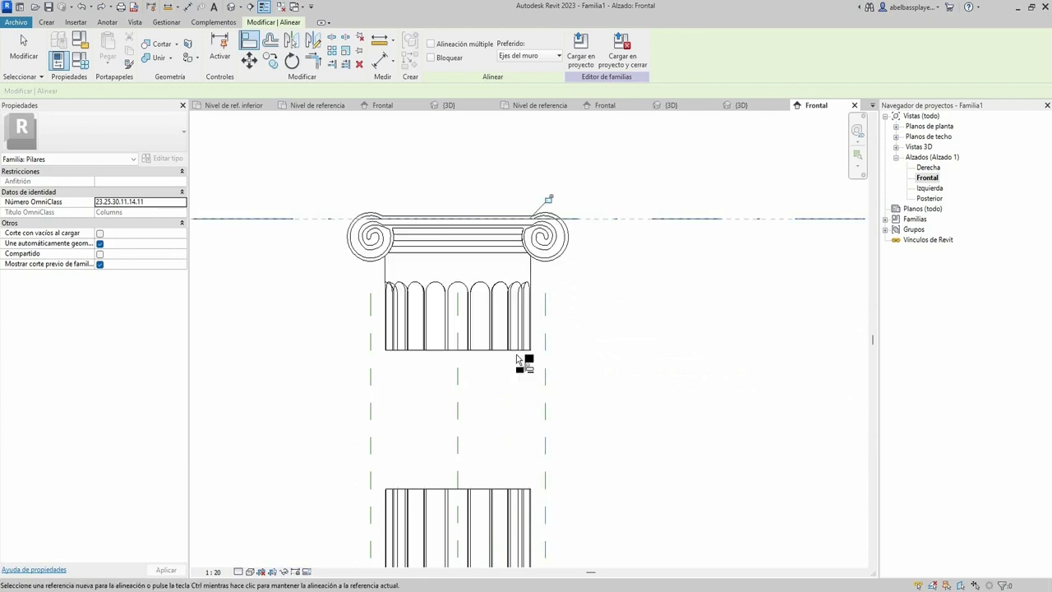
key(ctrl+z)
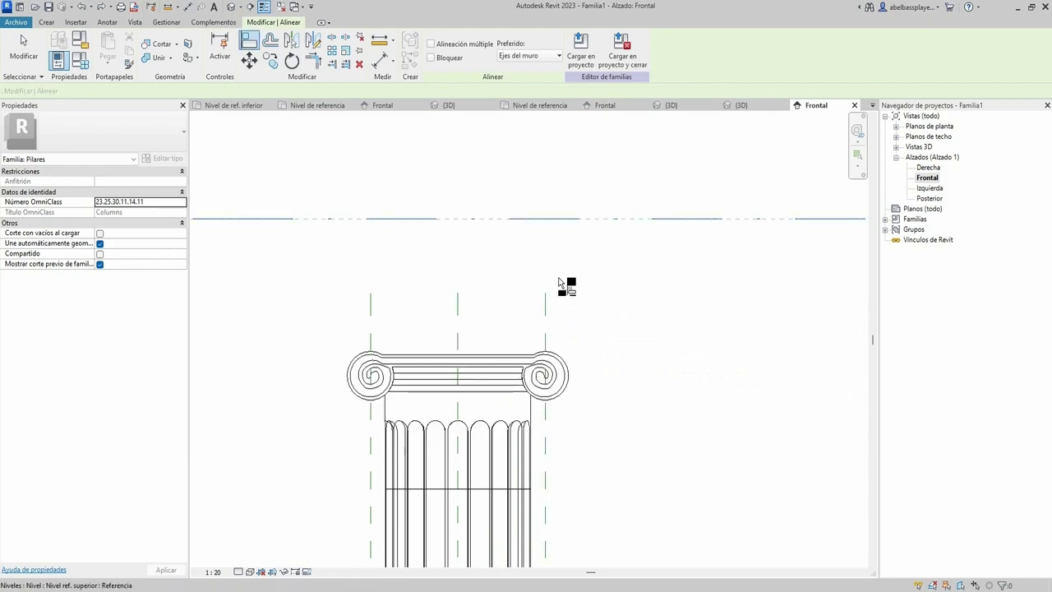
click(482, 359)
scroll(486, 358, down, 3)
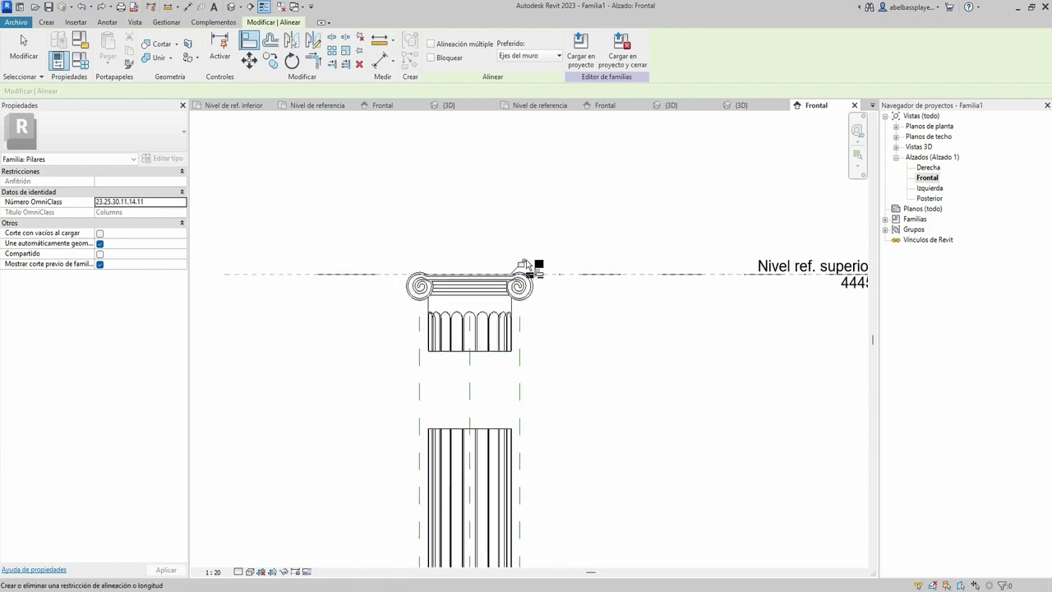
click(494, 383)
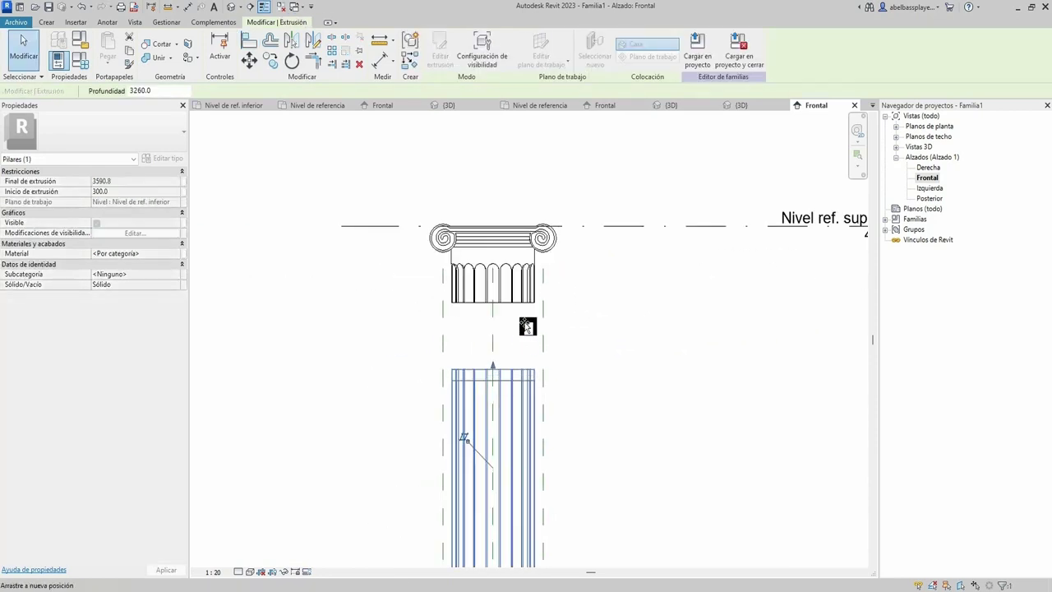
Nudge the shaft top under the capital and draw a horizontal reference plane there
mouse_move(527, 326)
mouse_down()
mouse_move(538, 301)
mouse_move(548, 336)
mouse_up()
click(571, 331)
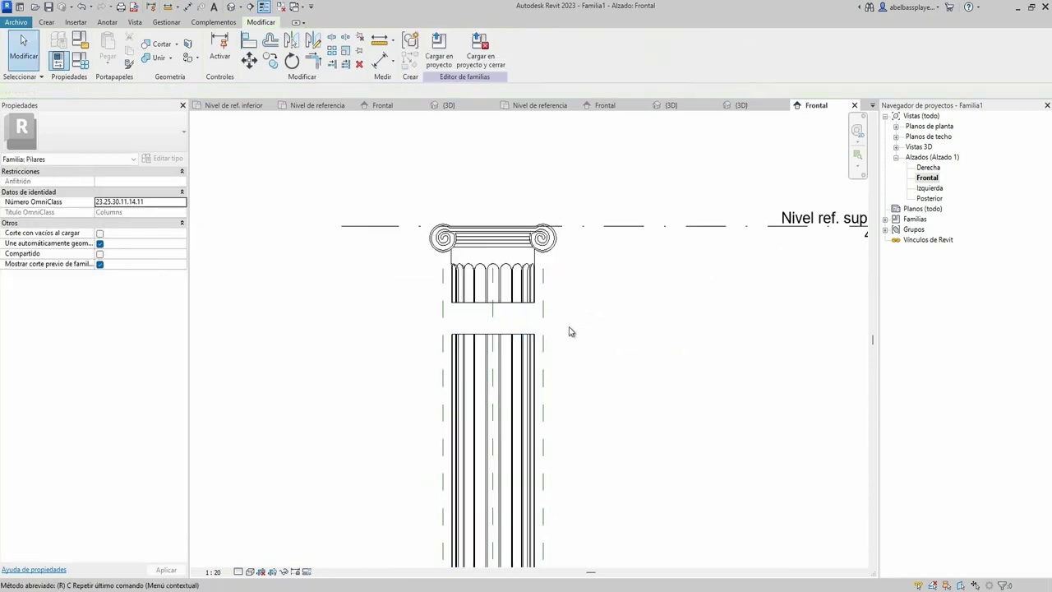
key(r)
key(p)
click(451, 304)
click(662, 303)
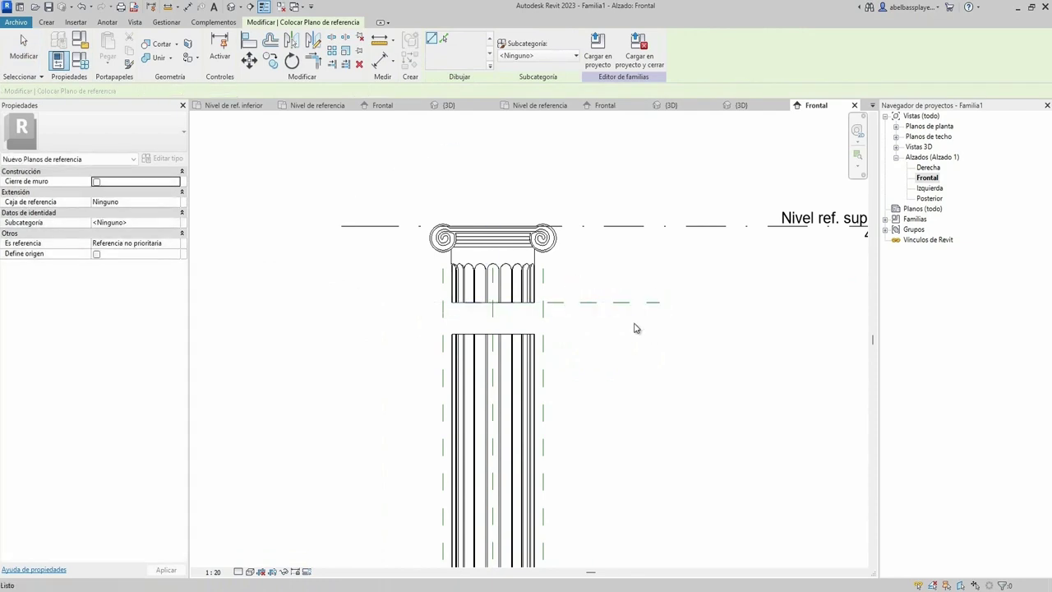
key(Escape)
Extend the reference plane's ends well beyond both sides of the column
drag(455, 307, 387, 303)
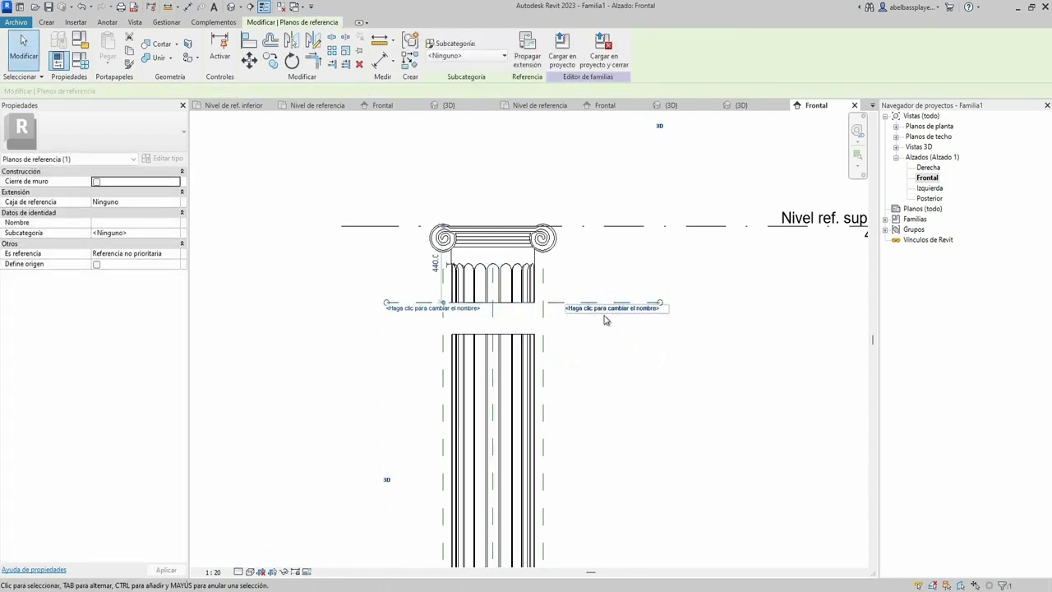
key(Escape)
click(603, 304)
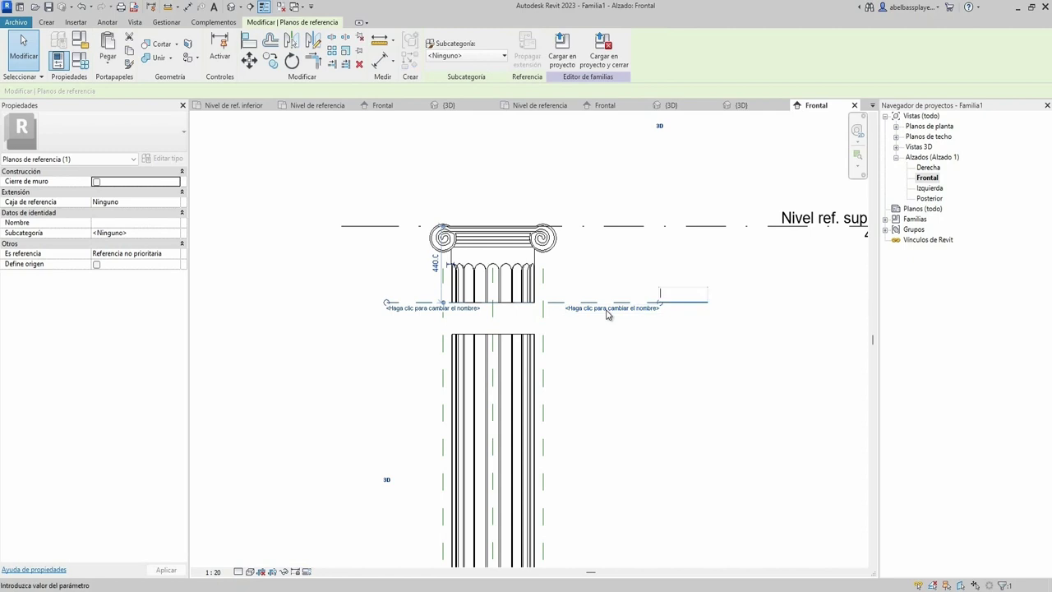
middle_drag(659, 360, 582, 374)
key(Escape)
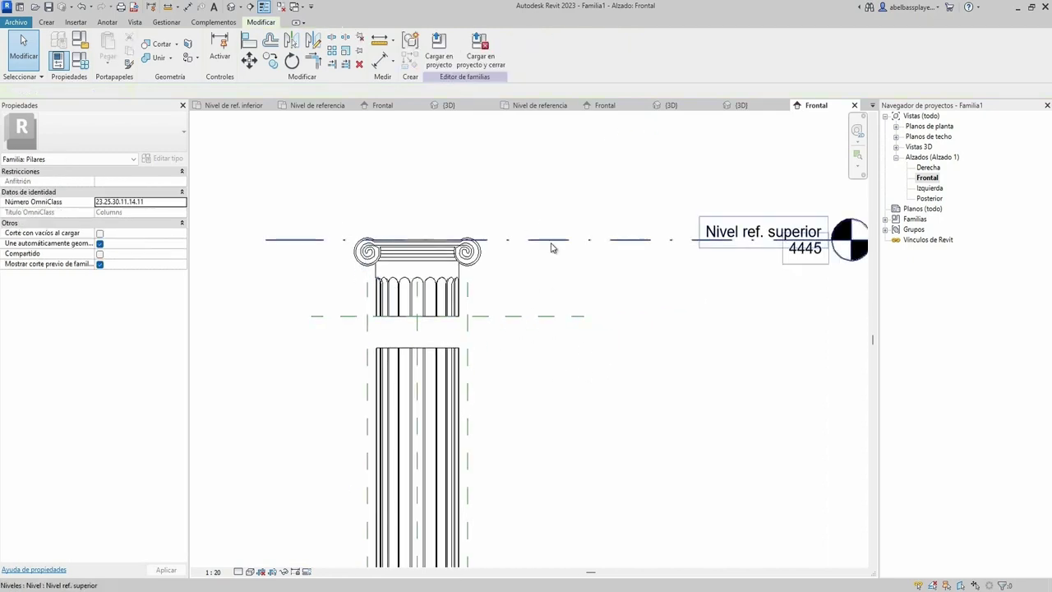
Dimension the plane 440 below Nivel ref. superior and stretch the shaft top to it (4005.3)
key(d)
key(i)
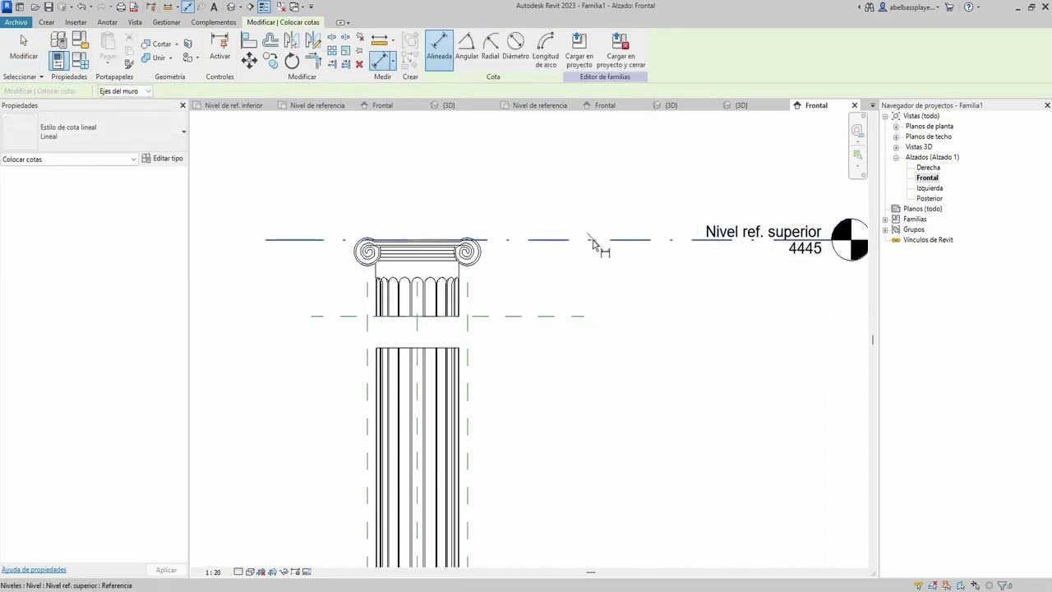
click(590, 239)
click(579, 315)
click(635, 318)
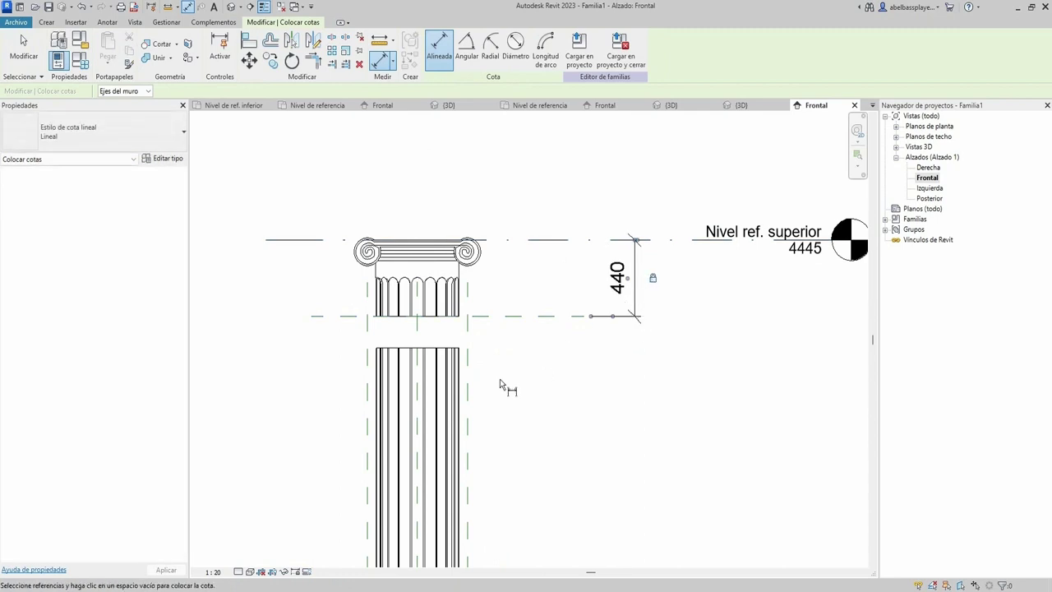
key(Escape)
click(421, 362)
mouse_move(417, 347)
mouse_down()
mouse_move(620, 319)
mouse_move(463, 313)
mouse_up()
Change Nivel ref. superior's elevation to 4000, removing constraints in the error dialog
scroll(468, 312, down, 3)
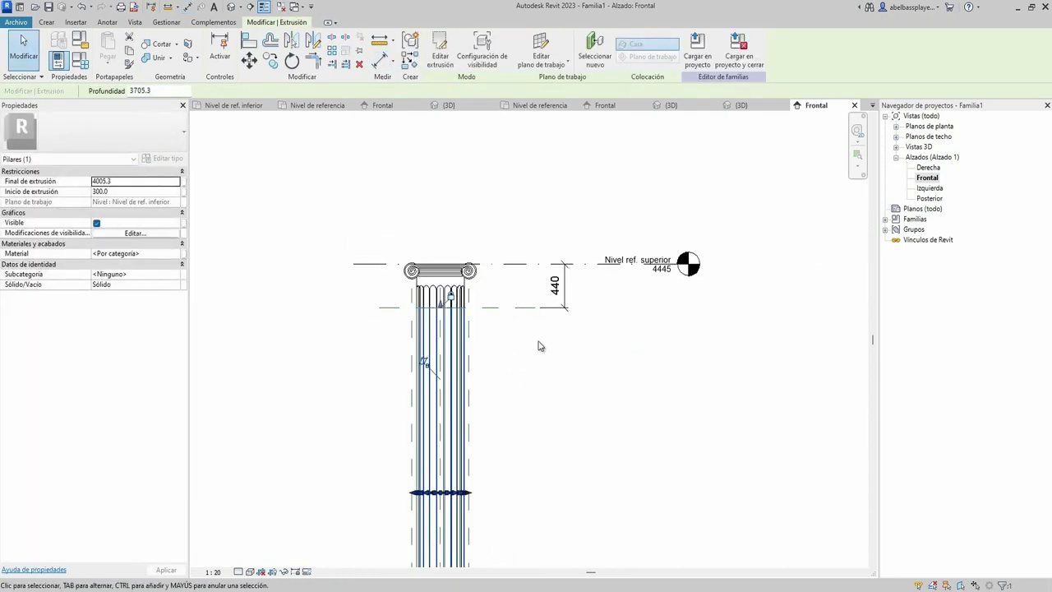
click(668, 332)
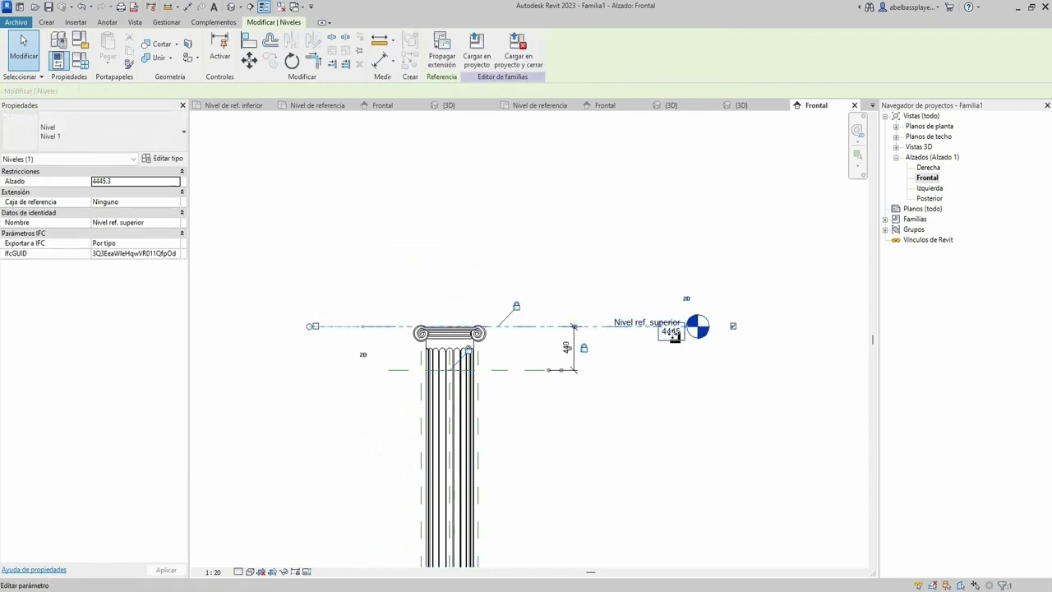
click(672, 334)
scroll(672, 333, up, 1)
text(40)
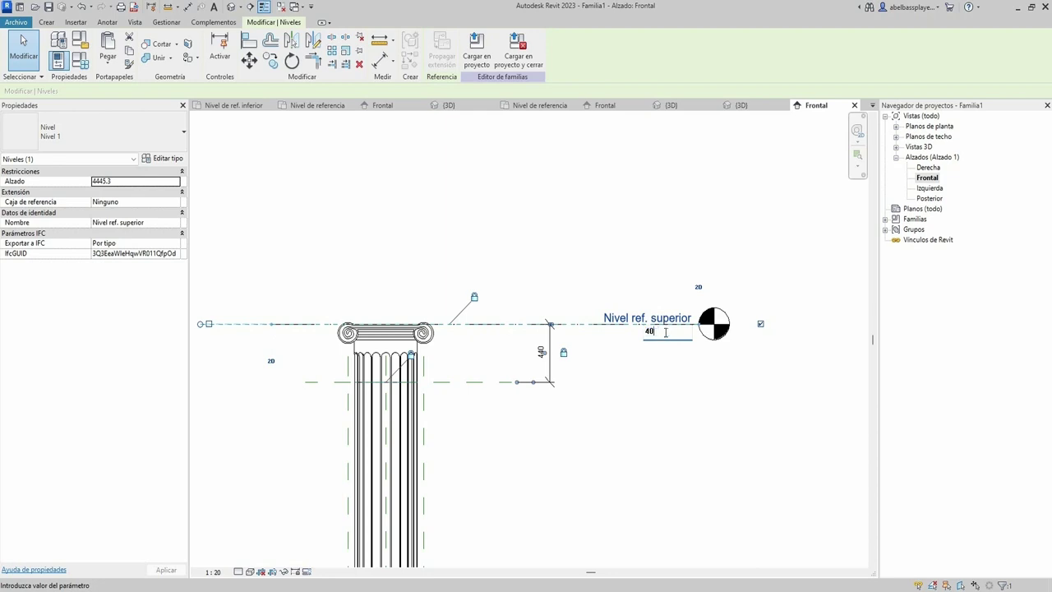
text(0)
key(Return)
scroll(618, 429, down, 2)
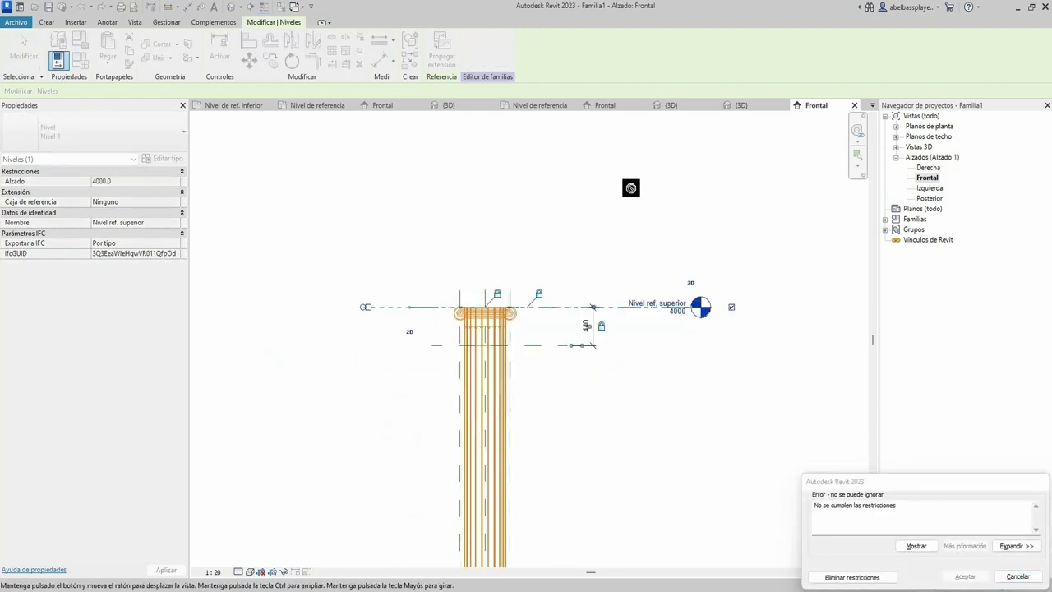
click(851, 577)
middle_drag(724, 474, 723, 528)
Raise the level to 6000 and stretch the shaft top up to 5560
click(649, 242)
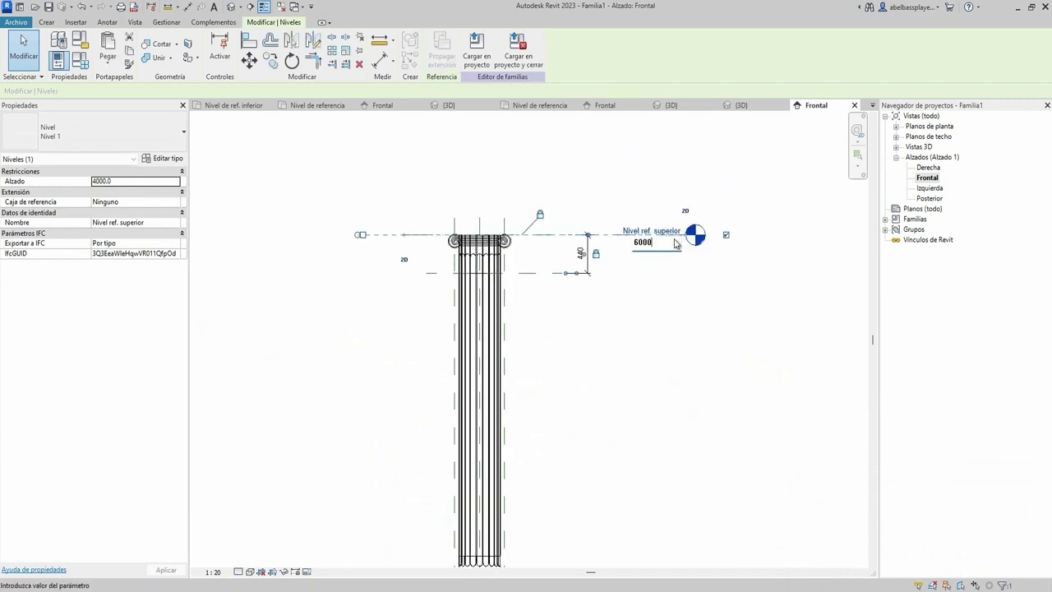
key(Return)
scroll(615, 277, down, 5)
scroll(565, 349, up, 5)
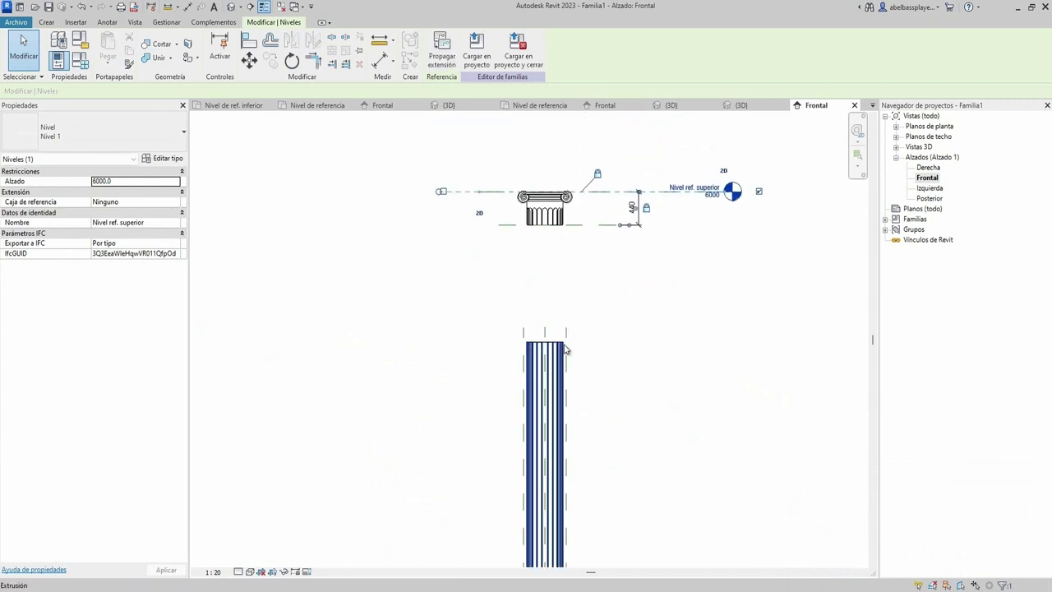
click(565, 349)
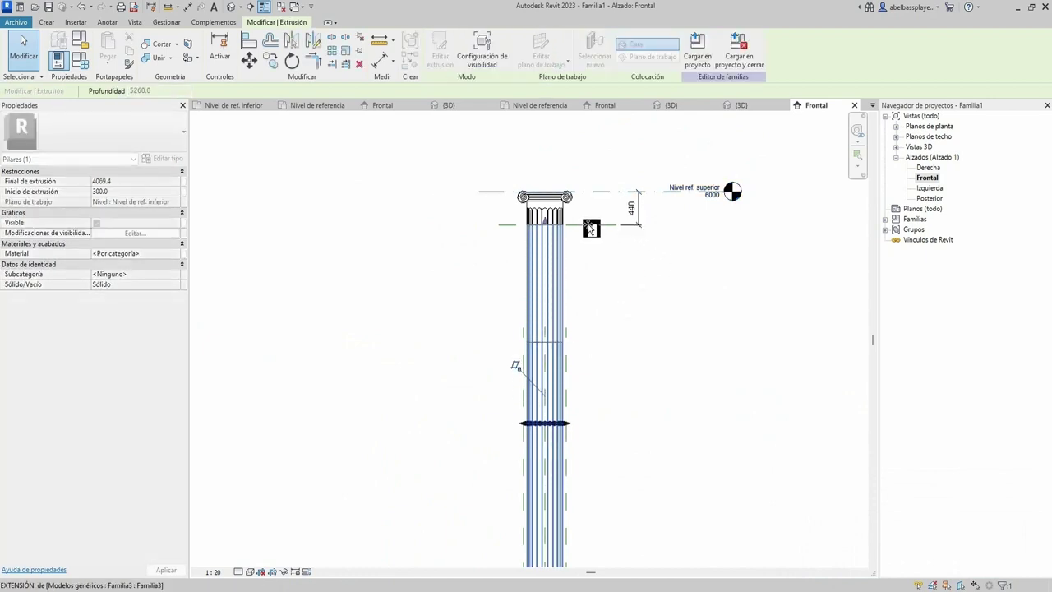
drag(591, 230, 591, 230)
scroll(569, 210, up, 2)
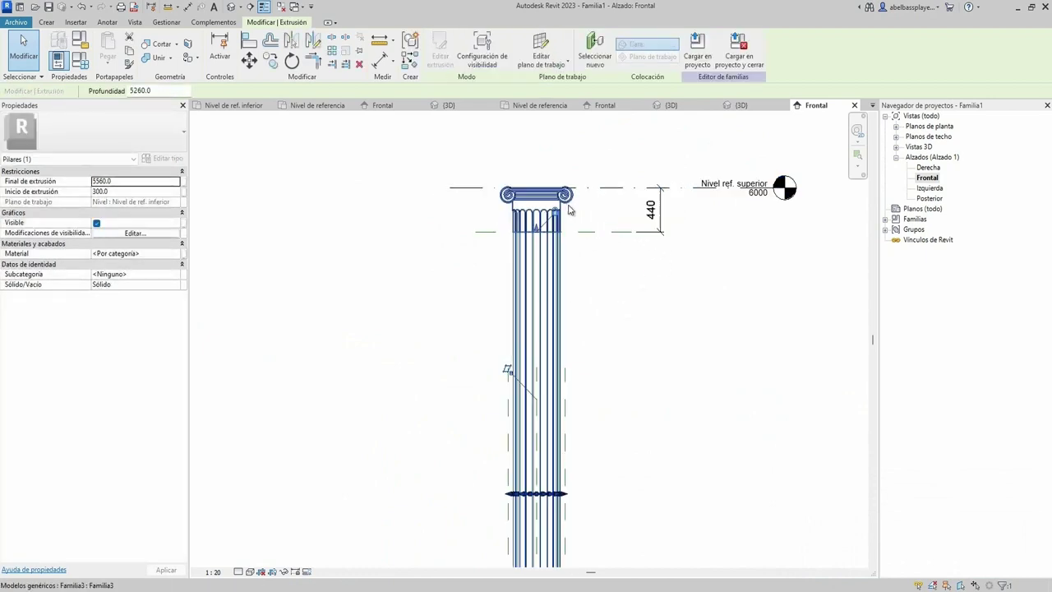
middle_drag(605, 252, 590, 277)
key(Escape)
Try setting the upper level elevation to 500, cancelling the failed change
click(614, 252)
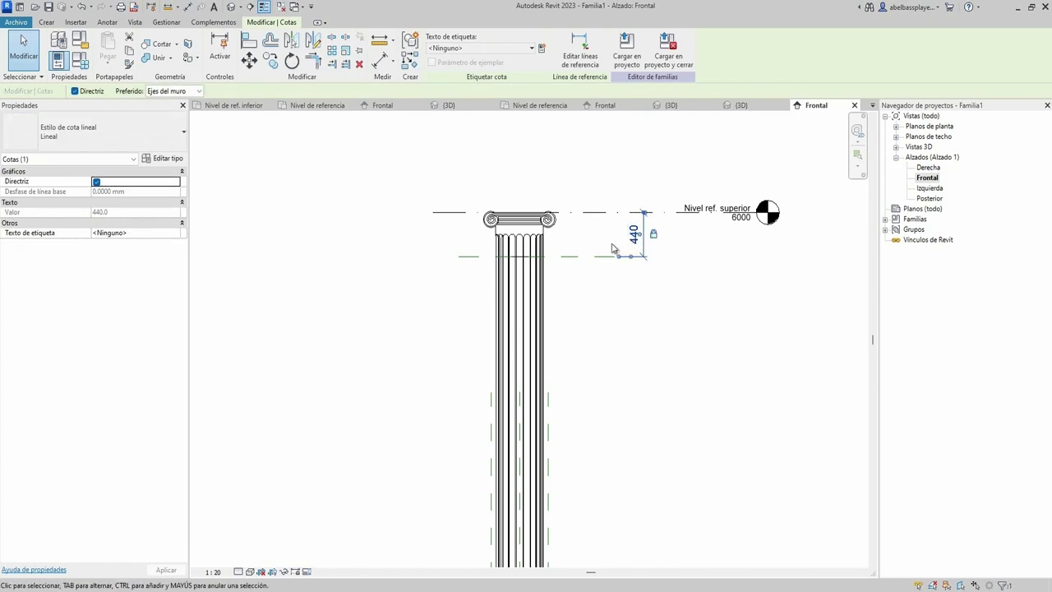
click(740, 217)
text(500)
key(Return)
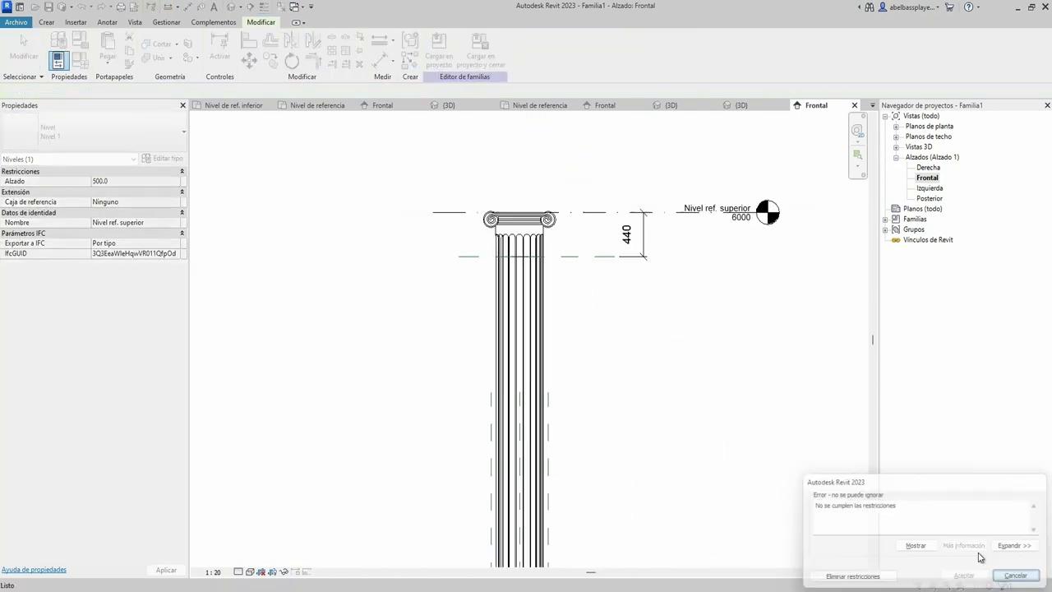
click(1012, 574)
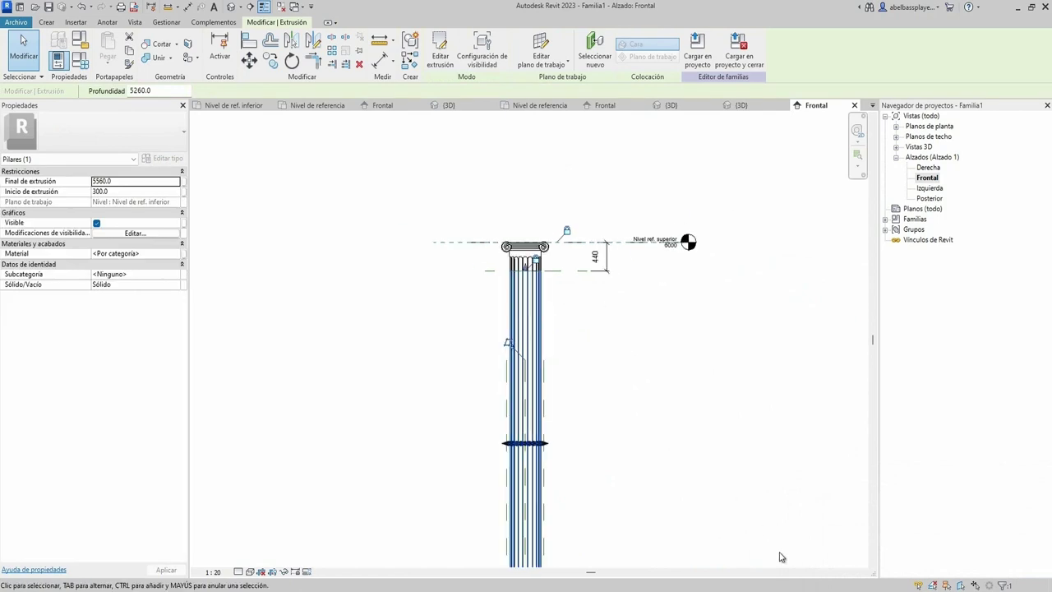
scroll(597, 270, up, 3)
scroll(636, 332, up, 2)
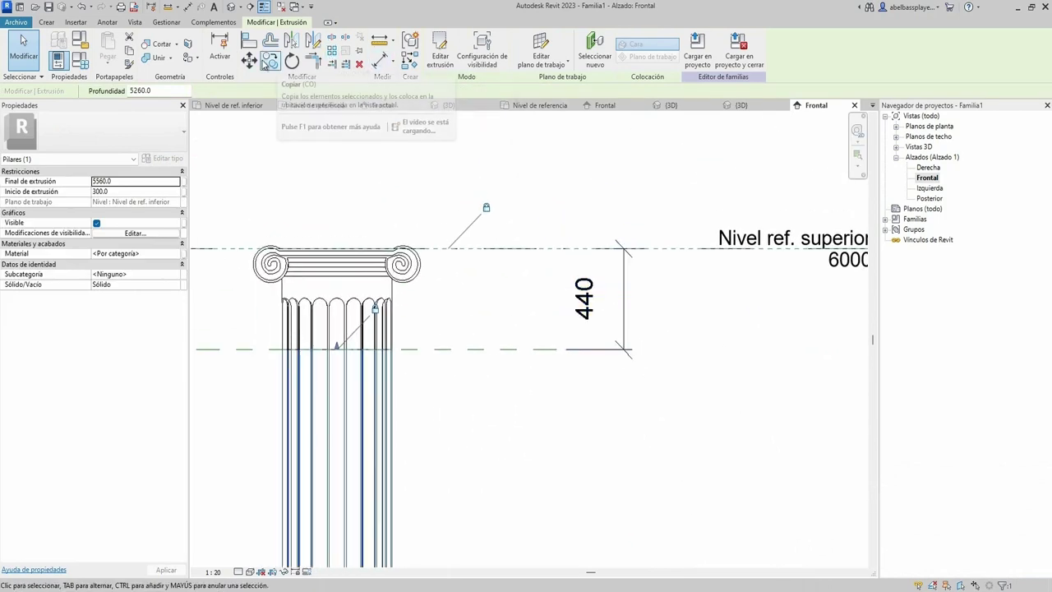
click(249, 40)
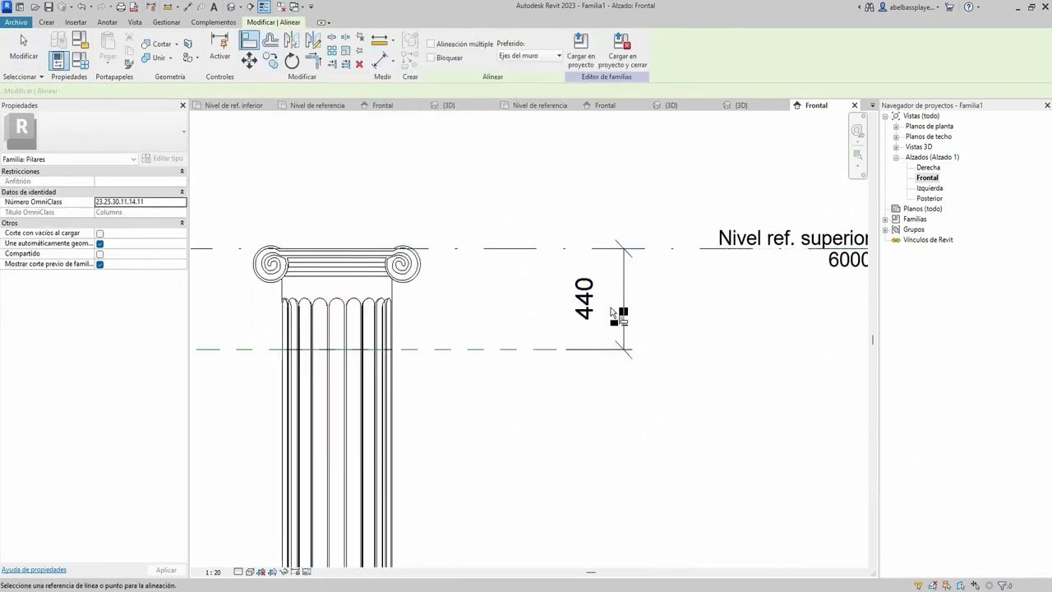
Align the shaft top to the reference plane and stretch it toward the capital, removing constraints
click(517, 351)
scroll(608, 350, down, 2)
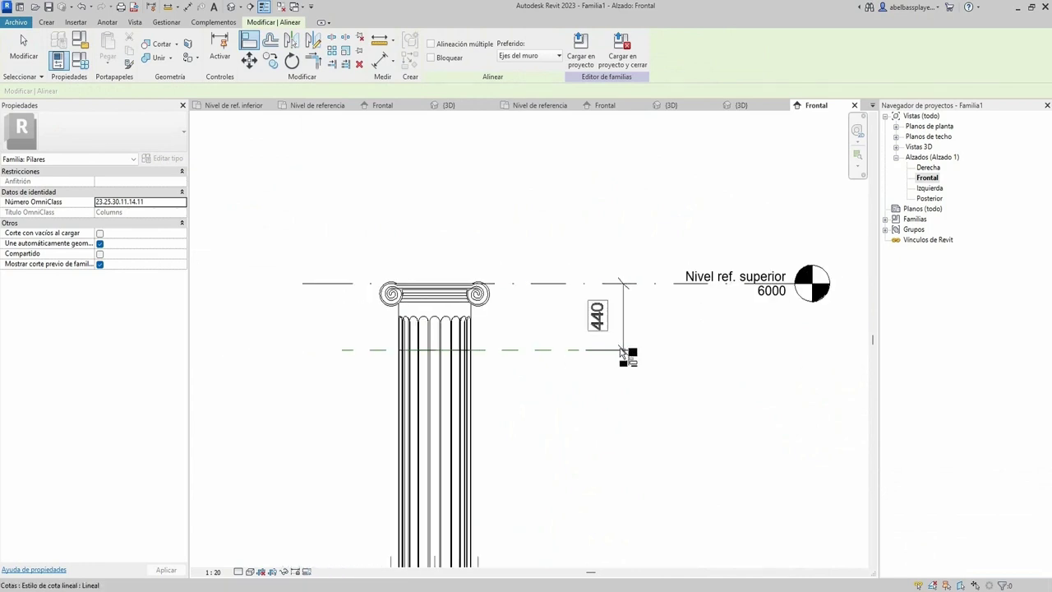
scroll(625, 355, down, 3)
scroll(611, 348, down, 1)
scroll(611, 348, up, 3)
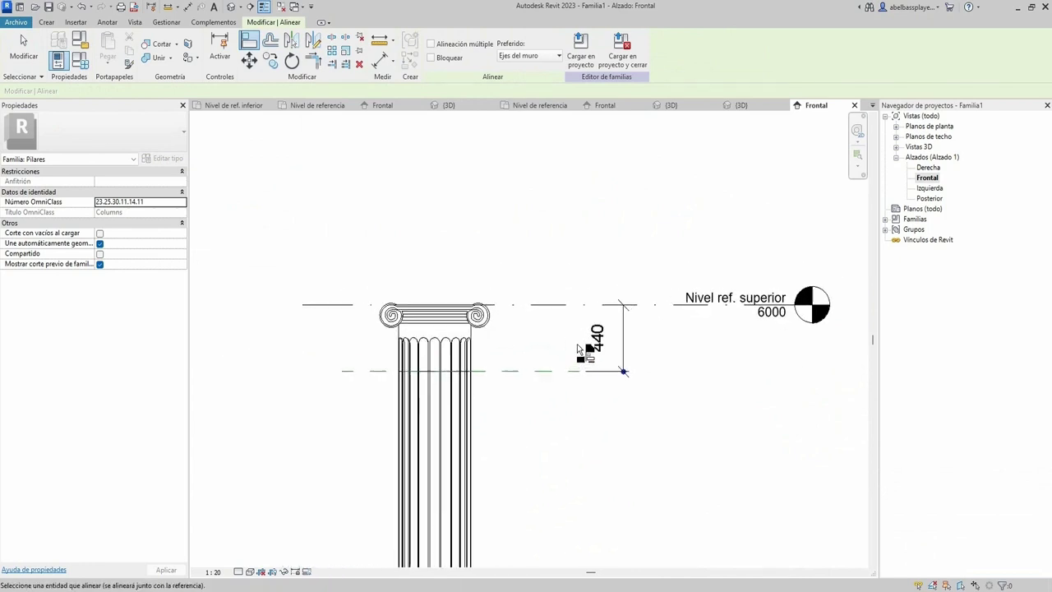
scroll(601, 337, up, 2)
click(484, 336)
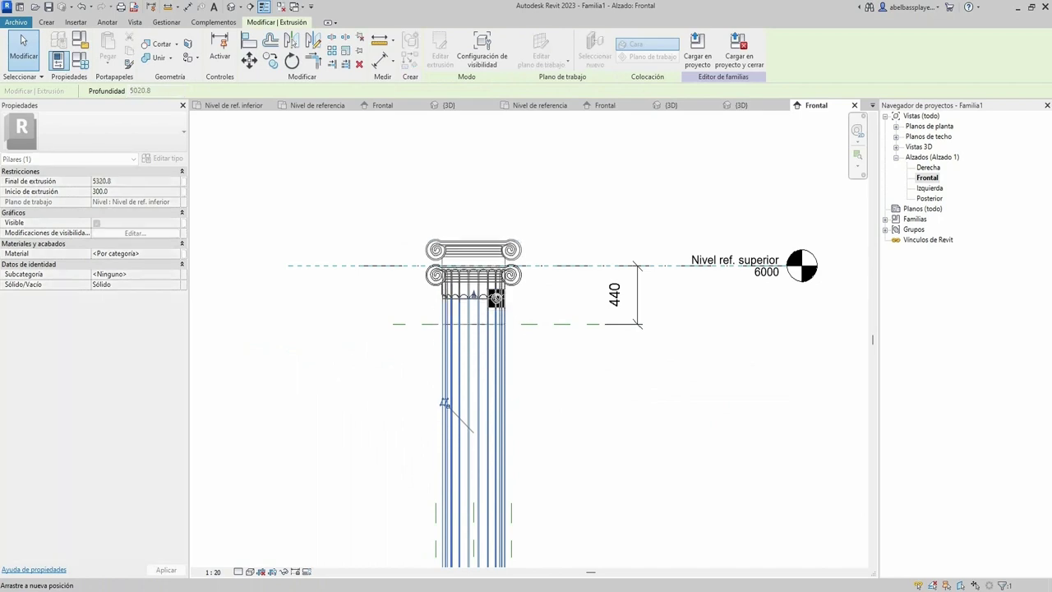
drag(480, 351, 529, 277)
click(869, 575)
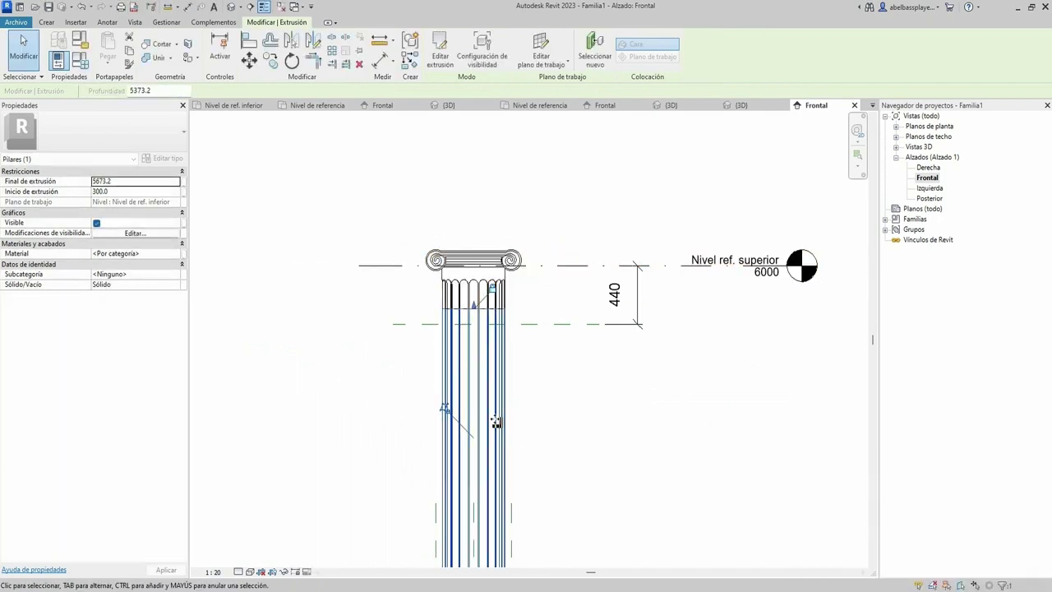
Set Nivel ref. superior's elevation to 5000, then to 6500
double_click(777, 275)
text(5000)
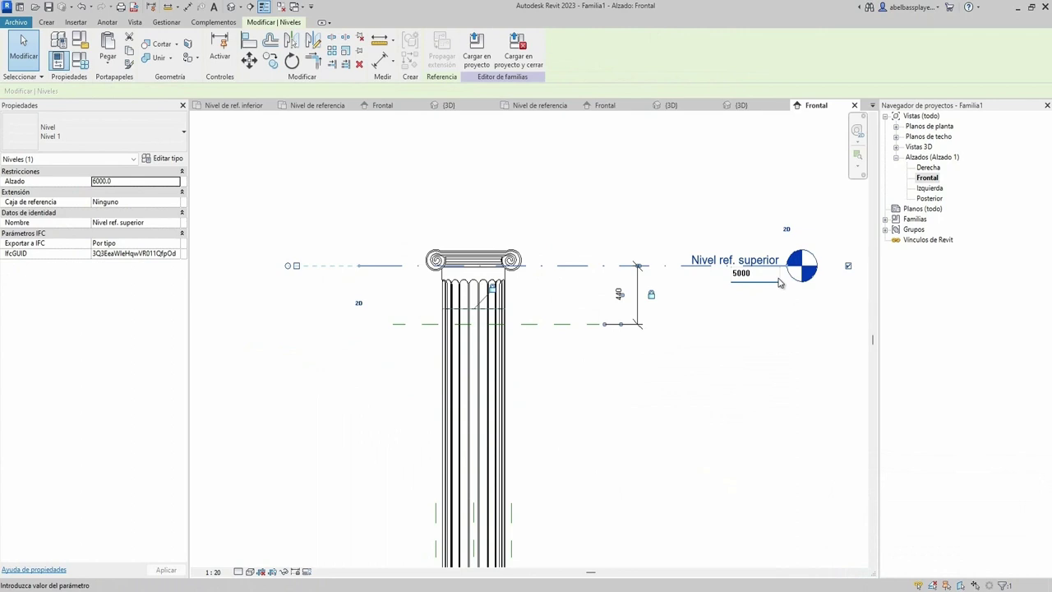
key(Return)
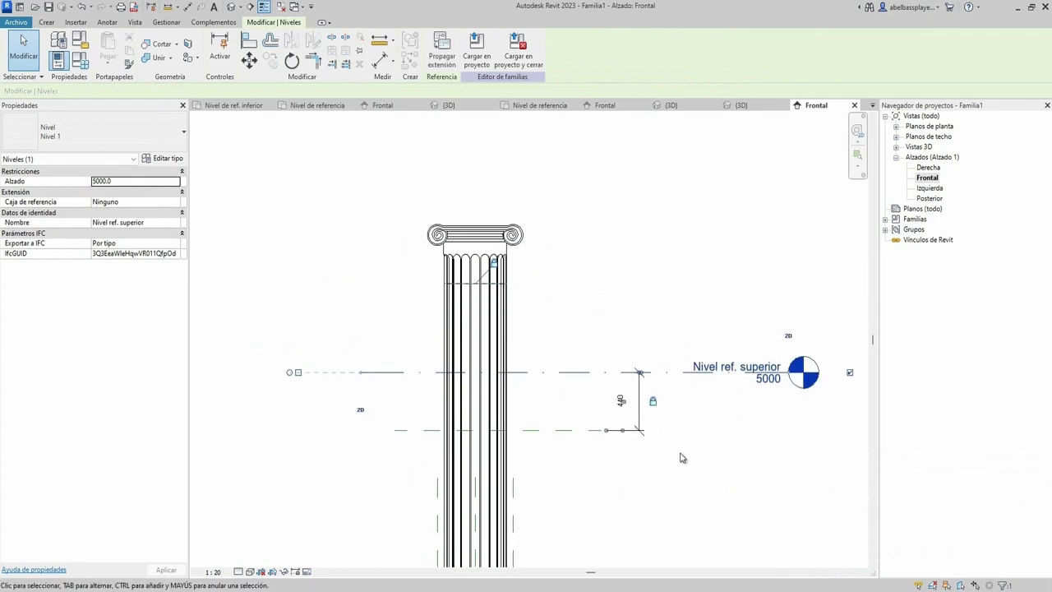
click(516, 297)
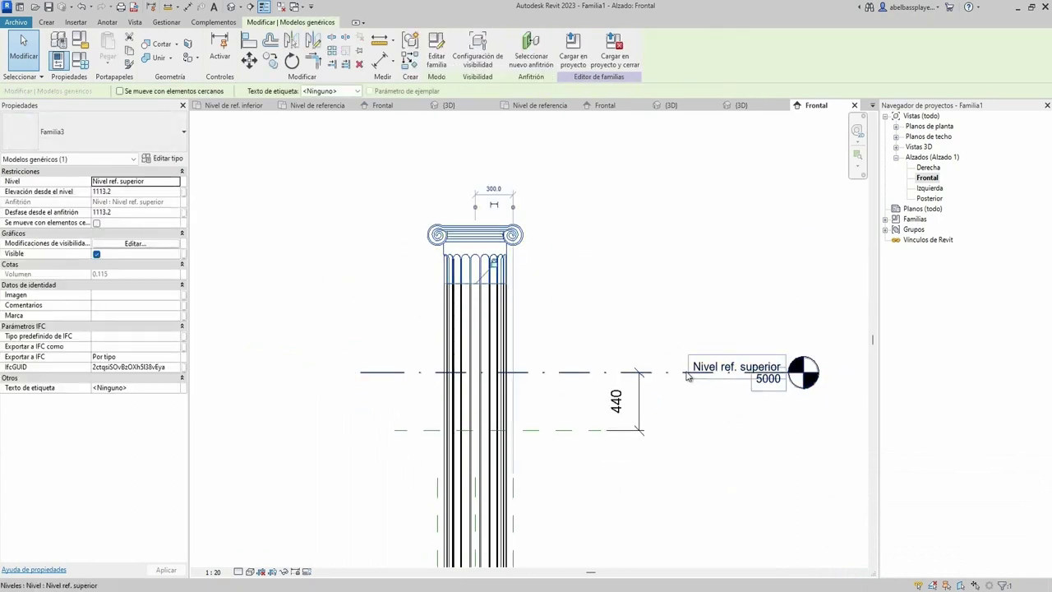
click(743, 370)
click(775, 386)
text(6500)
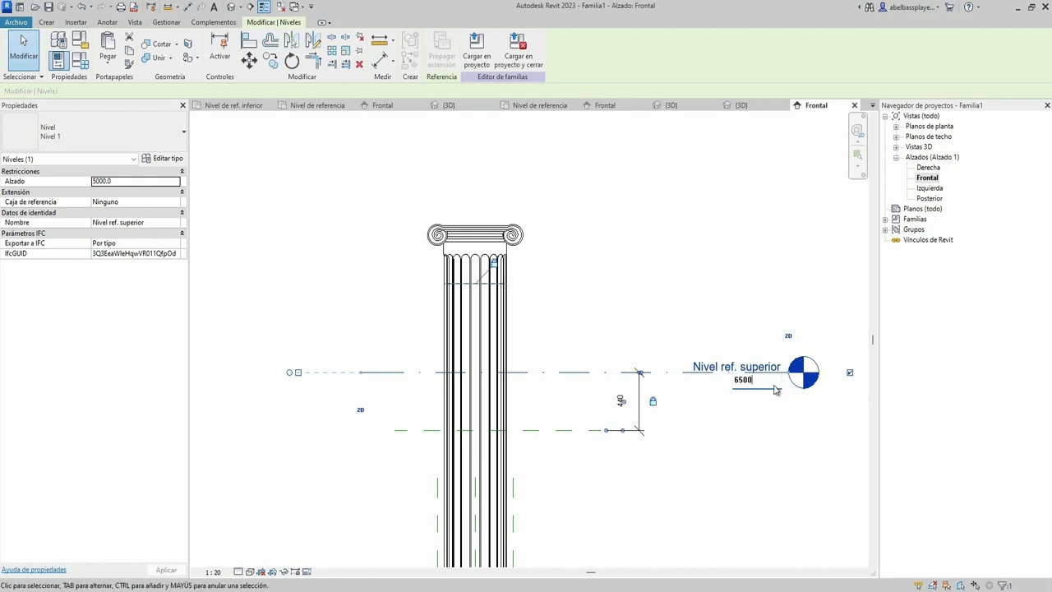
click(775, 390)
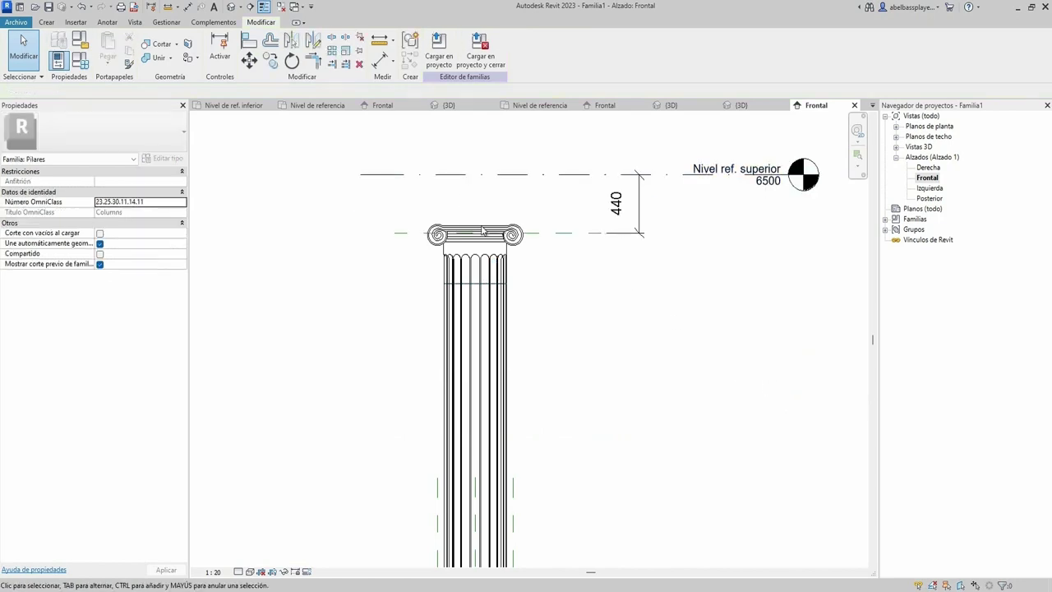
scroll(484, 230, up, 3)
click(625, 325)
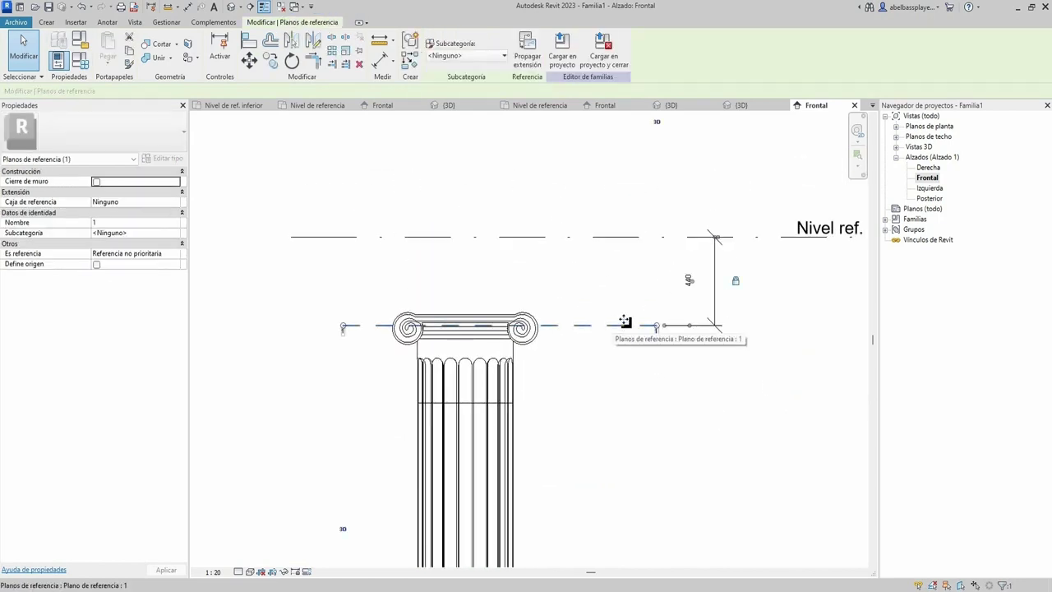
click(415, 221)
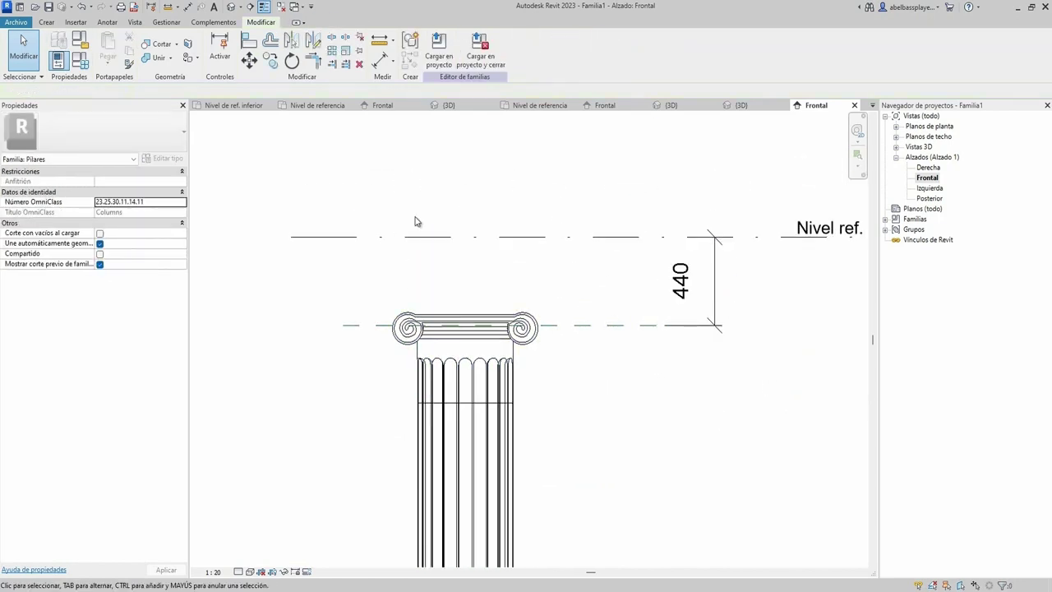
Align the capital's top to Nivel ref. superior, dismissing the constraint error
click(248, 43)
scroll(483, 305, up, 2)
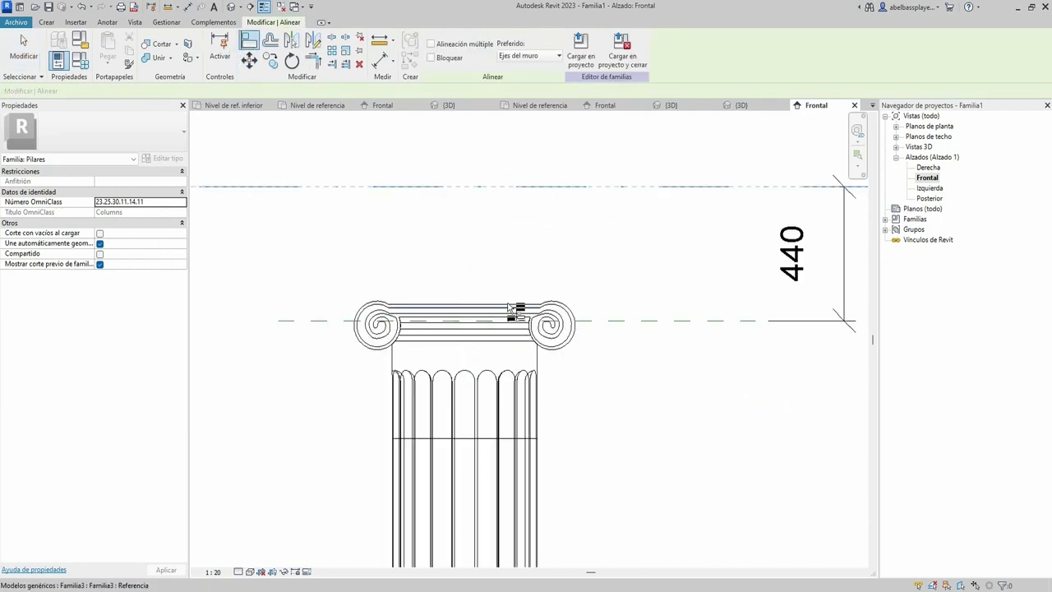
scroll(504, 294, down, 2)
click(505, 295)
click(873, 579)
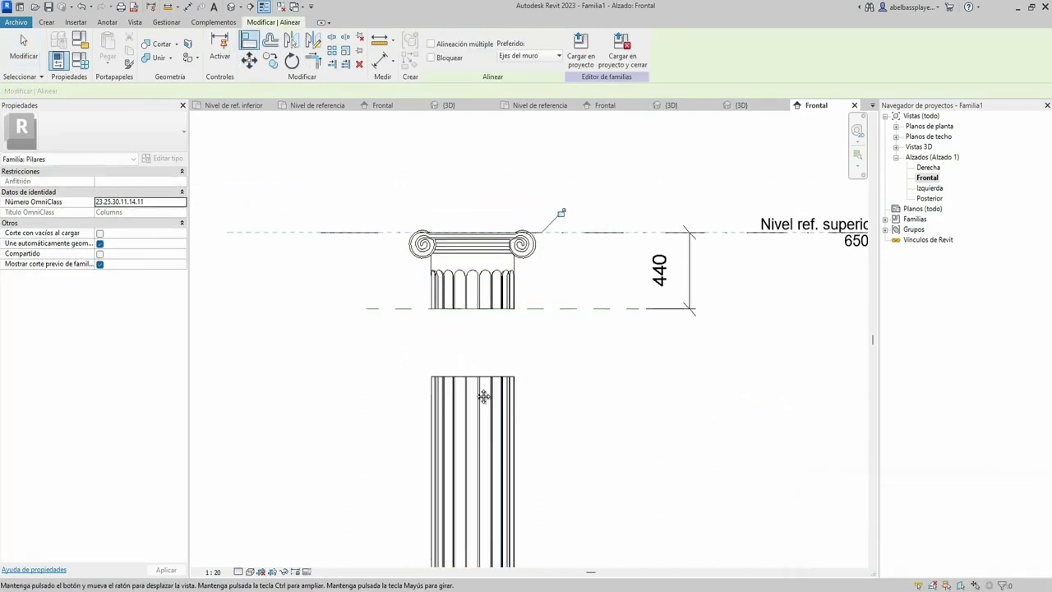
middle_drag(532, 374, 493, 369)
key(Escape)
Draw a horizontal reference plane along the capital's base, 440 below the level, extending leftward
click(559, 307)
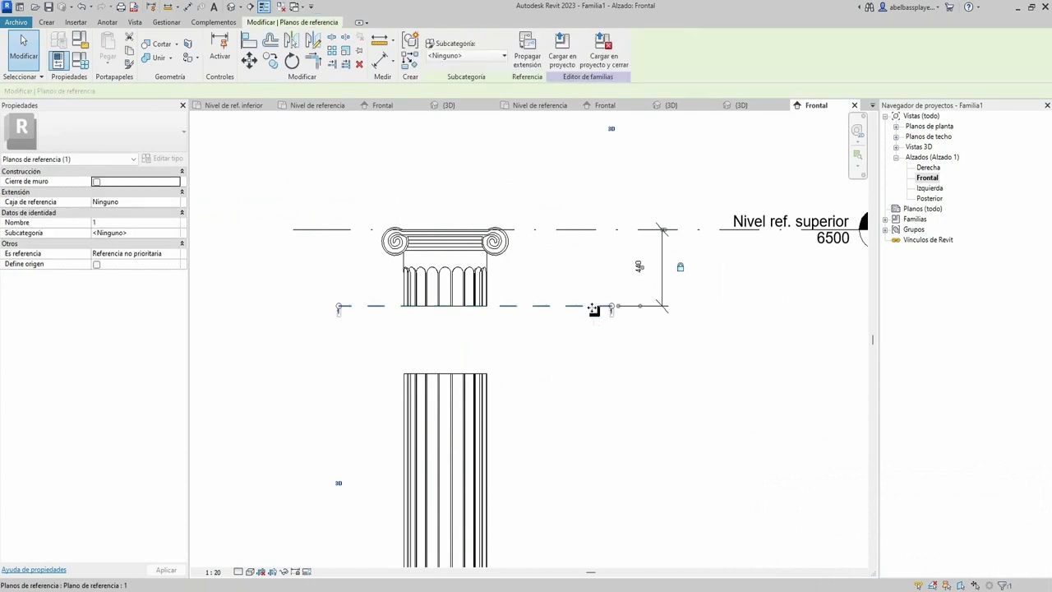
click(630, 318)
scroll(554, 303, down, 2)
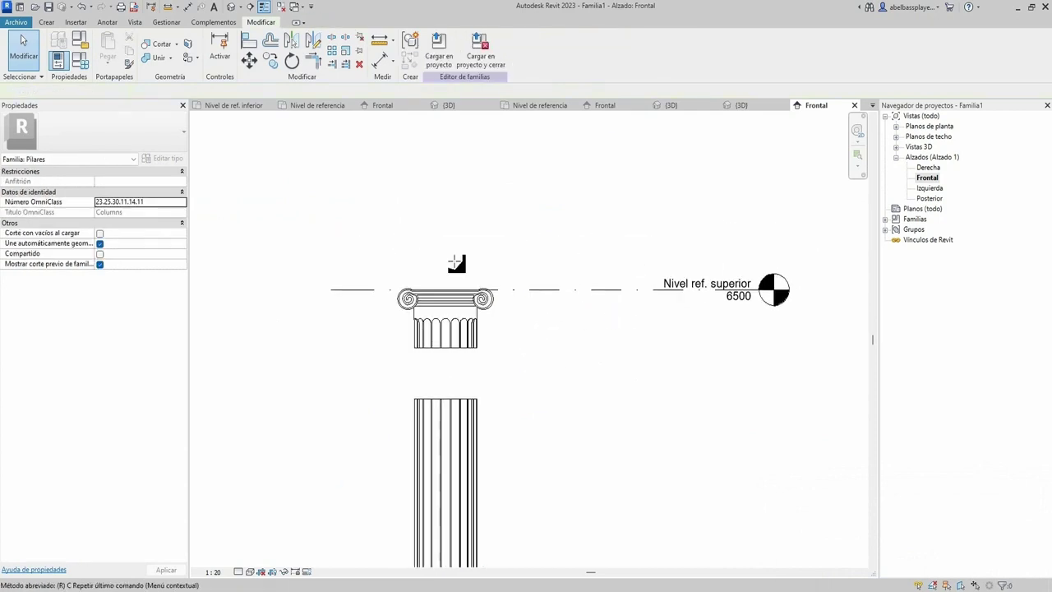
key(p)
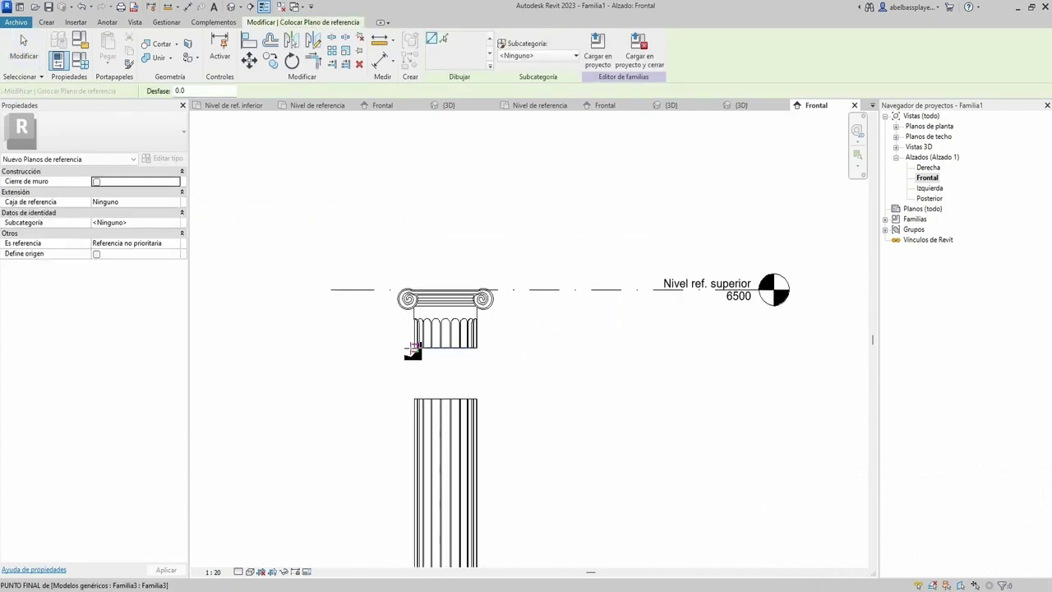
click(414, 349)
click(618, 350)
key(Escape)
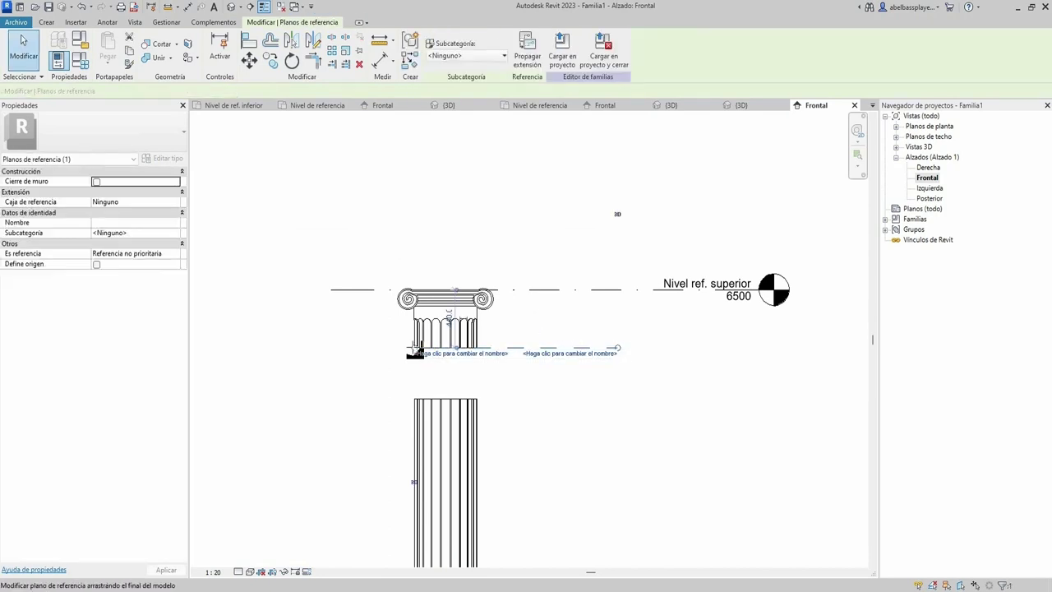
drag(415, 349, 313, 349)
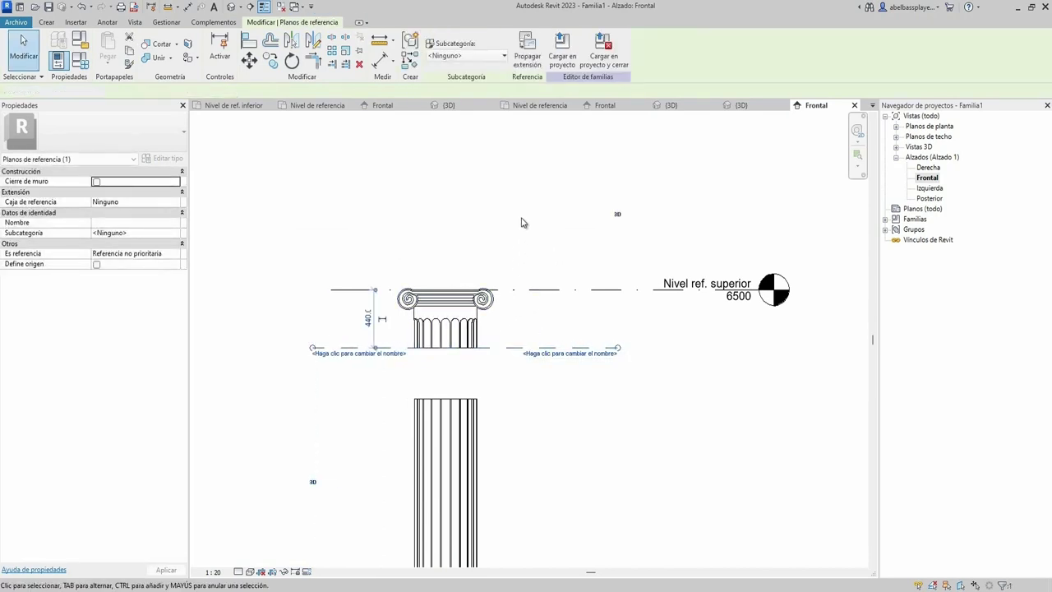
Add a 440 aligned dimension between the upper level and the new reference plane
click(521, 222)
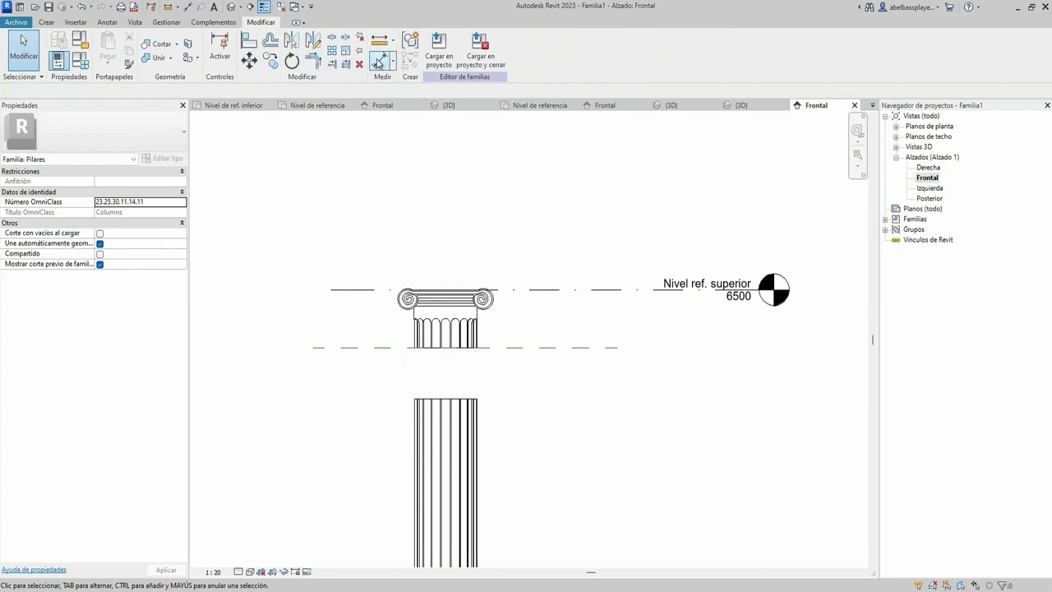
click(379, 62)
click(580, 290)
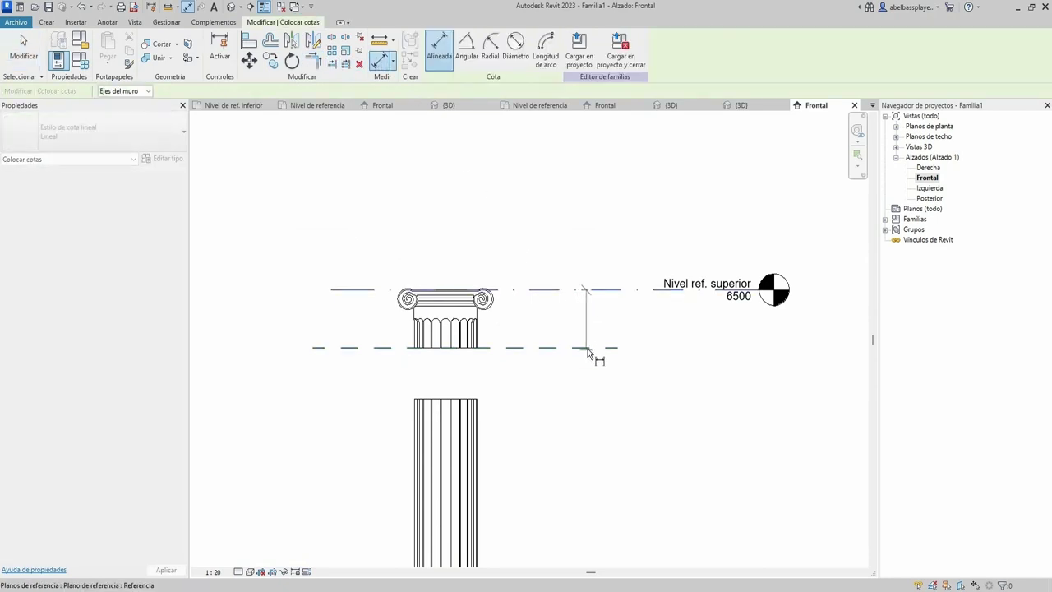
click(597, 349)
click(673, 355)
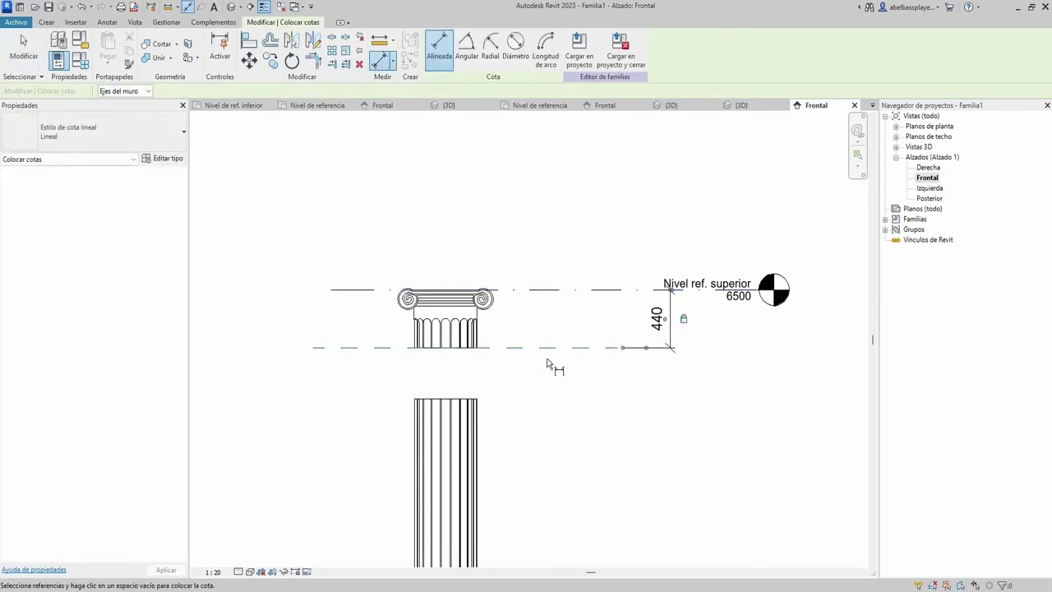
key(Escape)
key(Escape)
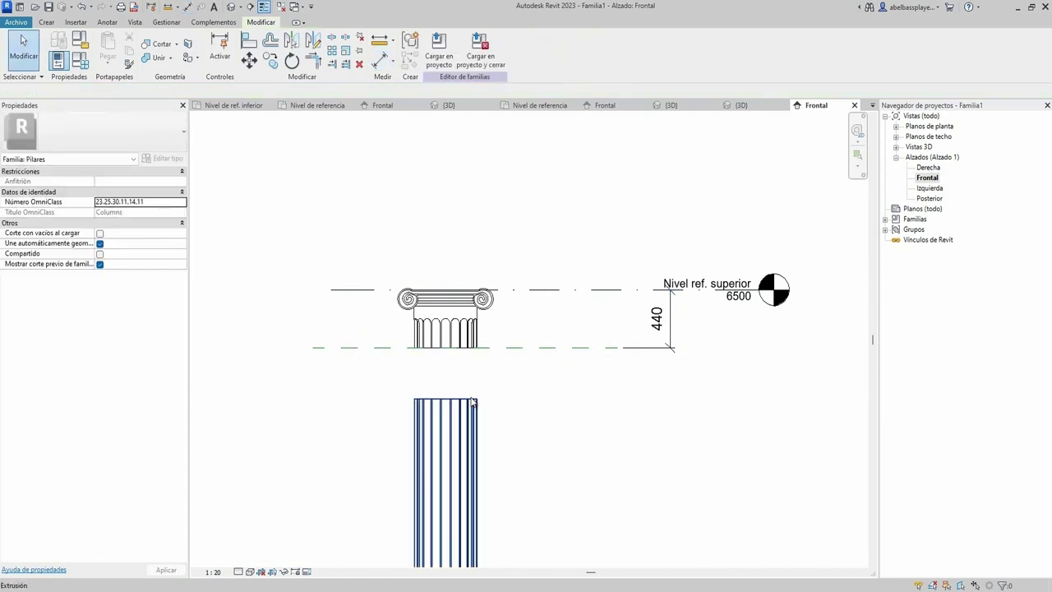
Stretch the shaft's top up to the new reference plane
click(460, 401)
drag(446, 398, 538, 352)
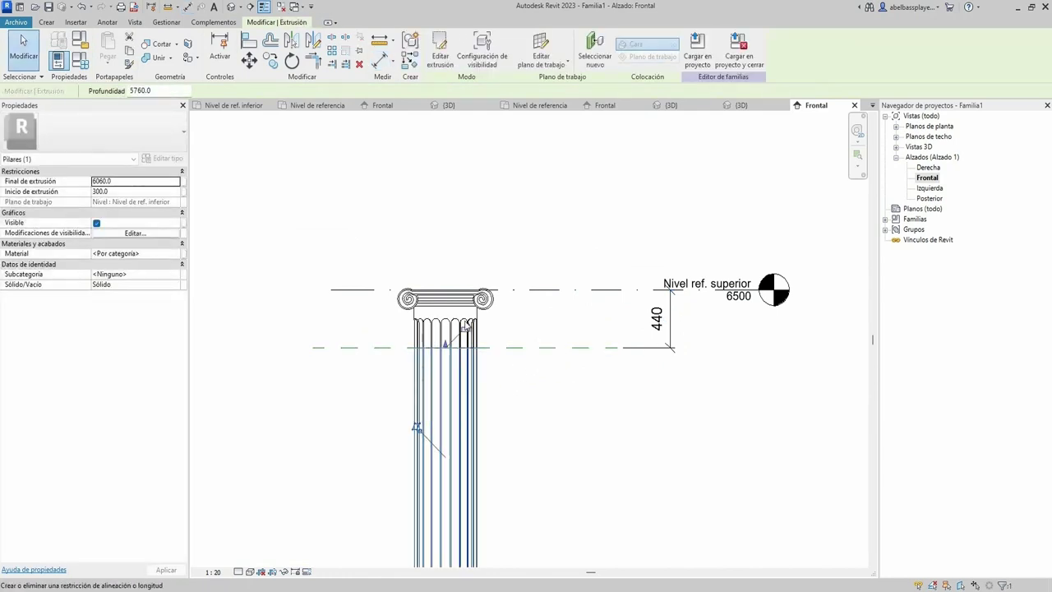
click(564, 335)
Lower Nivel ref. superior to 6000 and check the level and shaft
click(738, 296)
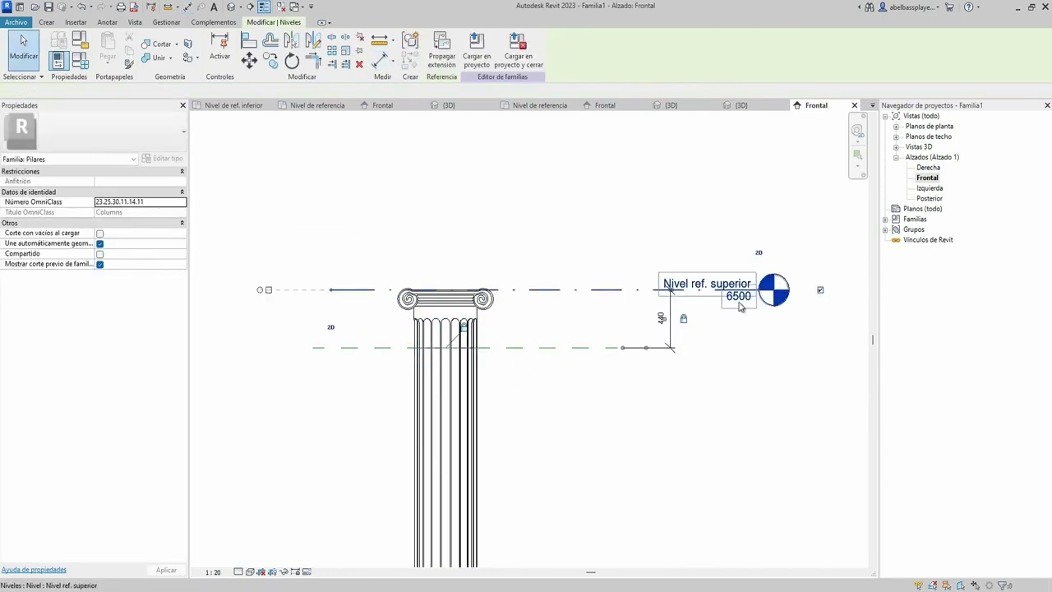
click(738, 298)
text(6000)
key(Return)
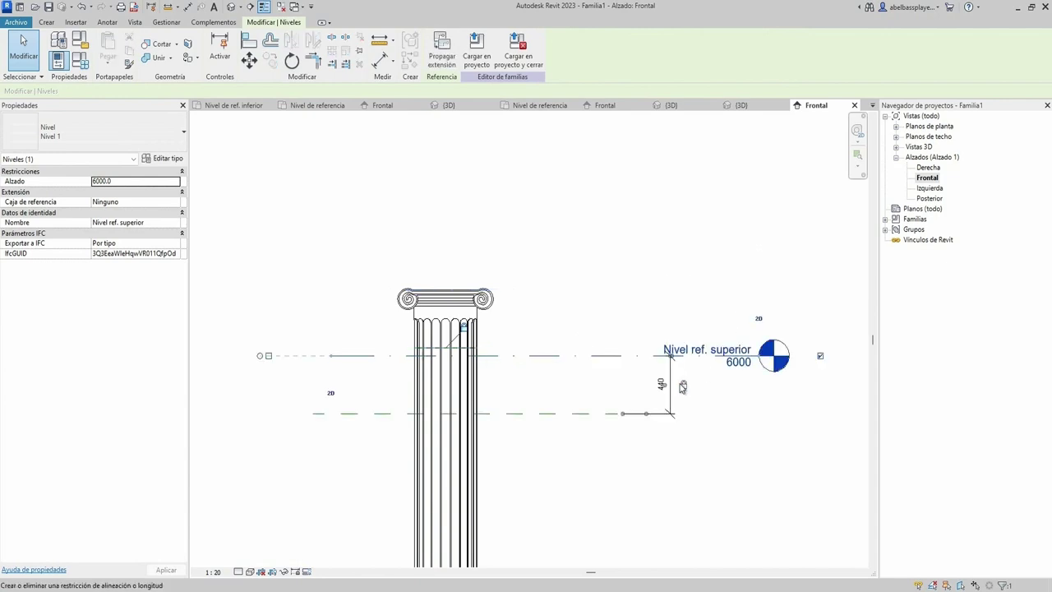
click(724, 454)
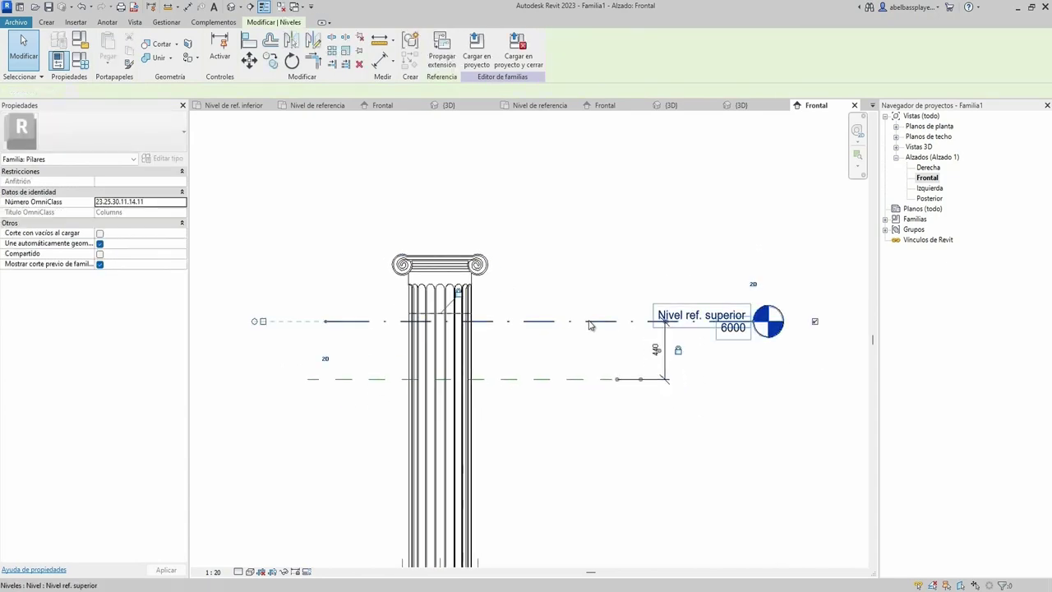
click(670, 325)
click(552, 261)
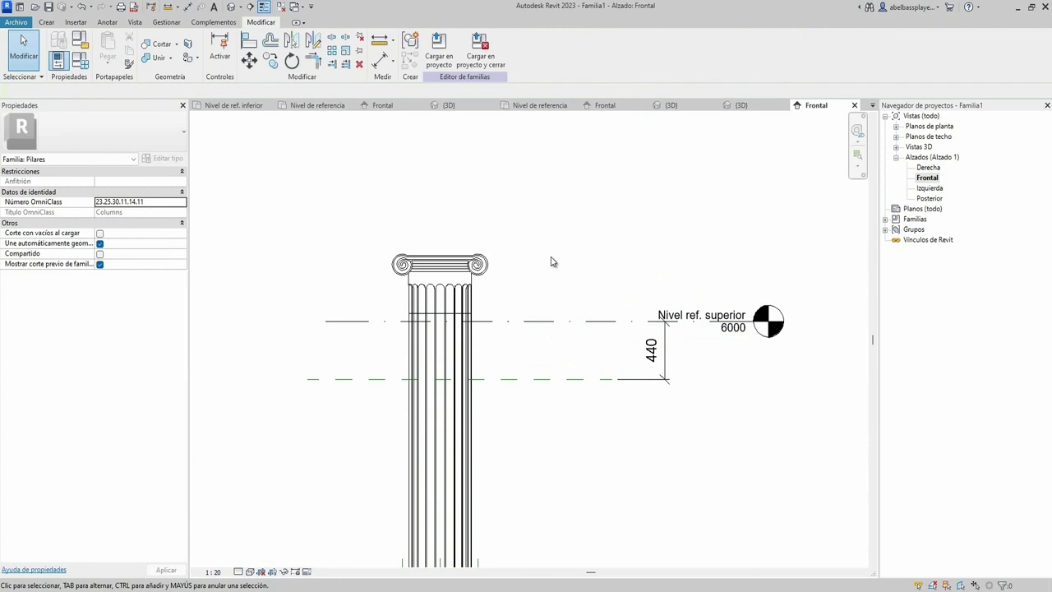
click(553, 322)
click(483, 267)
click(516, 192)
Align the capital's top to the upper level, removing the conflicting constraints
click(248, 43)
scroll(471, 274, up, 1)
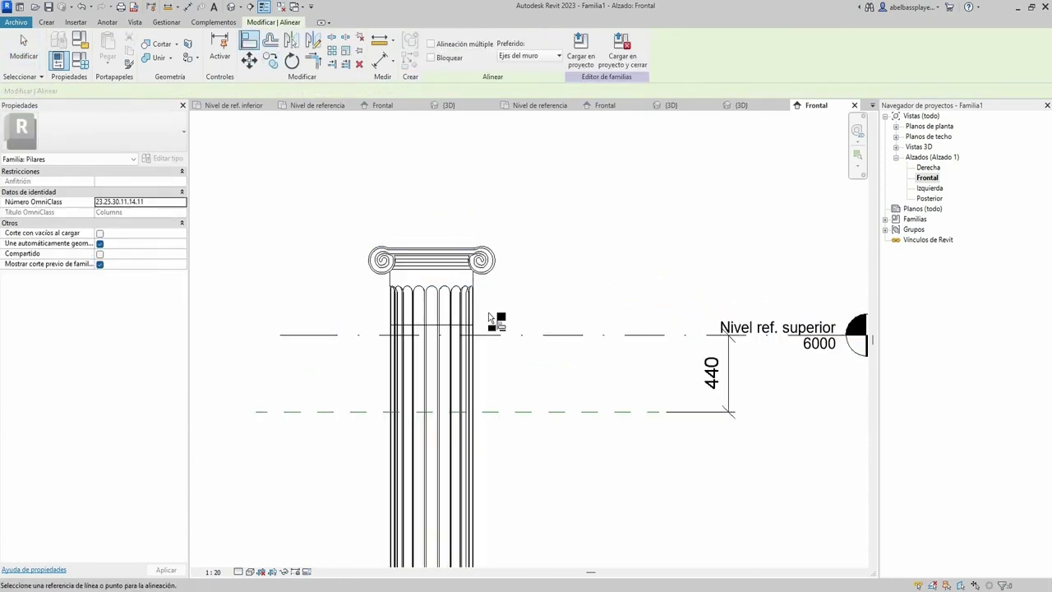
click(559, 335)
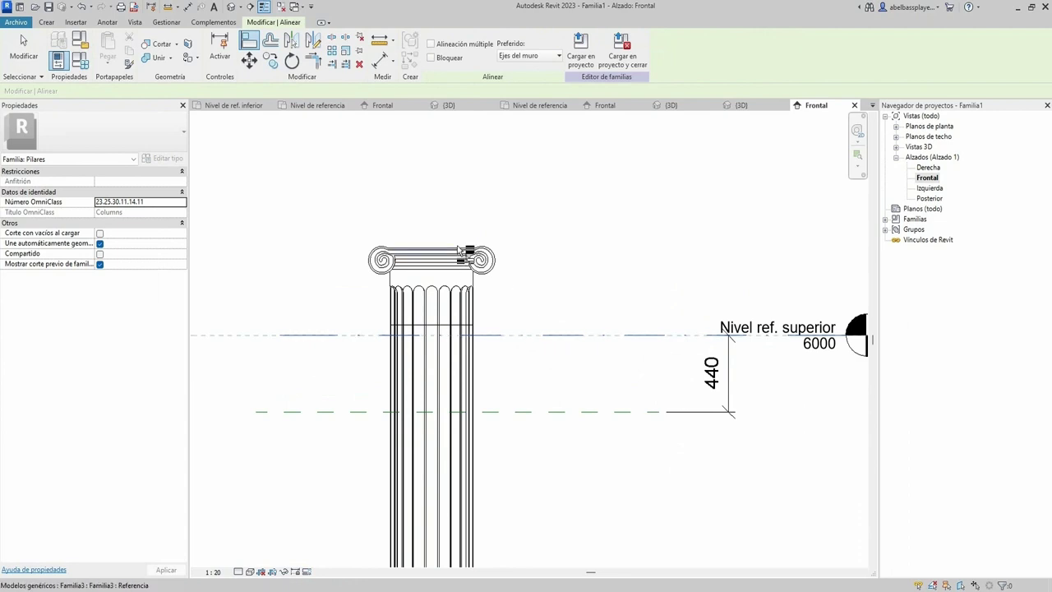
click(456, 246)
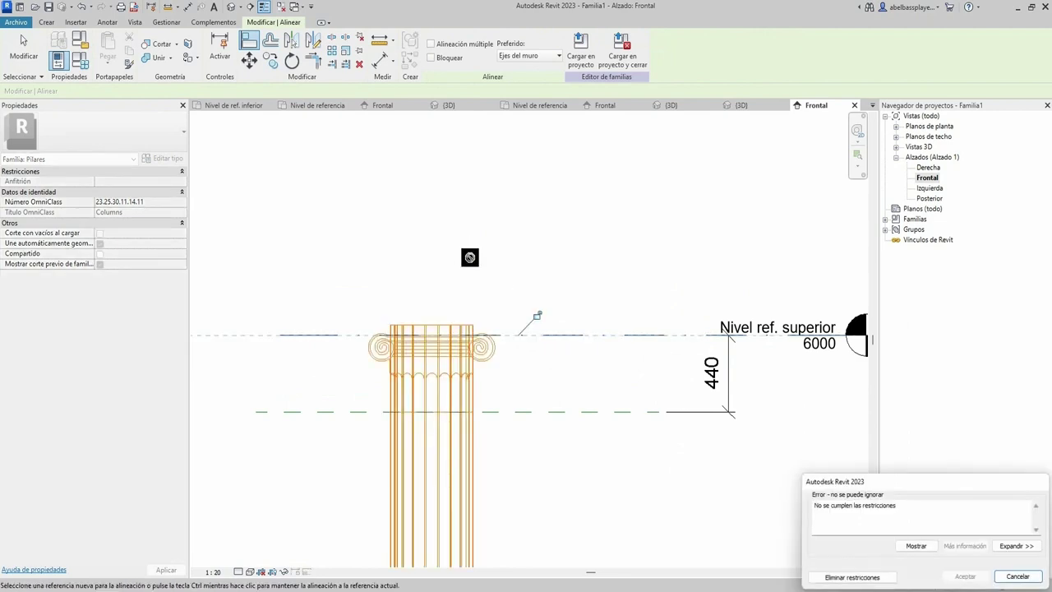
click(880, 579)
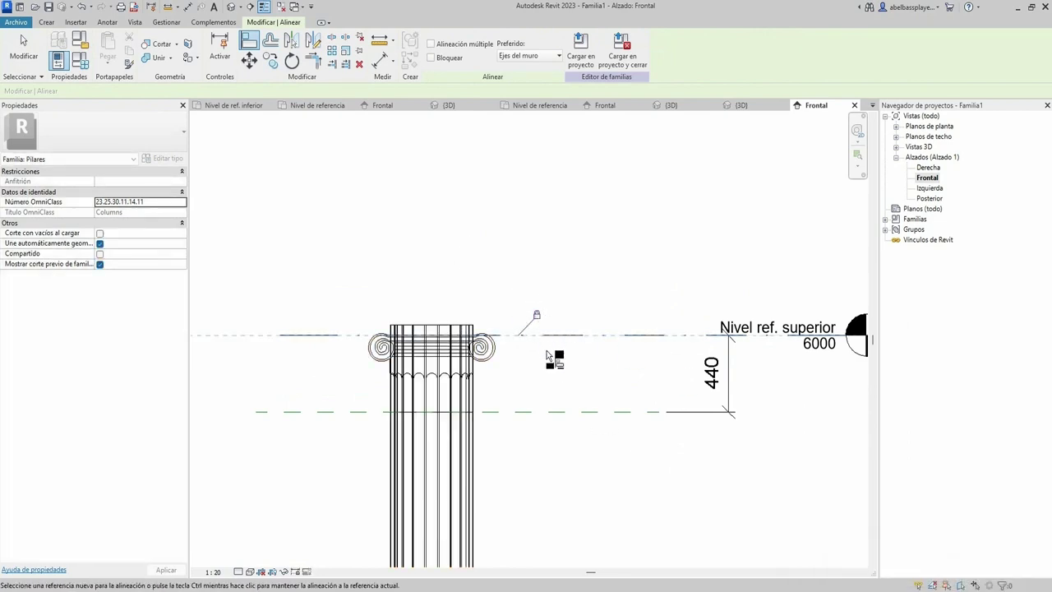
scroll(547, 355, down, 2)
key(Escape)
key(Escape)
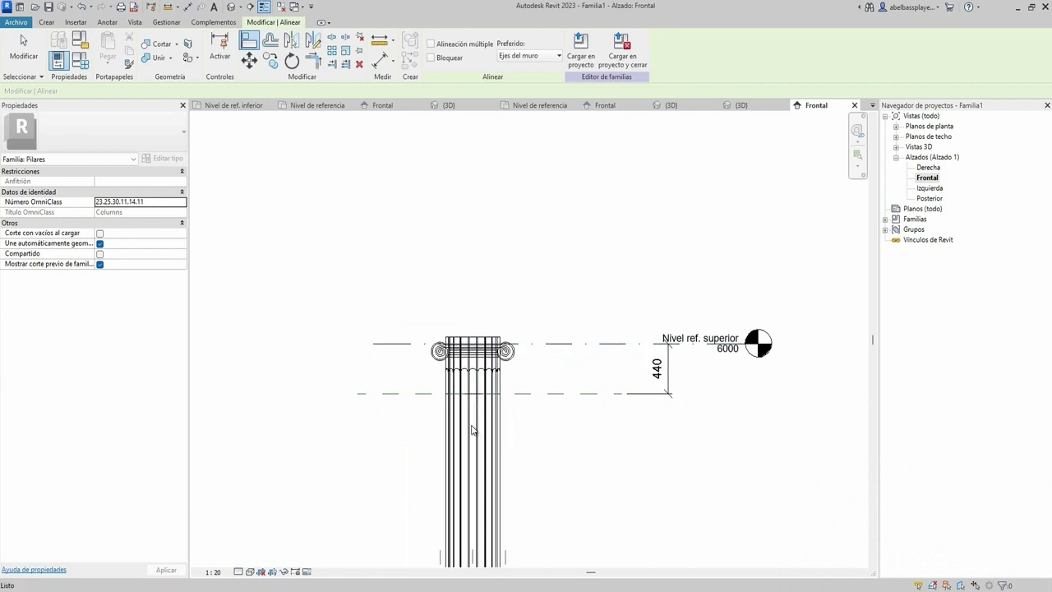
Pull the shaft's top down below the capital, ending at 5284.6
click(485, 386)
drag(475, 336, 493, 423)
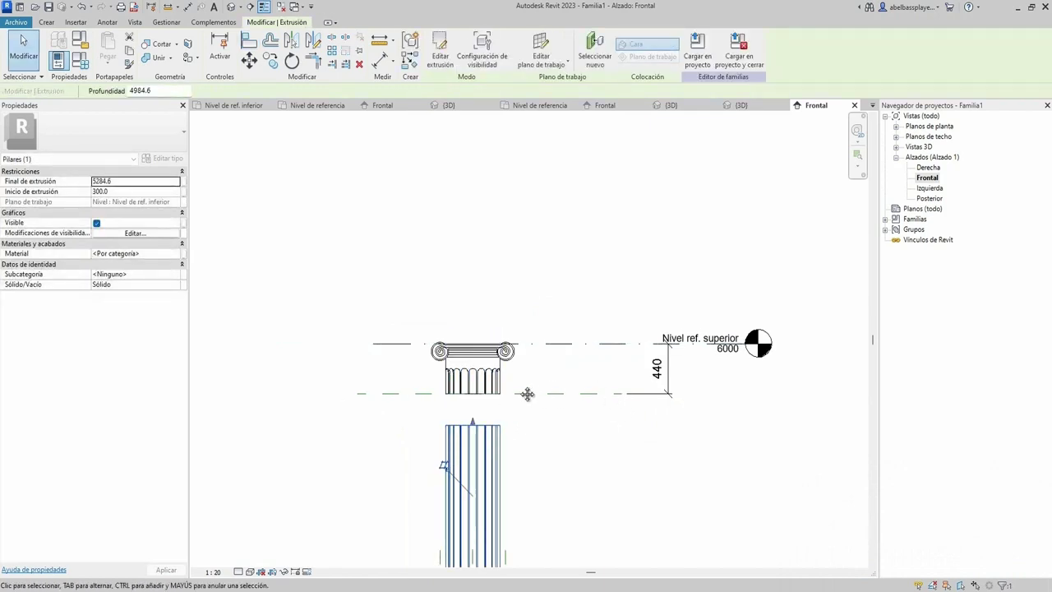
click(668, 362)
Raise Nivel ref. superior to 6500, then to 7000
key(Escape)
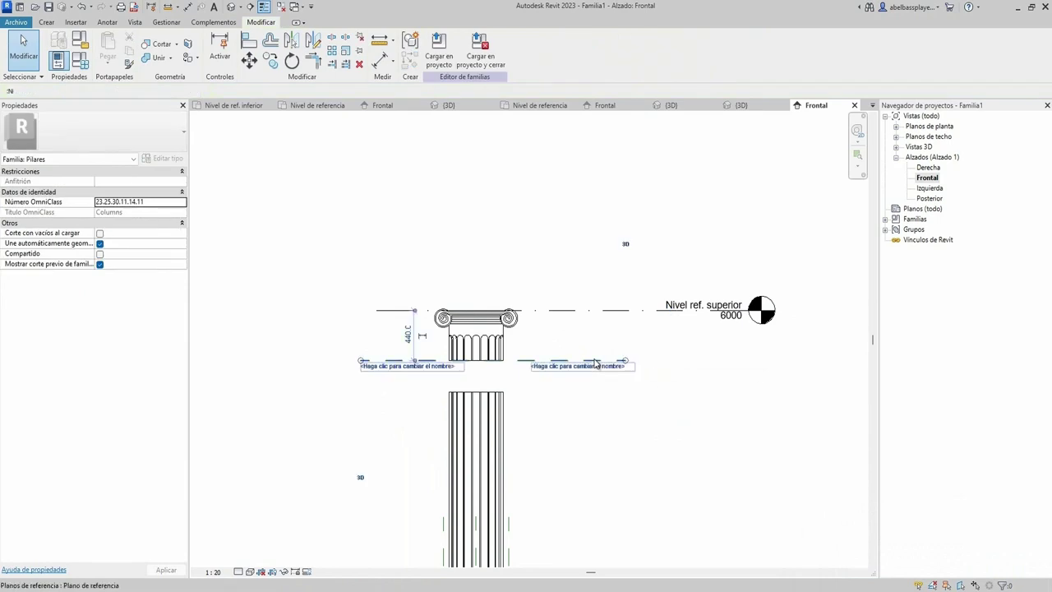
click(547, 312)
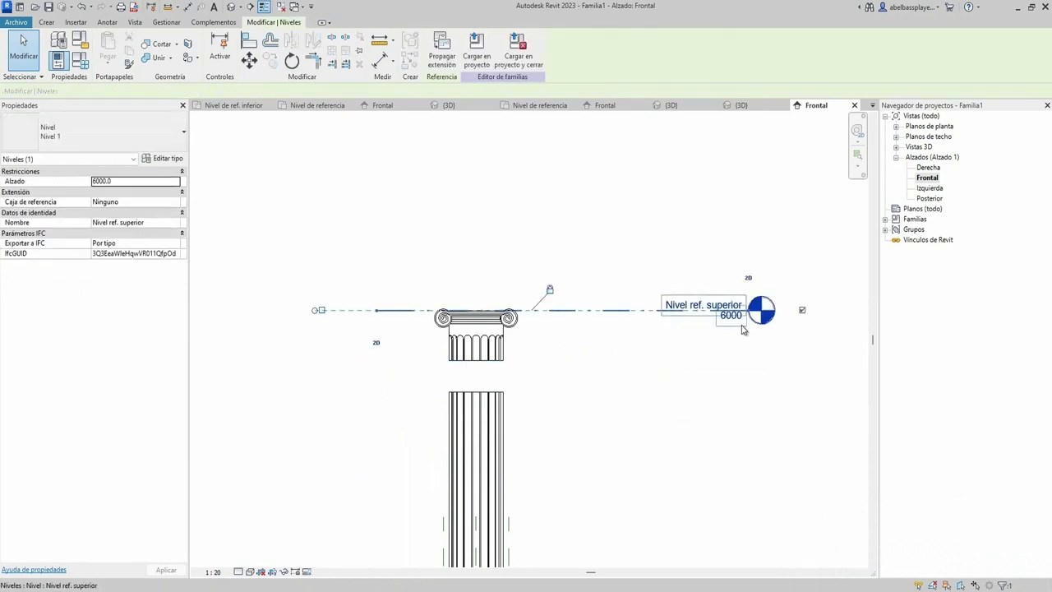
click(734, 317)
text(6500)
key(Return)
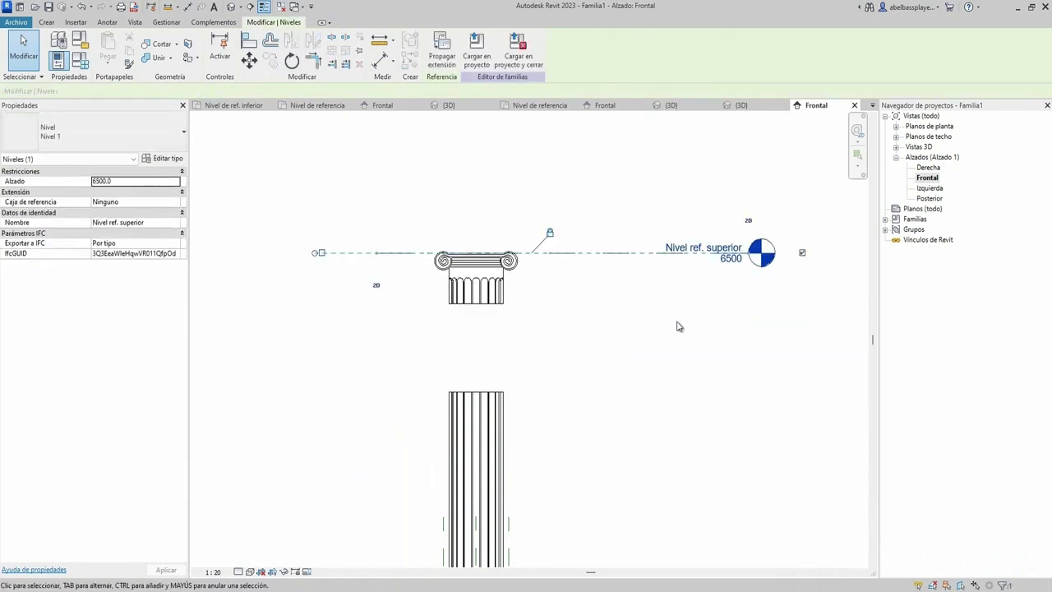
click(730, 260)
text(7000)
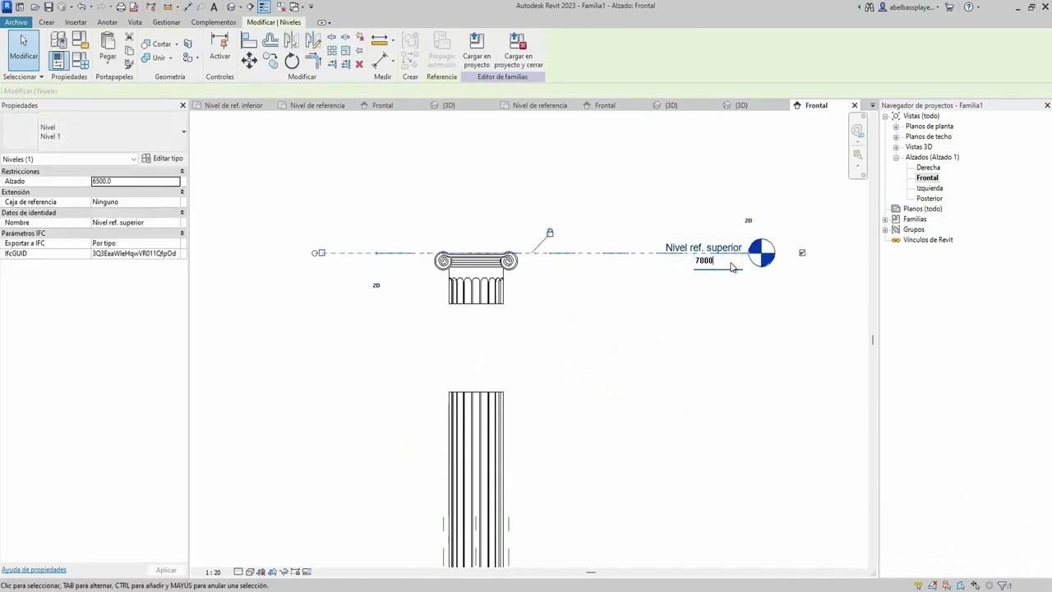
click(700, 296)
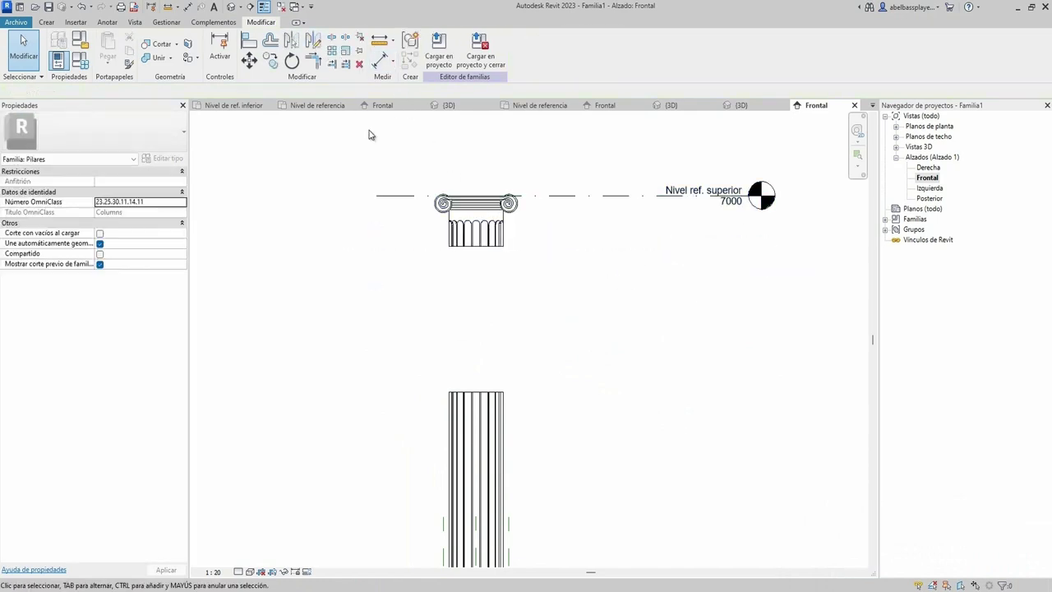
Draw a reference plane along the underside of the capital
key(p)
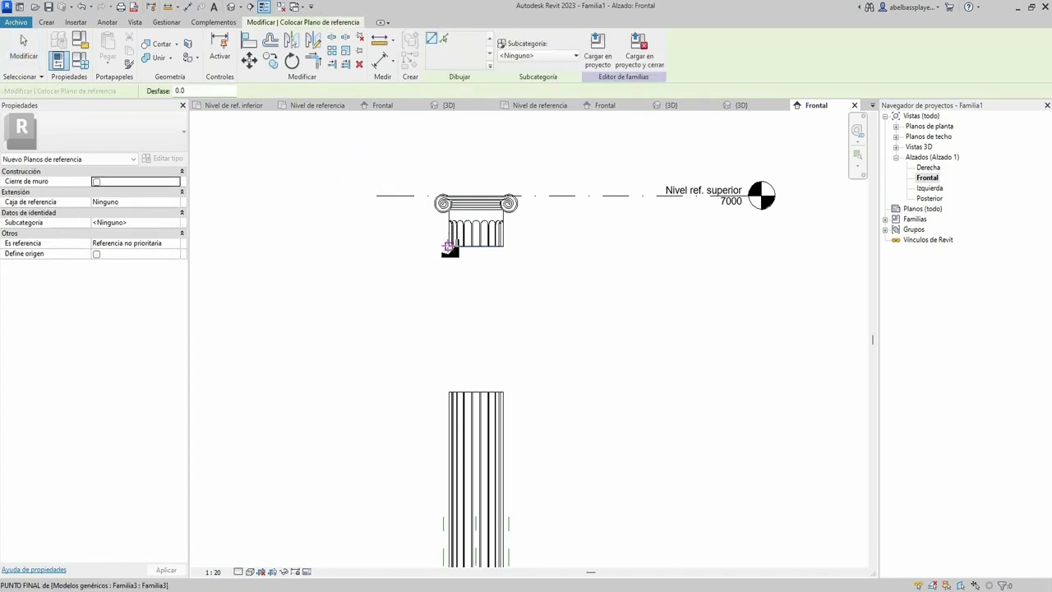
click(449, 247)
click(605, 254)
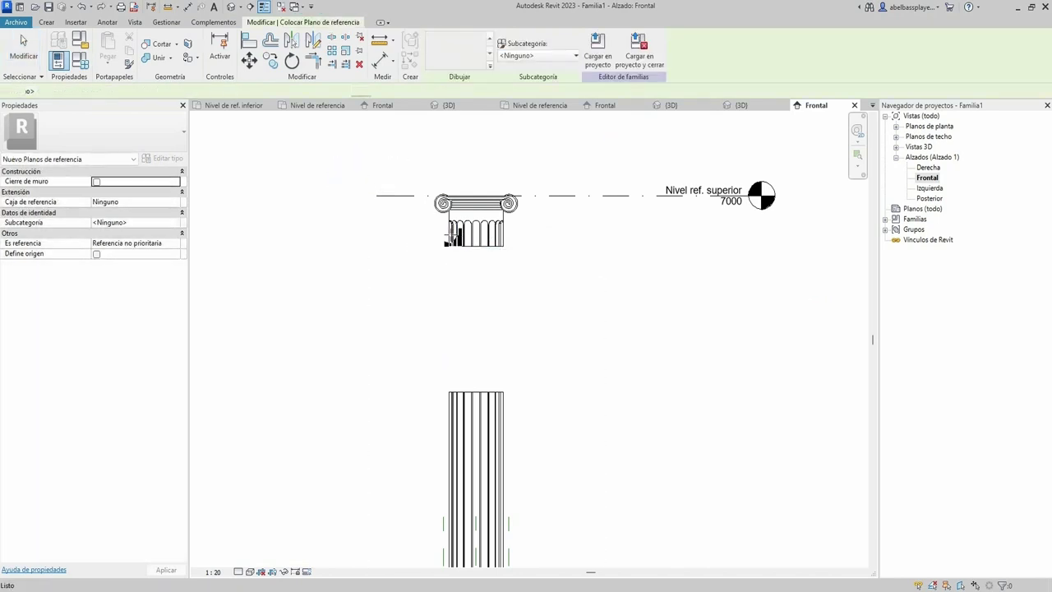
key(Escape)
key(Escape)
click(465, 254)
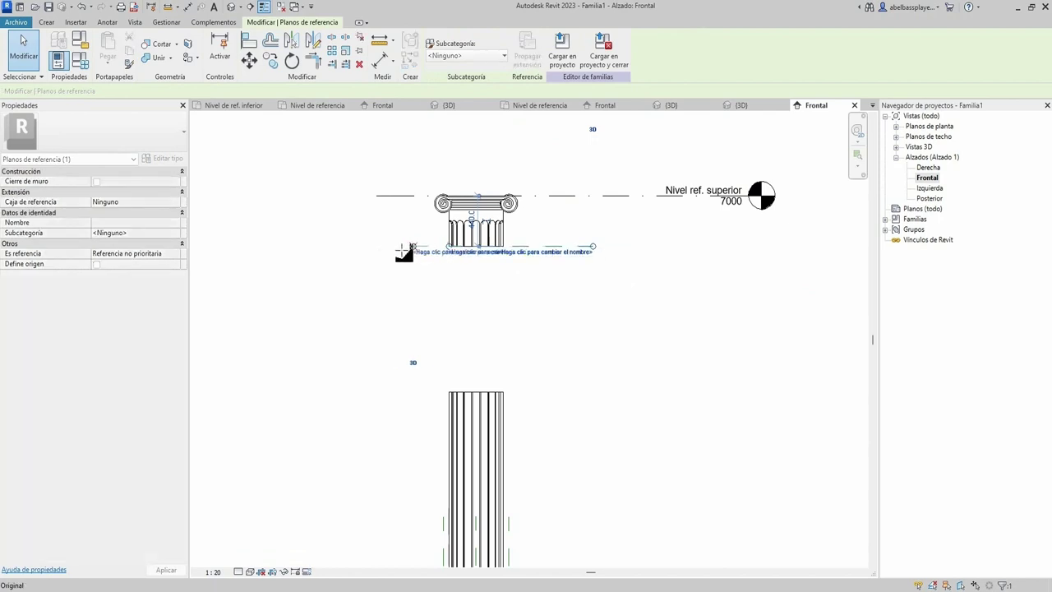
key(Escape)
middle_drag(404, 247, 398, 290)
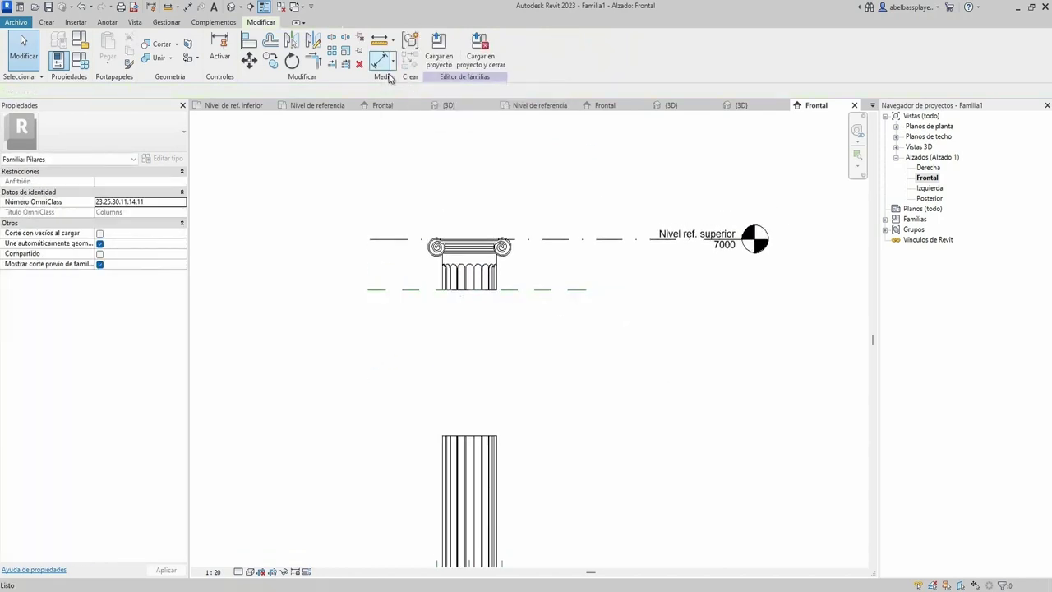
Add a 440 aligned dimension from the upper level to the plane under the capital
click(381, 62)
click(581, 239)
click(581, 290)
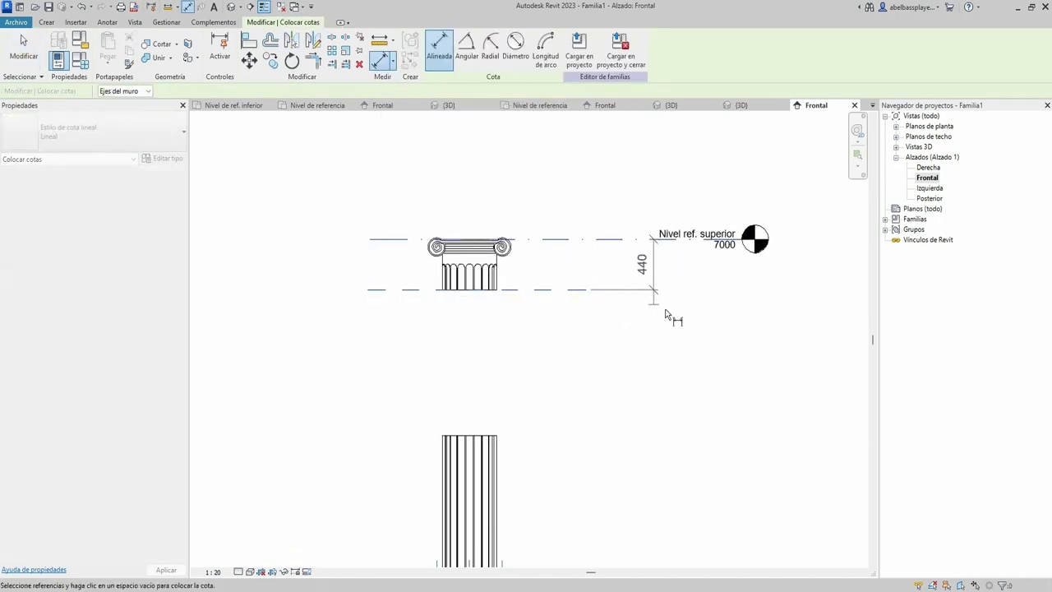
click(666, 275)
key(Escape)
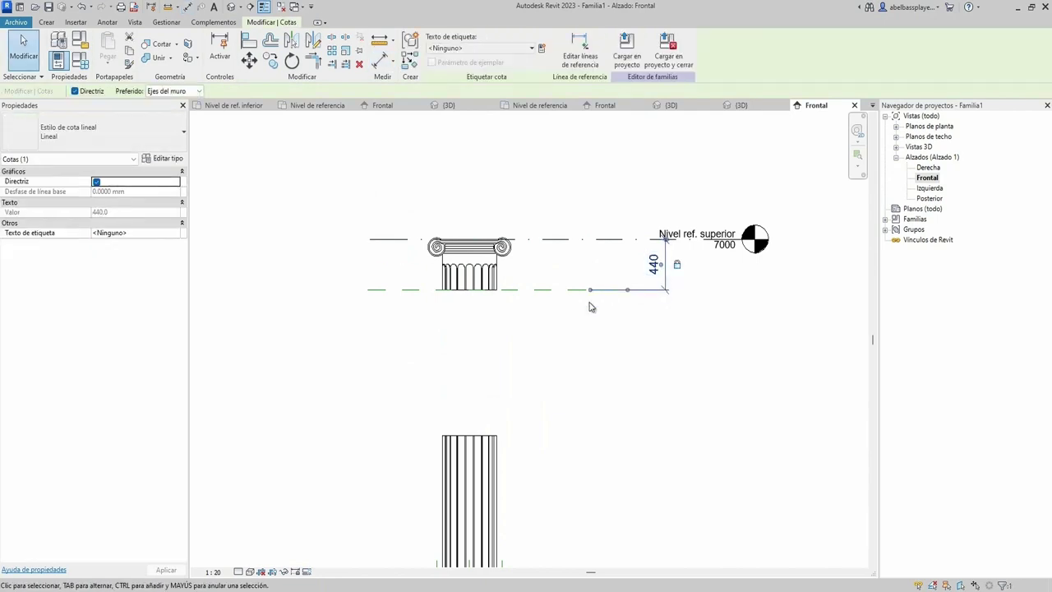
click(534, 239)
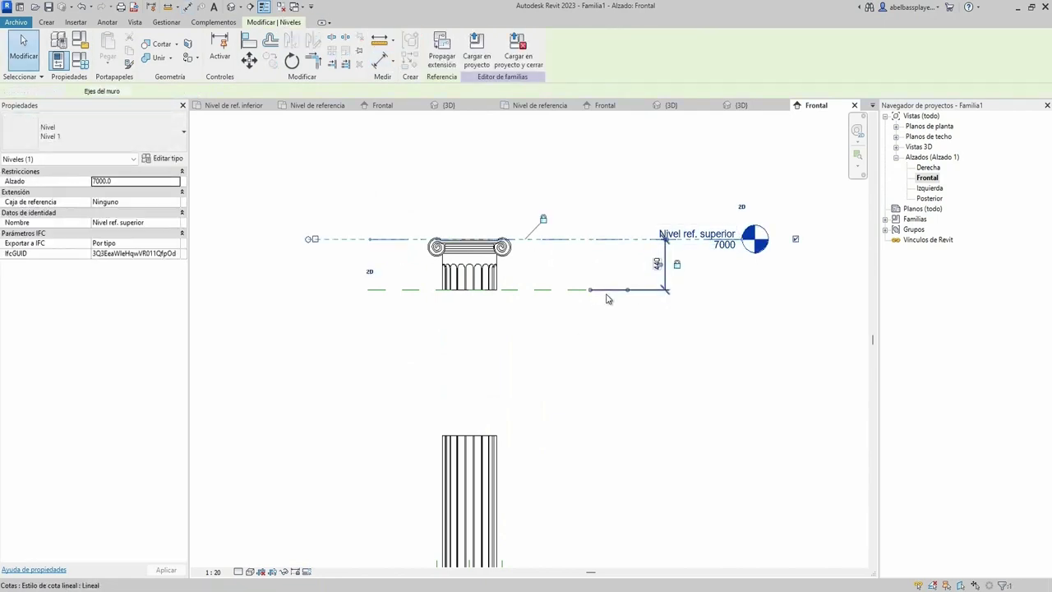
click(666, 288)
click(567, 293)
click(648, 350)
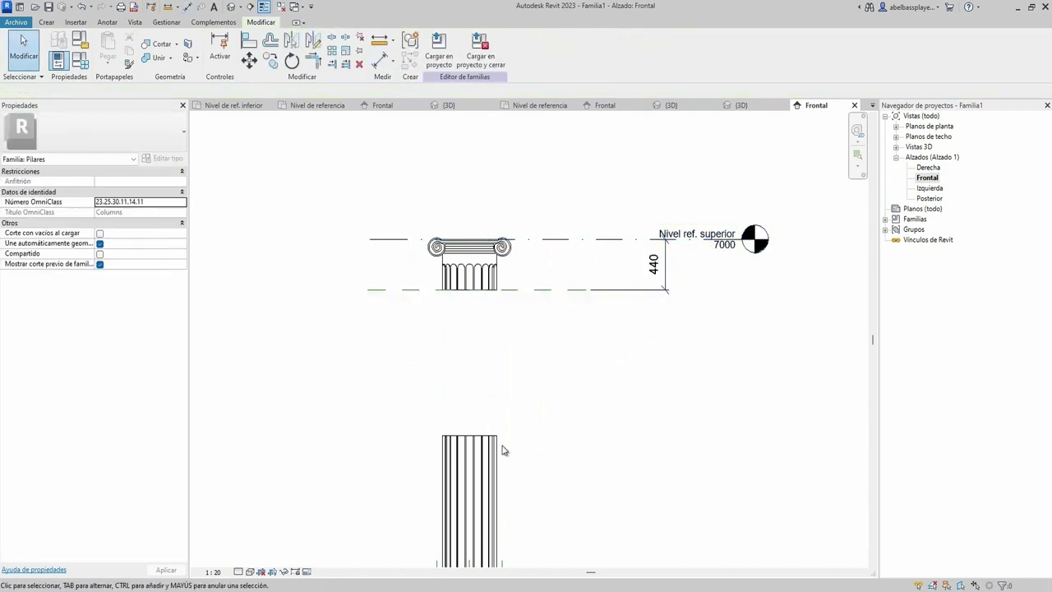
Stretch the fluted shaft's top up to the capital
click(485, 434)
drag(485, 434, 581, 300)
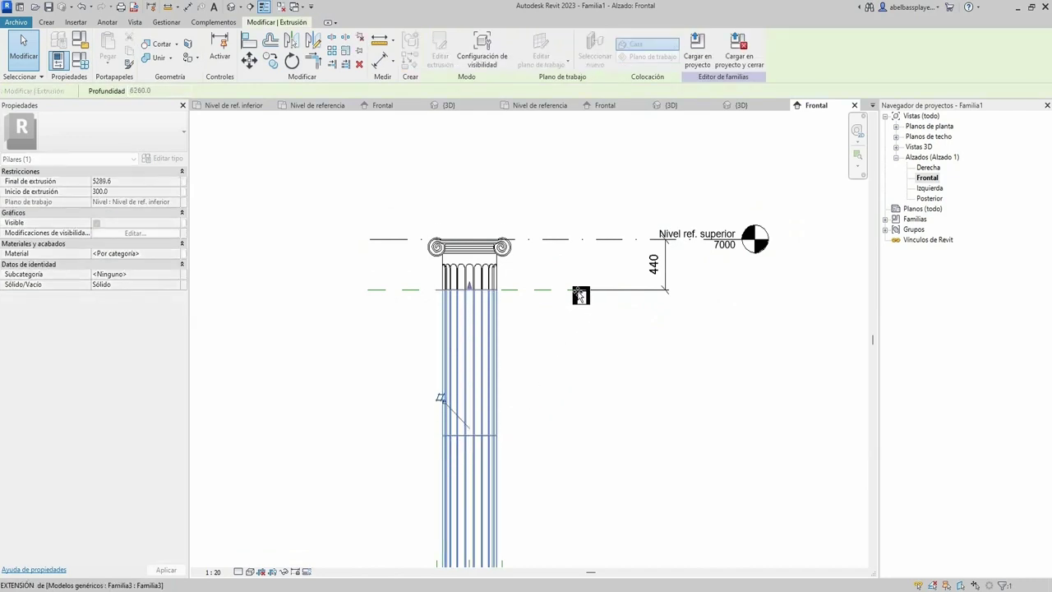
click(589, 340)
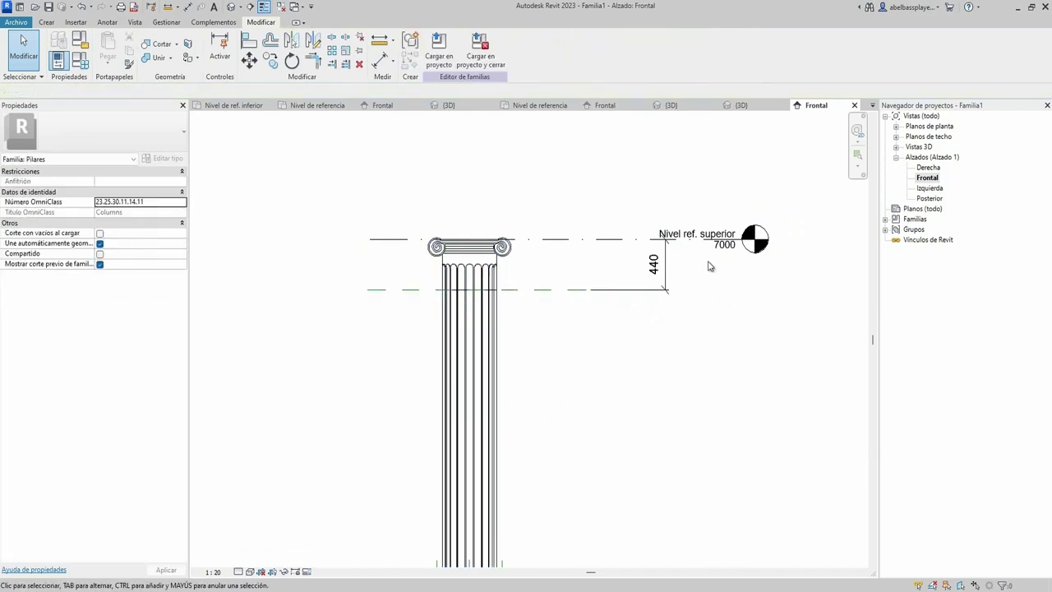
Test flexing the upper level at 7500 and the shaft top, cancelling the constraint errors
click(722, 246)
click(722, 247)
text(7500)
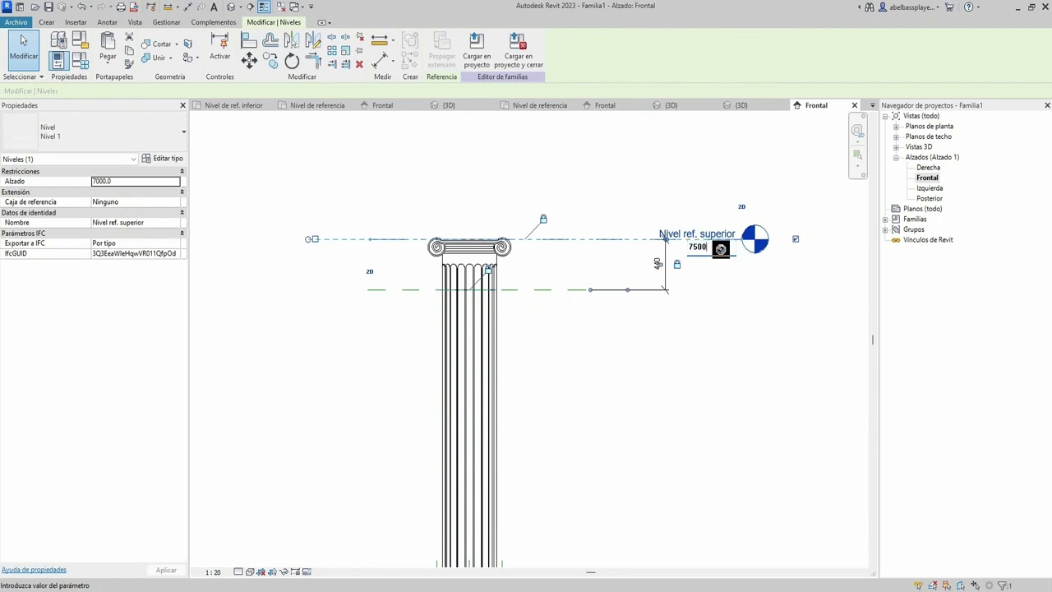
key(Return)
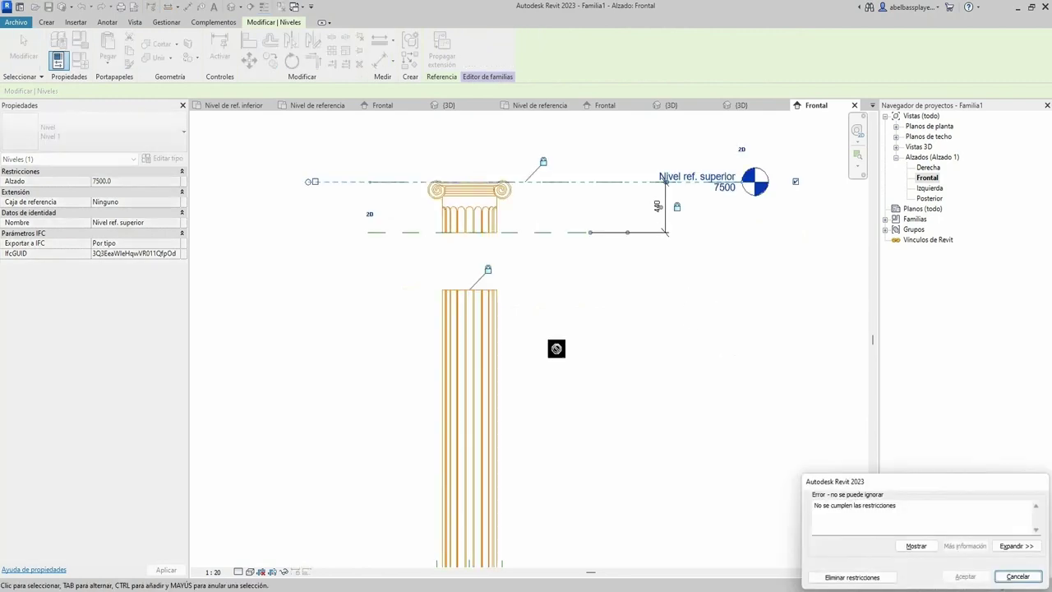
click(1018, 576)
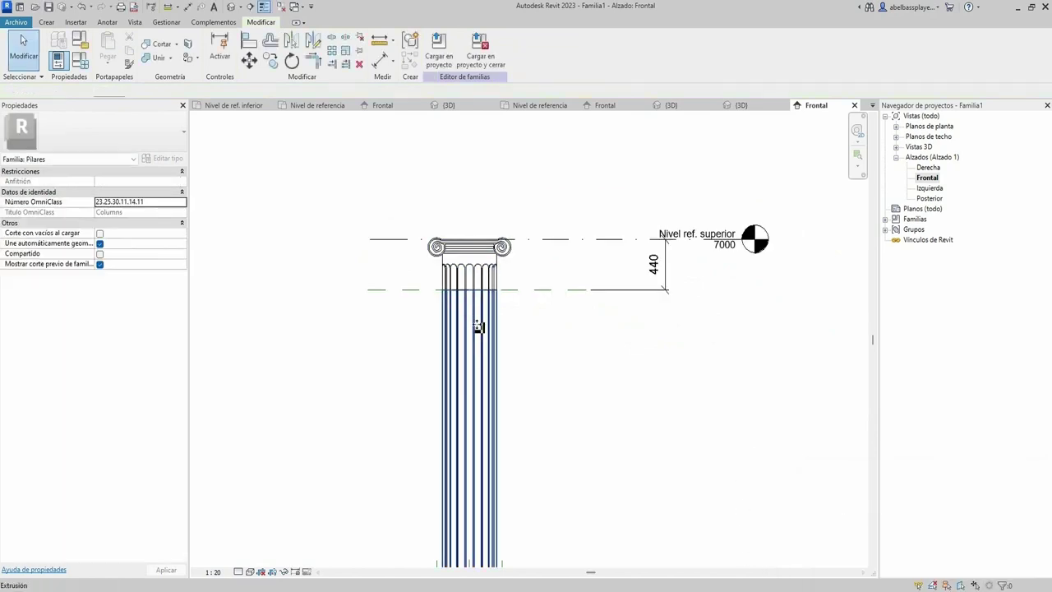
click(473, 300)
drag(472, 292, 474, 330)
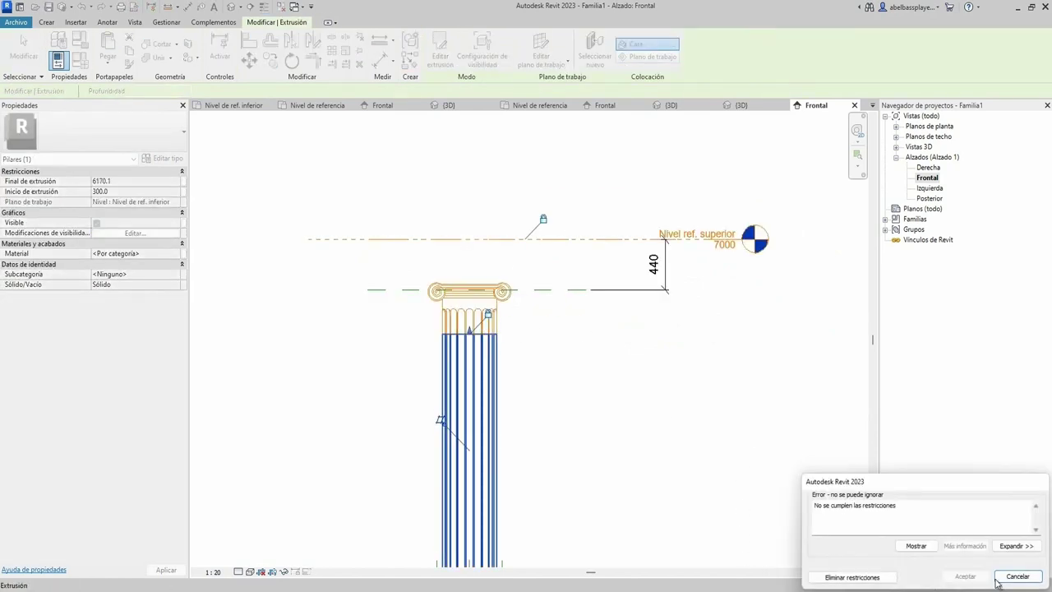
click(999, 578)
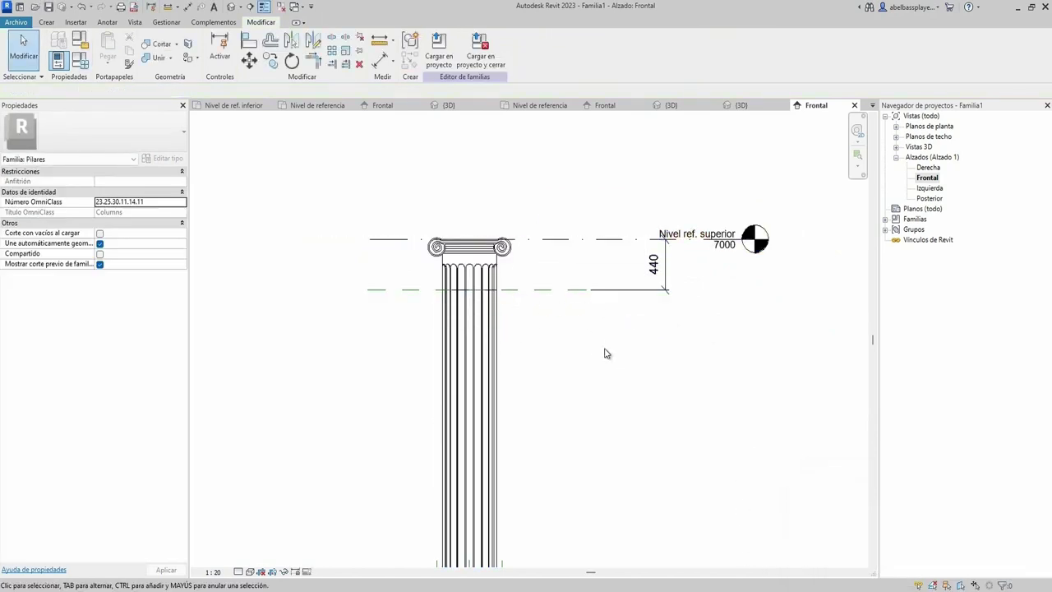
Stretch the fluted shaft's top up to the plane under the capital, ending at 6560.0
click(606, 240)
click(661, 267)
click(558, 291)
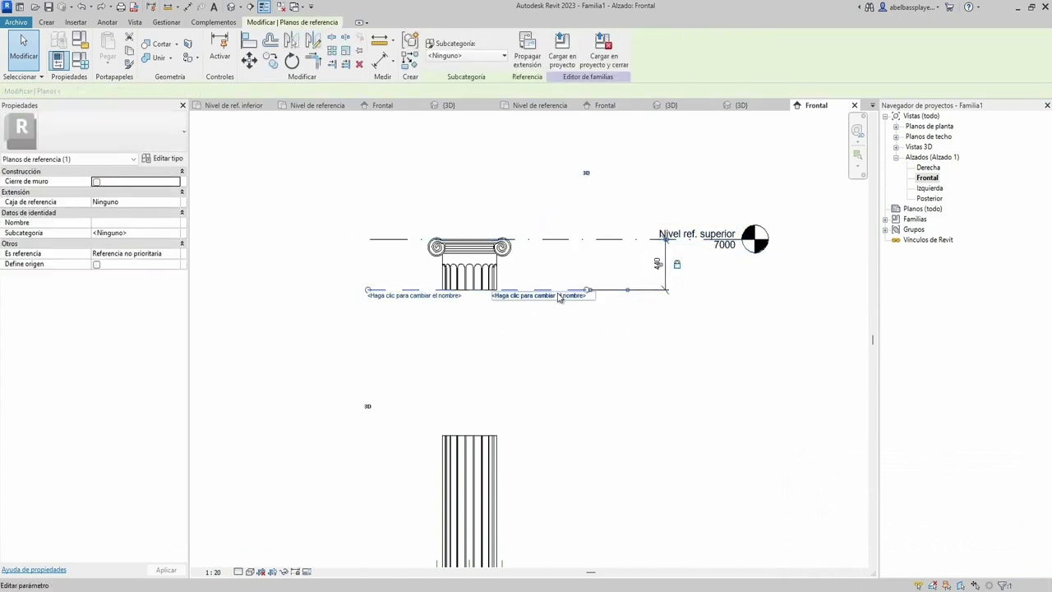
click(650, 349)
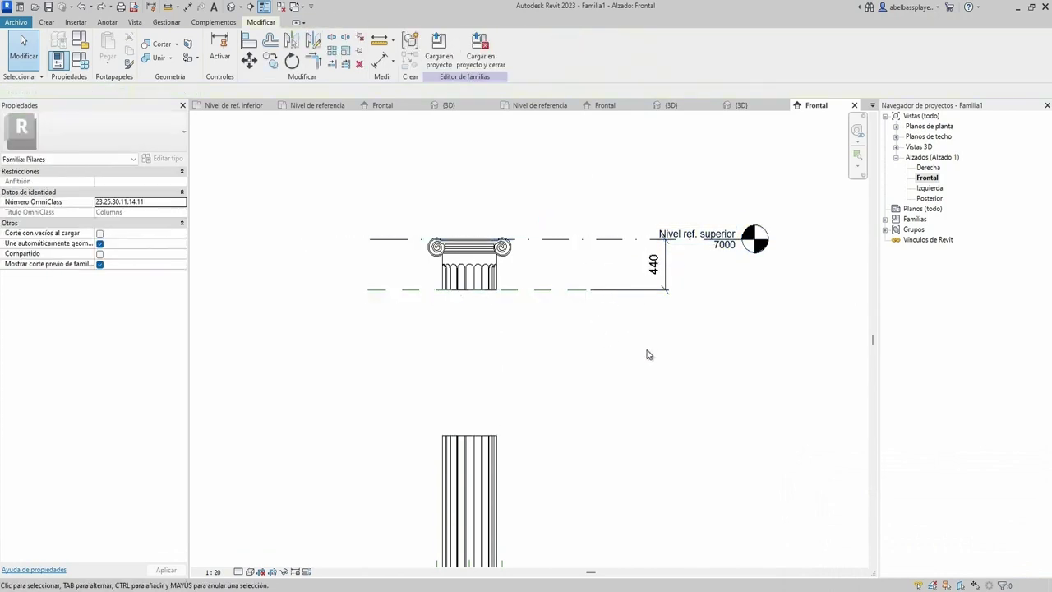
click(471, 450)
click(526, 238)
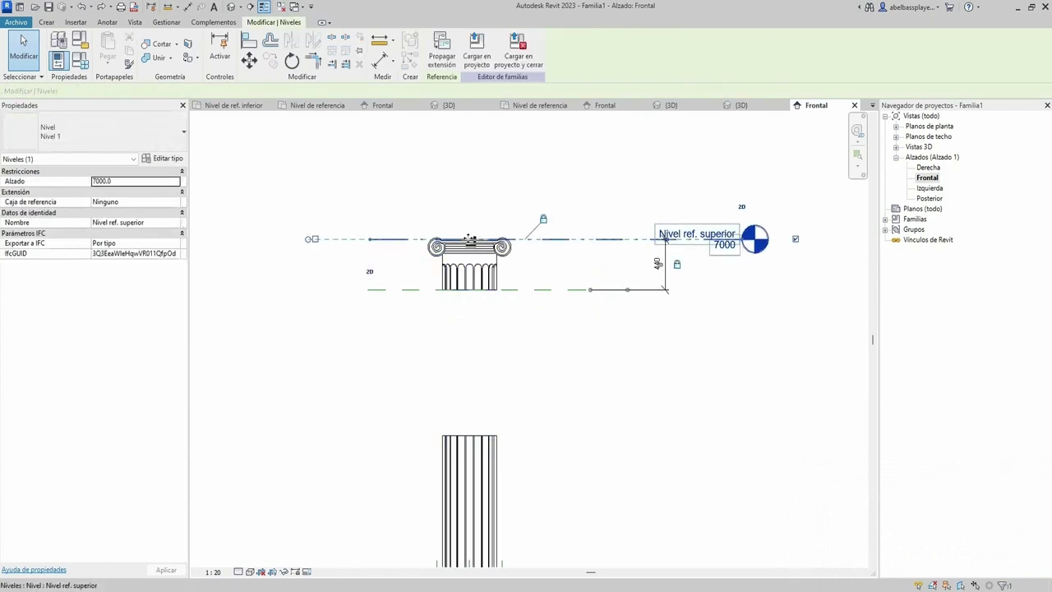
click(476, 280)
click(468, 436)
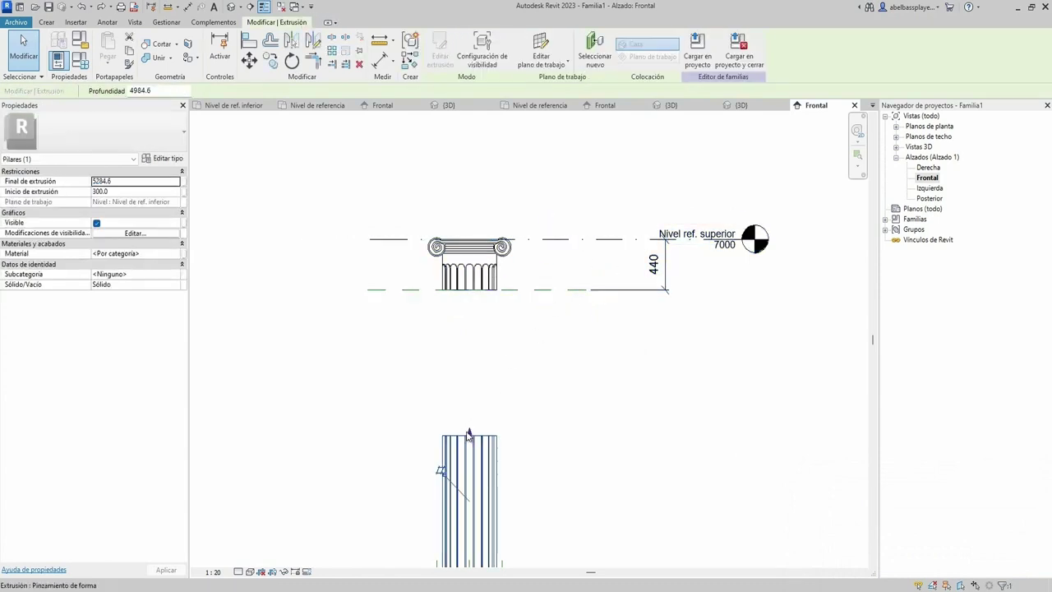
drag(468, 434, 528, 296)
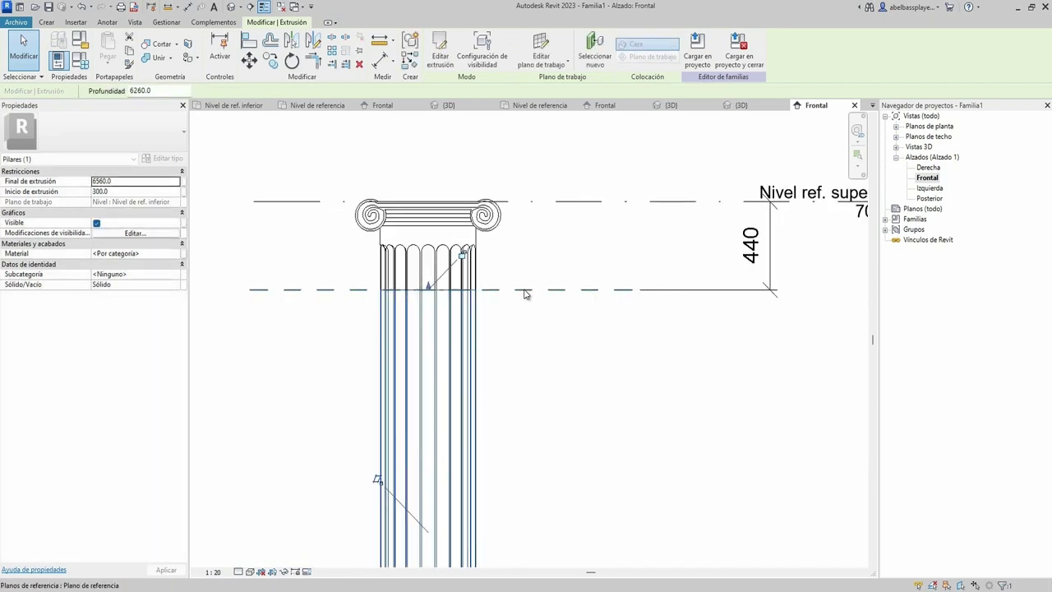
scroll(526, 294, up, 1)
scroll(531, 289, up, 3)
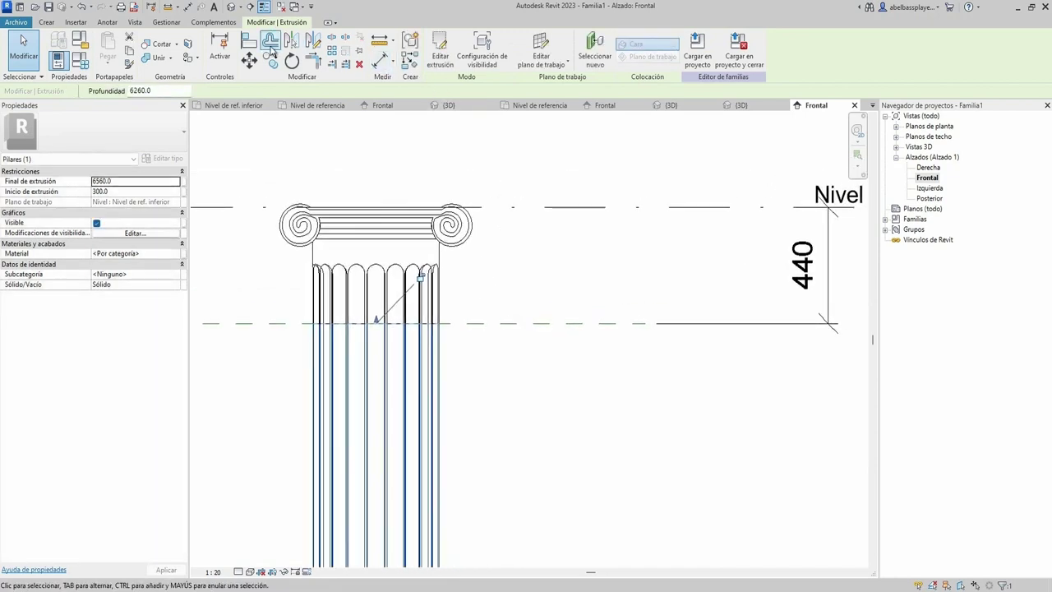
click(249, 39)
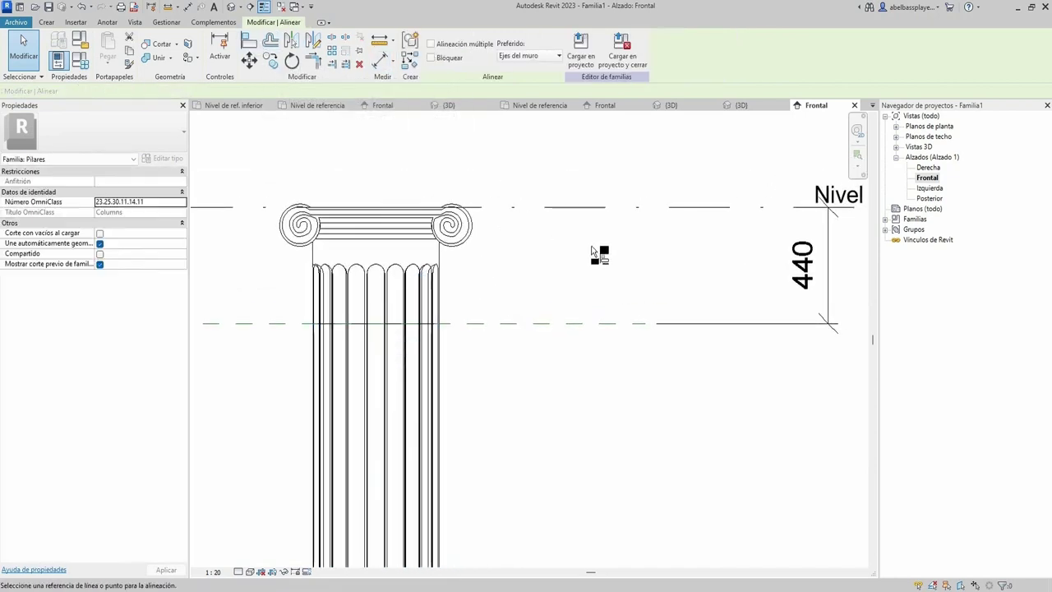
Align the shaft top to the reference plane under the capital
click(415, 327)
scroll(444, 309, down, 2)
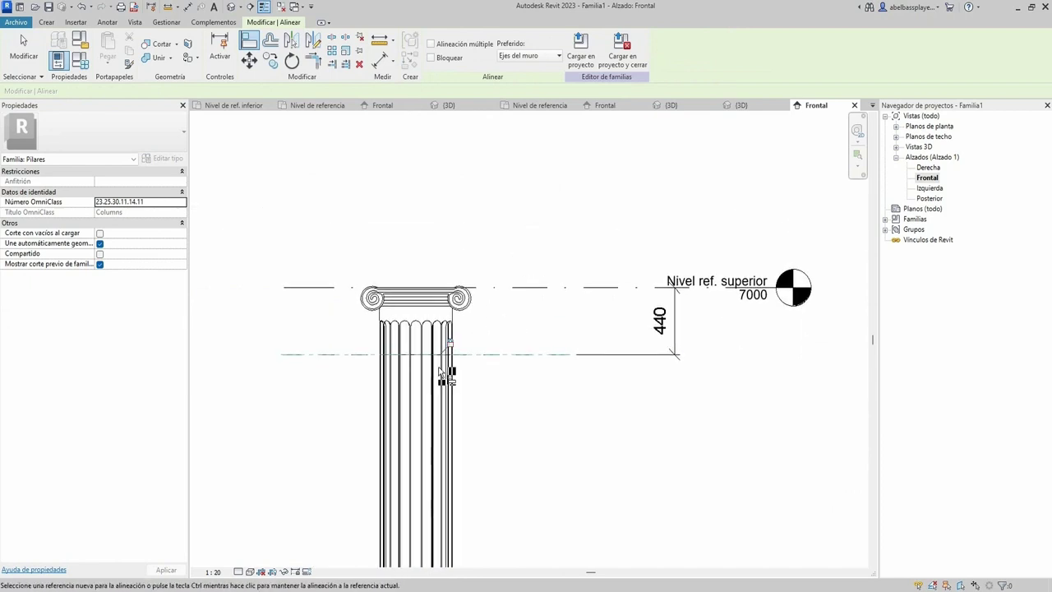
key(Escape)
key(Escape)
Flex Nivel ref. superior to 7500, then 5000, so the shaft ends at 4560.0
click(754, 308)
click(753, 302)
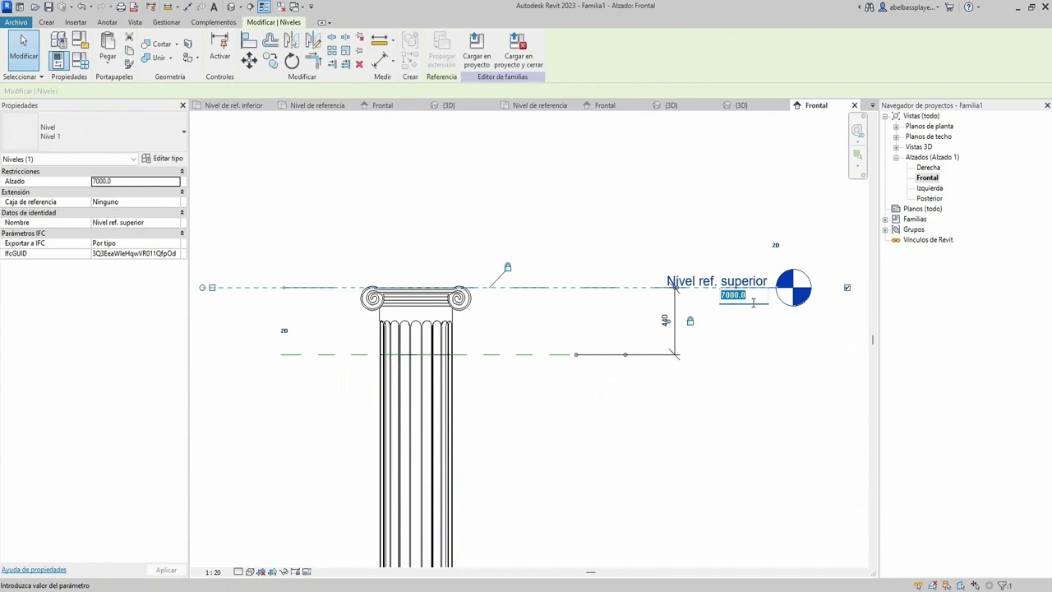
key(Return)
scroll(583, 337, down, 3)
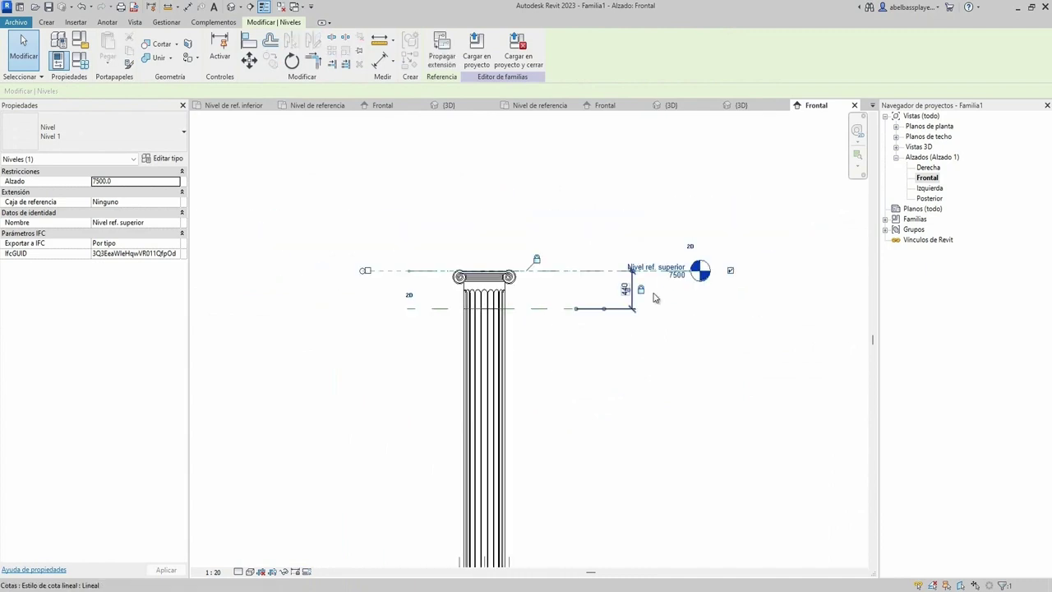
click(673, 279)
text(0)
key(Return)
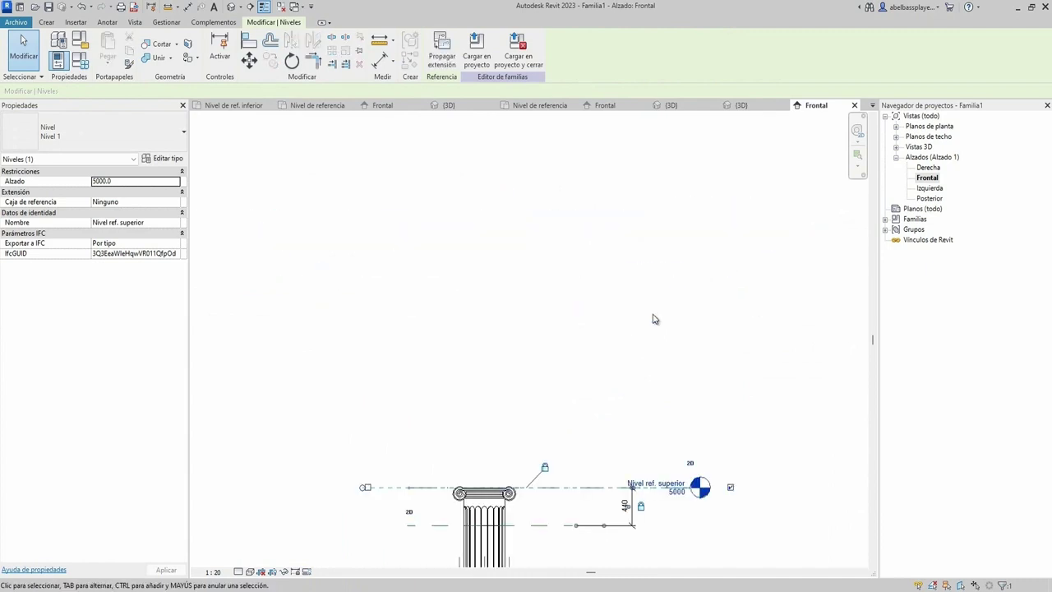
middle_drag(569, 321, 583, 326)
scroll(595, 222, down, 2)
click(594, 222)
middle_drag(594, 222, 583, 329)
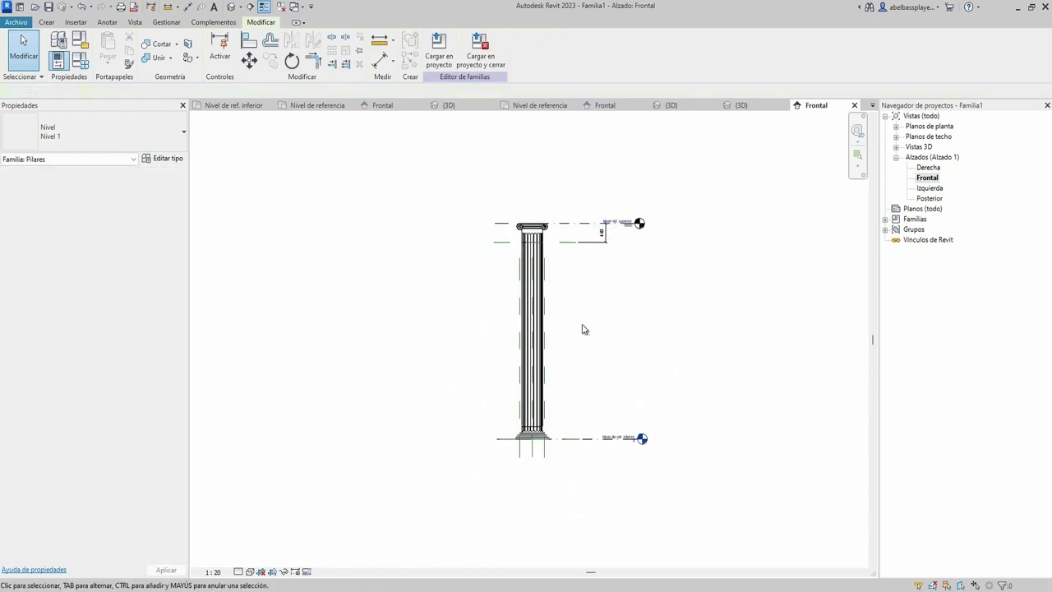
click(532, 329)
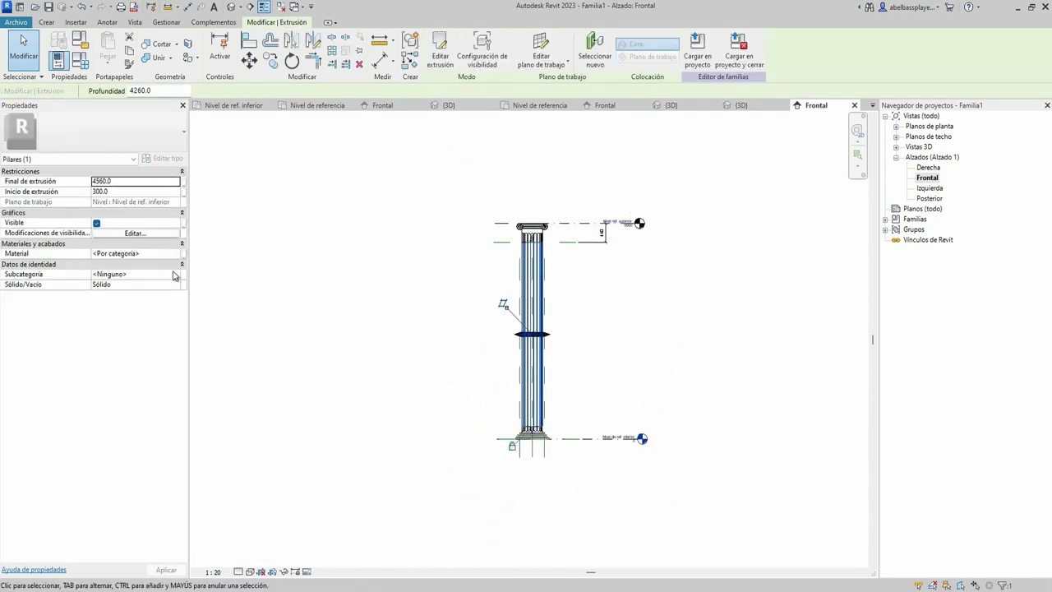
Assign Travertino from the Material Browser as the fluted shaft's material
click(177, 256)
text(pie)
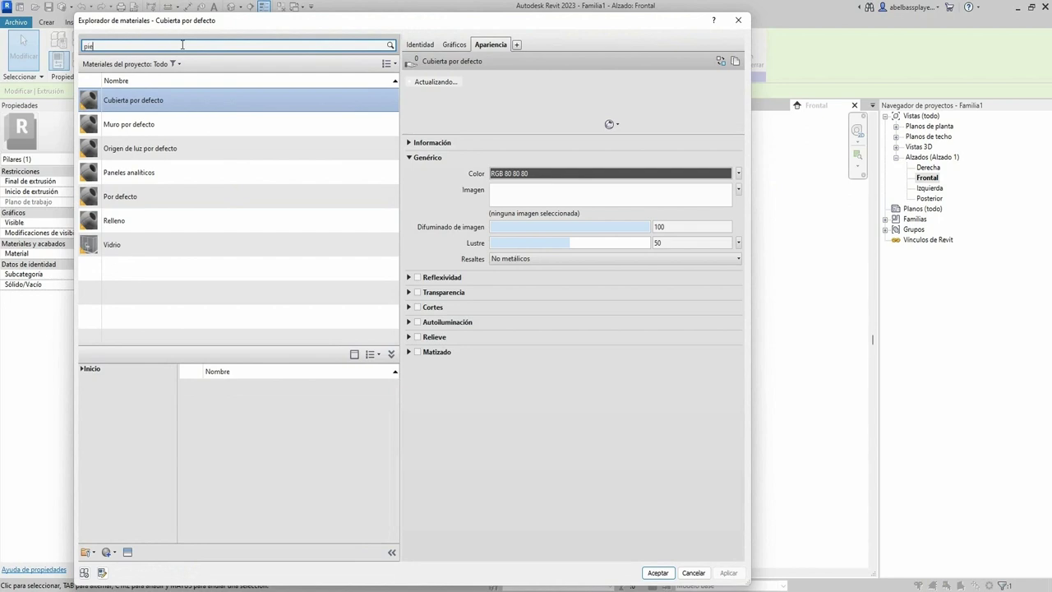
text(dra)
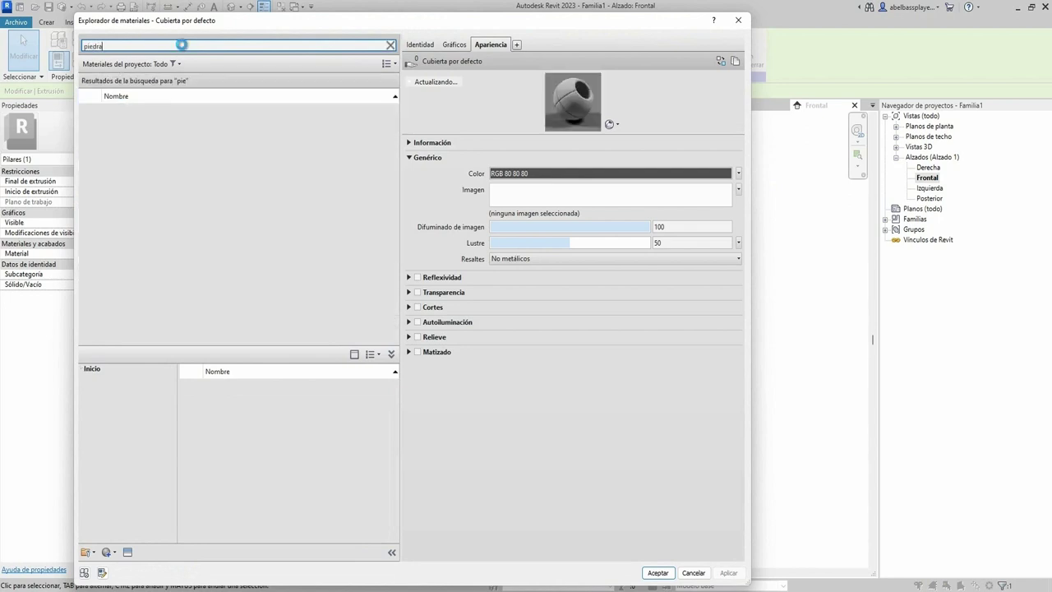
scroll(272, 433, down, 5)
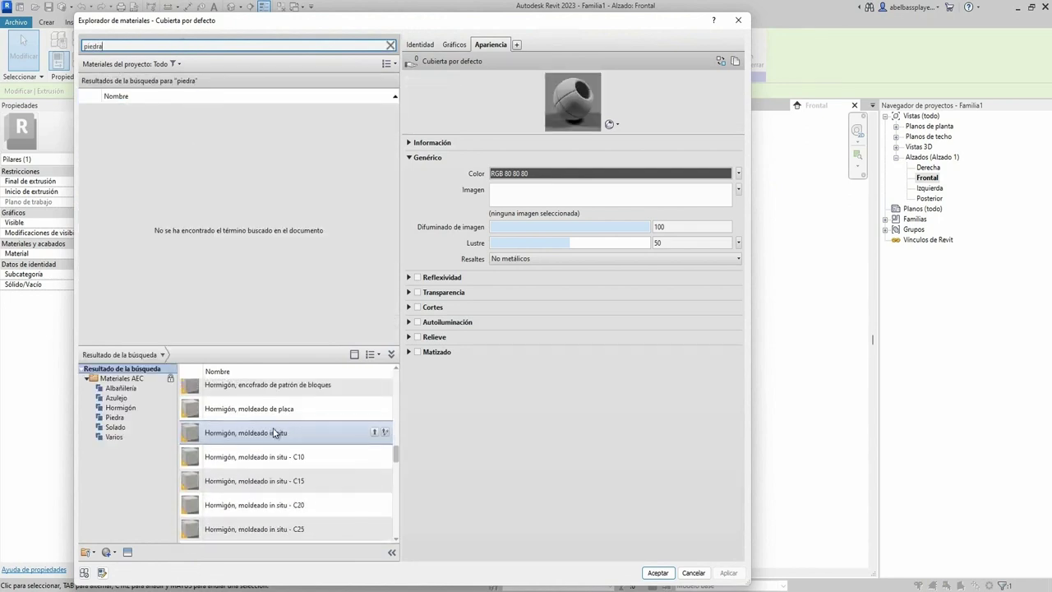
scroll(274, 434, down, 5)
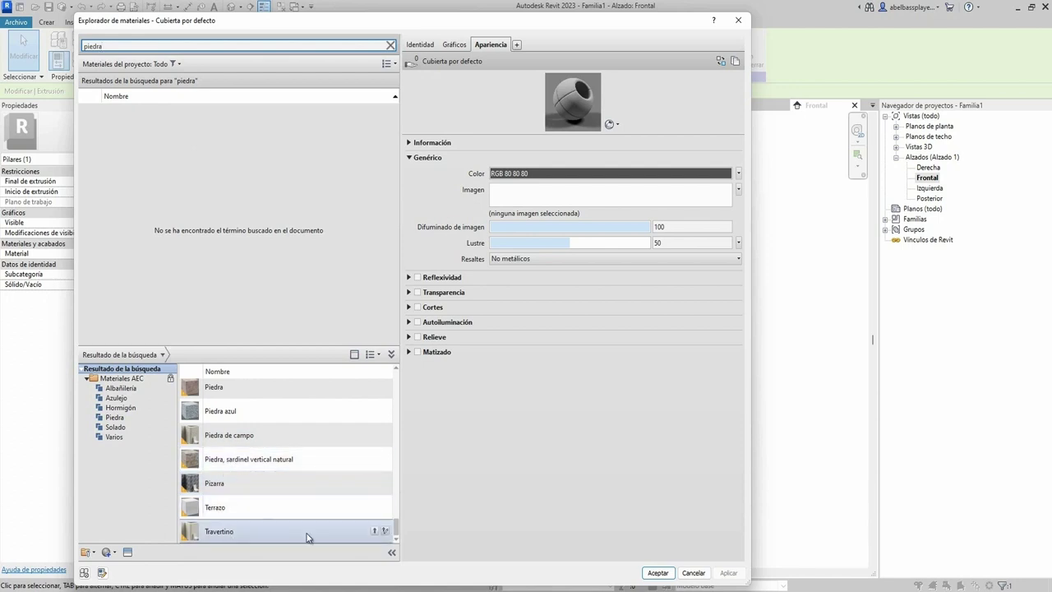
click(373, 532)
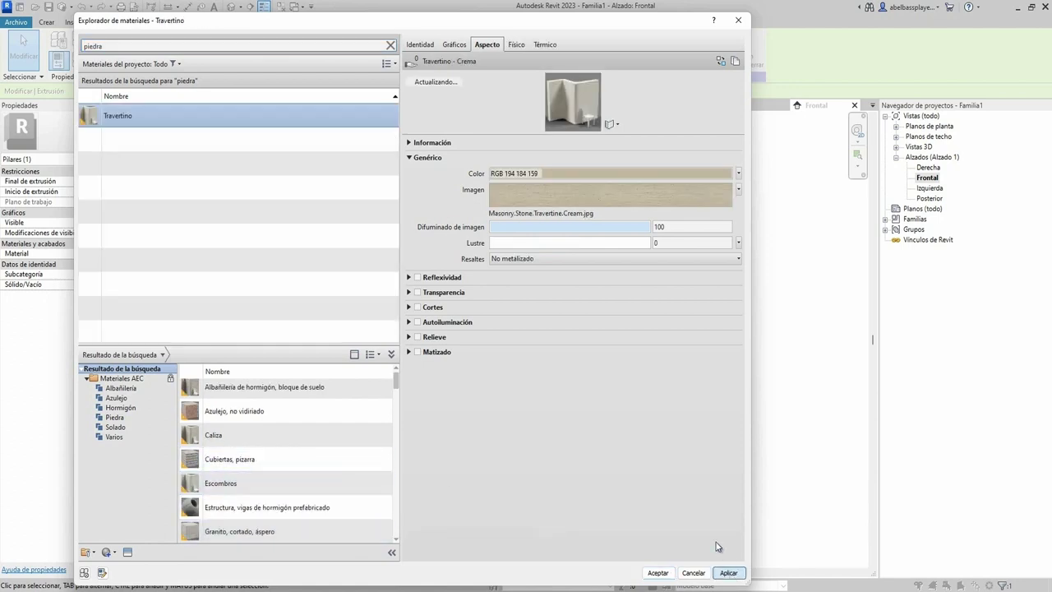
click(657, 573)
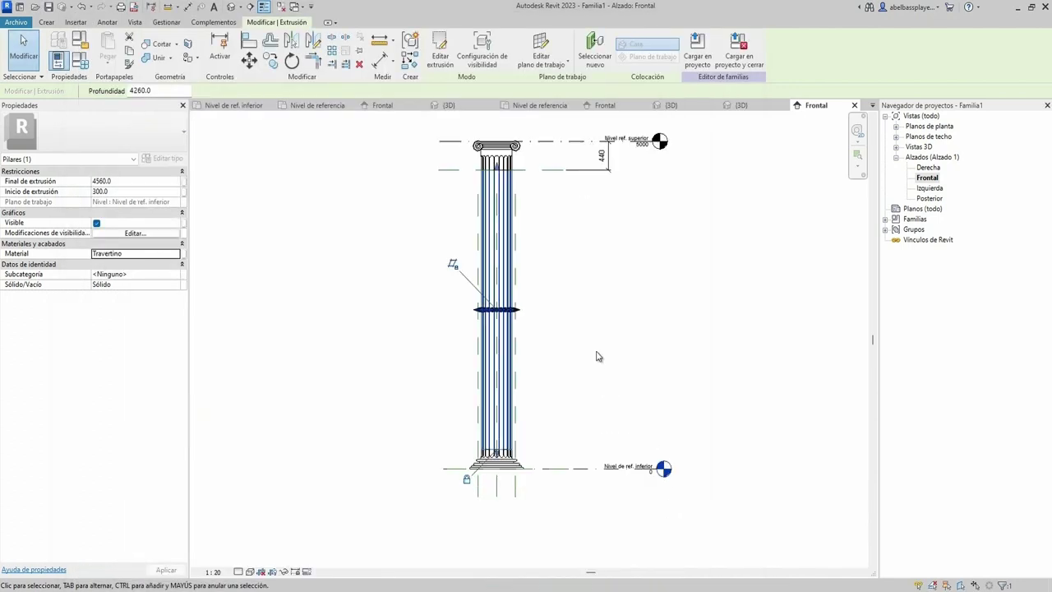
Set the nested capital's Material Tipo 2 type parameter to Travertino
click(507, 162)
click(163, 161)
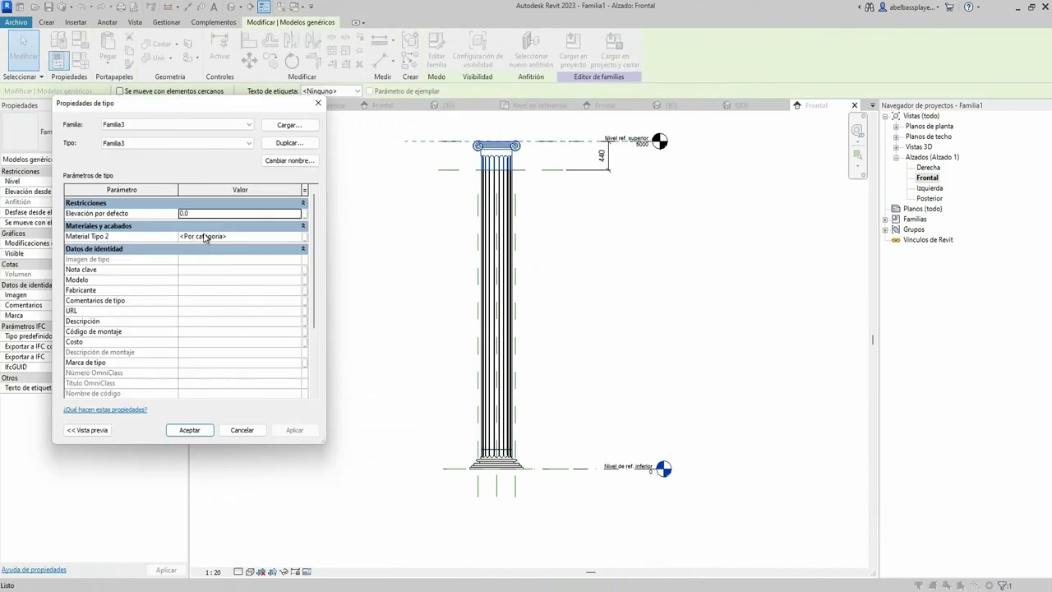
click(286, 238)
click(297, 237)
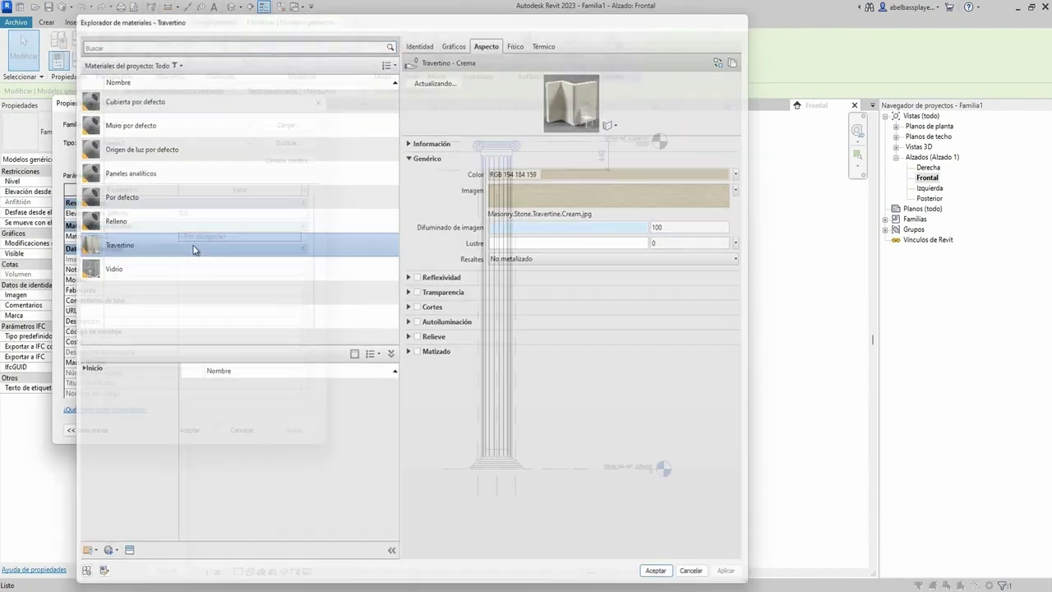
click(658, 570)
click(295, 430)
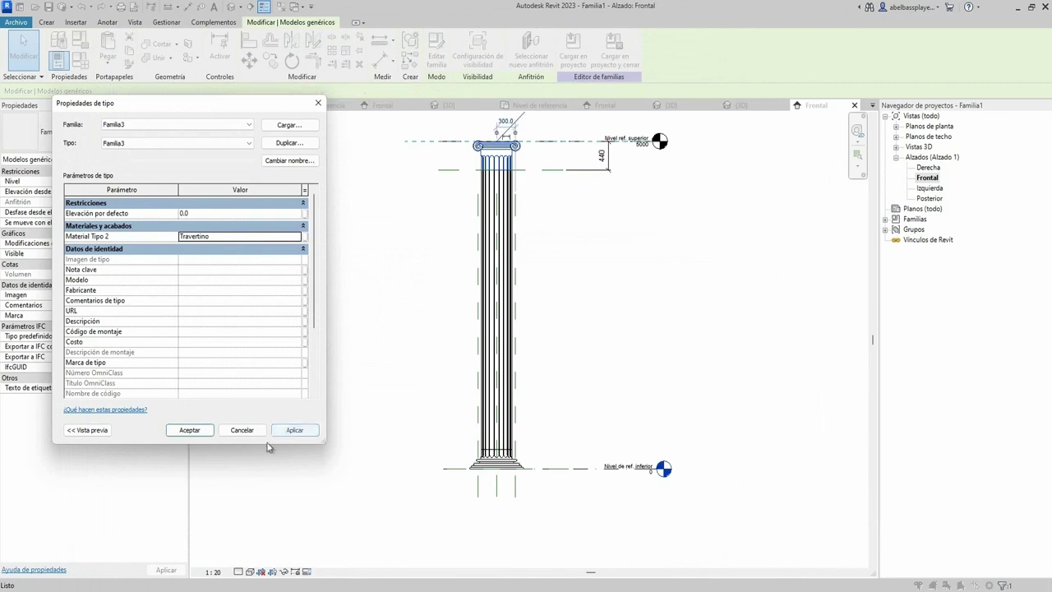
key(Return)
Set the nested base's Material Tipo 1 type parameter to Travertino
scroll(354, 447, up, 2)
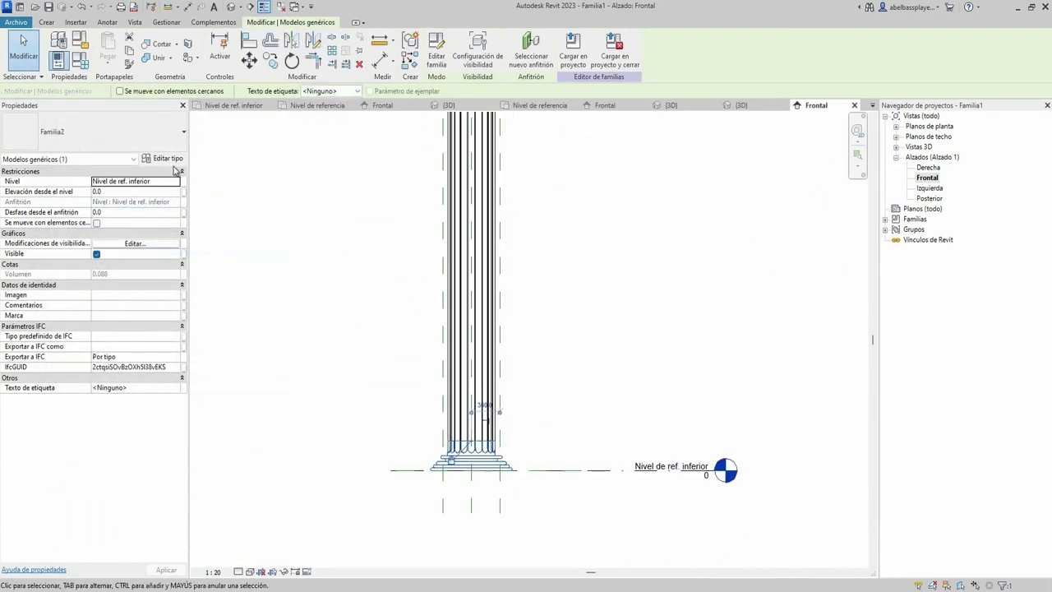
click(162, 159)
click(281, 240)
click(297, 239)
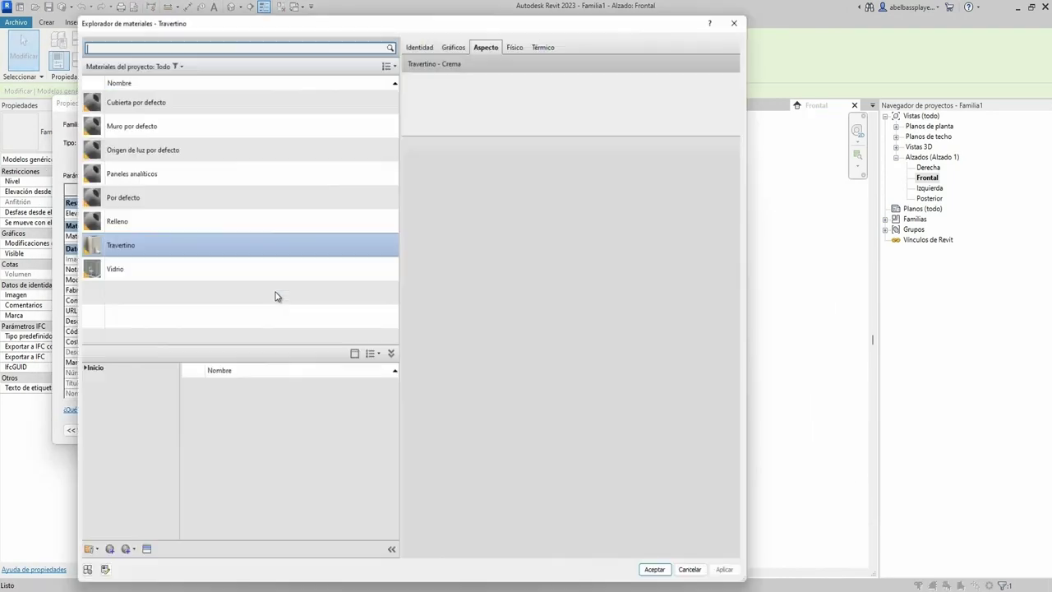
double_click(264, 252)
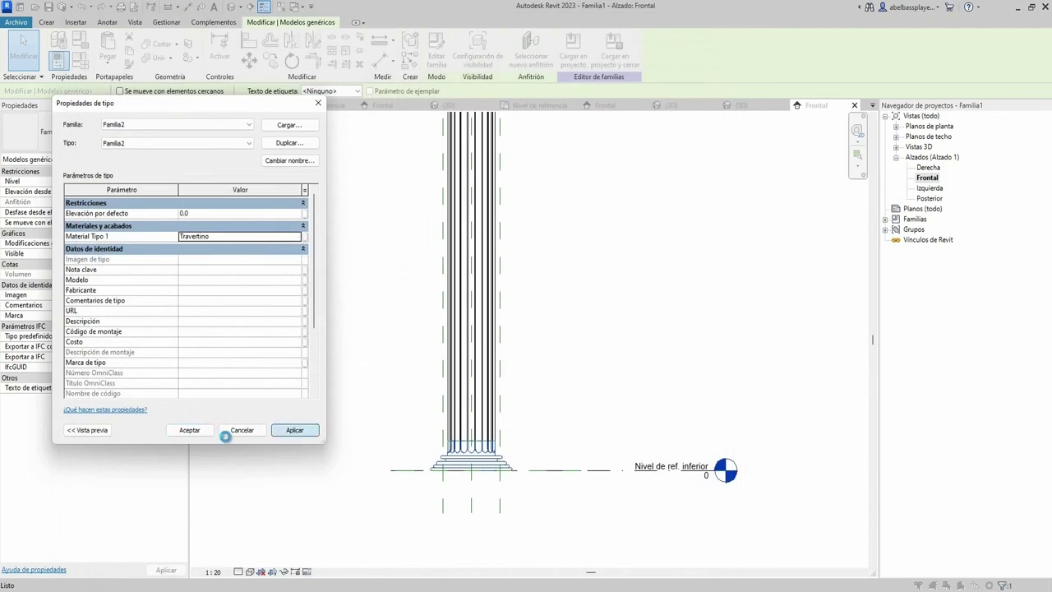
click(189, 430)
click(250, 572)
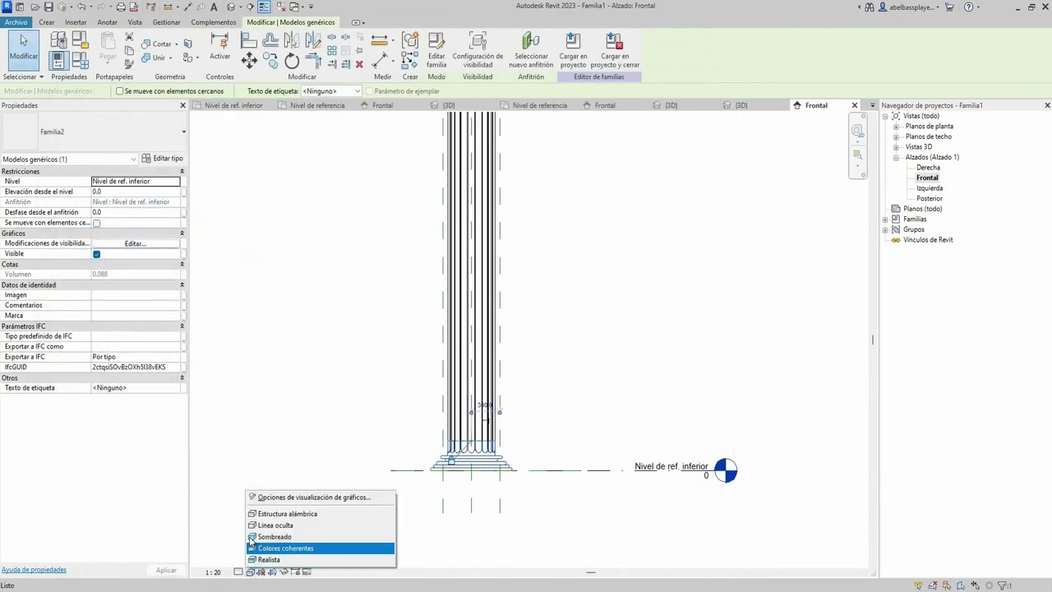
Give the elevation view a Degradado (gradient) background in Graphic Display Options
click(279, 498)
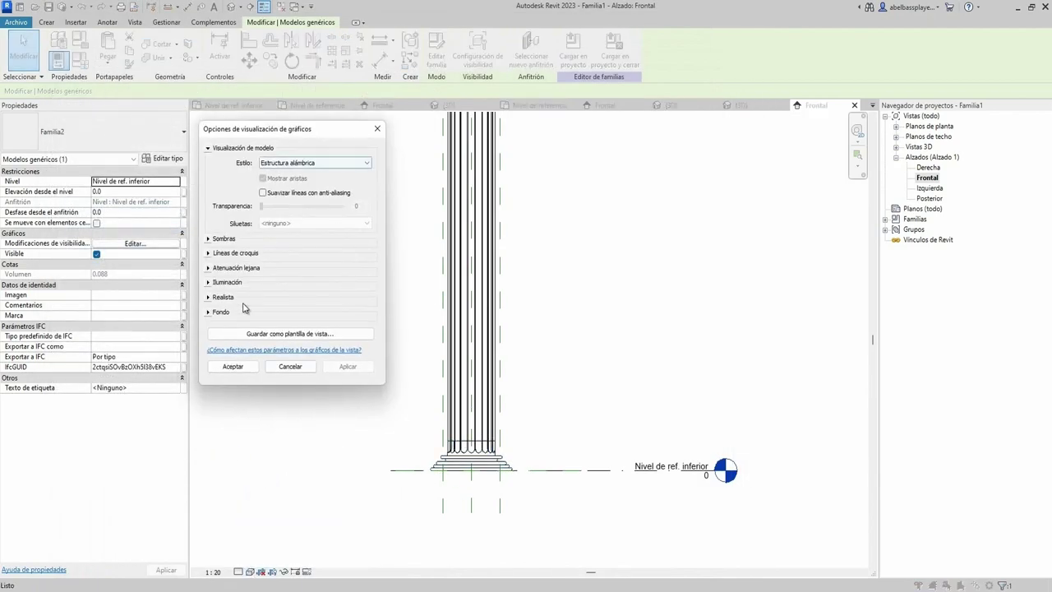
click(209, 297)
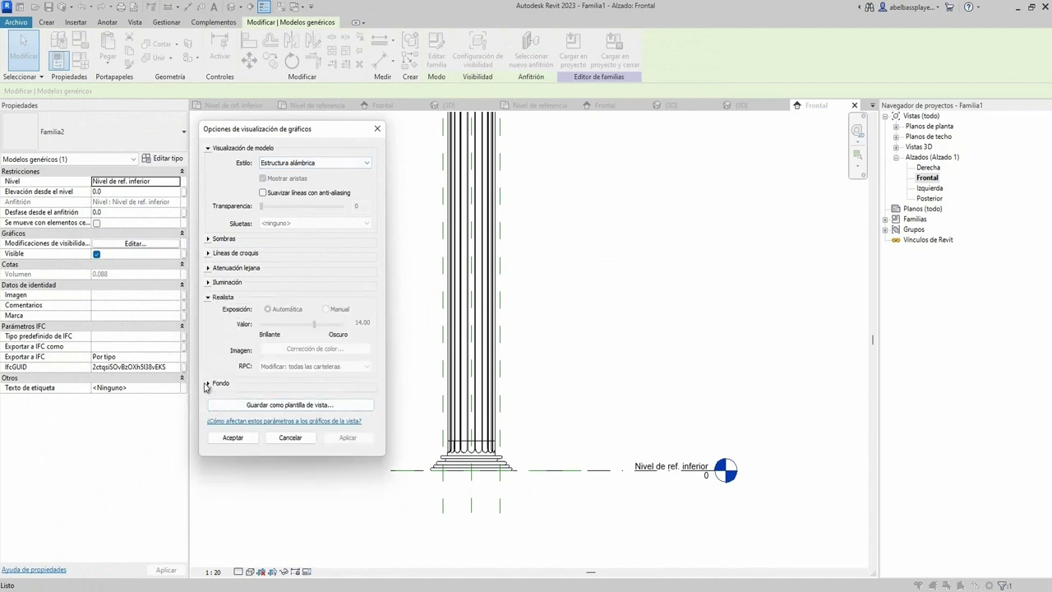
click(206, 384)
click(312, 400)
click(280, 427)
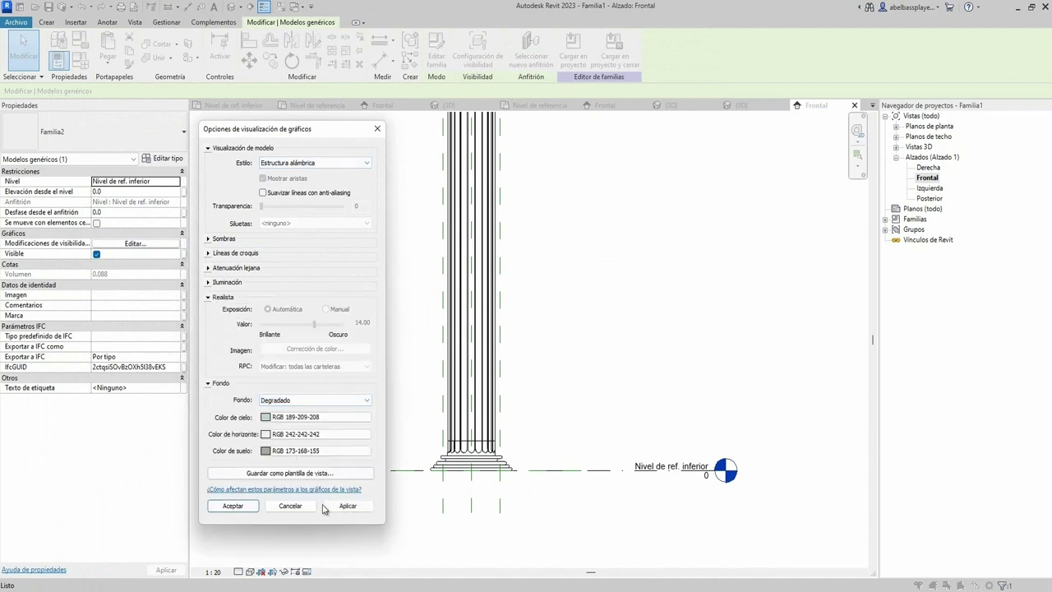
click(209, 239)
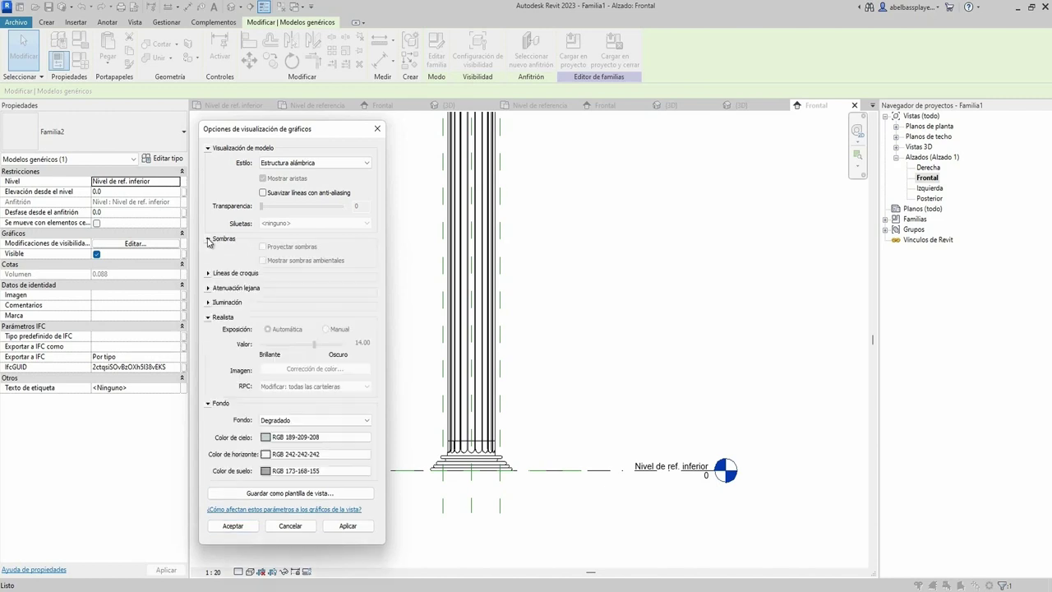
click(364, 526)
click(233, 526)
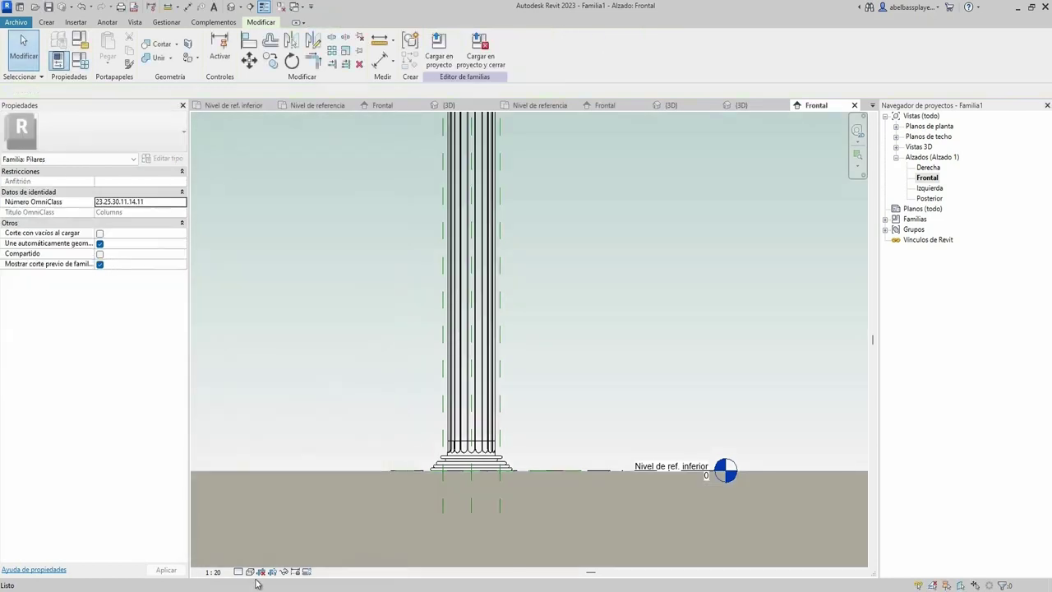
Switch the elevation to the Realista visual style and review the shadow settings
click(261, 572)
click(279, 554)
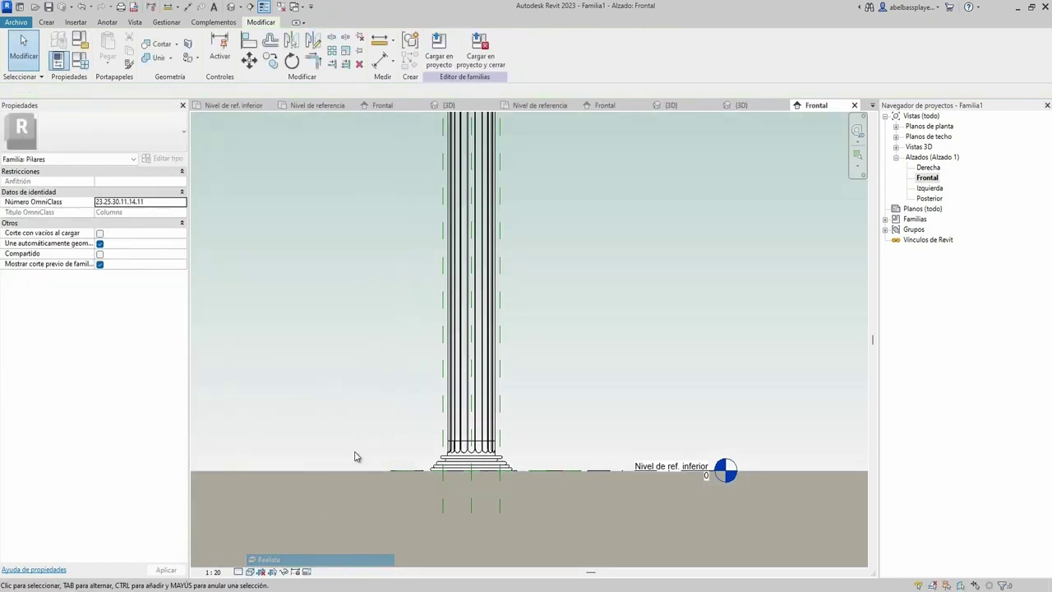
scroll(422, 378, down, 1)
scroll(422, 378, down, 2)
scroll(517, 370, down, 1)
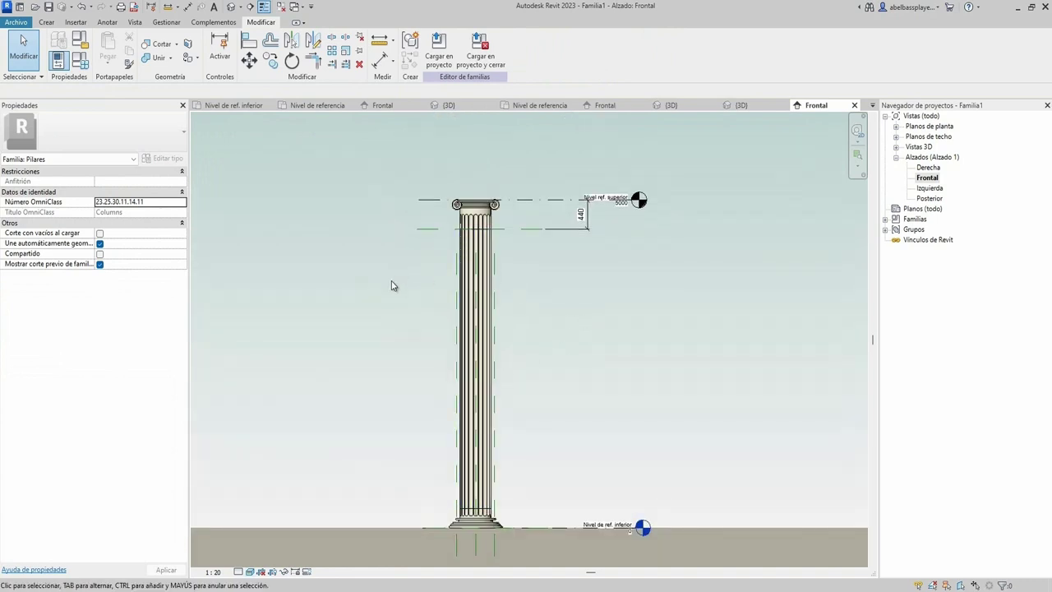
click(250, 571)
click(294, 497)
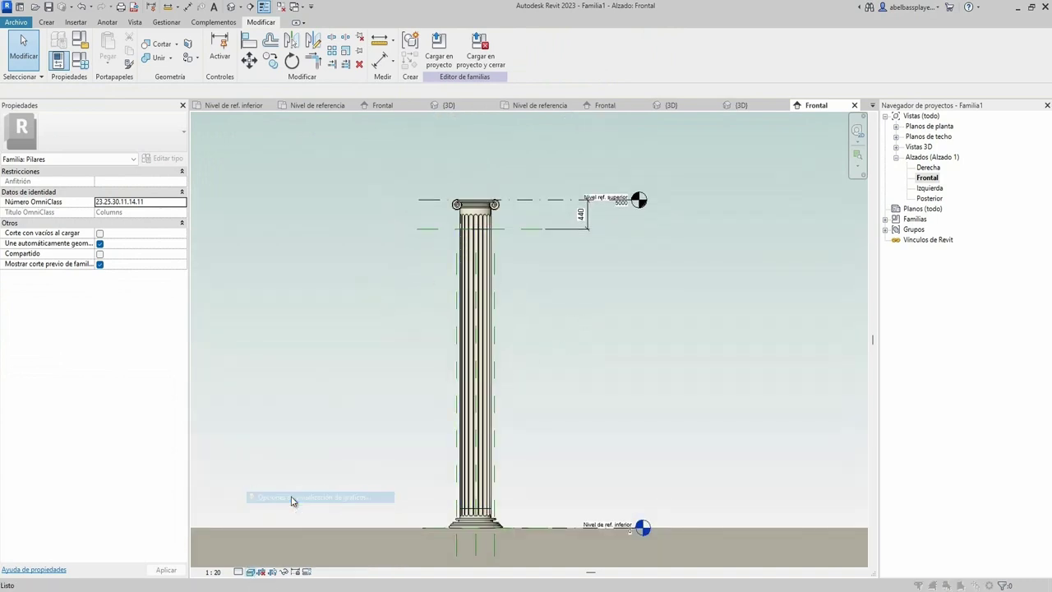
click(209, 238)
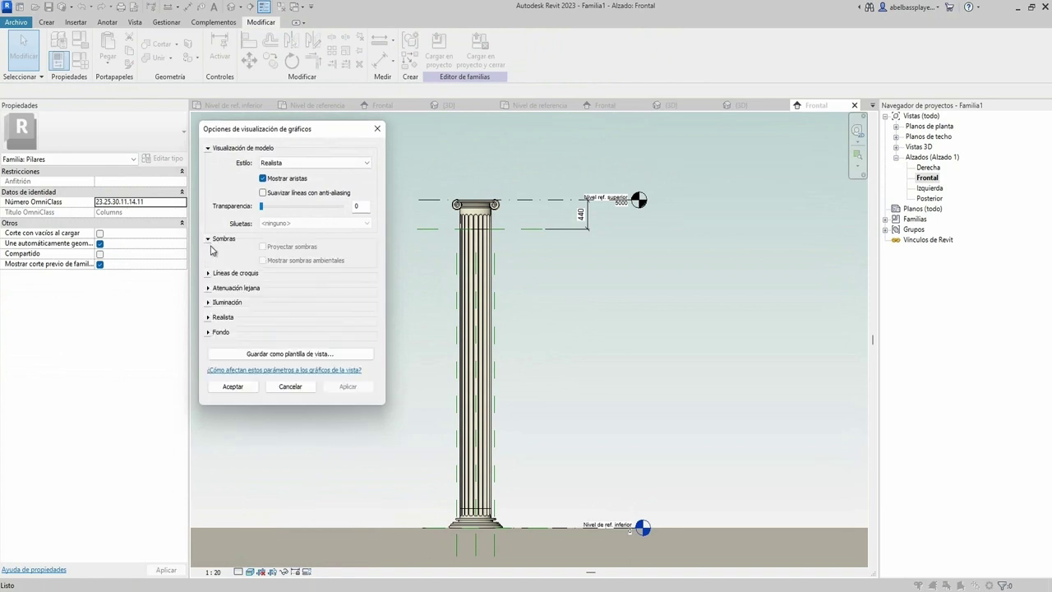
click(281, 382)
Lower Nivel ref. superior to 3500
middle_drag(535, 265, 568, 246)
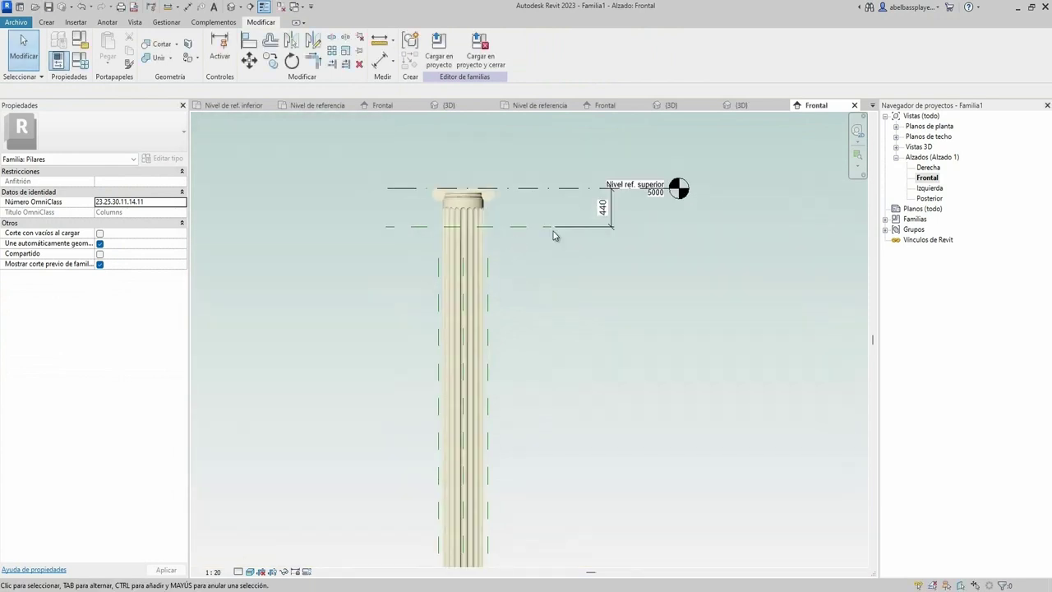
click(652, 190)
click(653, 186)
text(3500)
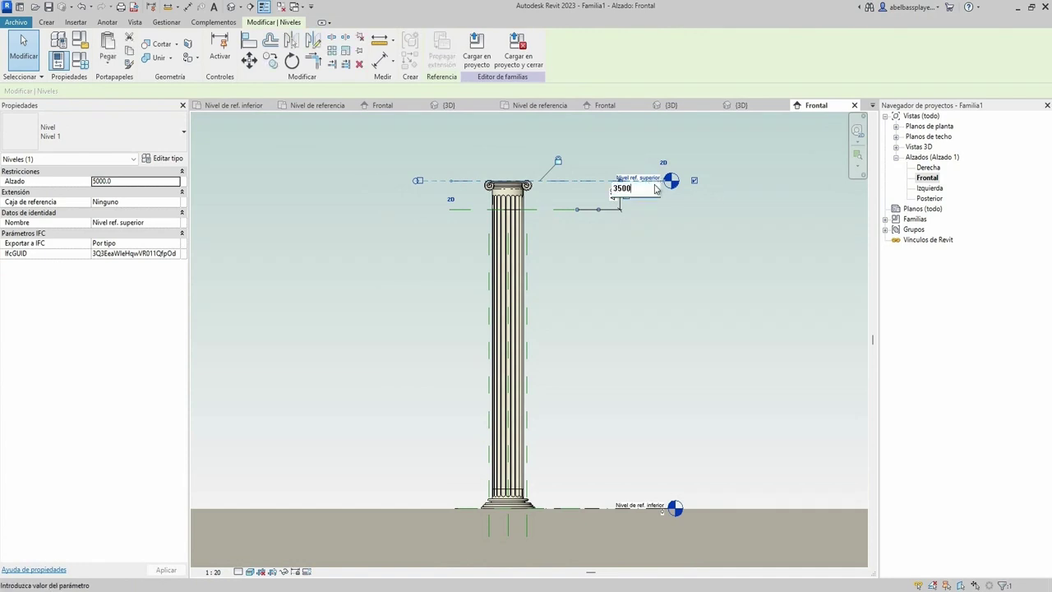
key(Return)
click(548, 365)
scroll(538, 370, up, 2)
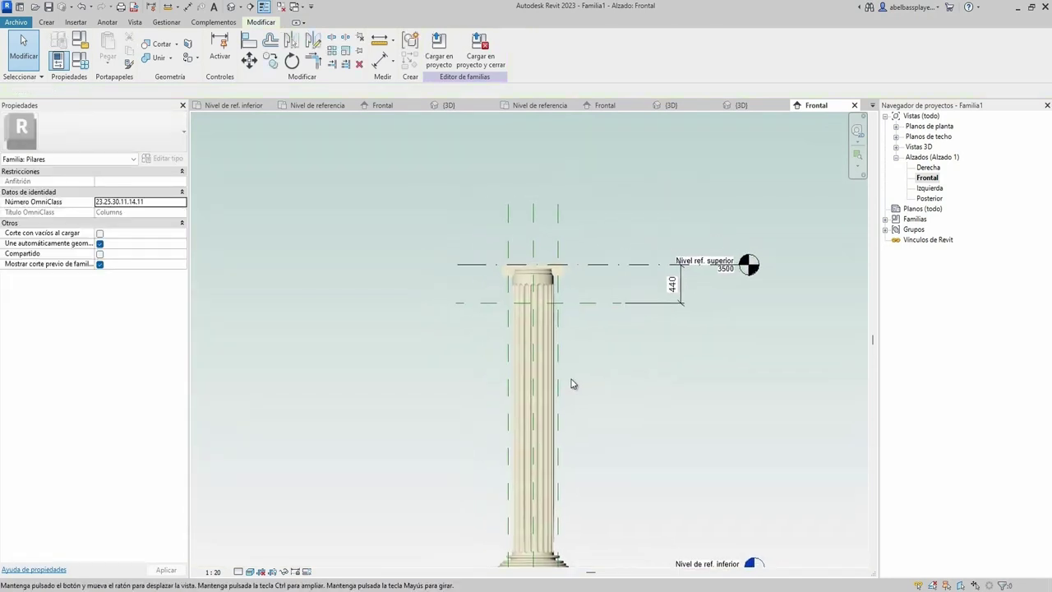
Switch to the column's 3D view using the 3D shortcut
key(3)
key(d)
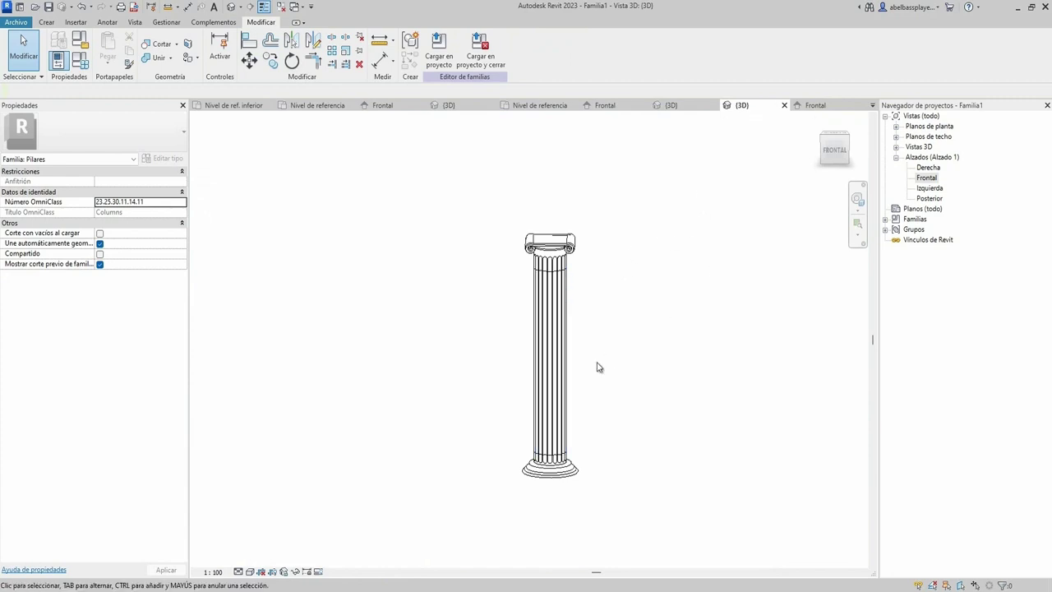
scroll(598, 368, down, 2)
Set the 3D view background to Degradado (gradient) in Graphic Display Options
click(250, 571)
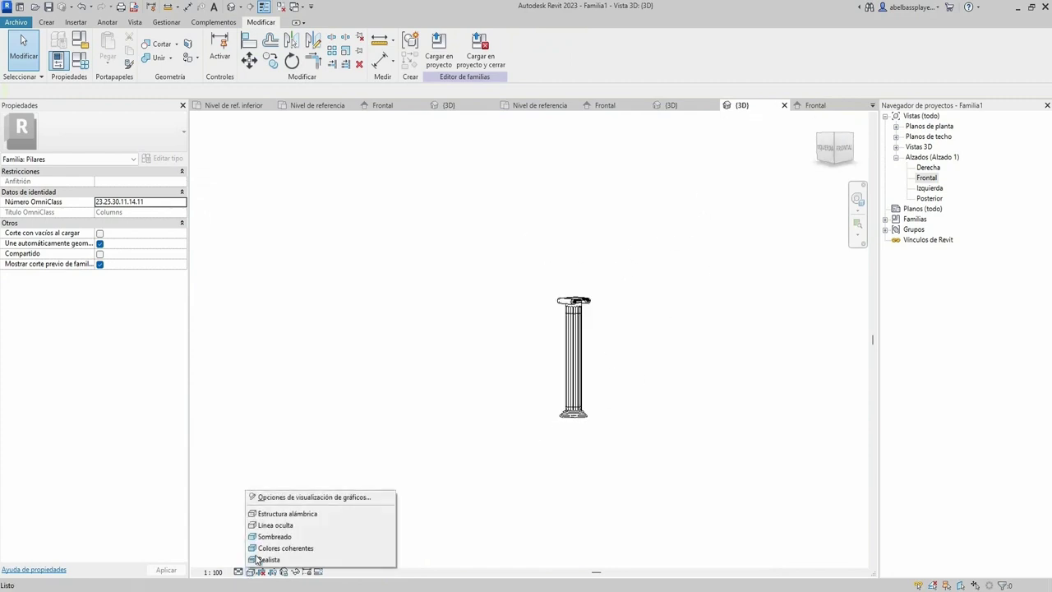
click(300, 496)
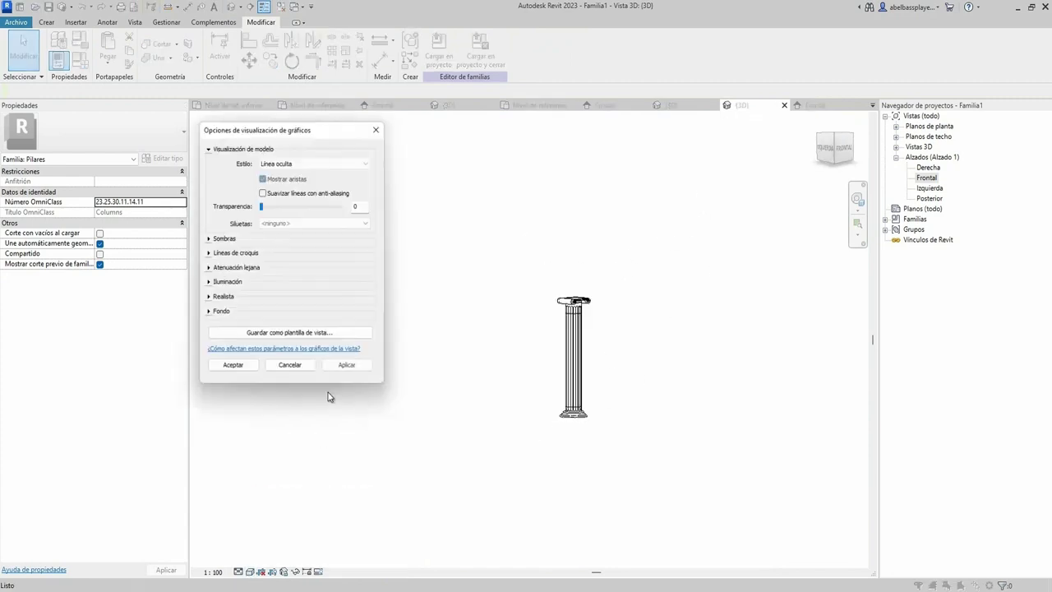
click(221, 312)
click(300, 331)
click(283, 354)
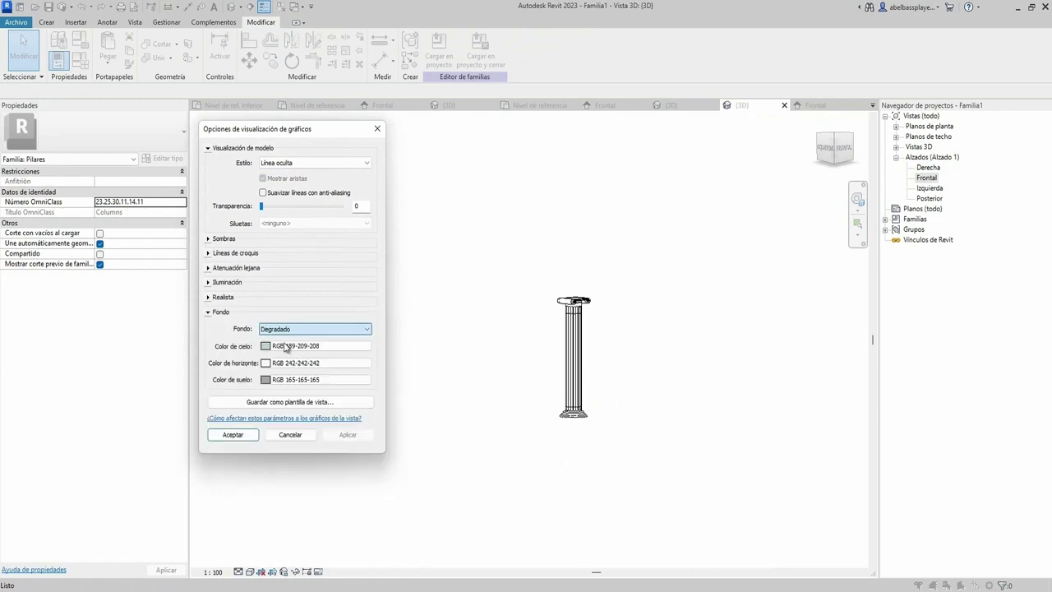
click(210, 238)
click(342, 457)
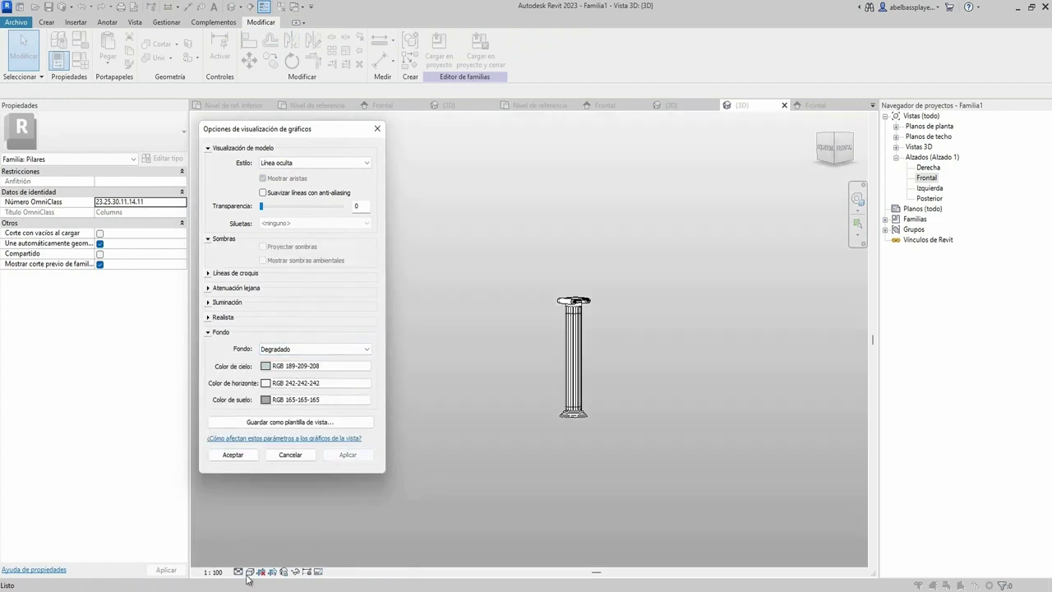
click(240, 457)
Apply the Realista visual style and orbit around the travertine column
click(250, 572)
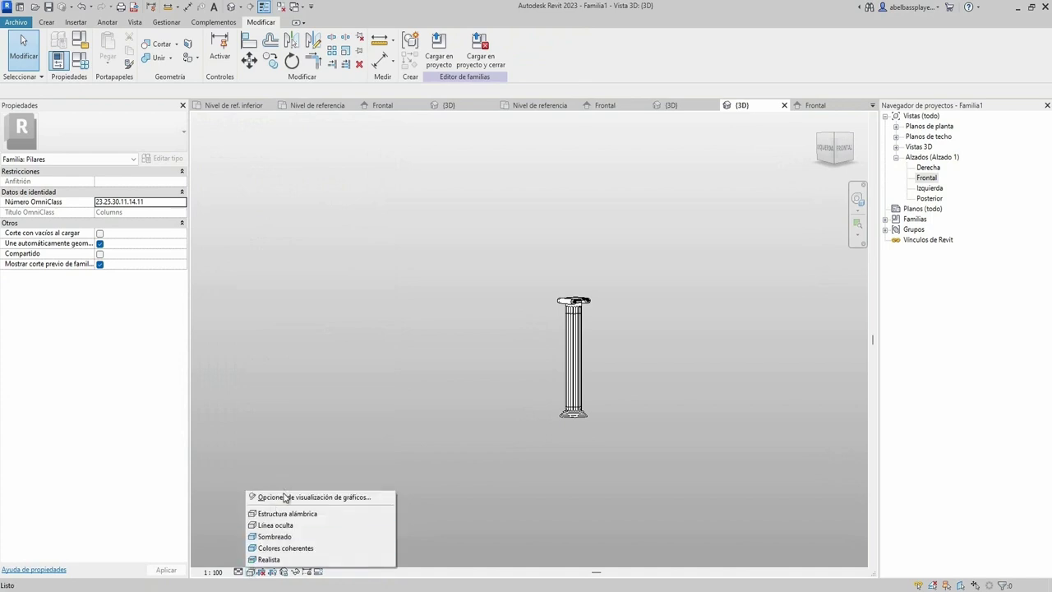
click(263, 561)
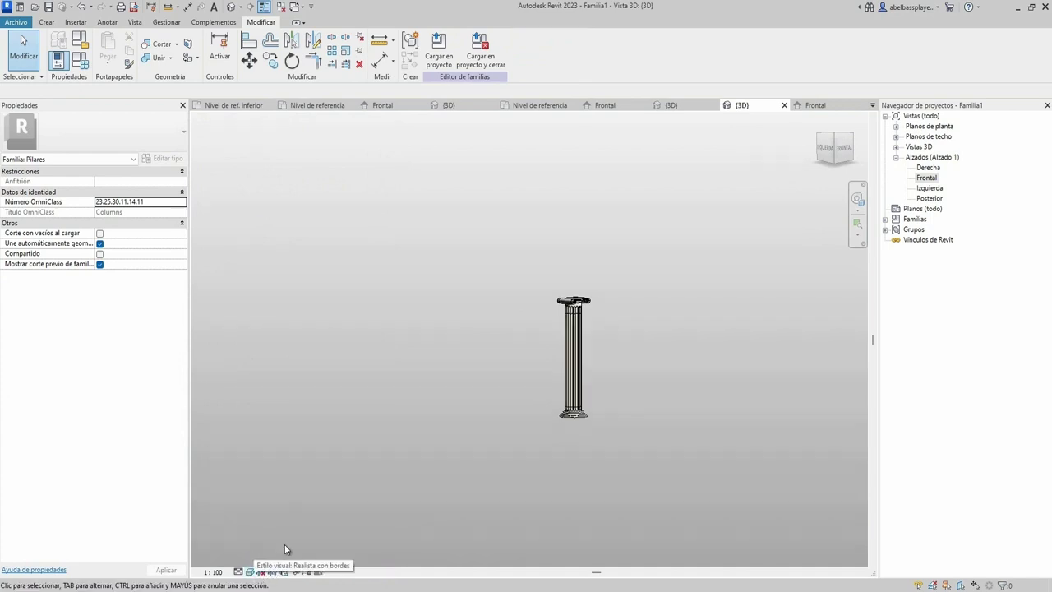
scroll(559, 403, up, 4)
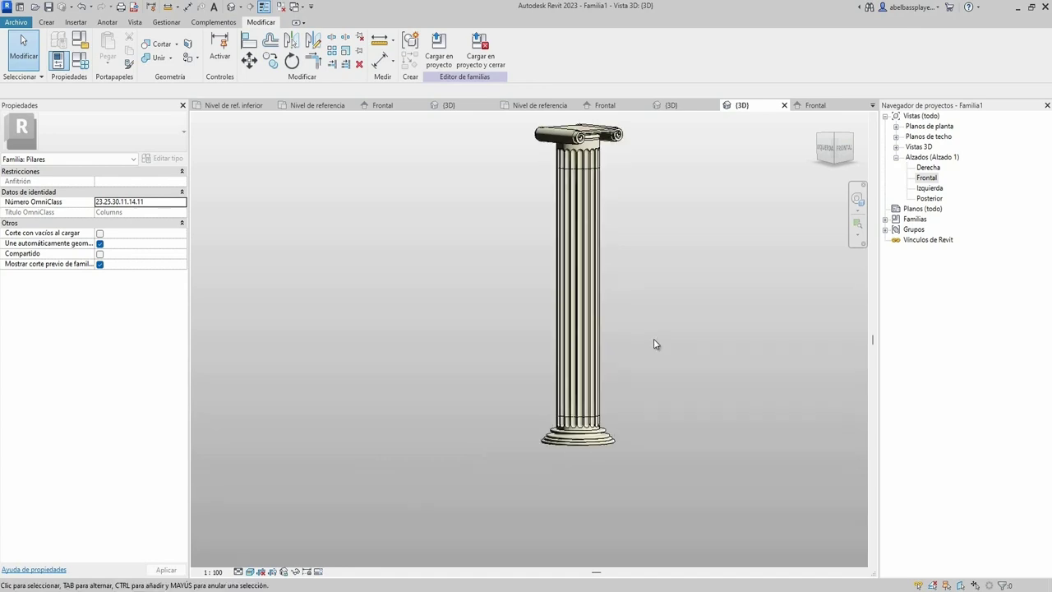
mouse_move(655, 344)
shift+middle_down()
mouse_move(616, 353)
mouse_move(535, 326)
mouse_move(143, 319)
shift+middle_up()
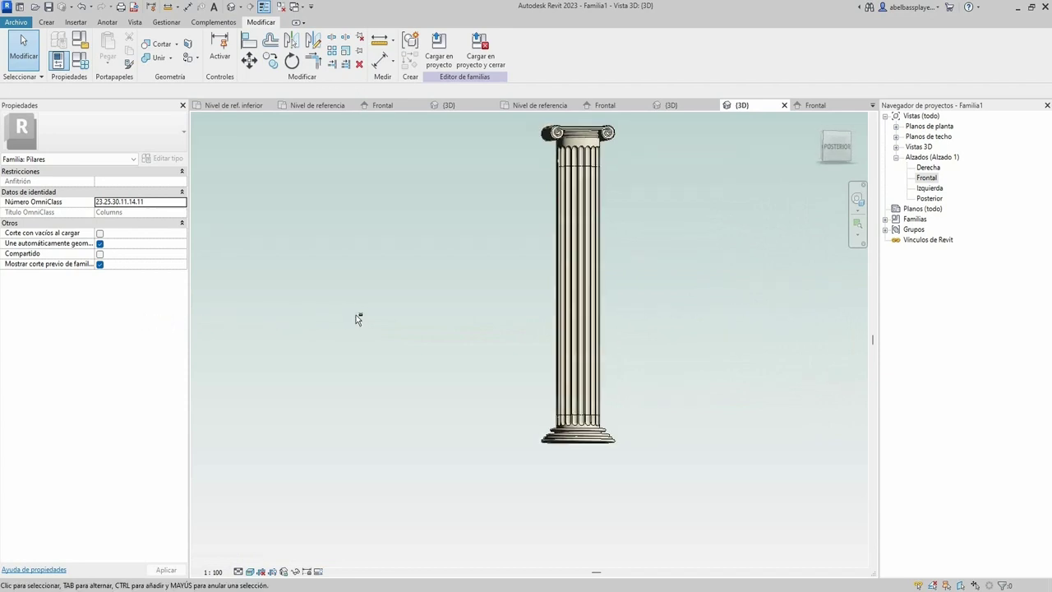
mouse_move(357, 319)
shift+middle_down()
mouse_move(434, 326)
mouse_move(336, 337)
mouse_move(351, 336)
mouse_move(481, 227)
mouse_move(649, 204)
mouse_move(707, 225)
mouse_move(726, 219)
mouse_move(718, 231)
shift+middle_up()
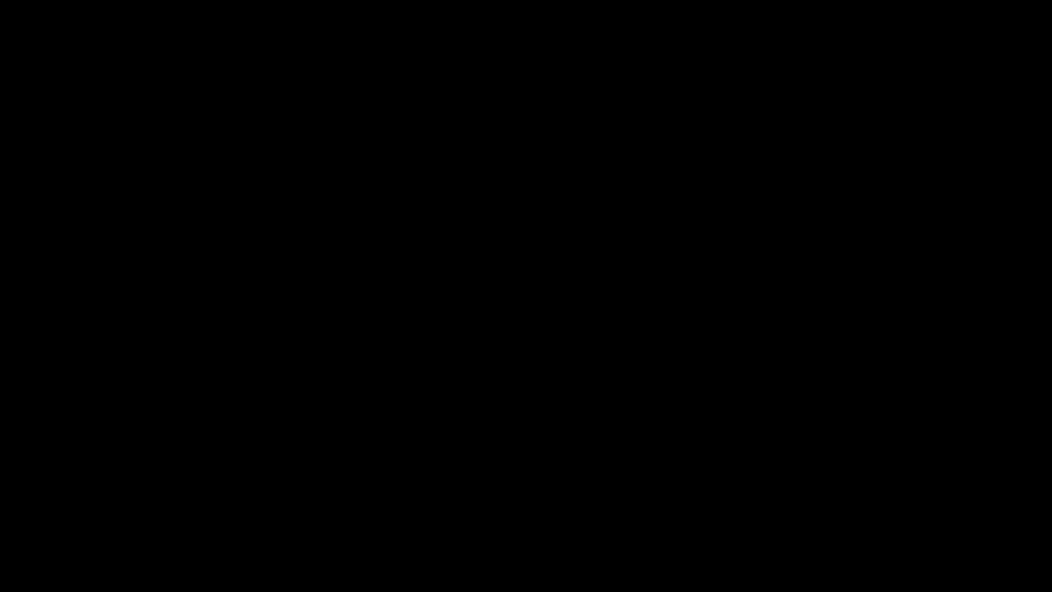